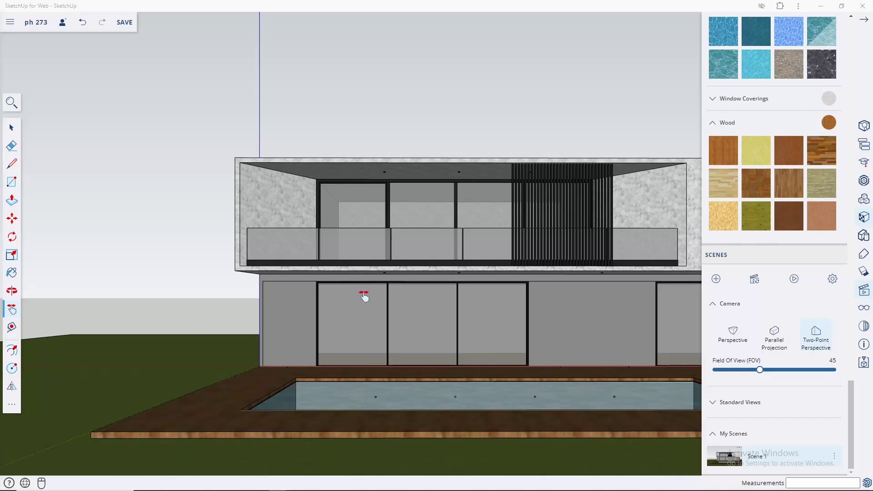
Orbit and zoom around the existing house, balcony, screen and pool to inspect them.
mouse_move(364, 296)
middle_mouse_down()
mouse_move(396, 318)
mouse_move(487, 341)
middle_mouse_up()
scroll(416, 302, "up", 2)
scroll(347, 360, "up", 2)
scroll(431, 260, "up", 5)
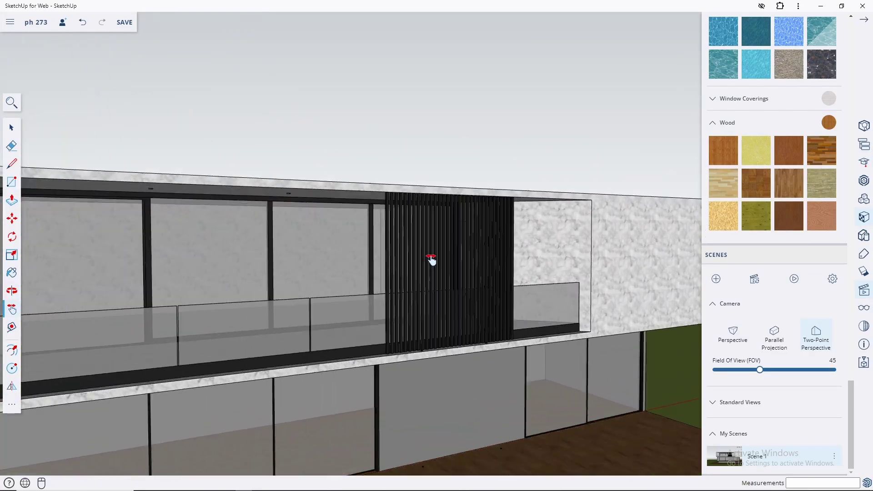
scroll(366, 267, "up", 2)
middle_click_drag(366, 267, 392, 189)
scroll(372, 256, "up", 2)
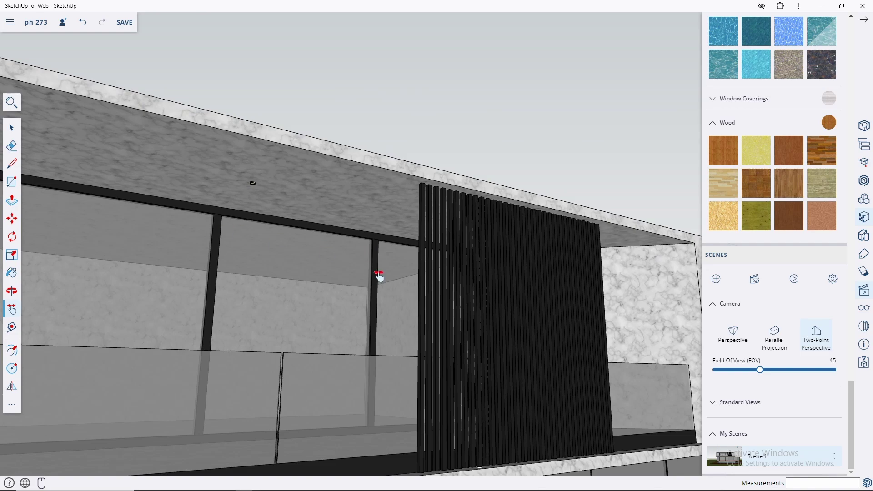
mouse_move(378, 274)
middle_mouse_down()
mouse_move(468, 250)
mouse_move(523, 308)
mouse_move(302, 260)
mouse_move(441, 324)
middle_mouse_up()
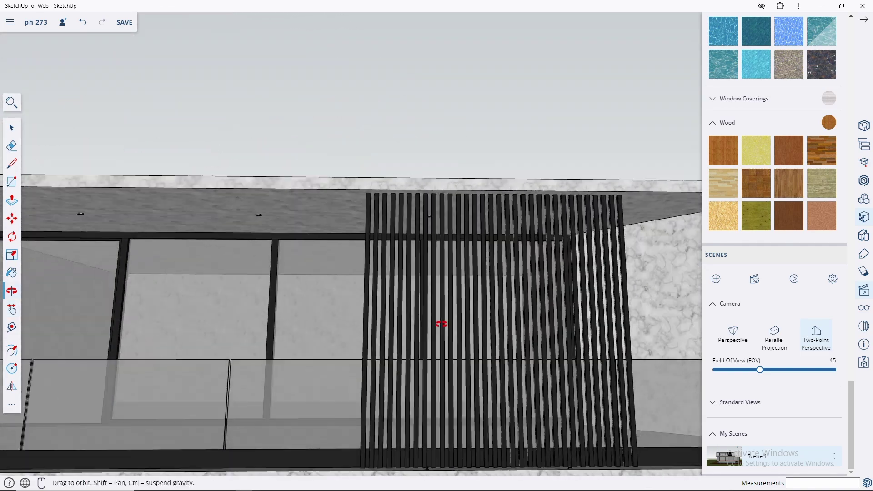
scroll(328, 250, "down", 5)
scroll(332, 267, "down", 3)
mouse_move(331, 267)
middle_mouse_down()
mouse_move(269, 296)
mouse_move(275, 236)
mouse_move(294, 271)
mouse_move(446, 294)
mouse_move(376, 271)
middle_mouse_up()
scroll(269, 296, "up", 2)
mouse_move(253, 361)
middle_mouse_down()
mouse_move(429, 291)
mouse_move(403, 341)
mouse_move(526, 331)
mouse_move(278, 337)
mouse_move(358, 360)
middle_mouse_up()
key("h")
scroll(594, 457, "down", 5)
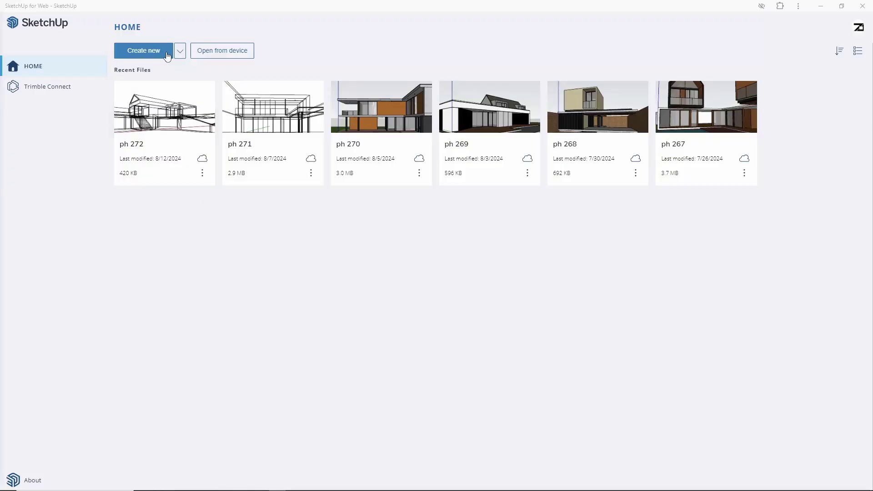
Start a new model from a units template and switch off View Profiles via search 'profil'.
left_click(179, 51)
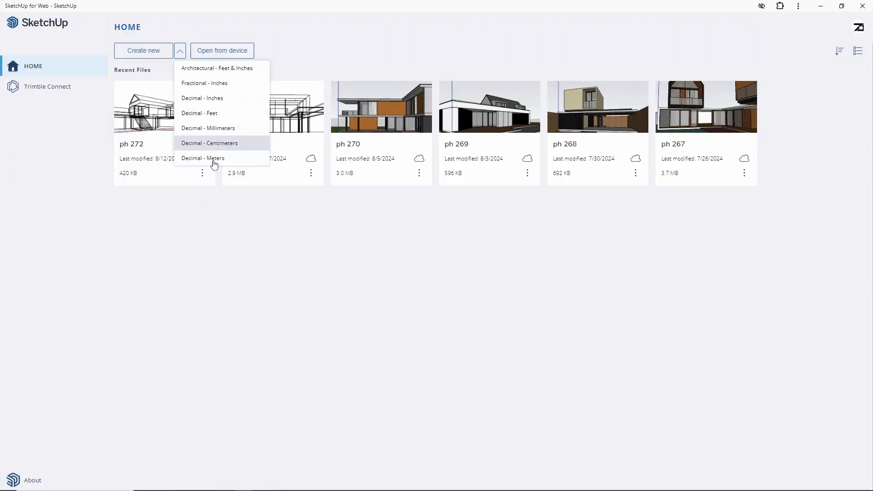
left_click(214, 143)
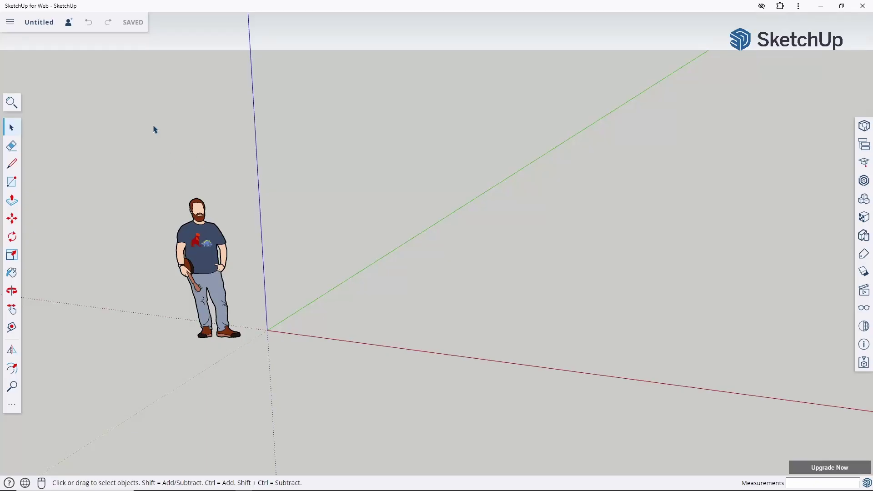
scroll(173, 166, "down", 2)
left_click(15, 107)
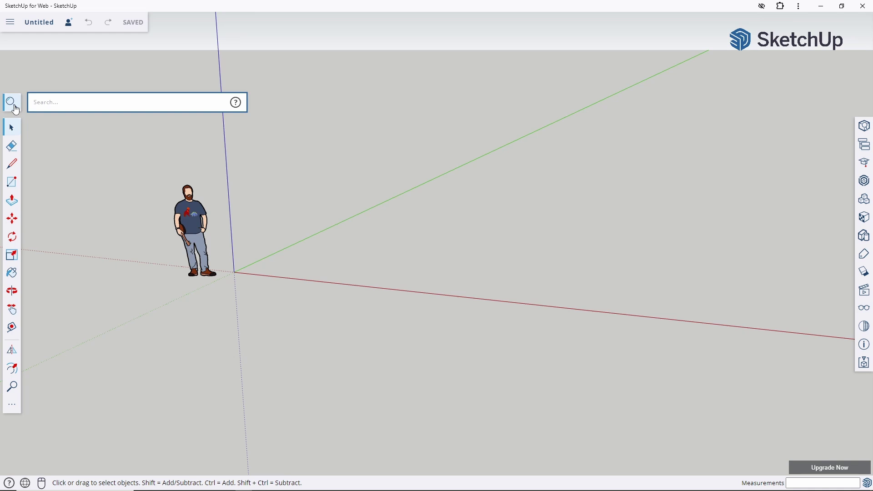
type("profil")
left_click(187, 129)
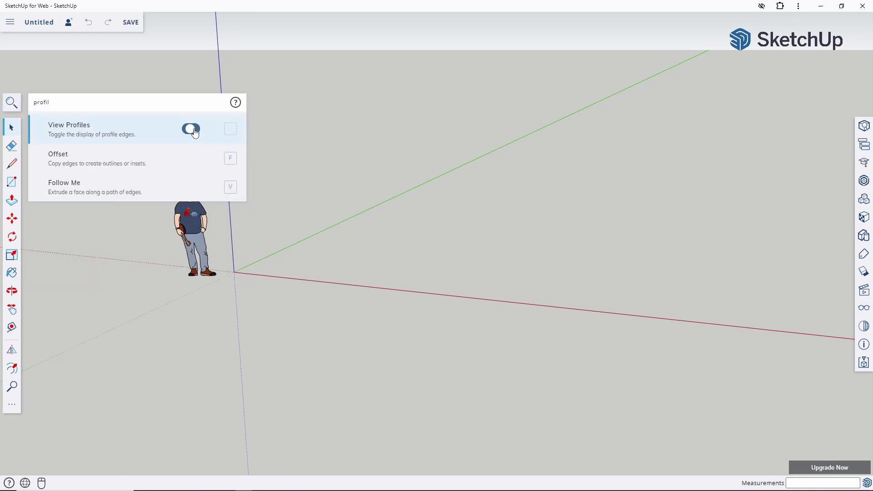
middle_click_drag(236, 269, 299, 332)
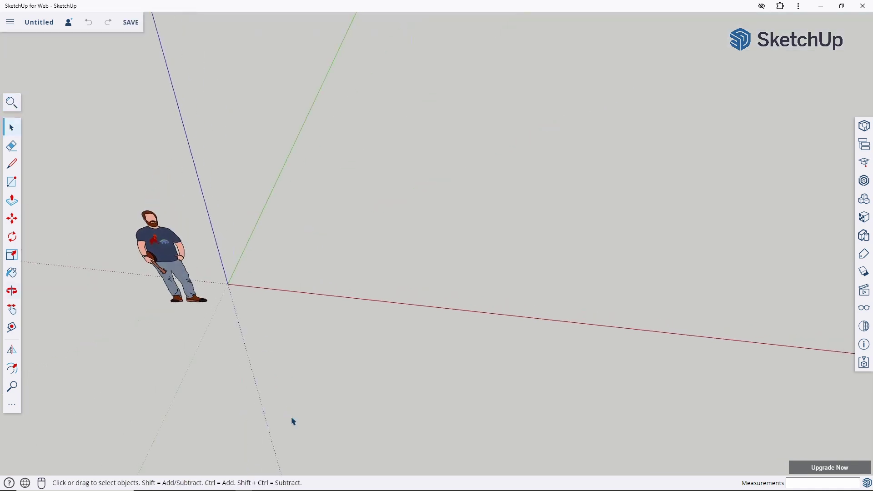
Place guide lines 500 cm off the red axis and 200 cm off the green axis.
key("t")
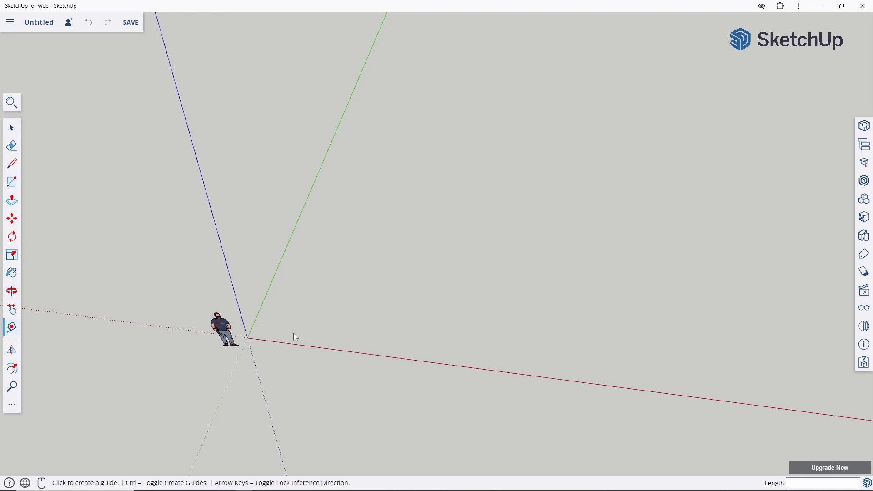
left_click(281, 342)
type("0")
key("Return")
left_click(271, 283)
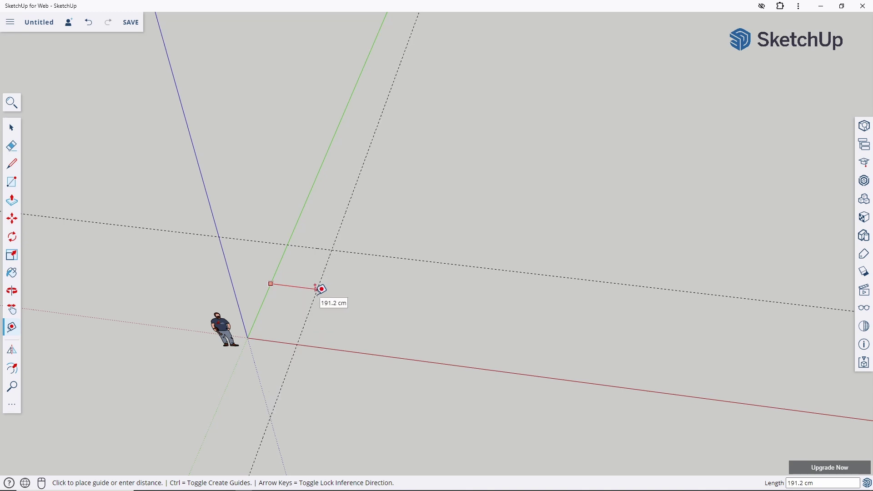
type("200")
key("Return")
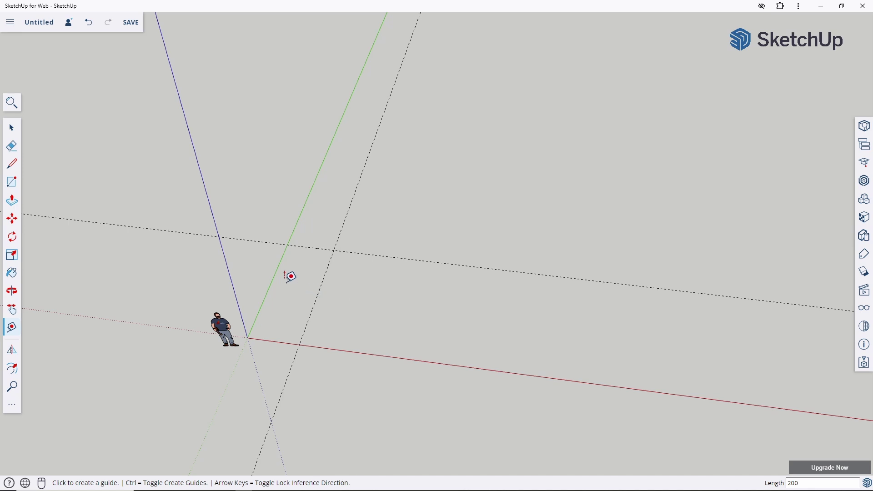
mouse_move(289, 275)
middle_mouse_down()
mouse_move(309, 331)
mouse_move(351, 191)
mouse_move(287, 323)
mouse_move(282, 304)
middle_mouse_up()
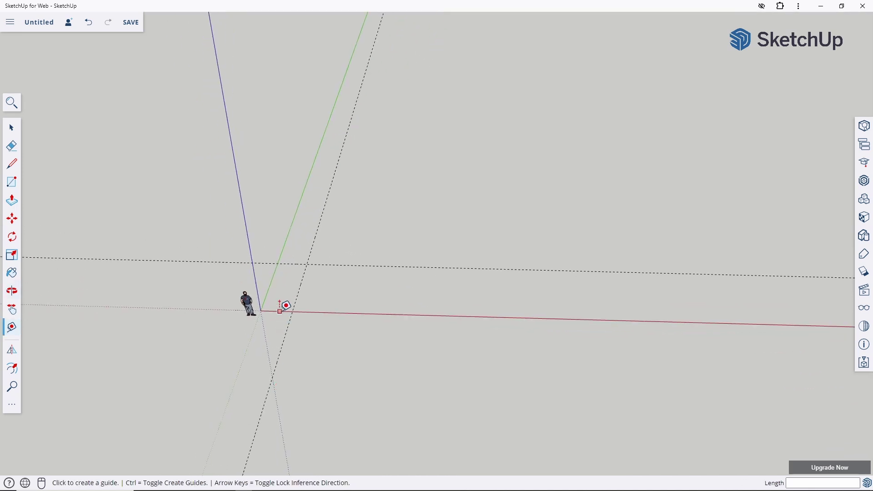
Add another guide 750 cm from the axis.
left_click(281, 305)
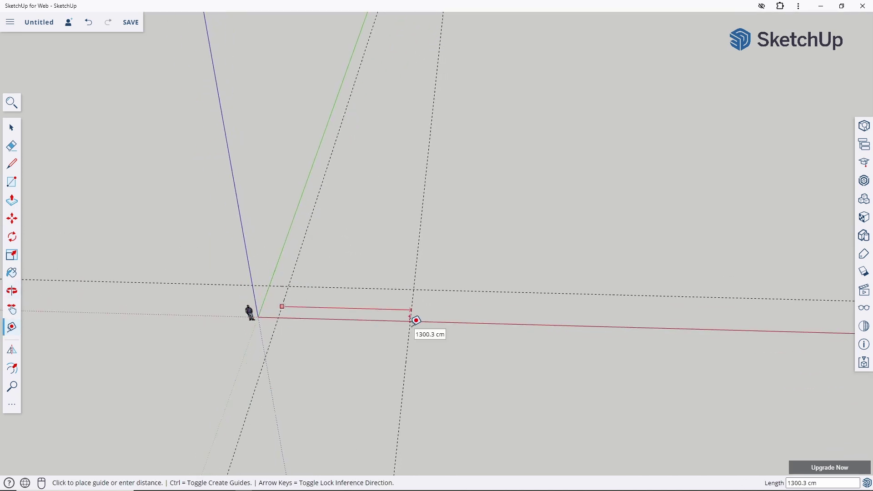
scroll(304, 312, "up", 2)
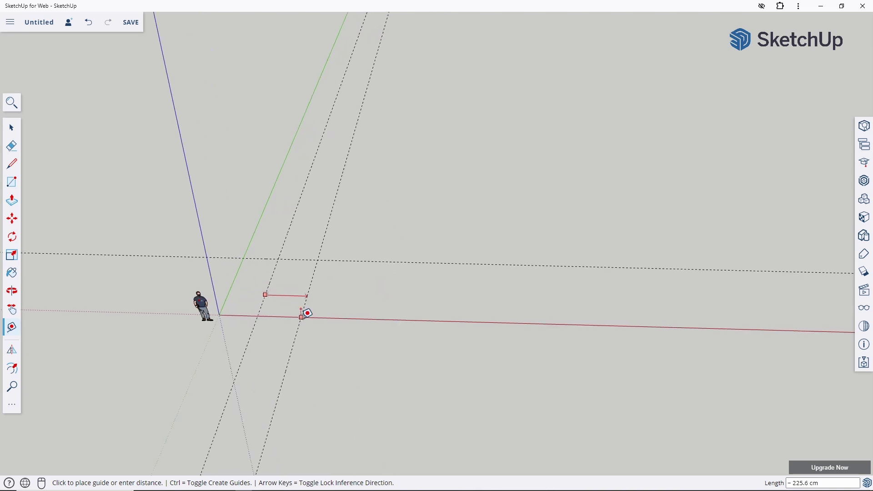
scroll(305, 312, "up", 2)
mouse_move(304, 312)
middle_mouse_down()
mouse_move(336, 236)
mouse_move(332, 306)
middle_mouse_up()
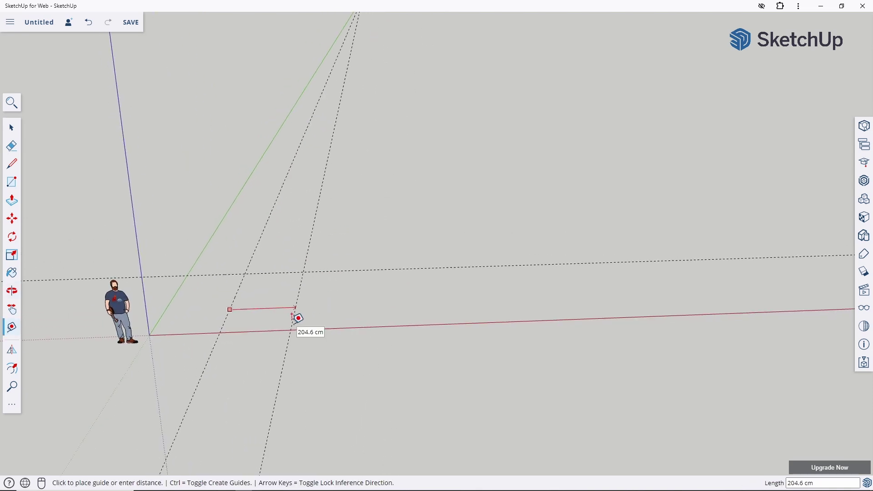
scroll(294, 315, "down", 1)
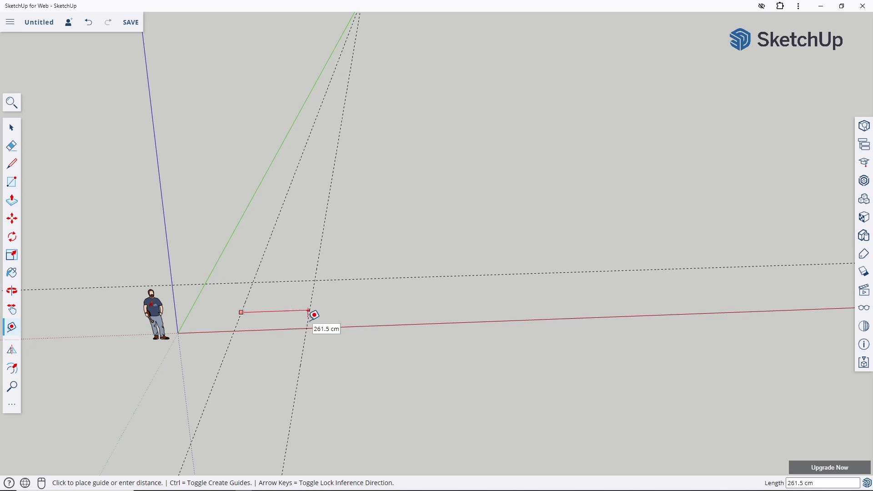
type("750")
key("Return")
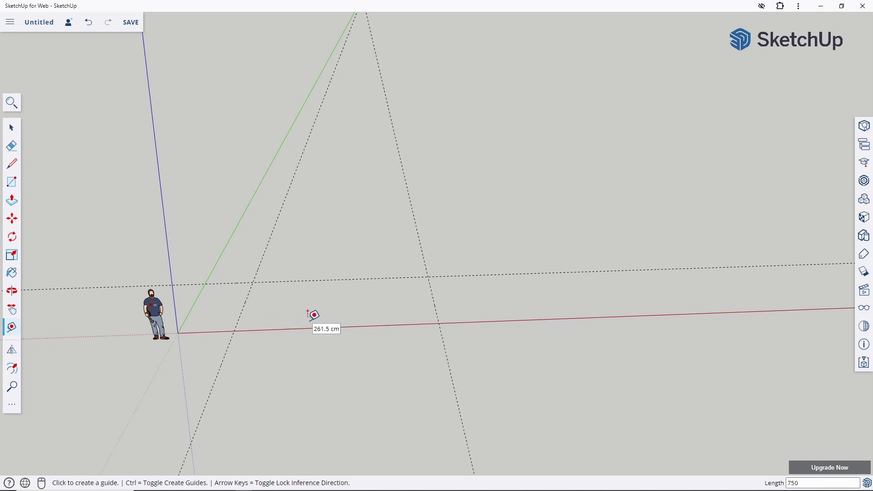
key("space")
key("r")
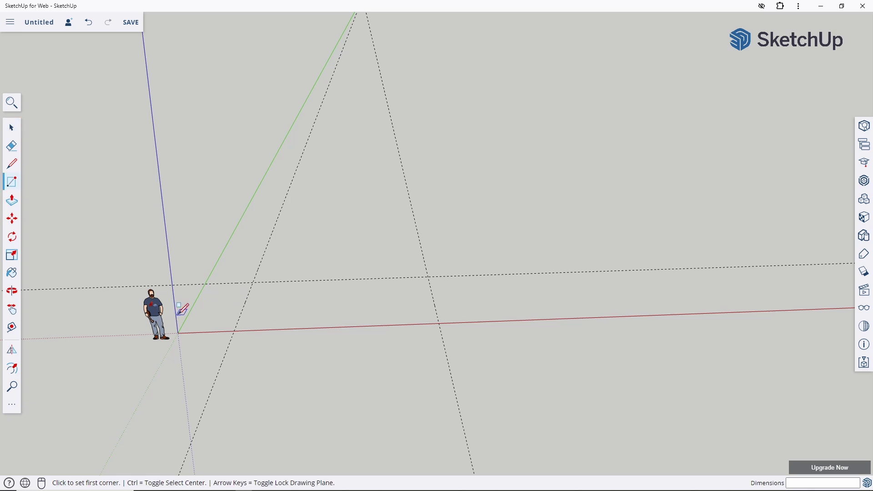
key("t")
Add guides offset 450 cm and 500 cm from the existing guide lines.
scroll(236, 298, "down", 2)
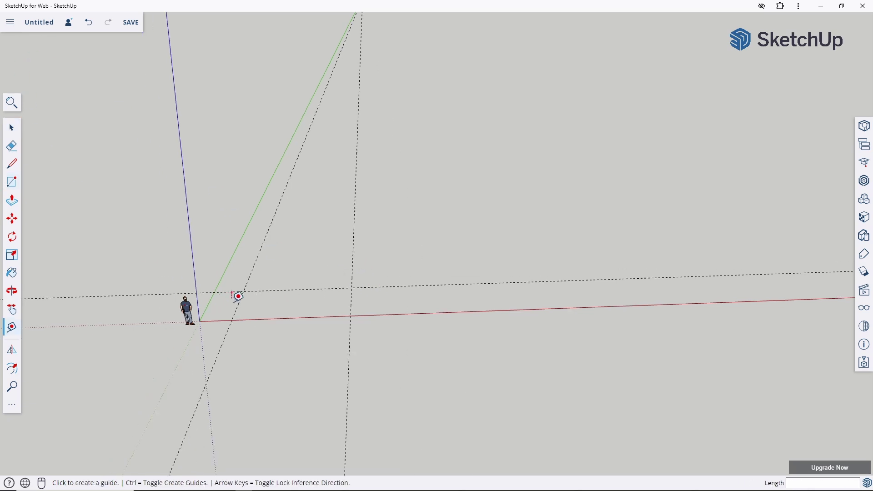
left_click(351, 302)
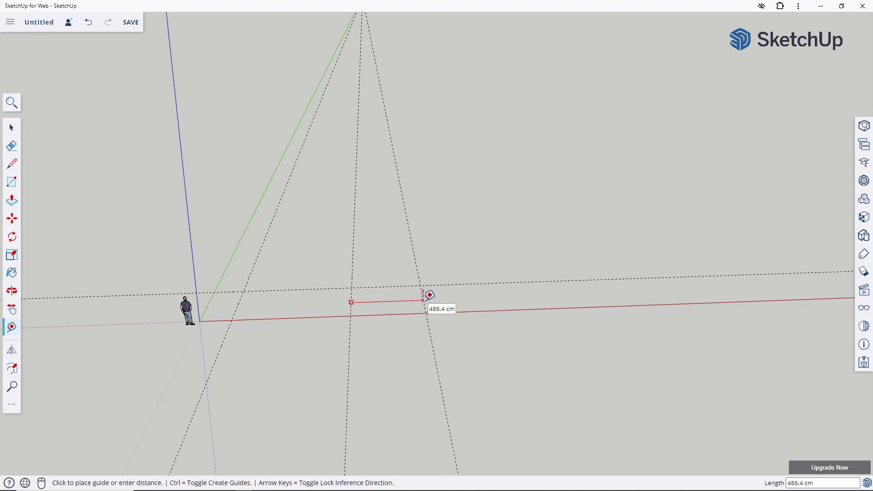
type("450")
key("Return")
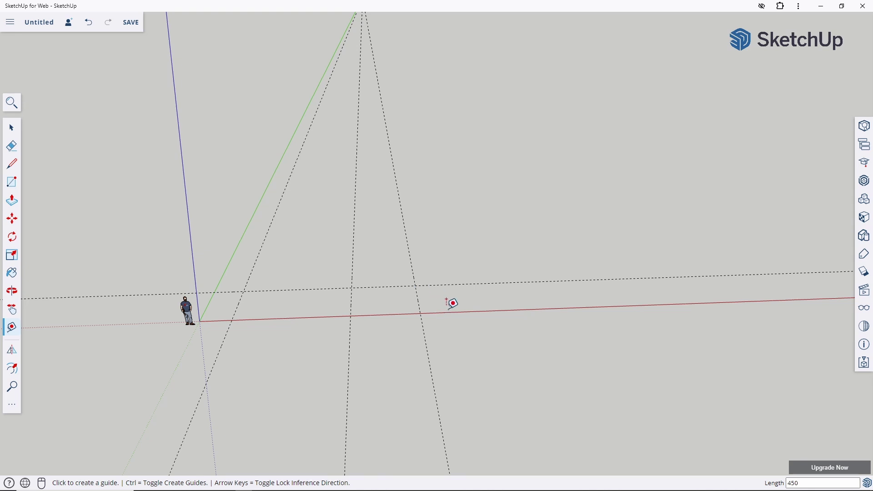
left_click(418, 301)
type("5")
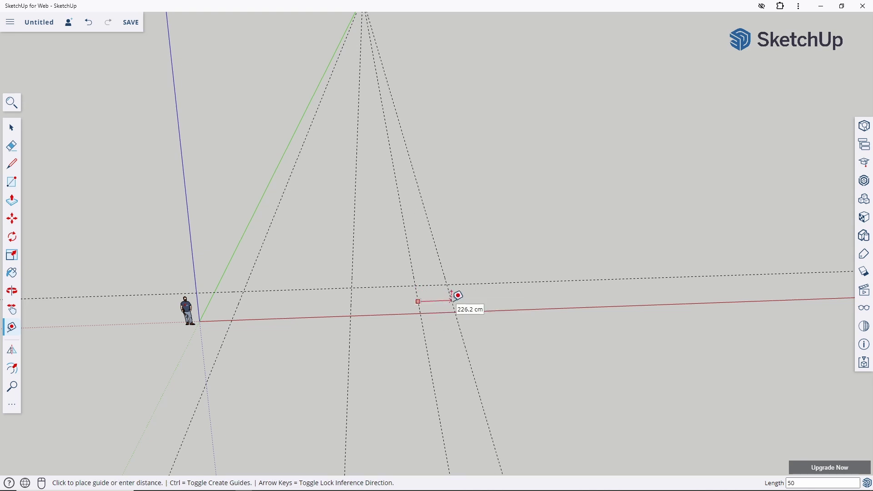
type("0")
key("Return")
key("space")
Draw a rectangle from the origin to the guide intersection and push/pull it up into a box.
middle_click_drag(298, 273, 251, 312)
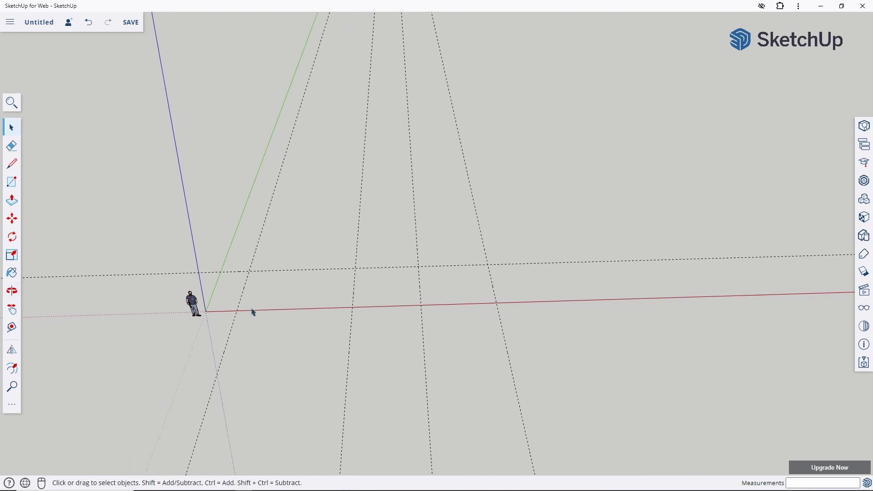
key("r")
left_click(205, 312)
left_click(496, 263)
key("space")
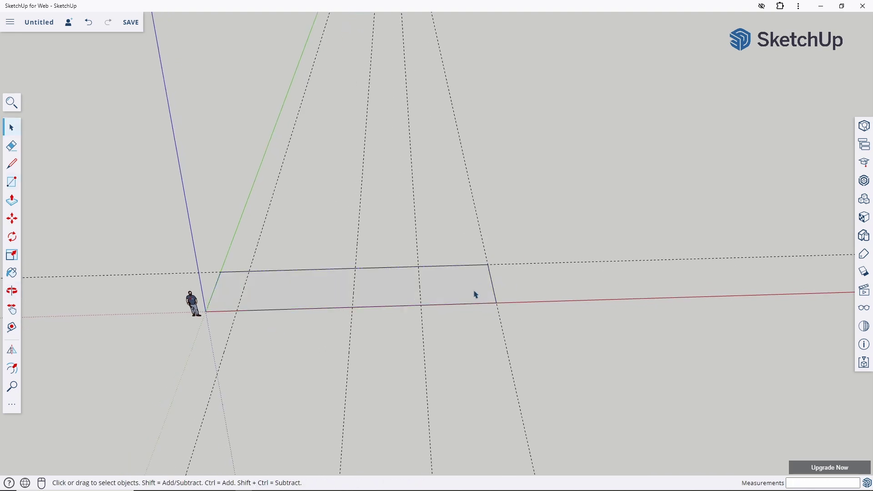
key("p")
left_click(449, 296)
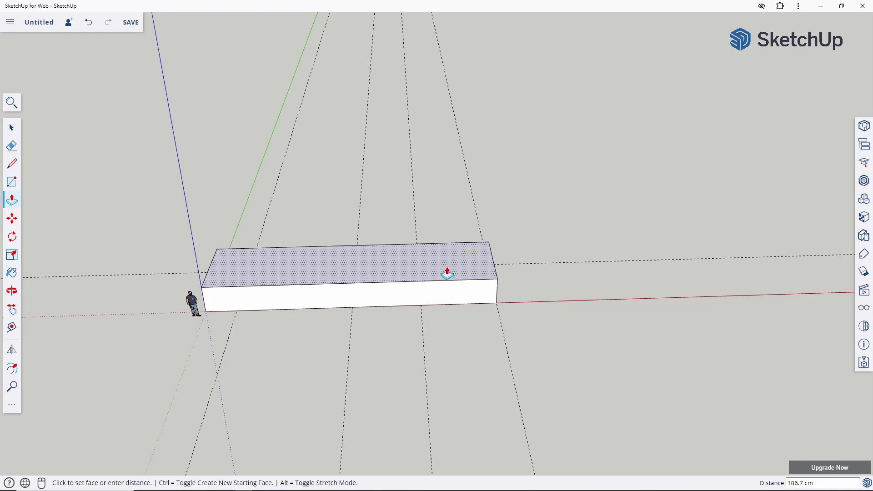
key("Return")
Orbit around the box and triple-click it to select the whole volume.
key("space")
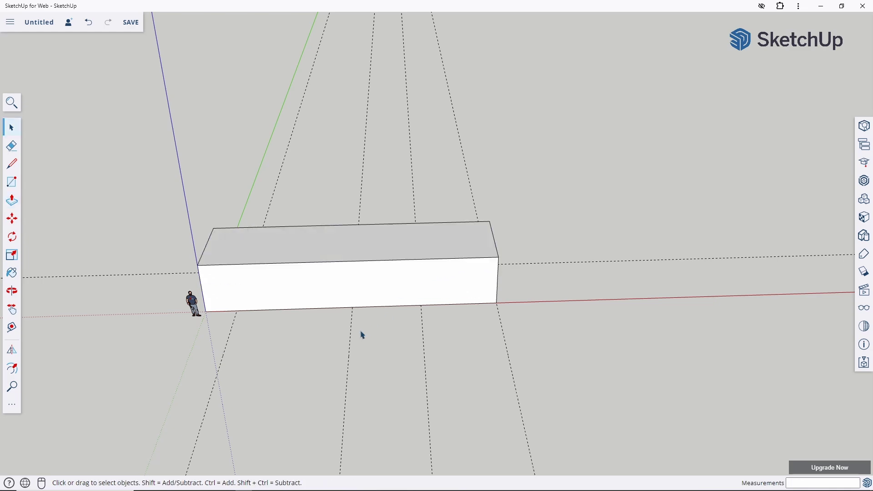
mouse_move(360, 334)
middle_mouse_down()
mouse_move(353, 203)
mouse_move(361, 230)
middle_mouse_up()
left_click_drag(361, 229, 273, 255)
key("space")
triple_click(274, 256)
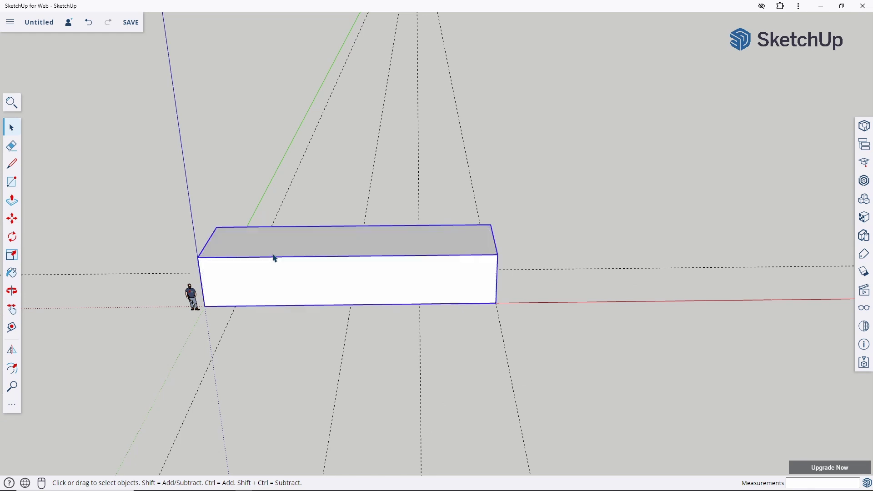
Copy the box 350 cm straight up onto the original as an upper storey.
key("m")
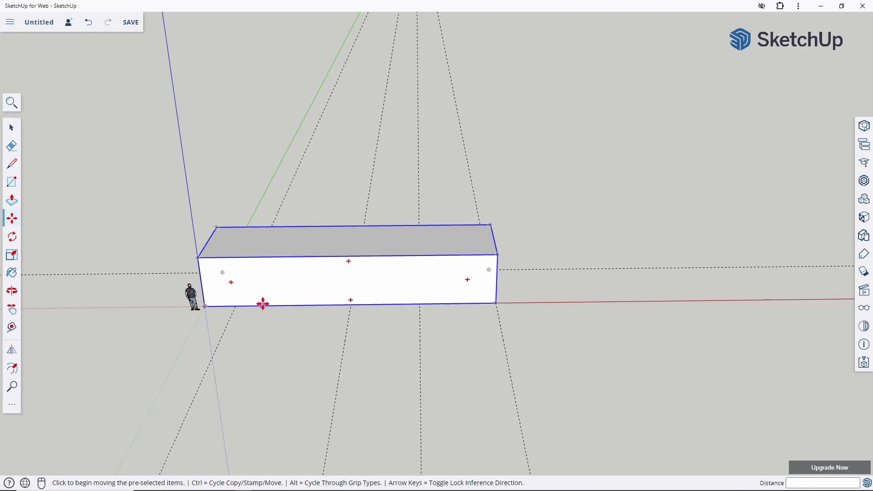
left_click(263, 304)
key("ctrl")
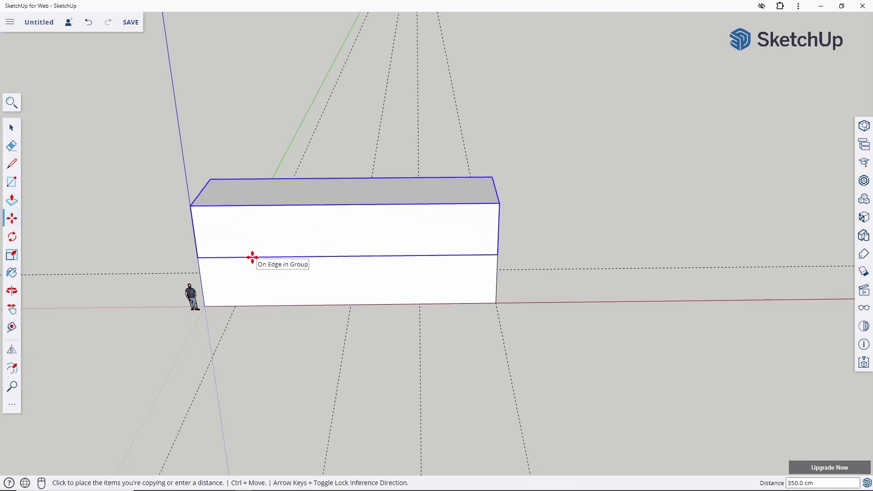
left_click(252, 257)
key("space")
mouse_move(357, 288)
middle_mouse_down()
mouse_move(234, 267)
mouse_move(375, 226)
middle_mouse_up()
Push the upper box's front face outward, then undo that extension.
double_click(376, 227)
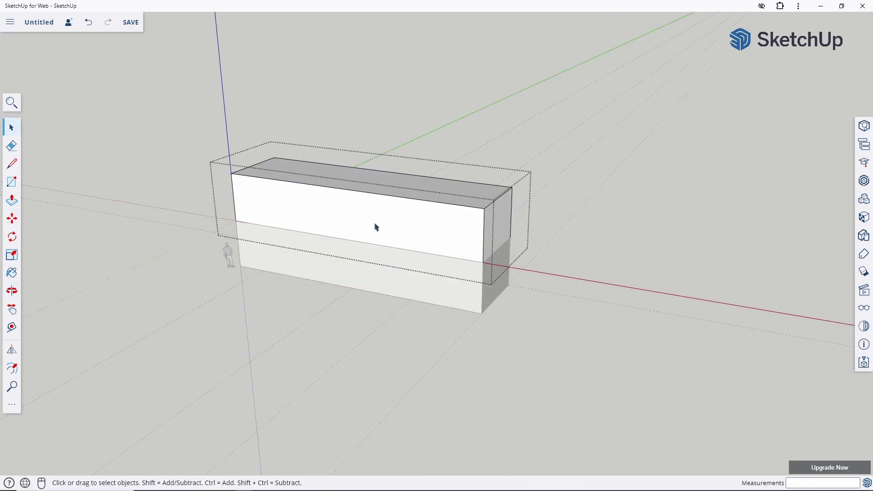
key("p")
left_click(406, 231)
left_click(390, 237)
key("space")
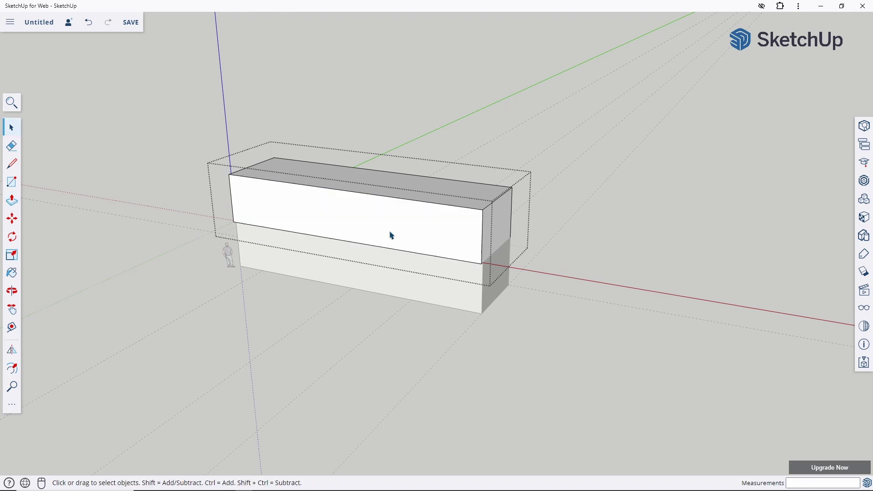
key("o")
left_click_drag(432, 289, 158, 217)
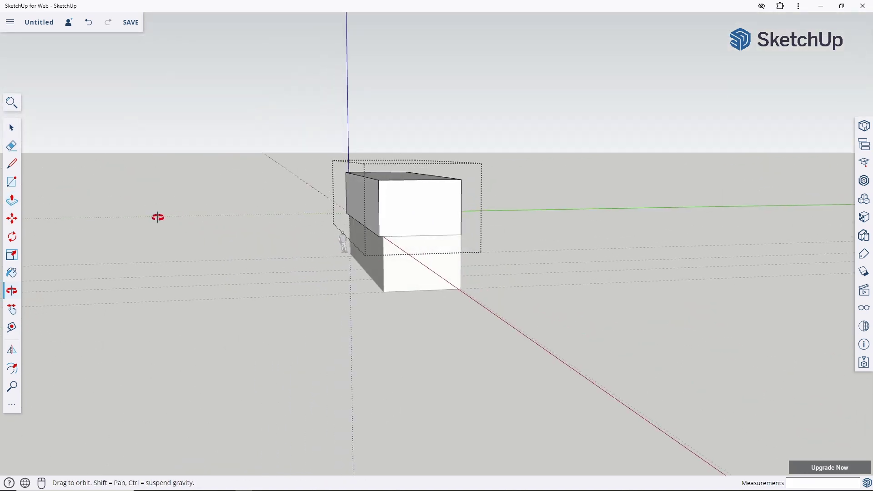
key("space")
key("ctrl+z")
Push/pull the upper box's end face outward so it overhangs the lower box.
key("p")
left_click(365, 230)
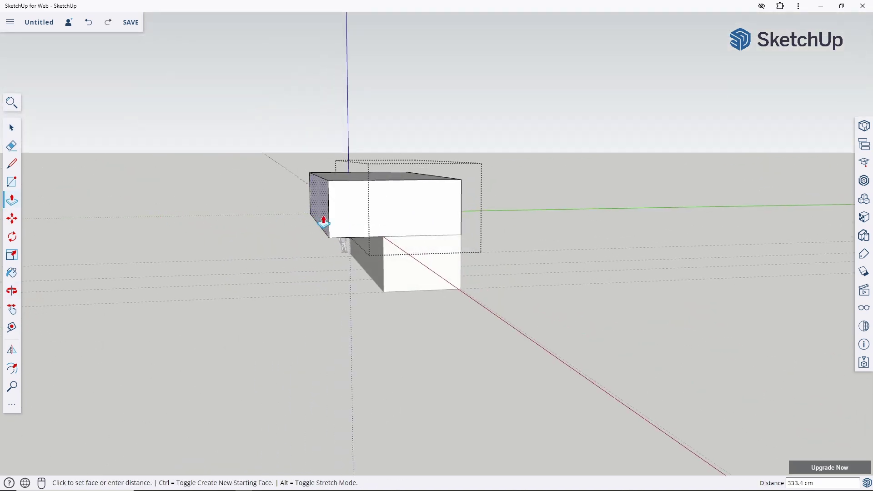
left_click(323, 222)
key("space")
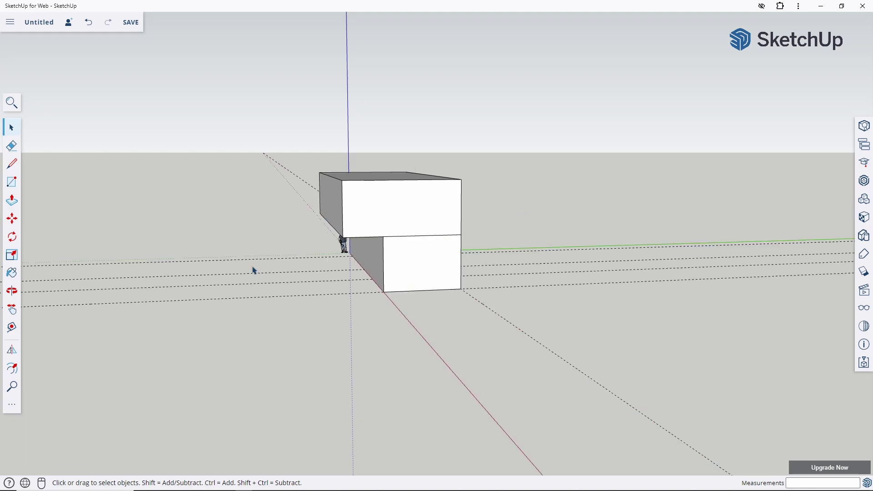
key("o")
mouse_move(254, 271)
left_mouse_down()
mouse_move(360, 271)
mouse_move(455, 288)
left_mouse_up()
key("space")
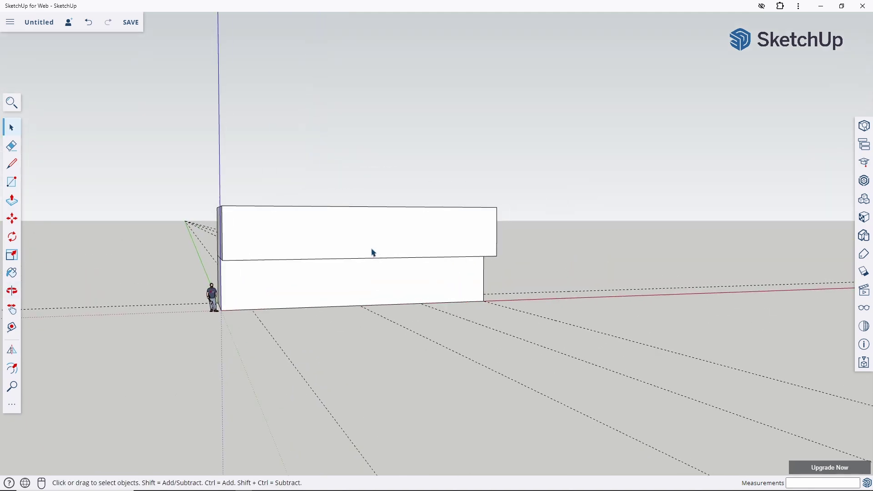
Tilt and zoom the view to look down on the top of the stacked boxes.
middle_click_drag(409, 317, 380, 364)
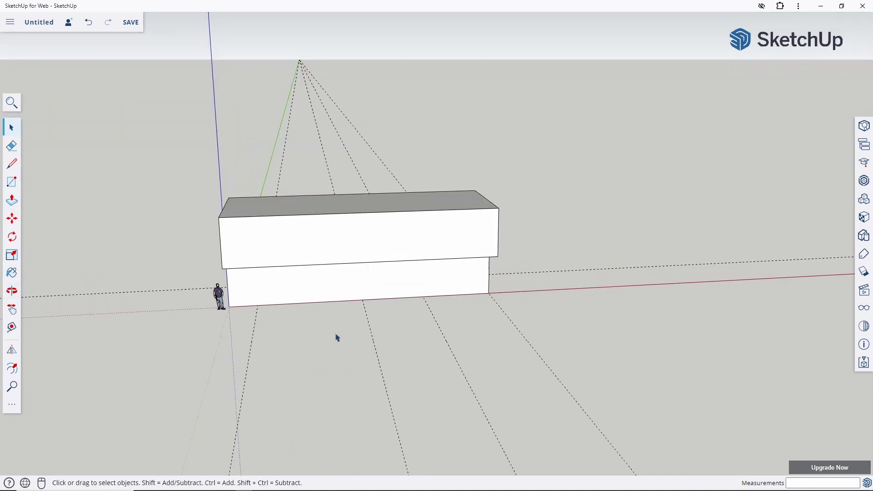
scroll(241, 309, "up", 3)
key("r")
key("space")
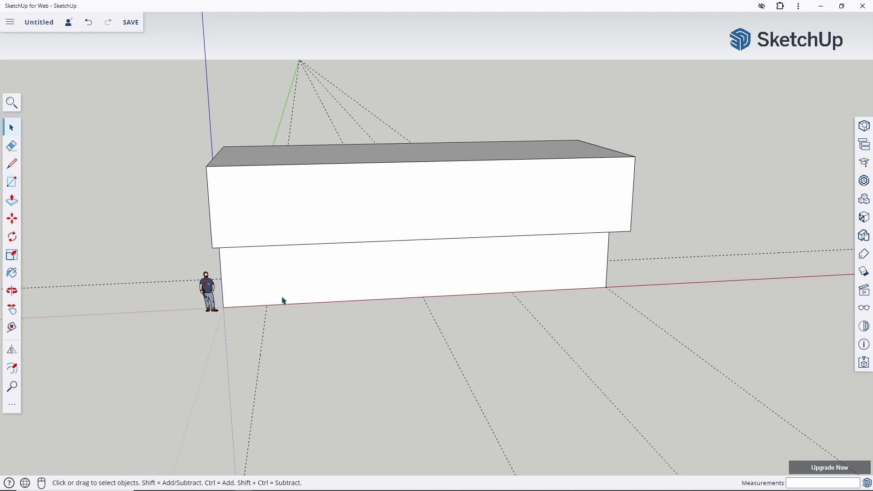
middle_click_drag(284, 301, 292, 326)
Place a guide 300 cm out from the house's bottom front edge.
key("t")
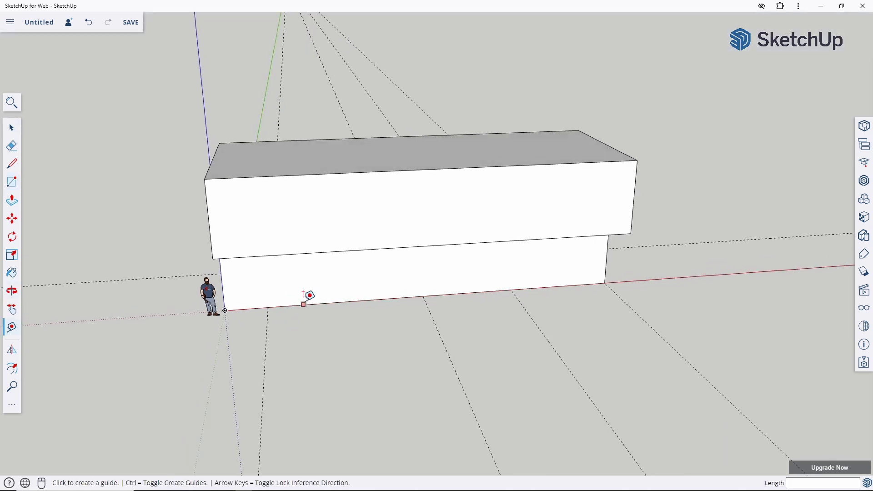
left_click(307, 304)
scroll(308, 303, "down", 3)
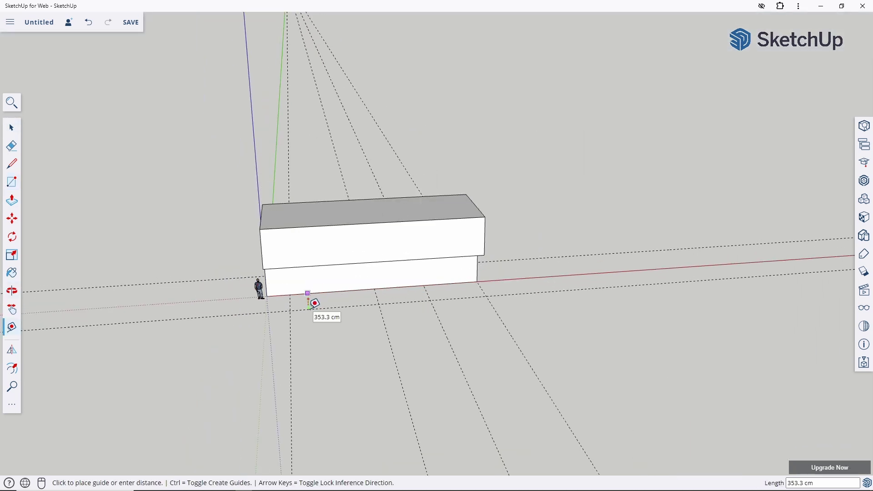
scroll(315, 303, "up", 1)
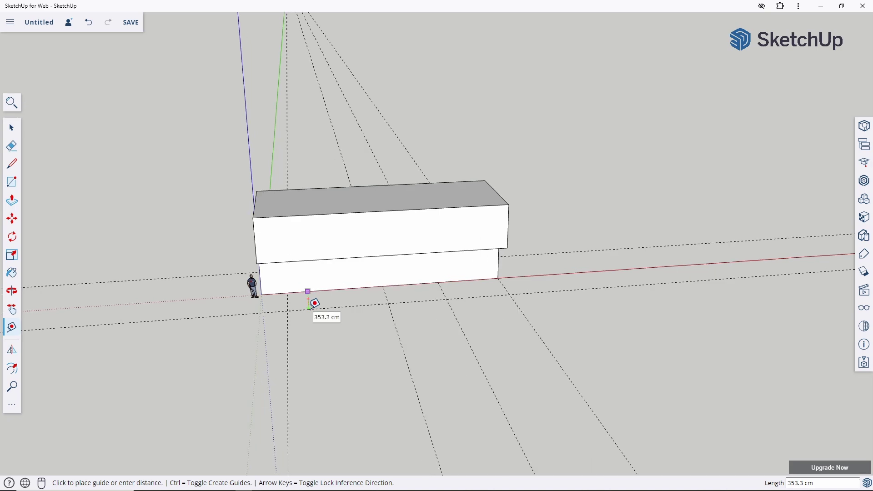
scroll(313, 303, "up", 1)
scroll(313, 303, "up", 2)
mouse_move(318, 311)
middle_mouse_down()
mouse_move(526, 252)
mouse_move(473, 293)
mouse_move(444, 370)
mouse_move(246, 338)
middle_mouse_up()
key("Return")
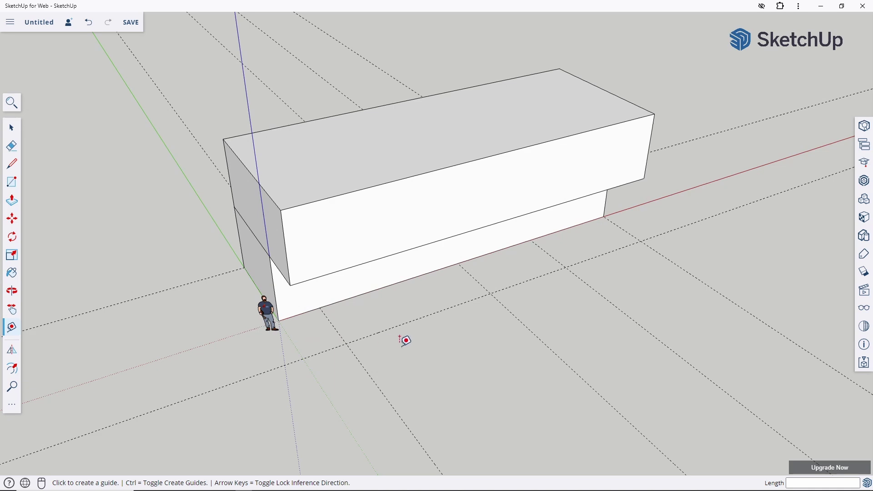
Add further guides 500 cm and 200 cm out from the existing guides.
middle_click_drag(404, 341, 263, 366)
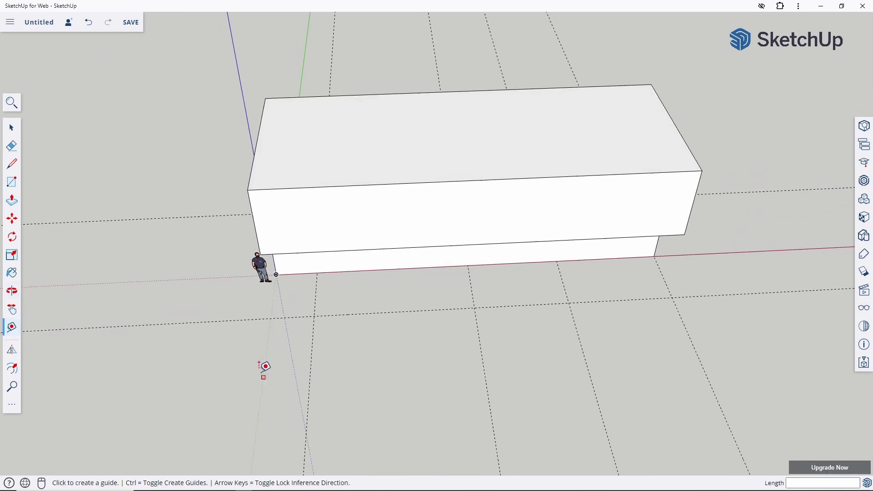
left_click(365, 313)
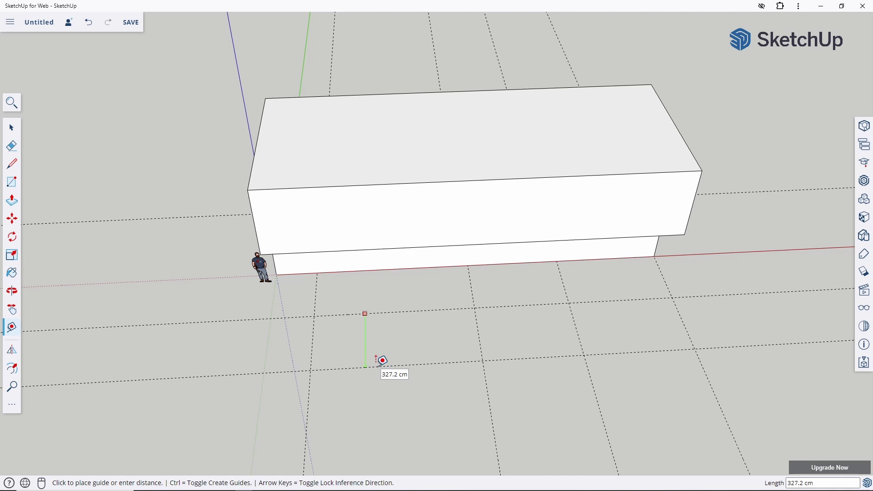
scroll(378, 368, "down", 2)
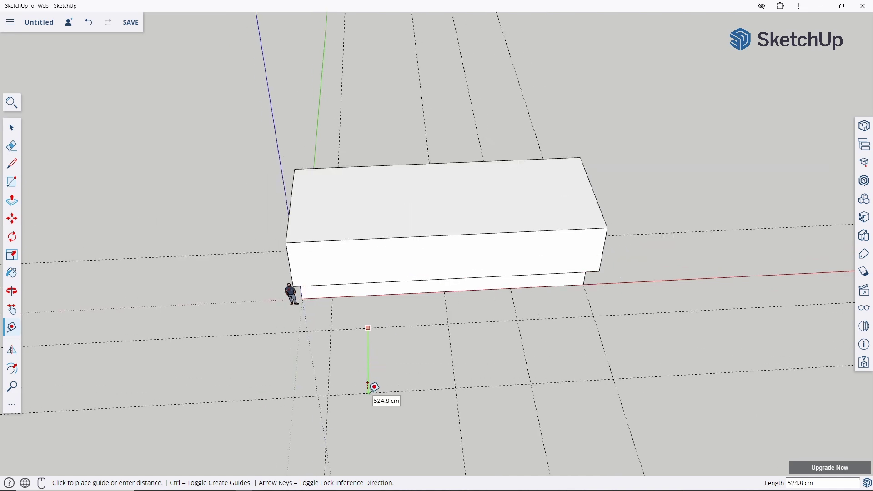
type("00")
key("Return")
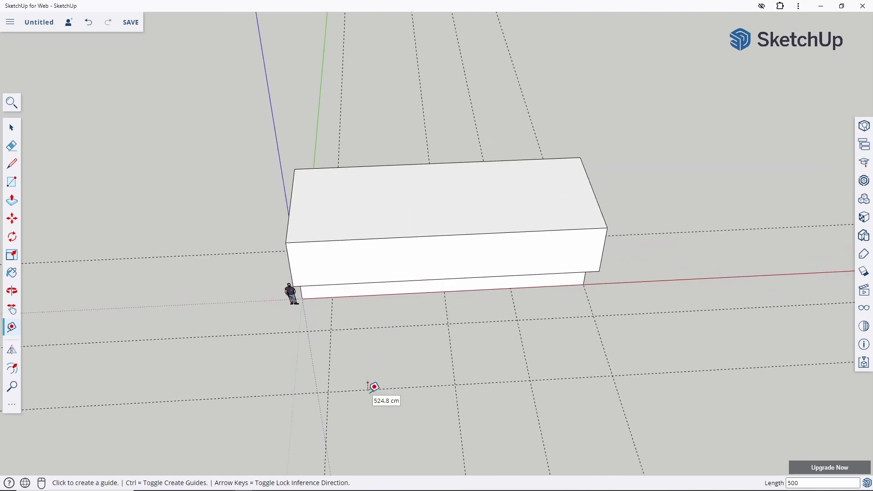
left_click(373, 389)
type("2")
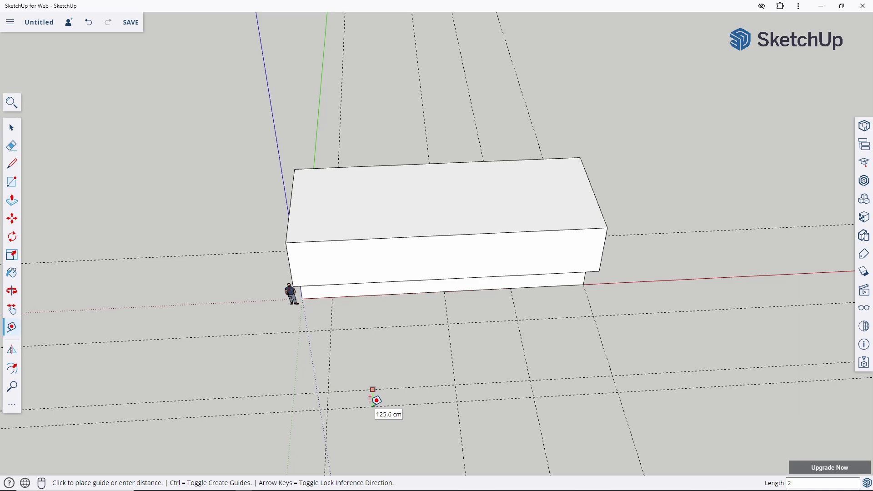
type("00")
key("Return")
key("space")
Draw a ground rectangle from the house's front corner to the outer guide intersection.
key("r")
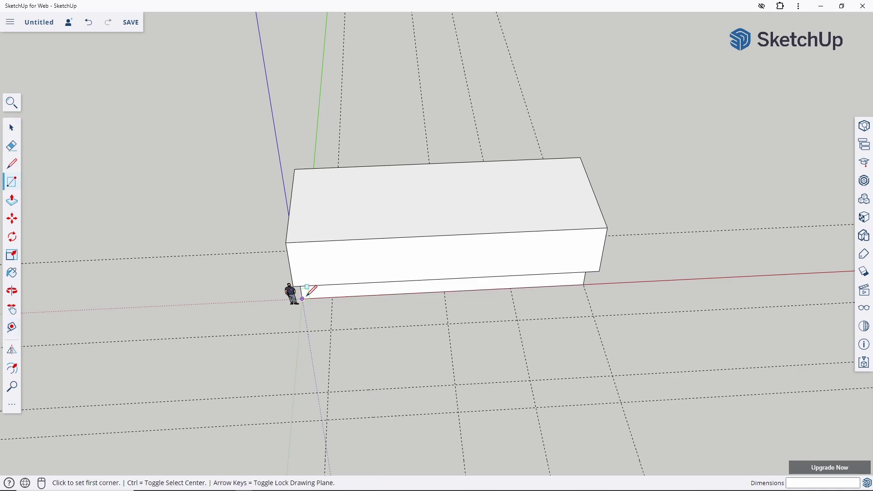
left_click(302, 298)
left_click(641, 411)
key("space")
middle_click_drag(423, 432, 445, 346)
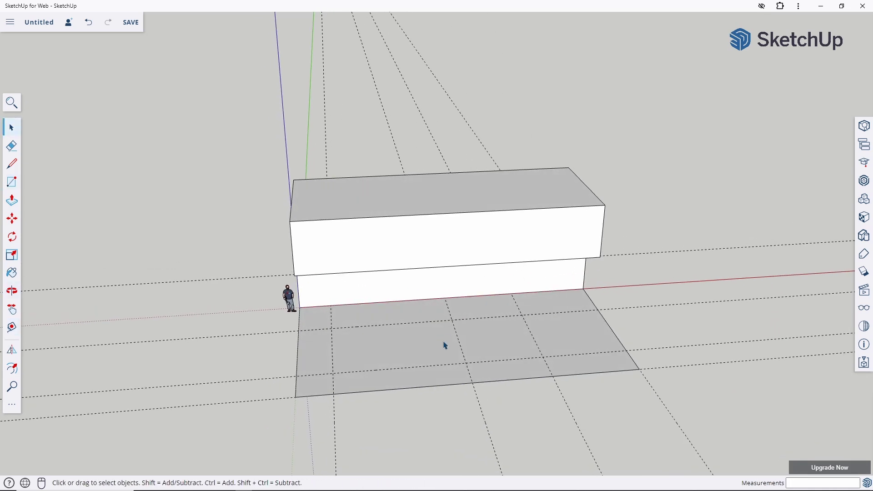
Try extruding the ground rectangle, cancel, then select and deselect the face.
key("p")
left_click(411, 347)
key("Escape")
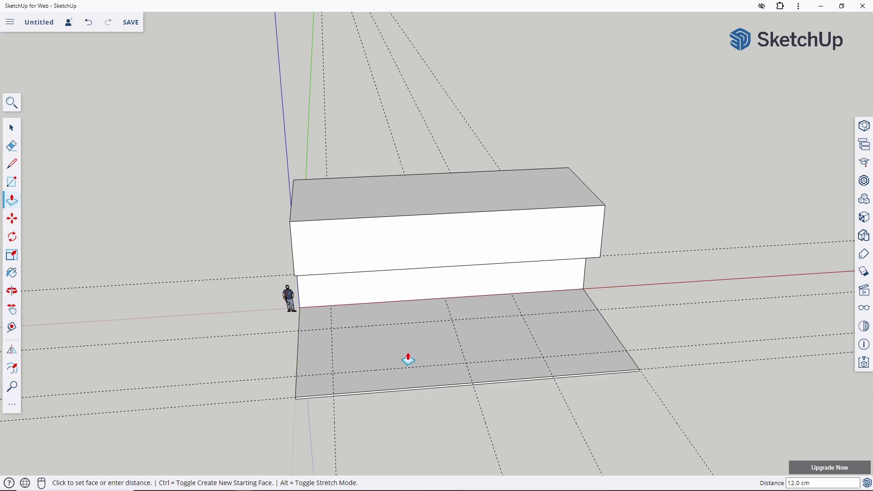
key("space")
left_click(408, 354)
left_click(409, 356, "shift")
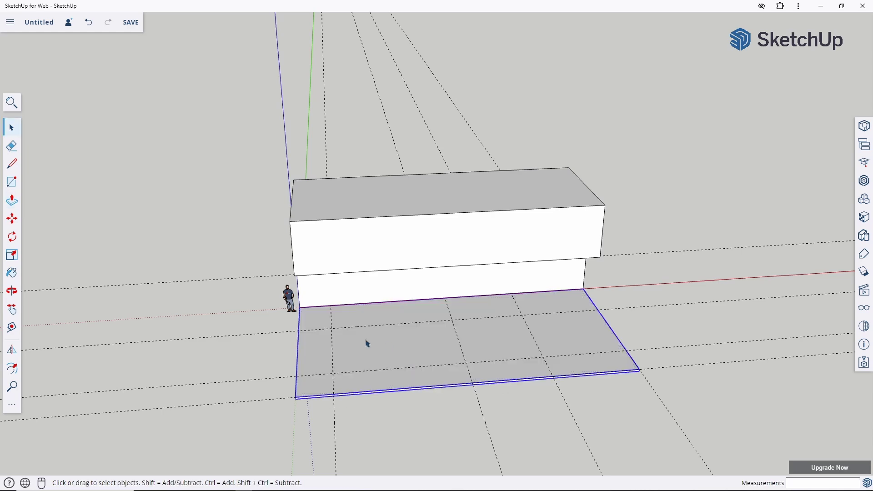
scroll(341, 298, "up", 5)
mouse_move(341, 298)
middle_mouse_down()
mouse_move(351, 282)
mouse_move(423, 248)
mouse_move(298, 255)
mouse_move(253, 279)
middle_mouse_up()
Offset the lower storey's front wall face inward by 15 cm.
left_click(253, 281)
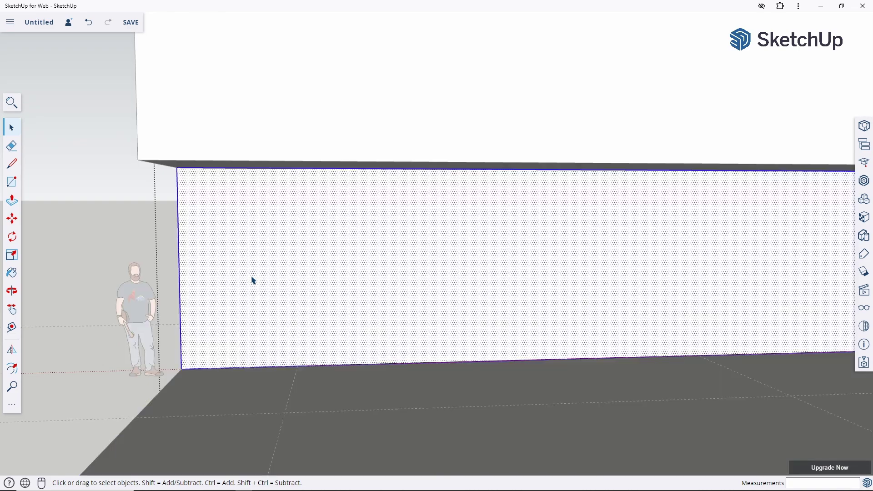
mouse_move(200, 298)
middle_mouse_down()
mouse_move(353, 241)
mouse_move(403, 205)
middle_mouse_up()
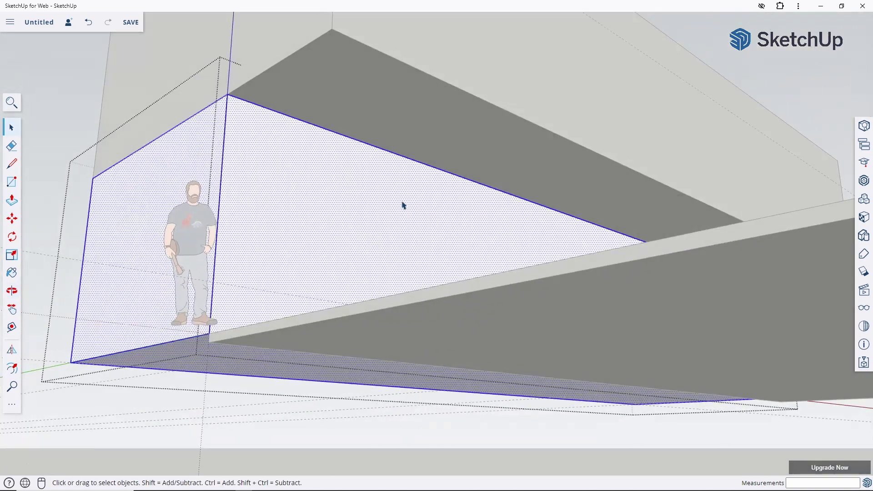
key("p")
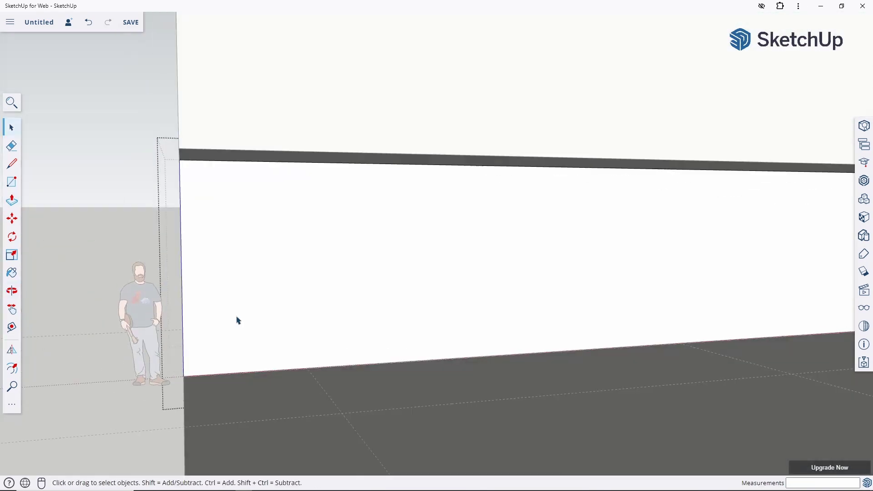
key("f")
left_click(222, 326)
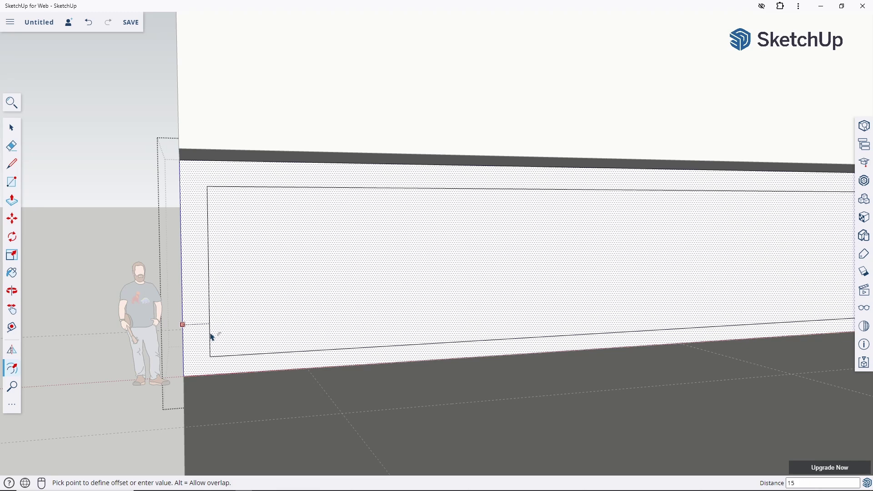
key("space")
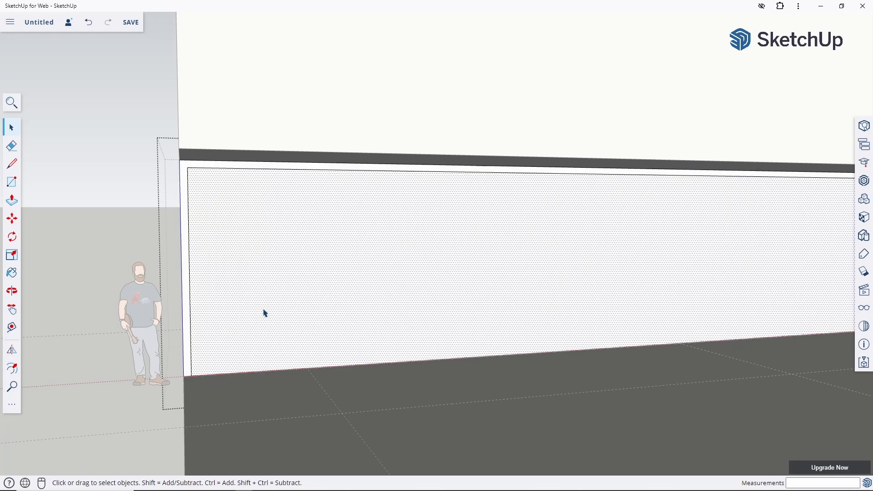
Push the inset front face 500 cm into the lower box.
key("p")
double_click(315, 312)
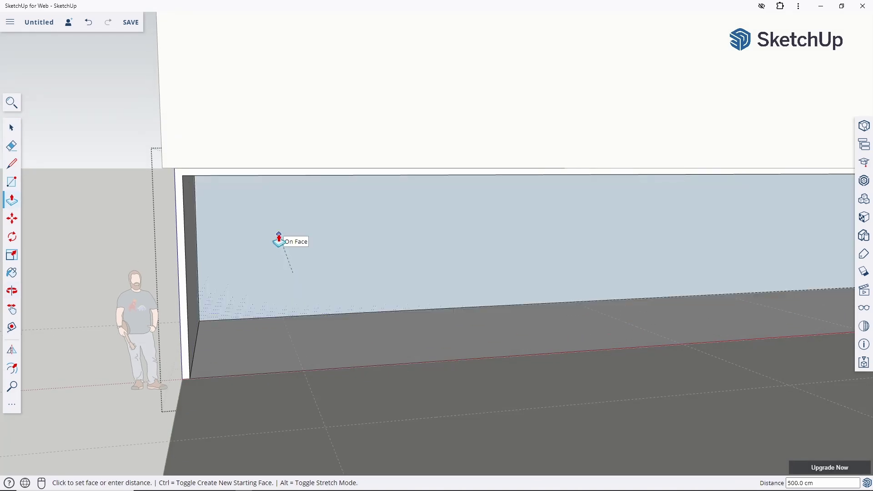
key("space")
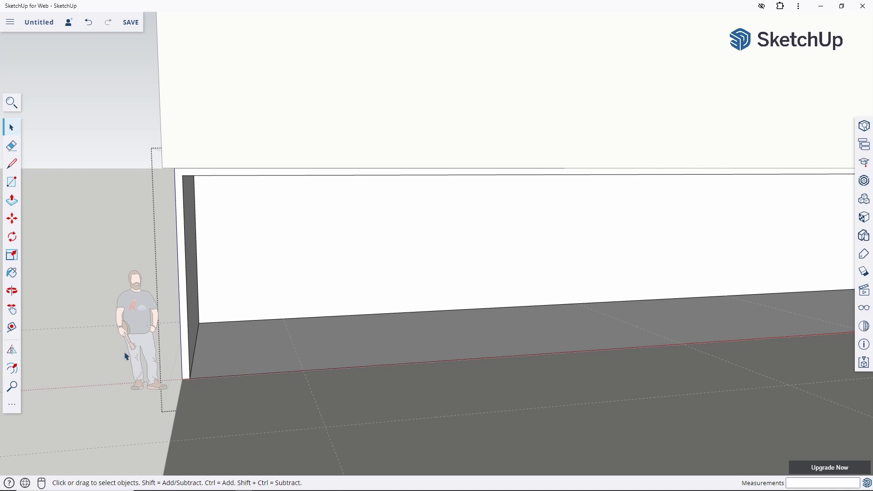
mouse_move(127, 357)
middle_mouse_down()
mouse_move(643, 312)
mouse_move(318, 312)
middle_mouse_up()
Select the inner back wall and start pushing it, then abandon the push.
left_click(362, 293)
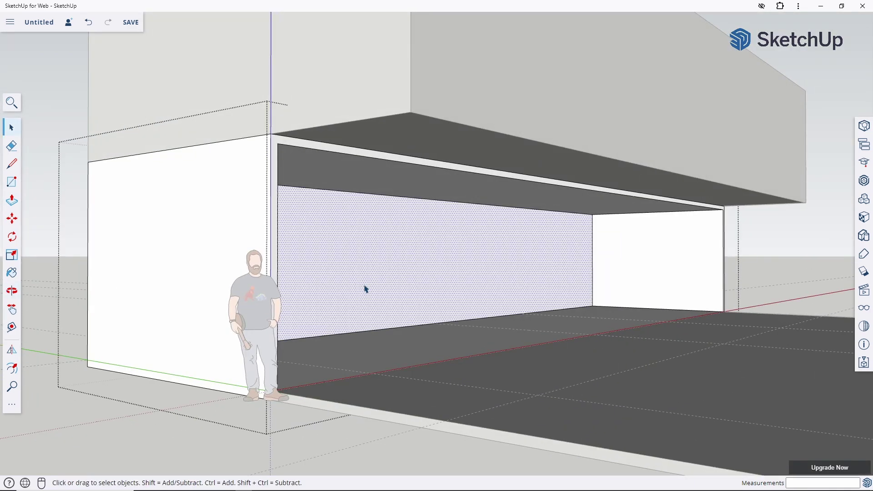
key("p")
left_click(363, 286)
key("space")
mouse_move(349, 278)
middle_mouse_down()
mouse_move(367, 408)
mouse_move(249, 332)
middle_mouse_up()
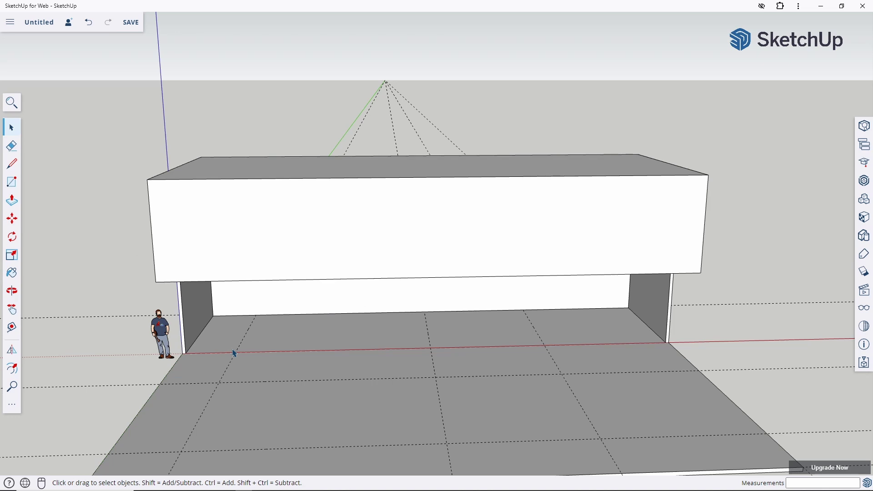
Outline a door-height rectangle at the left end of the ground-floor wall.
scroll(182, 318, "up", 5)
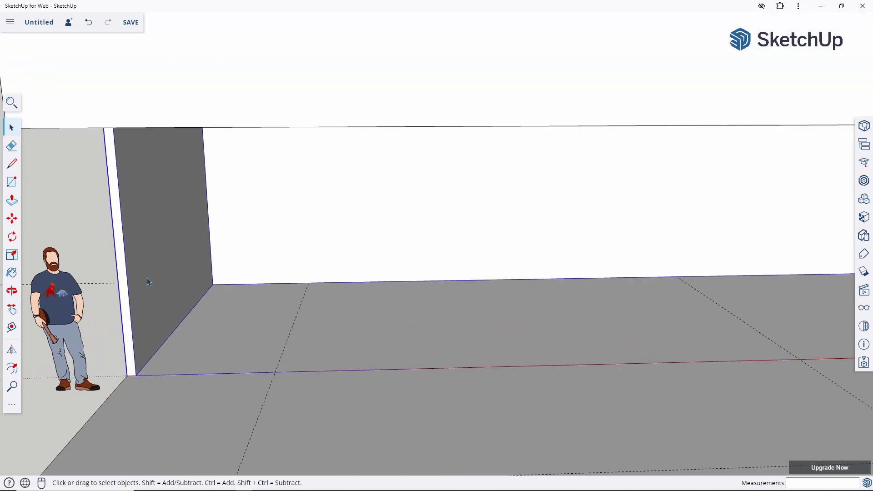
triple_click(148, 249)
key("Escape")
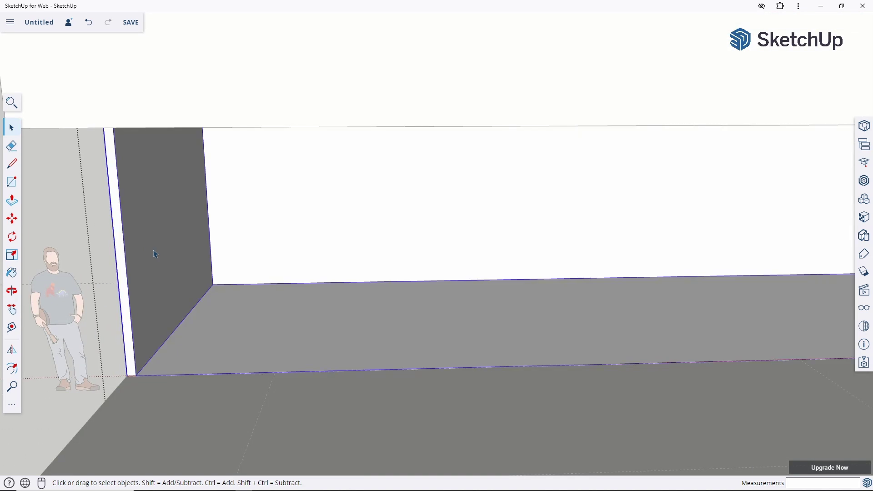
key("r")
left_click(277, 365)
mouse_move(277, 365)
middle_mouse_down()
mouse_move(253, 293)
mouse_move(155, 189)
mouse_move(233, 323)
middle_mouse_up()
left_click(140, 177)
Recess the door rectangle 10 cm into the wall with Push/Pull.
key("p")
left_click(233, 323)
type("10")
key("Return")
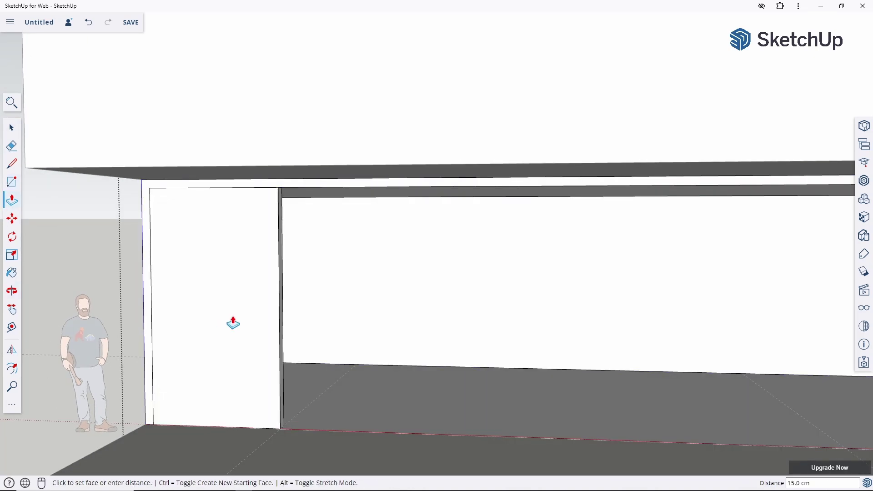
key("space")
left_click(236, 321)
Place a Tape Measure guide 300 cm above the door's bottom edge.
key("t")
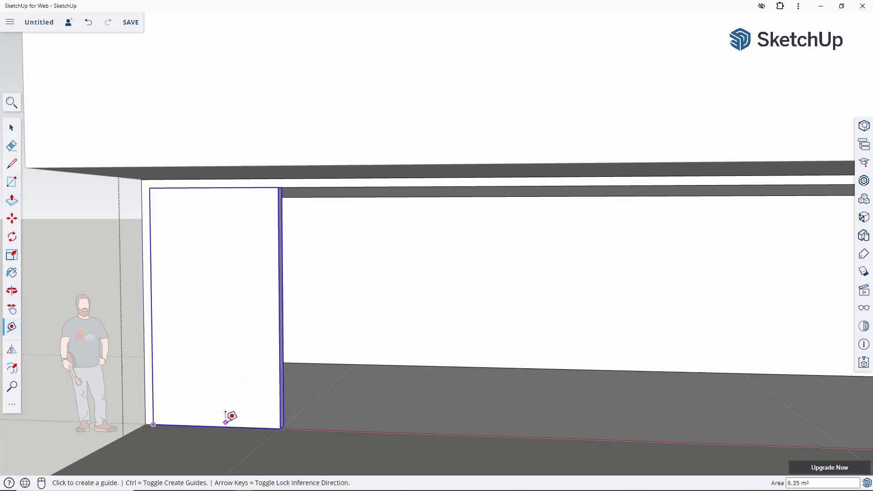
left_click(227, 424)
type("300")
key("Return")
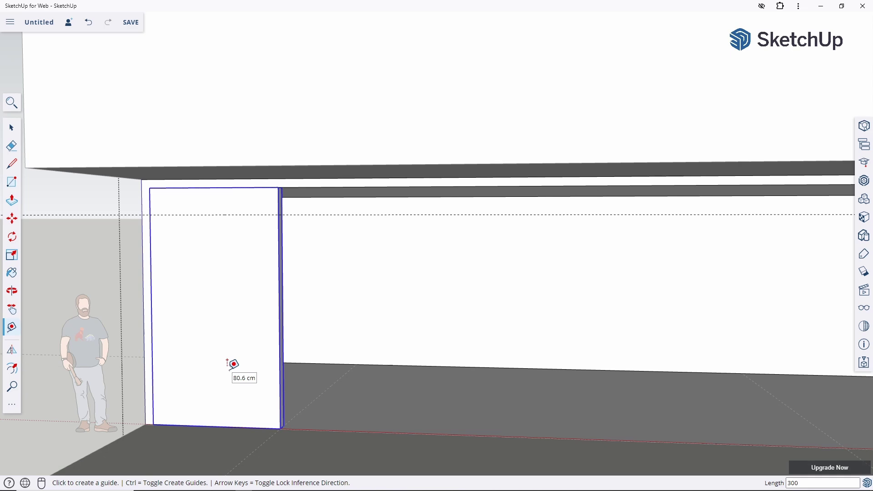
mouse_move(282, 331)
middle_mouse_down()
mouse_move(341, 293)
mouse_move(302, 214)
middle_mouse_up()
key("space")
Push/Pull the upper band of the wall to recess it.
triple_click(311, 198)
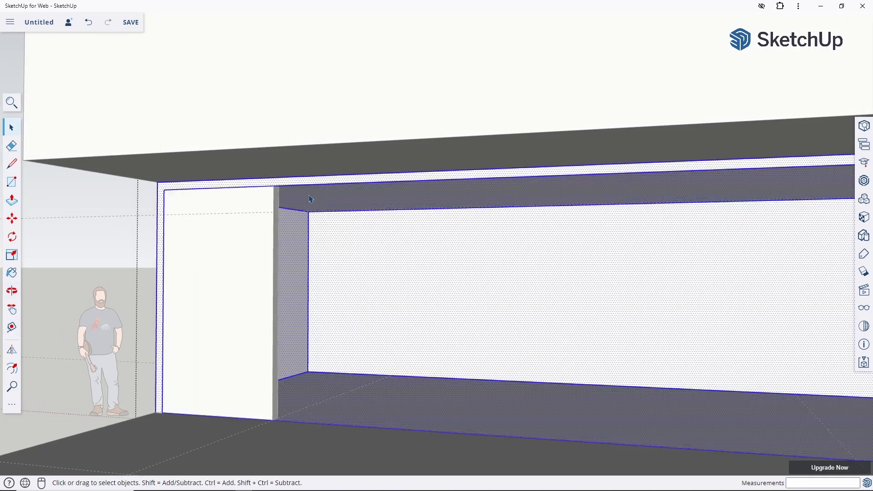
key("p")
left_click(311, 199)
left_click(296, 214)
key("space")
Move the door's top edge down and start a line along it.
left_click(224, 302)
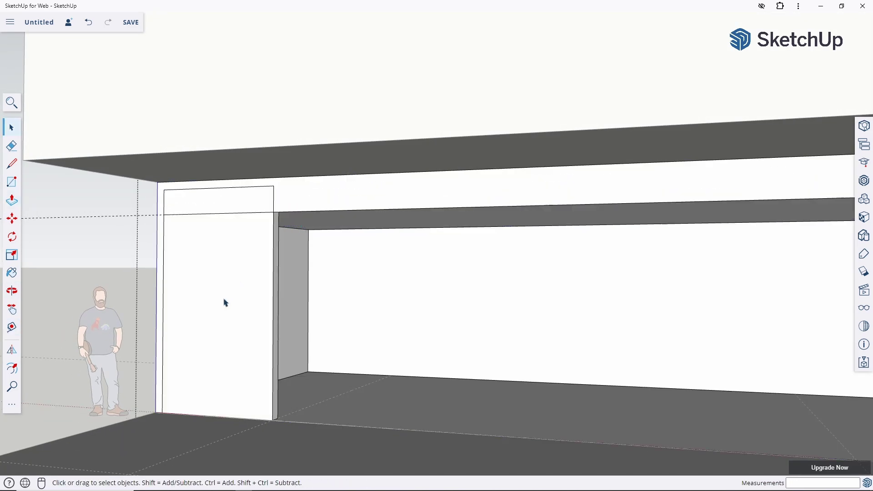
left_click(254, 187)
key("m")
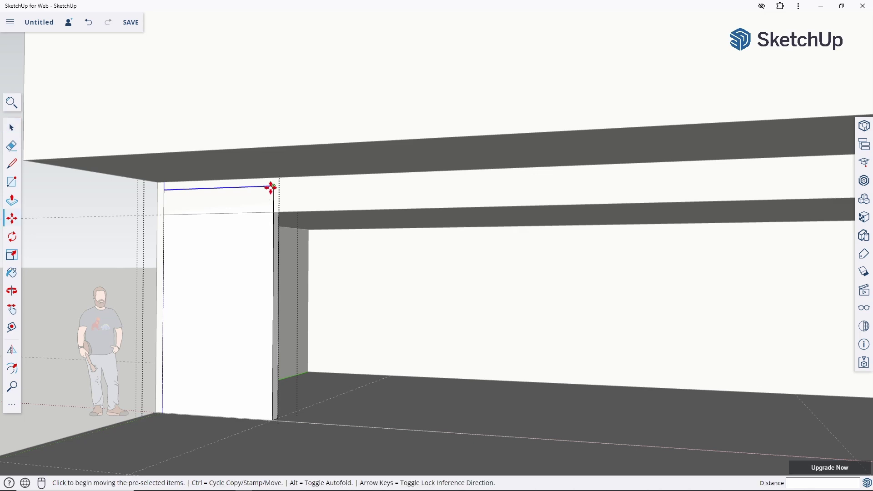
left_click(270, 187)
left_click(273, 212)
mouse_move(273, 211)
middle_mouse_down()
mouse_move(325, 207)
mouse_move(268, 207)
middle_mouse_up()
key("space")
left_click(242, 207)
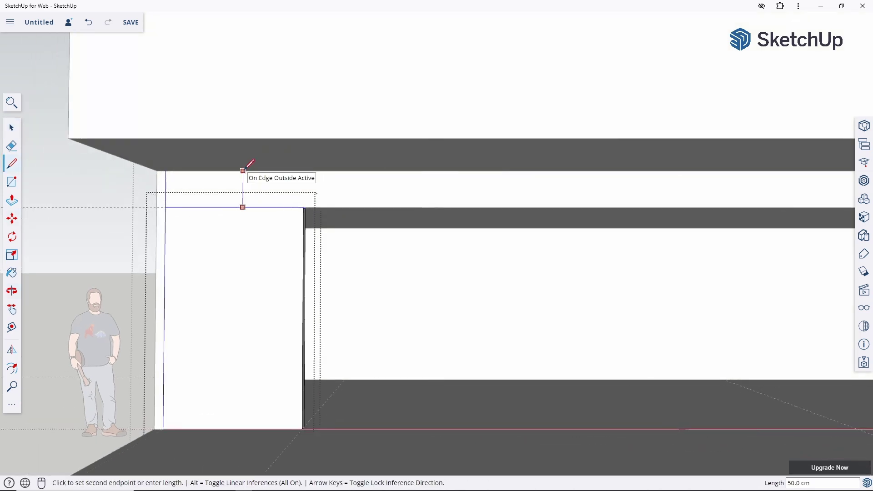
key("space")
scroll(234, 190, "down", 5)
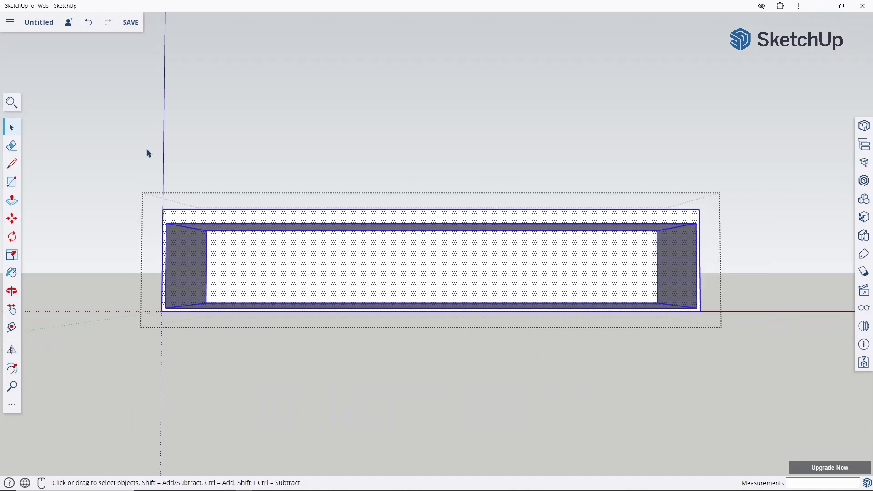
Cancel and undo the attempted move of the ground-floor enclosure's top edge.
mouse_move(137, 150)
left_mouse_down()
mouse_move(763, 219)
mouse_move(694, 221)
left_mouse_up()
key("m")
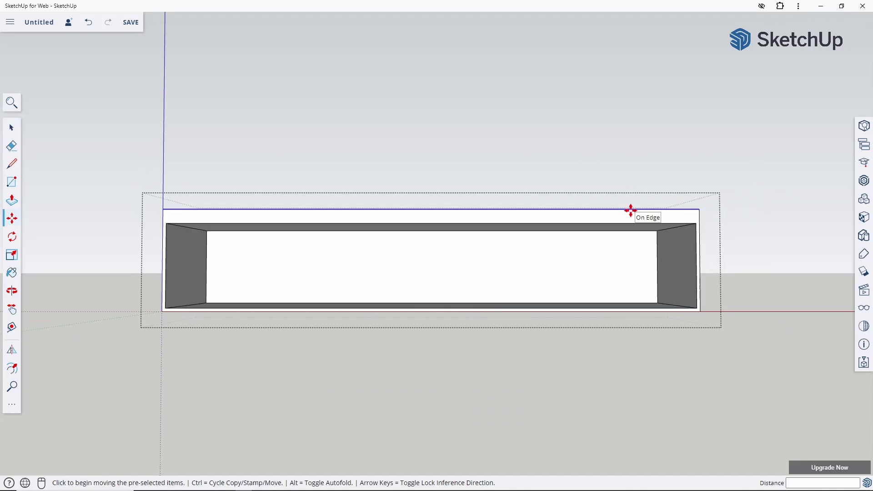
left_click(630, 209)
type("25\\")
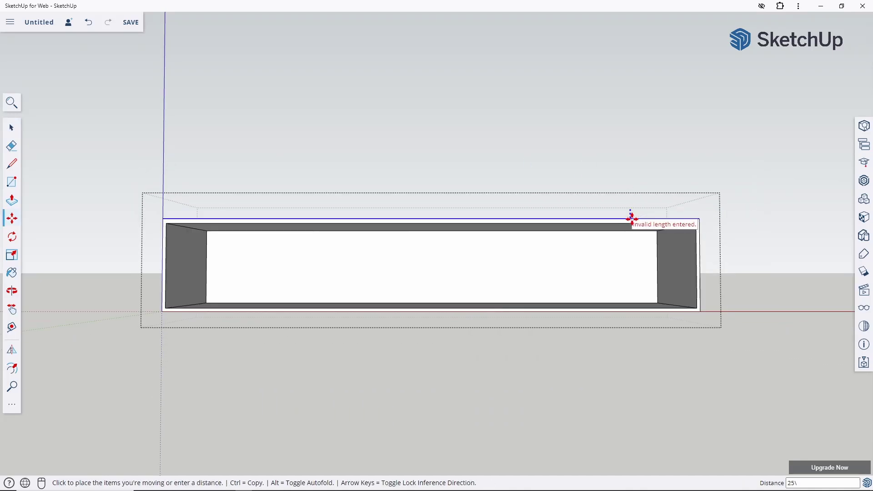
key("Escape")
key("space")
key("ctrl+z")
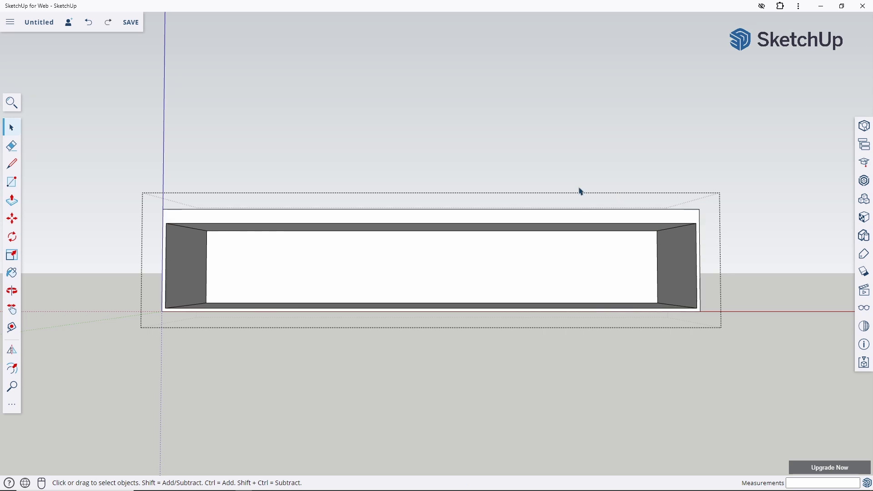
Push/Pull the enclosure's top face down 25 cm.
middle_click_drag(579, 190, 577, 253)
key("p")
left_click(558, 232)
left_click(557, 236)
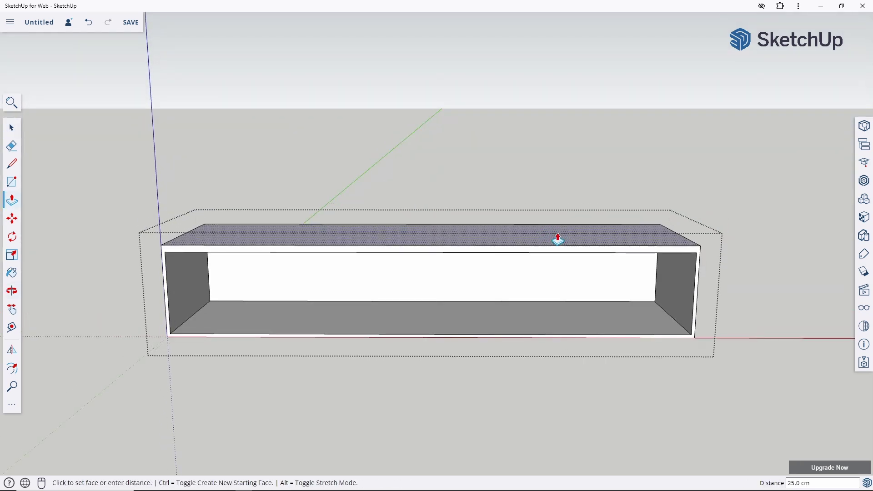
key("space")
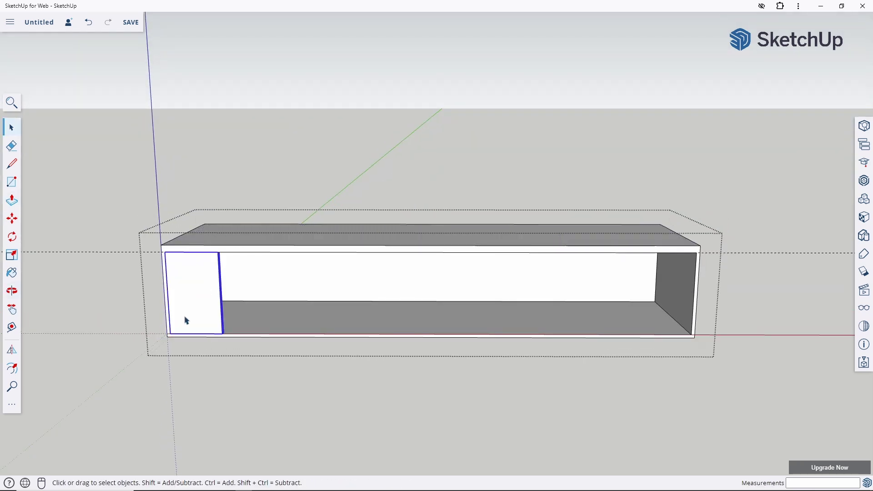
Zoom in on the door and begin a rectangle at its bottom corner.
scroll(198, 315, "up", 5)
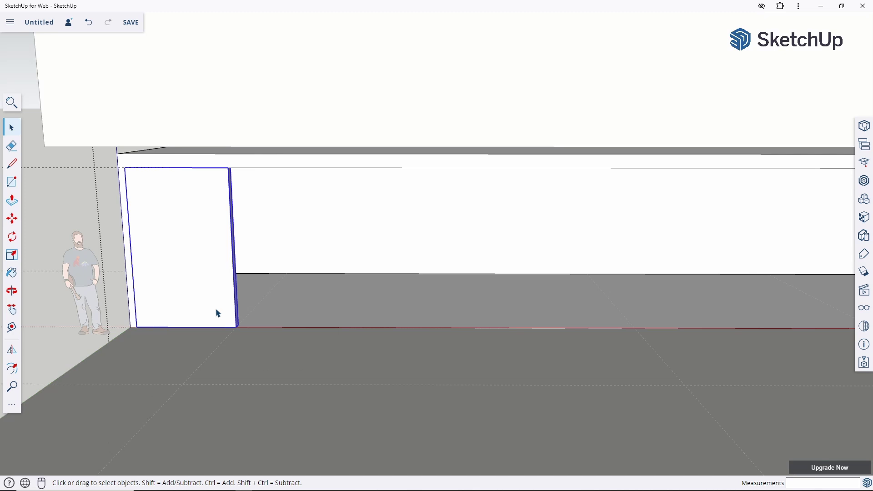
mouse_move(218, 314)
middle_mouse_down()
mouse_move(209, 312)
mouse_move(206, 324)
middle_mouse_up()
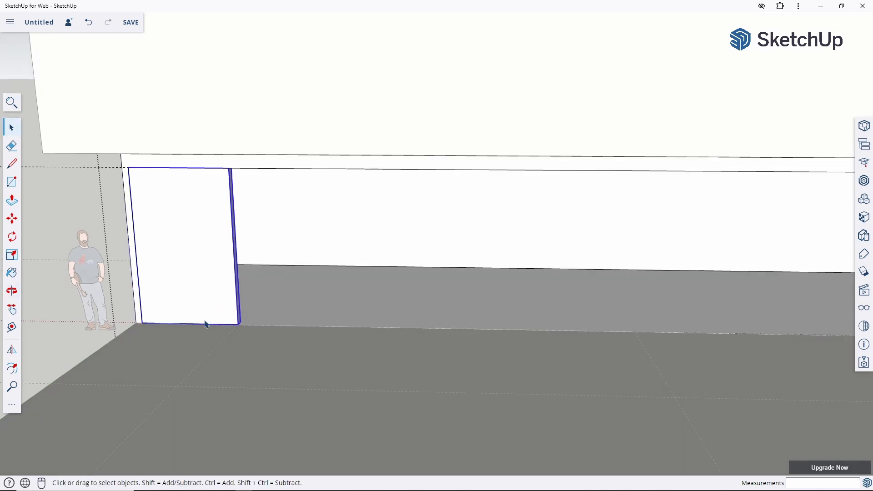
key("r")
left_click(238, 324)
Copy the door face to the right using Move with Ctrl.
scroll(232, 321, "down", 2)
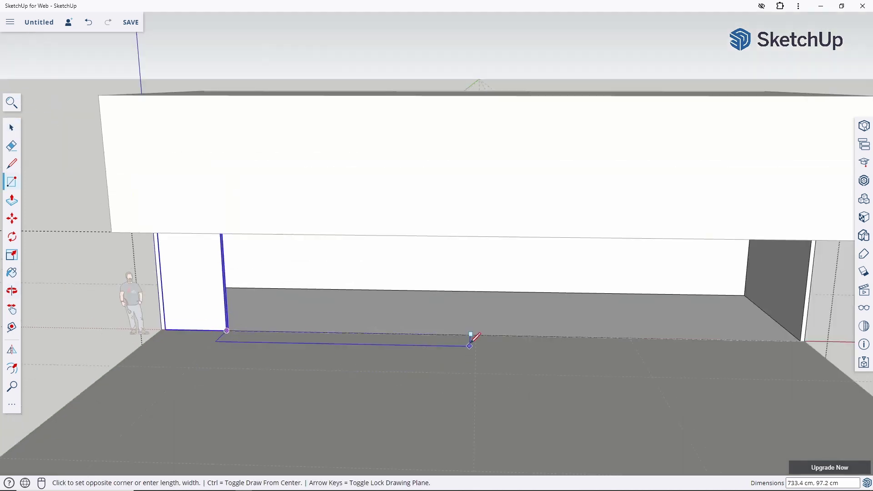
scroll(472, 337, "up", 5)
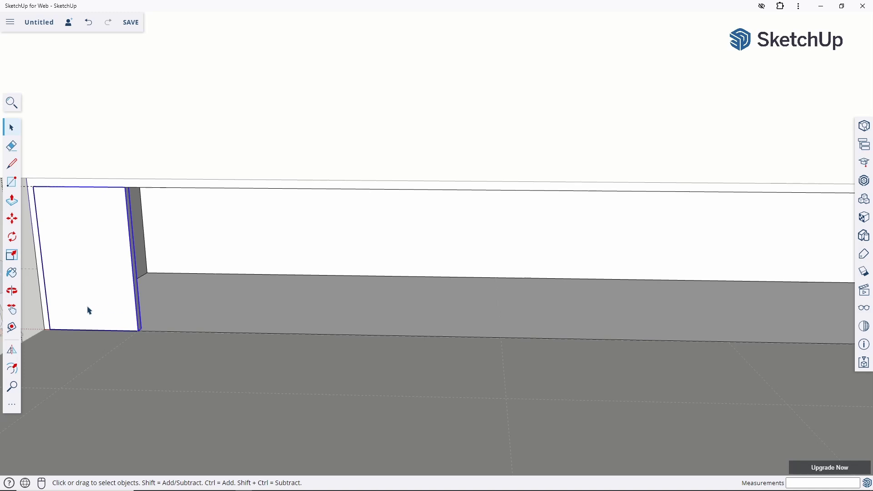
key("m")
left_click(49, 330)
key("ctrl")
left_click(138, 331)
key("space")
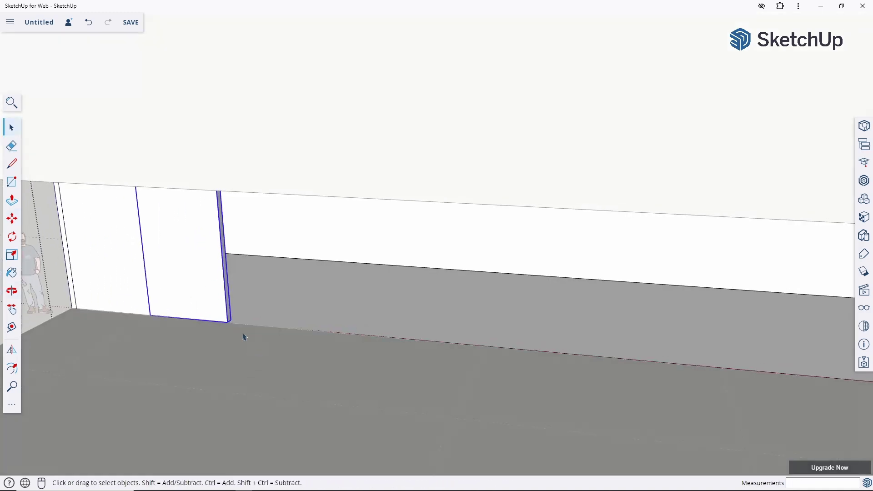
Push/Pull the narrow strip beside the door.
scroll(241, 335, "up", 2)
key("p")
scroll(223, 309, "up", 1)
left_click(224, 309)
scroll(224, 309, "down", 3)
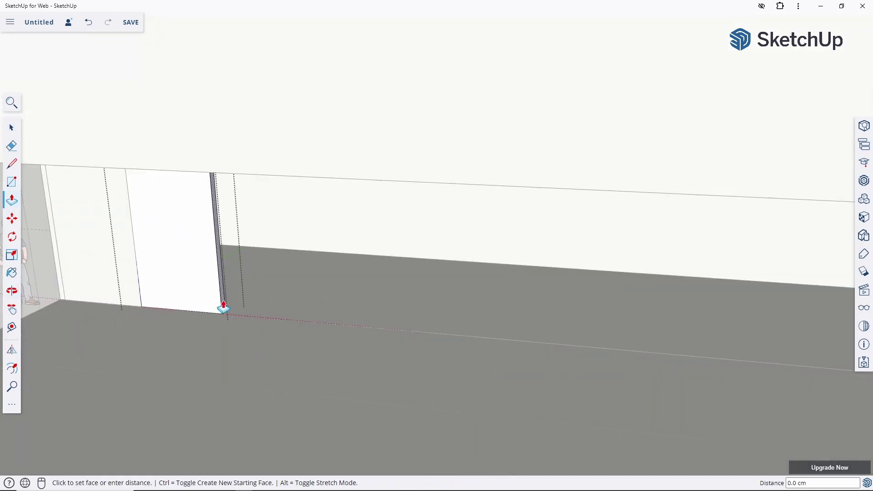
scroll(401, 363, "down", 2)
left_click(425, 337)
key("space")
Thicken the wide door-opening panel by 1 cm.
middle_click_drag(342, 335, 331, 273)
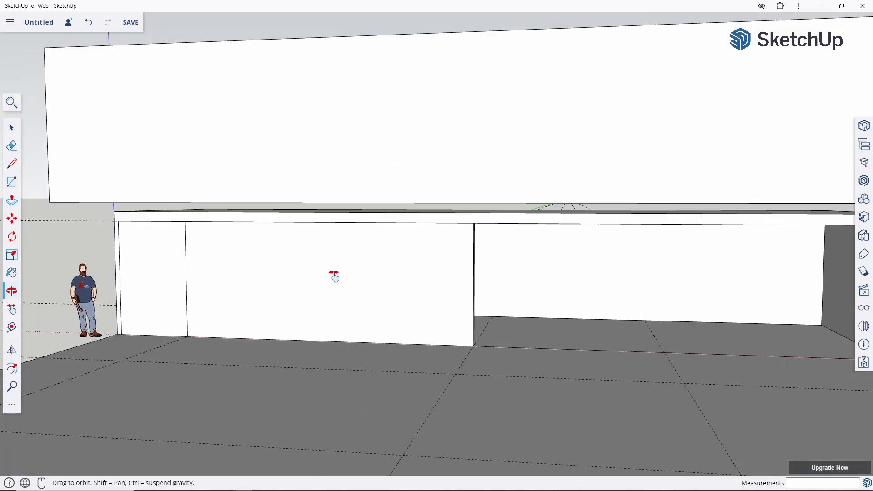
left_click(262, 280)
scroll(213, 263, "up", 2)
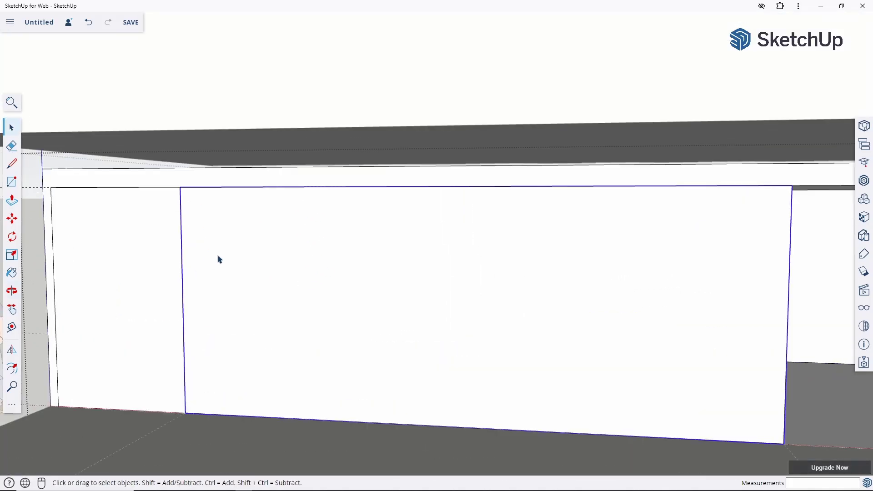
left_click(218, 258)
middle_click_drag(218, 257, 256, 372)
key("p")
left_click(297, 301)
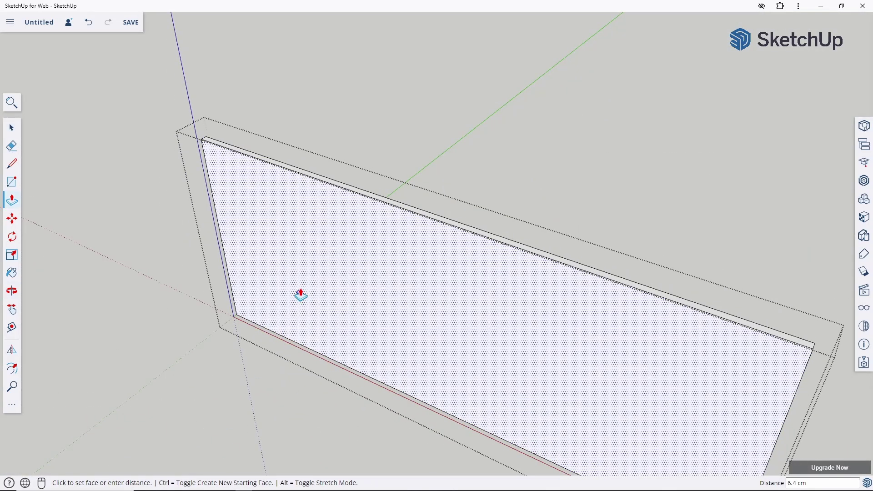
key("Return")
middle_click_drag(371, 279, 23, 202)
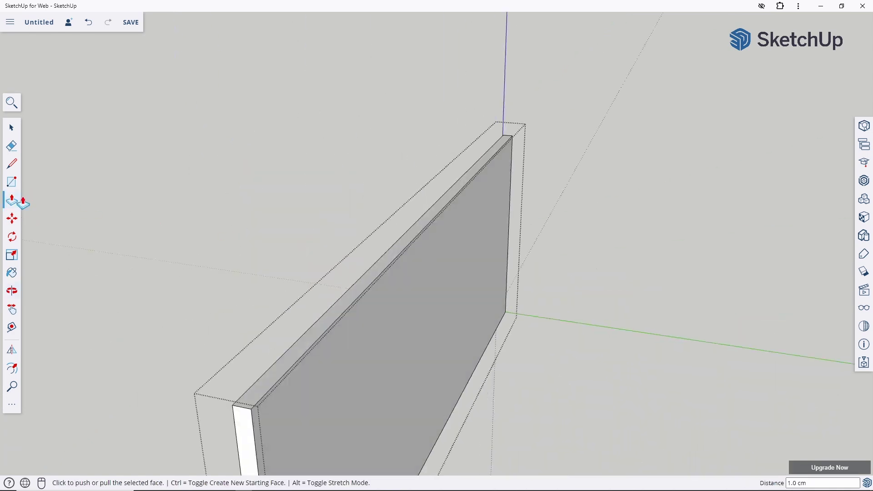
left_click(424, 319)
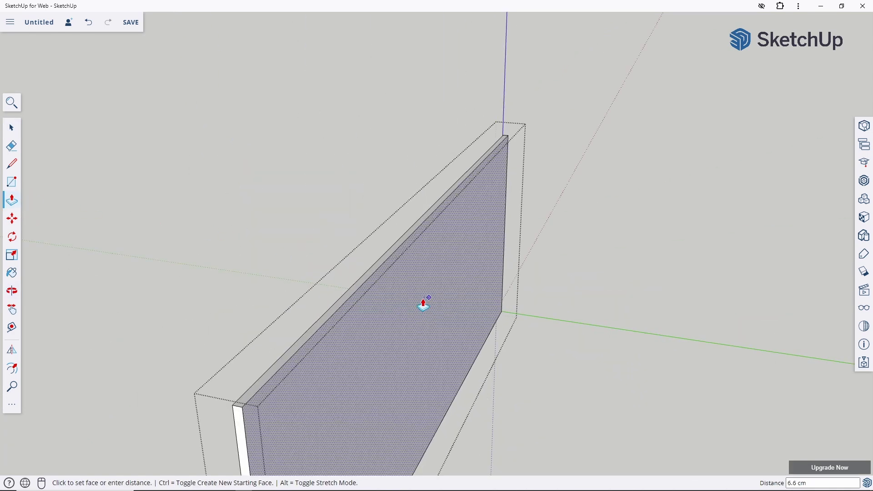
middle_click_drag(105, 304, 385, 279)
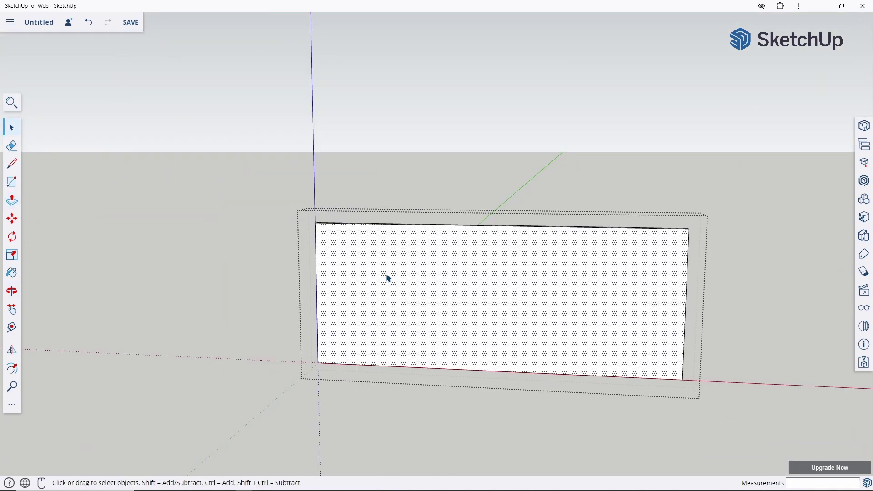
Offset the panel face inward by 4 and push the inner pane back, leaving a frame.
left_click(352, 313)
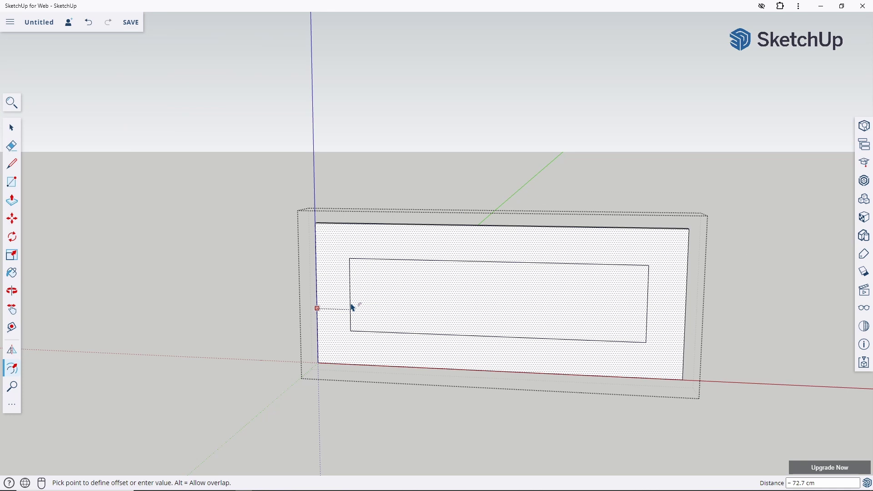
type("4p")
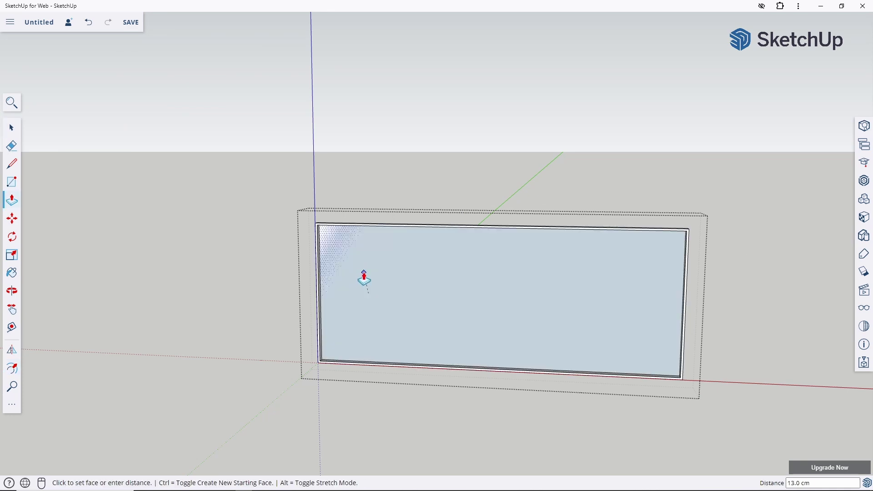
left_click(363, 277)
scroll(327, 336, "up", 3)
left_click(327, 336)
scroll(335, 366, "up", 1)
left_click(335, 366)
Erase the bottom wall strip and select the door-frame geometry.
key("space")
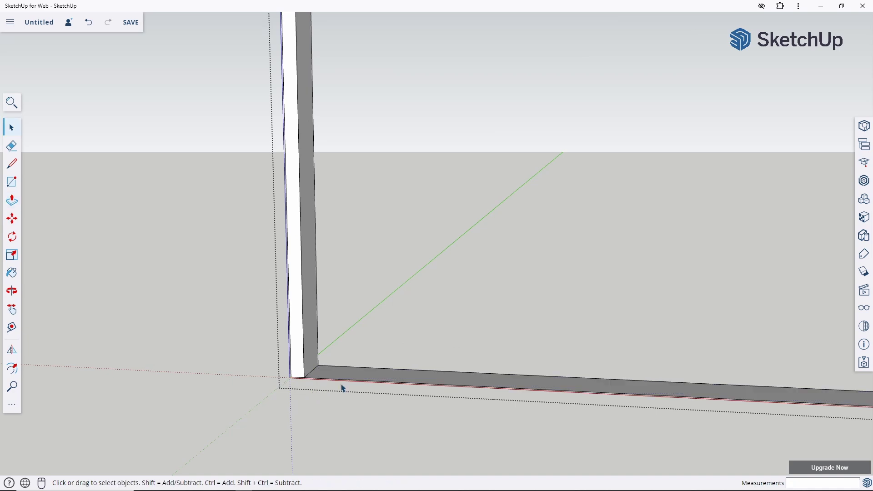
key("e")
left_click(393, 384)
key("space")
triple_click(309, 356)
scroll(302, 357, "down", 2)
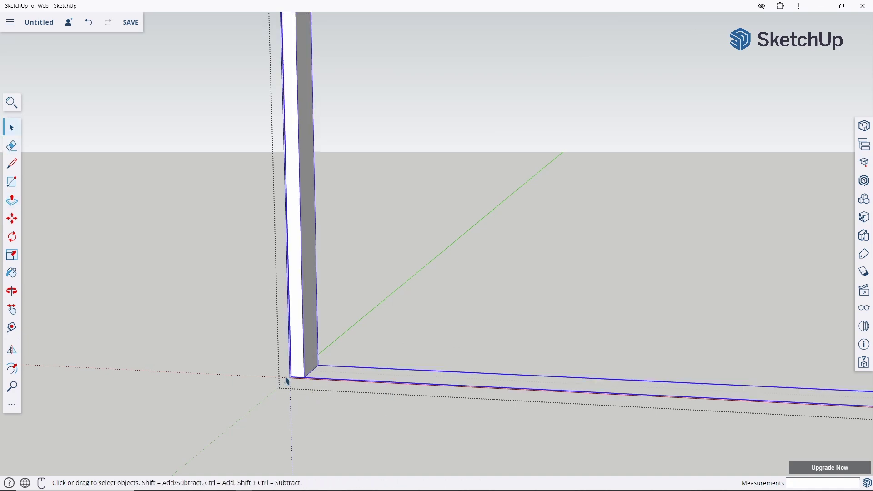
scroll(286, 380, "down", 3)
scroll(249, 384, "down", 3)
scroll(246, 366, "up", 3)
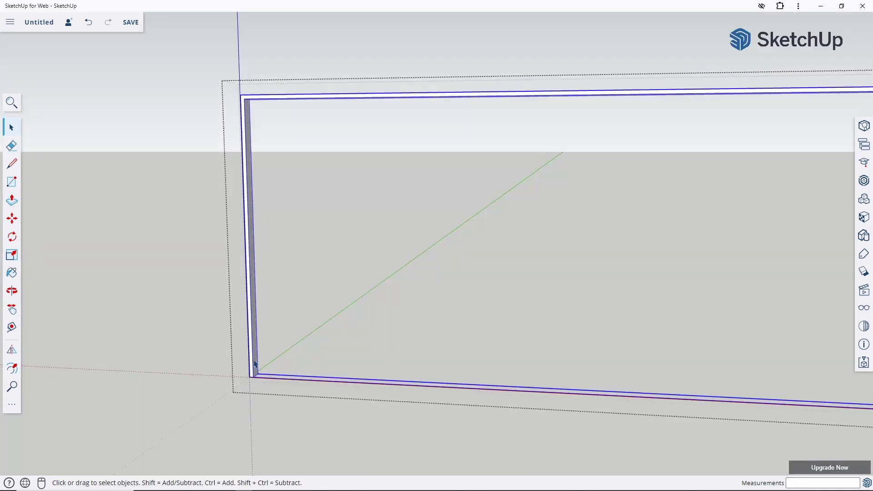
scroll(255, 364, "up", 3)
scroll(253, 366, "up", 1)
Draw a line closing the frame's base to its lower-right corner.
key("l")
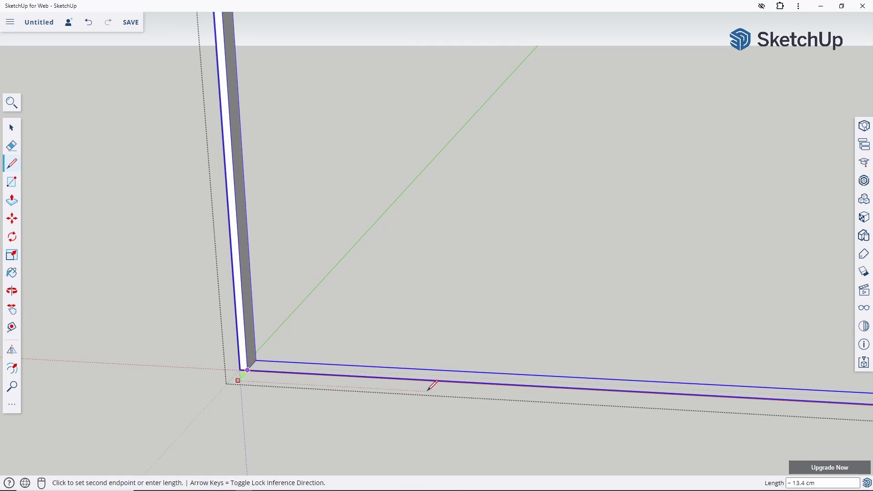
scroll(150, 330, "down", 3)
scroll(297, 357, "down", 3)
scroll(540, 336, "up", 3)
scroll(545, 344, "up", 2)
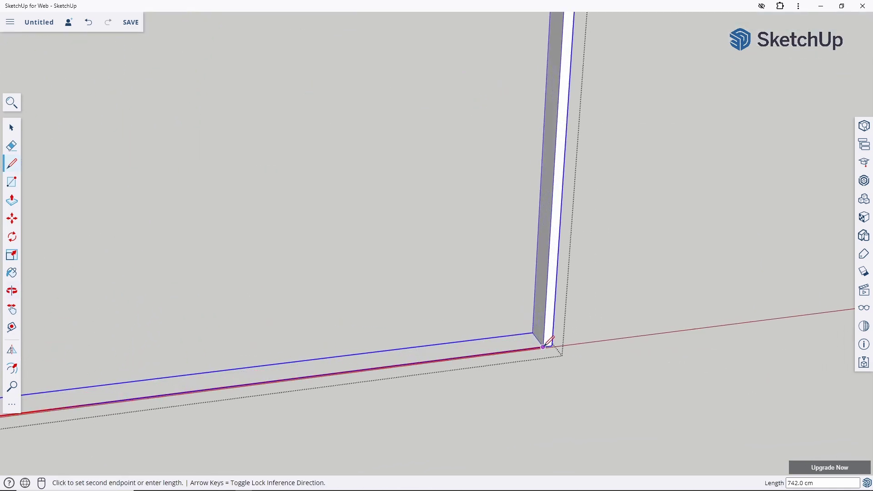
scroll(545, 347, "up", 2)
scroll(530, 348, "up", 2)
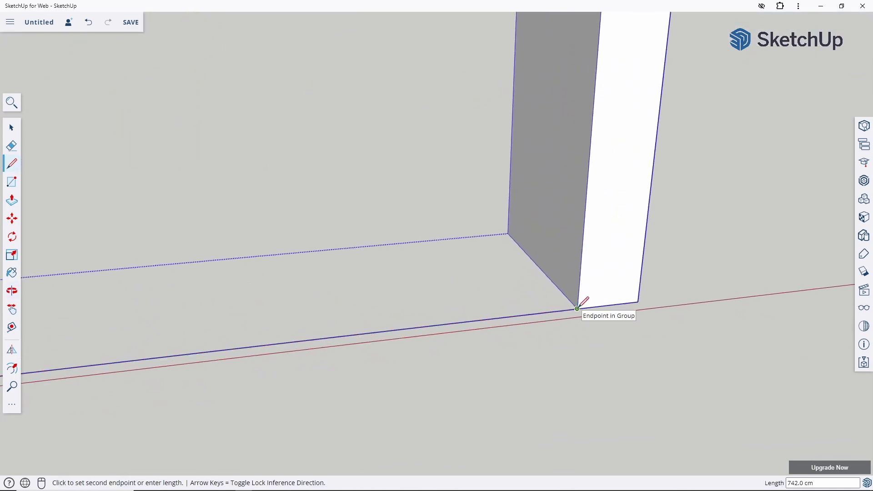
left_click(577, 308)
key("space")
Divide the new 742 cm bottom edge into 2 equal segments.
right_click(564, 315)
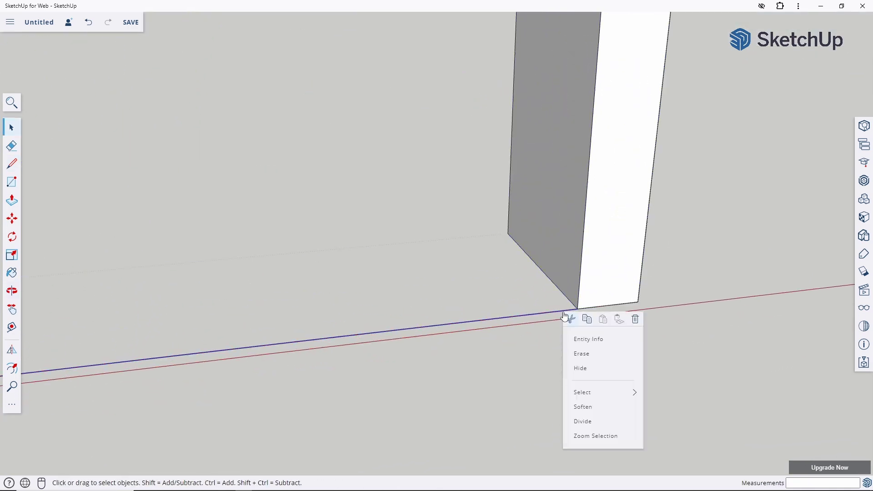
left_click(582, 421)
scroll(532, 290, "down", 5)
scroll(541, 288, "down", 3)
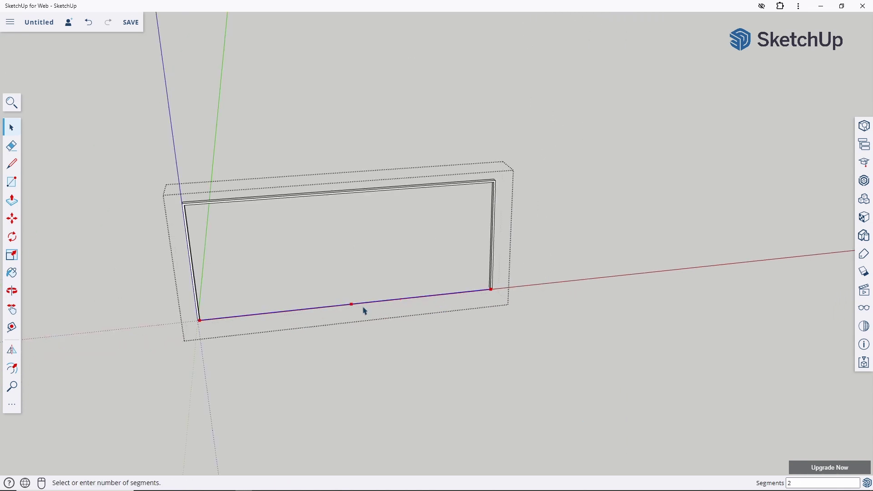
left_click(396, 310)
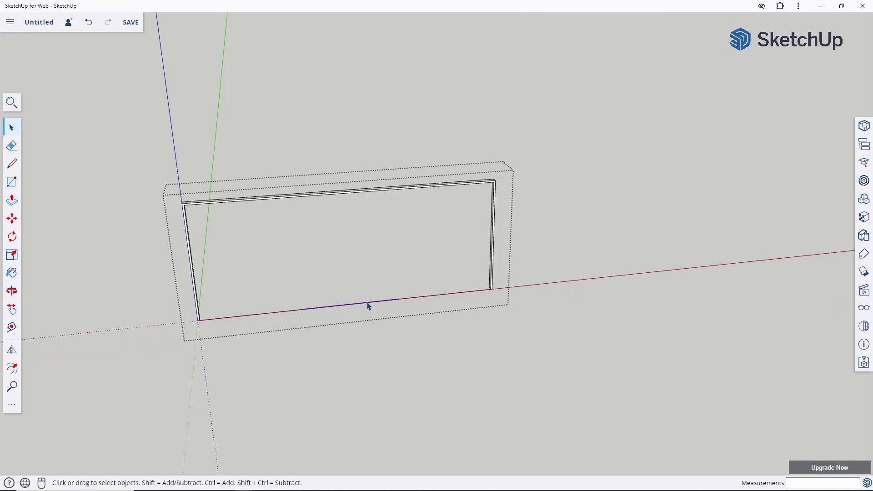
Draw a rectangle from the base midpoint to the top-left corner and extrude it 4 cm.
left_click(303, 309)
scroll(185, 197, "up", 3)
left_click(180, 172)
key("space")
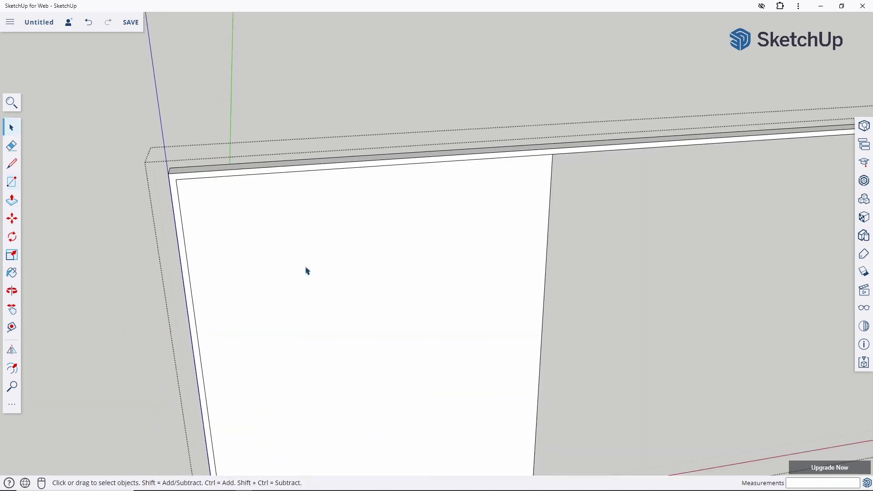
key("p")
left_click(322, 332)
type("4")
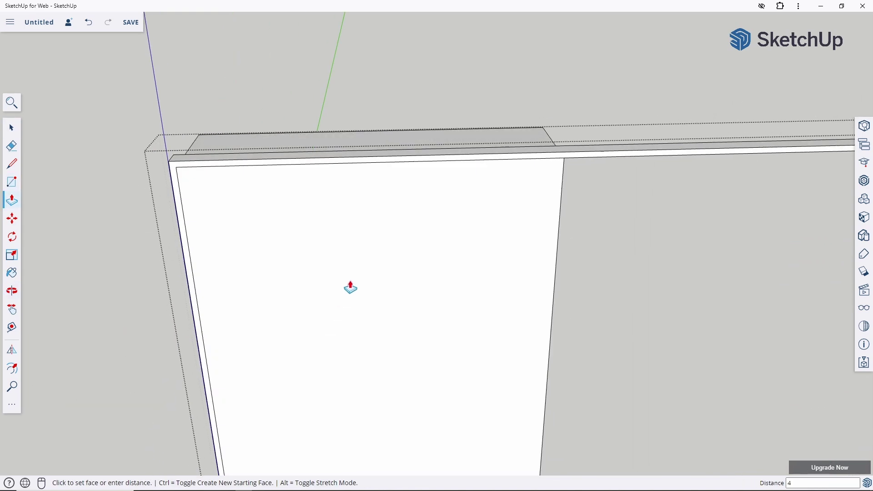
key("Return")
middle_click_drag(349, 286, 131, 135)
key("space")
middle_click_drag(483, 146, 427, 130)
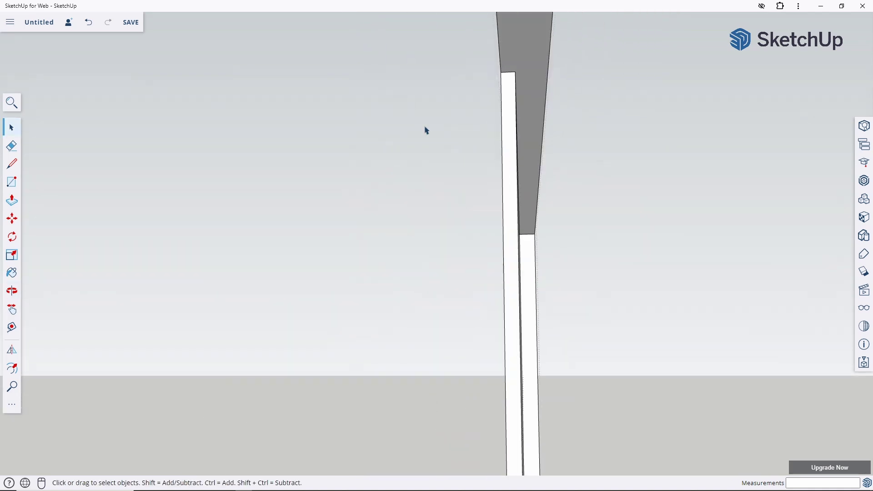
Turn the half-width door slab into a component.
double_click(512, 107)
right_click(511, 108)
left_click(545, 228)
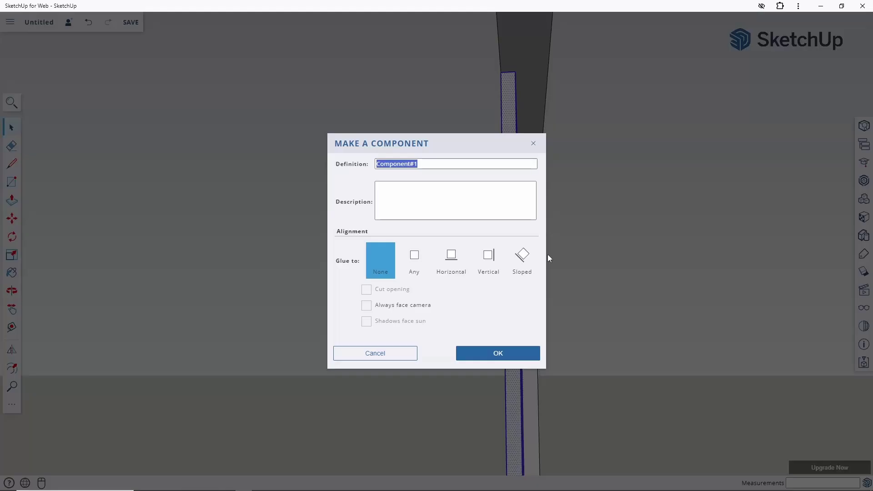
left_click(483, 353)
mouse_move(320, 257)
middle_mouse_down()
mouse_move(668, 292)
mouse_move(577, 239)
mouse_move(372, 305)
middle_mouse_up()
scroll(372, 304, "up", 5)
Move the door panel 8.3 cm sideways.
key("m")
left_click(355, 301)
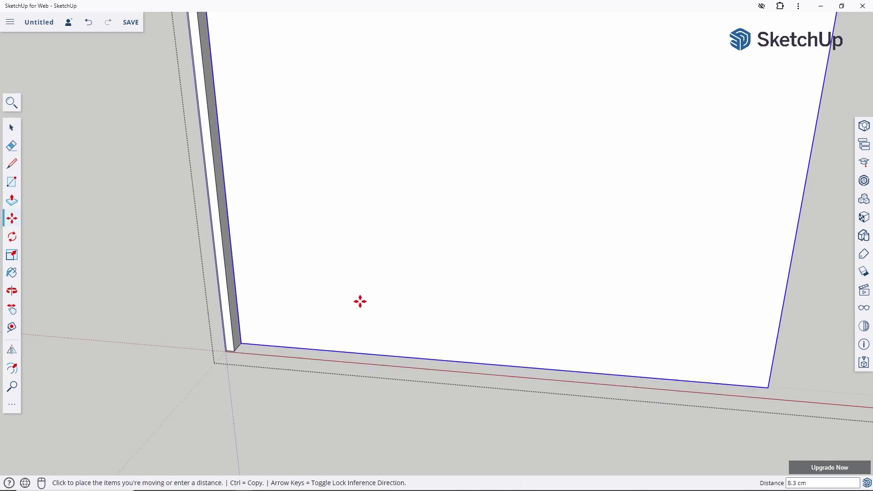
left_click(360, 301)
key("space")
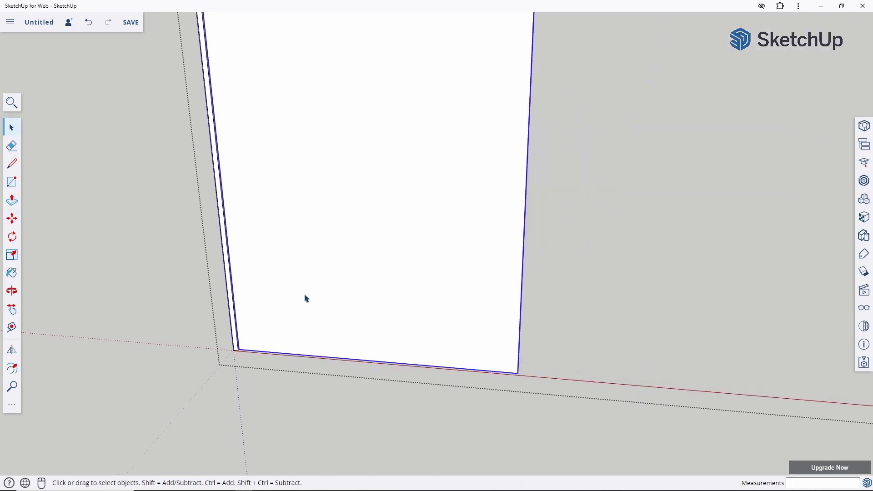
Offset the panel face 2 cm inward and push the centre face through the panel.
key("f")
left_click(231, 271)
type("2")
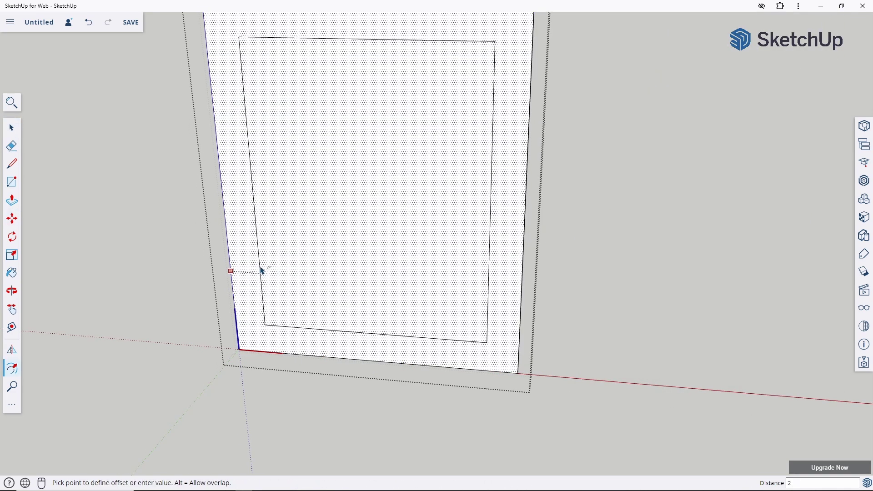
key("Return")
key("space")
key("p")
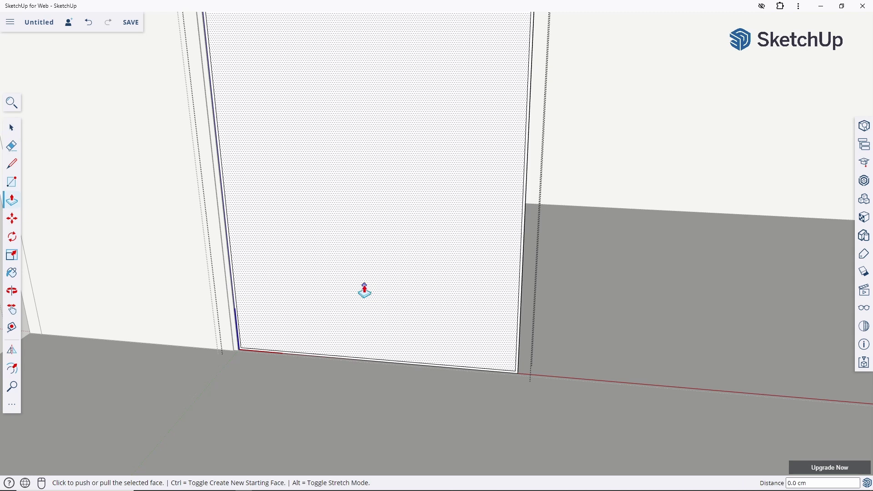
left_click(362, 293)
left_click(353, 268)
key("space")
Select the door frame and open its group for editing.
scroll(530, 359, "up", 2)
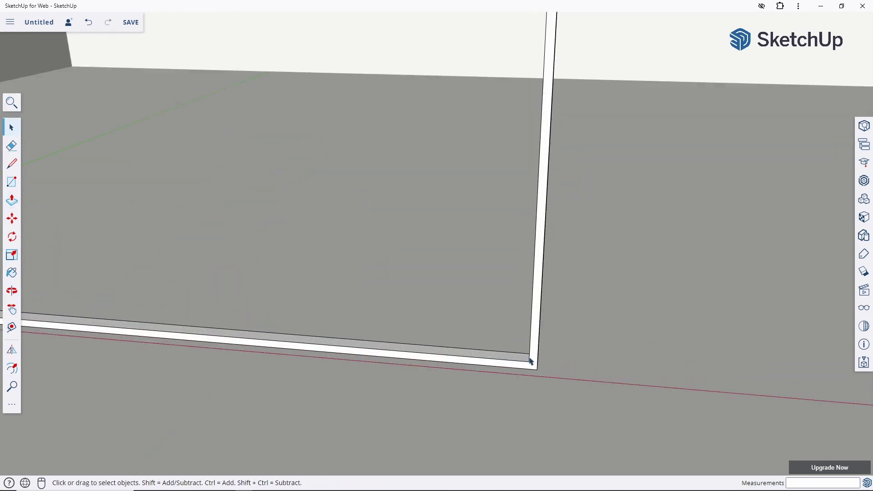
scroll(530, 360, "down", 2)
scroll(531, 364, "down", 2)
scroll(532, 367, "up", 2)
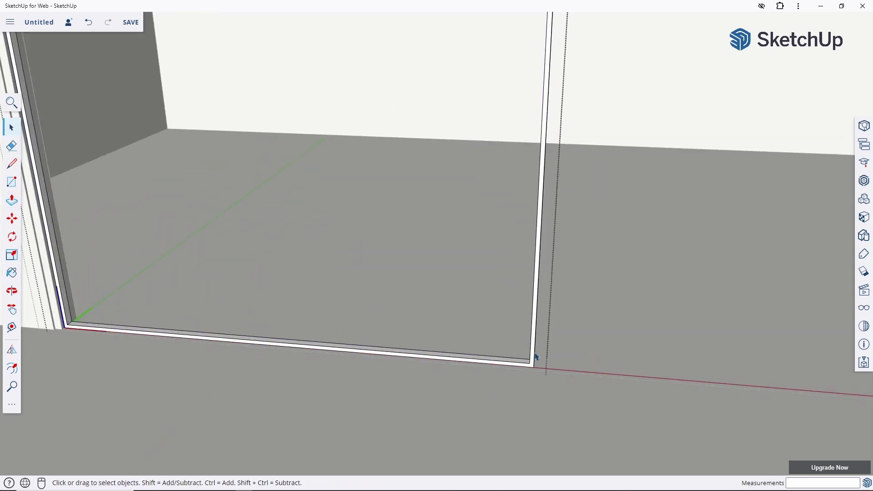
double_click(535, 350)
left_click(535, 350)
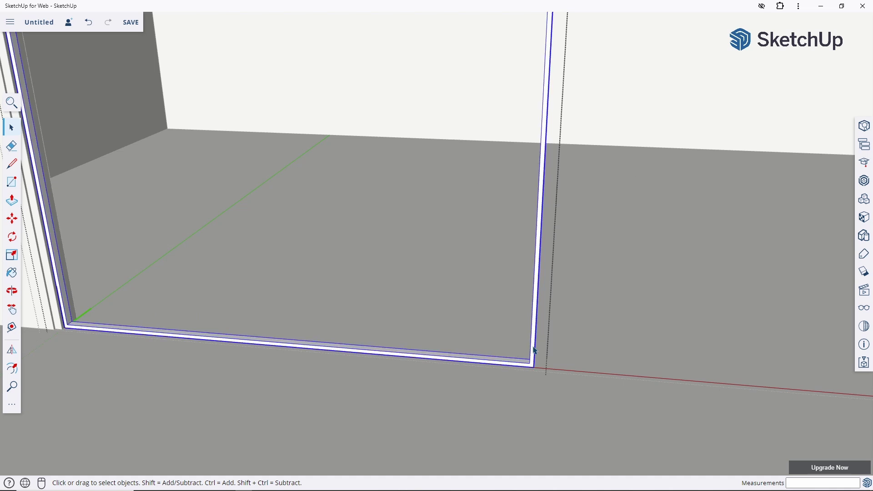
double_click(535, 350)
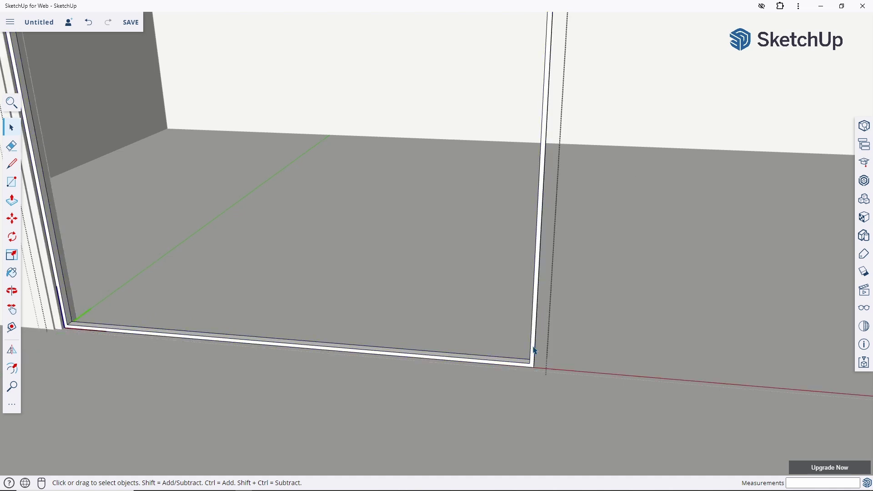
left_click(535, 350)
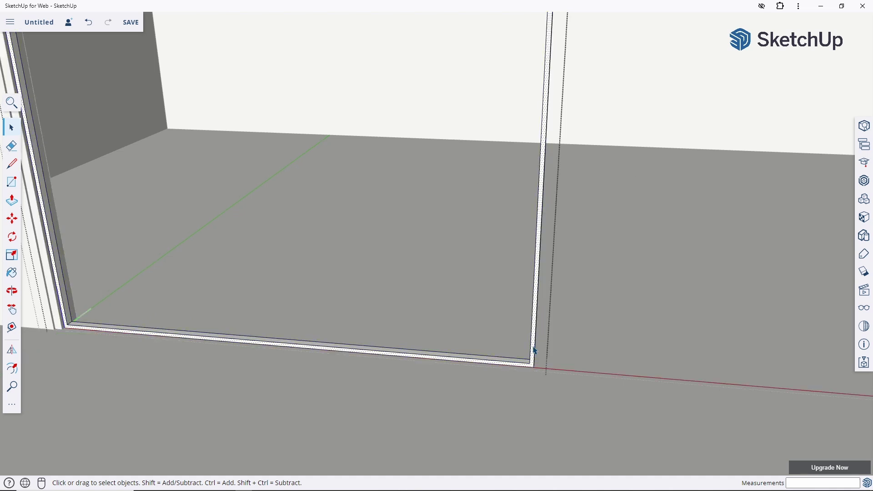
left_click(535, 350)
left_click(535, 350)
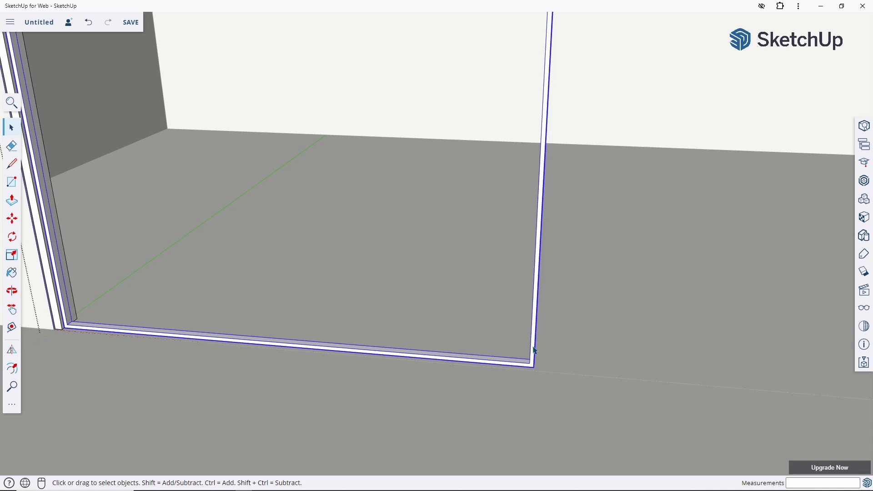
double_click(535, 350)
left_click(78, 326)
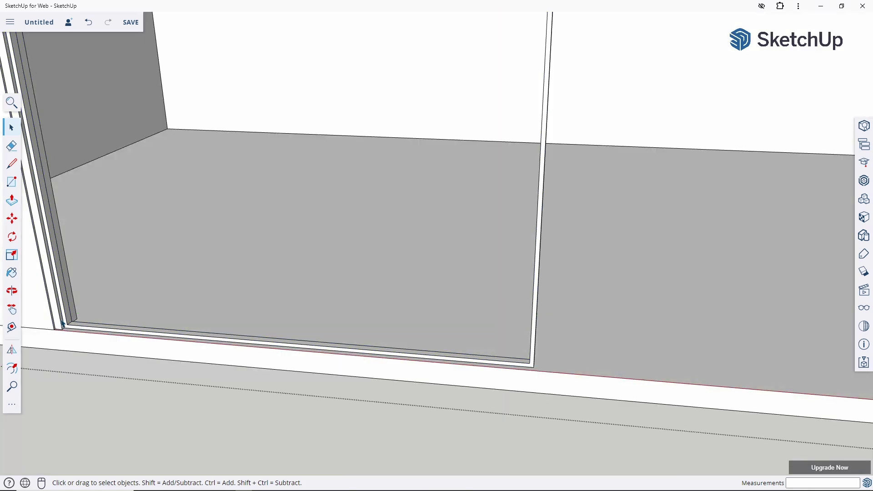
double_click(62, 323)
left_click(63, 323)
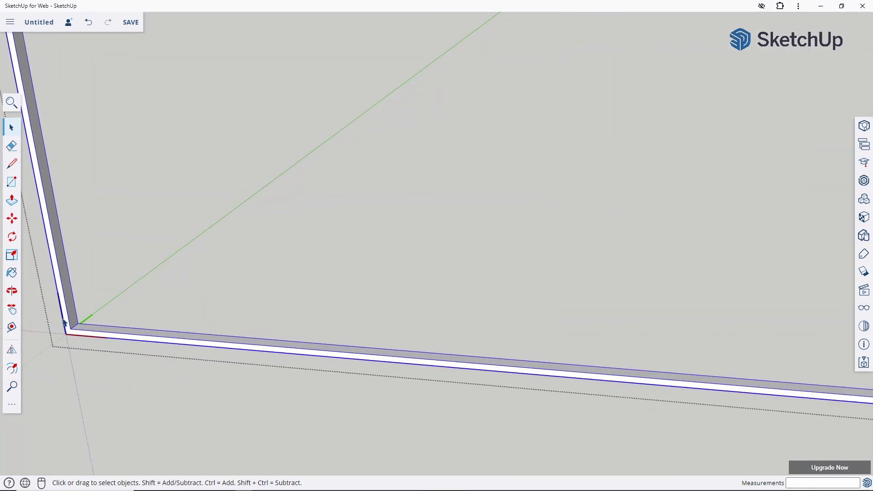
Draw a pane rectangle inside the frame and extrude it into a thin pane.
key("r")
scroll(72, 319, "up", 3)
left_click(80, 348)
scroll(82, 346, "down", 5)
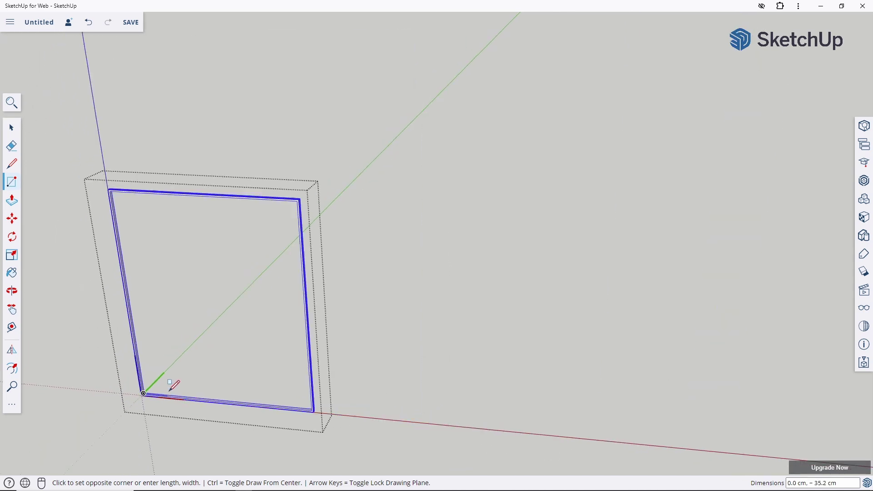
middle_click_drag(171, 384, 230, 359)
scroll(210, 282, "up", 3)
scroll(267, 282, "up", 2)
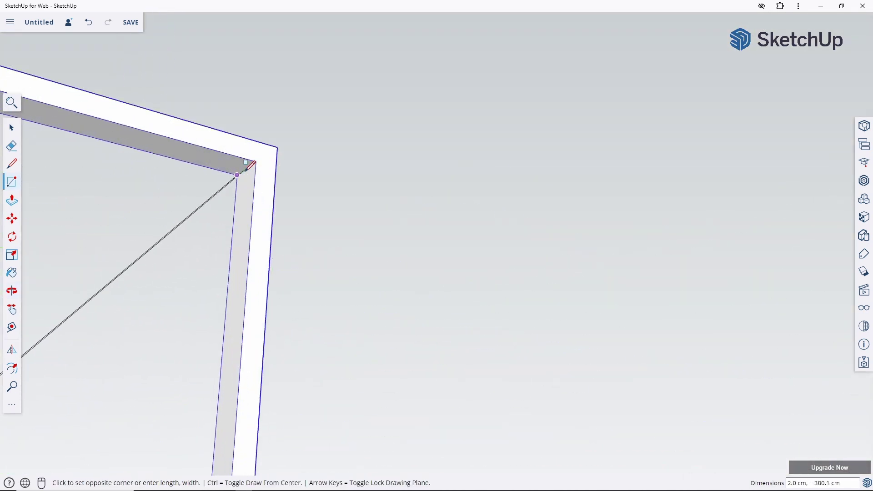
left_click(250, 165)
key("space")
key("p")
type("0.")
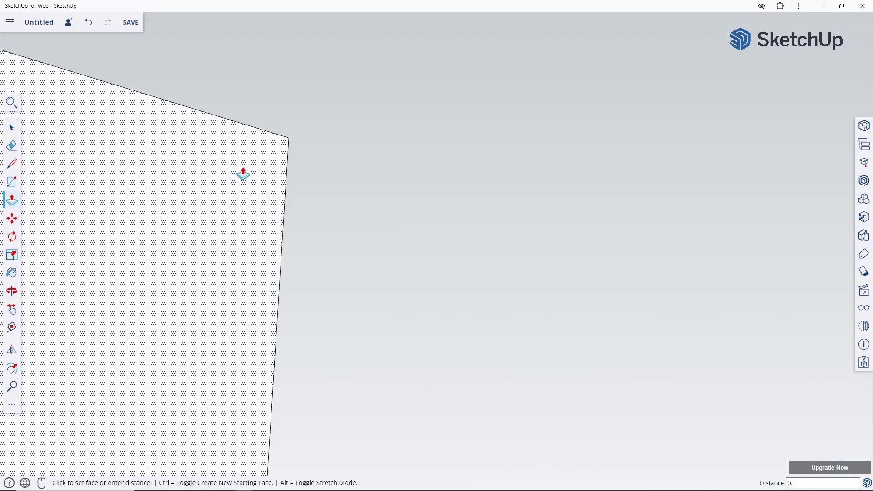
key("Return")
key("space")
key("Escape")
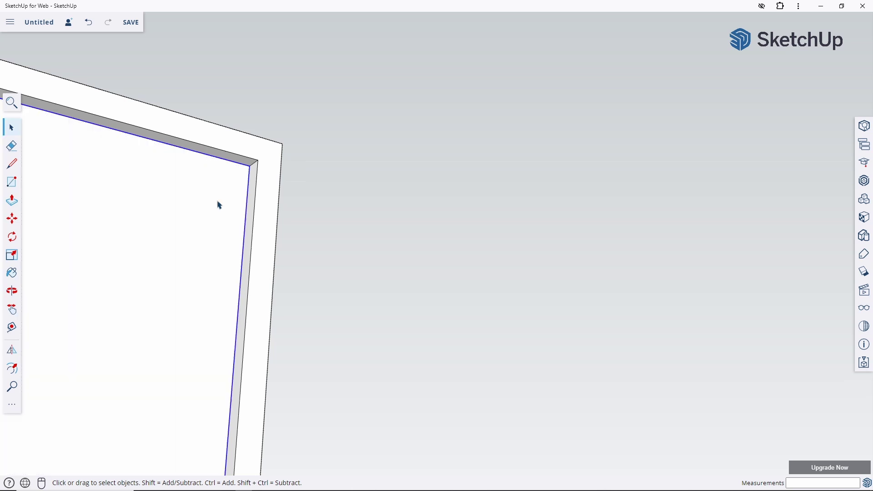
Paint the inner pane with Translucent Glass Gray from Glass and Mirrors.
key("b")
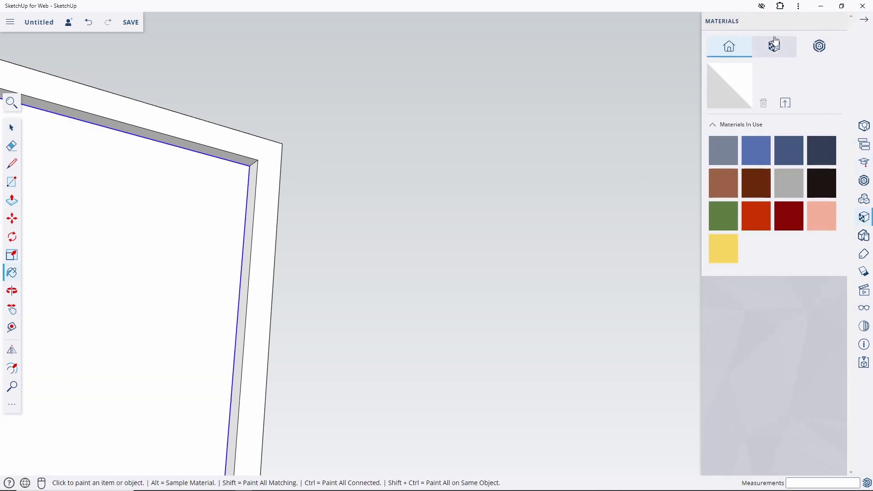
left_click(774, 46)
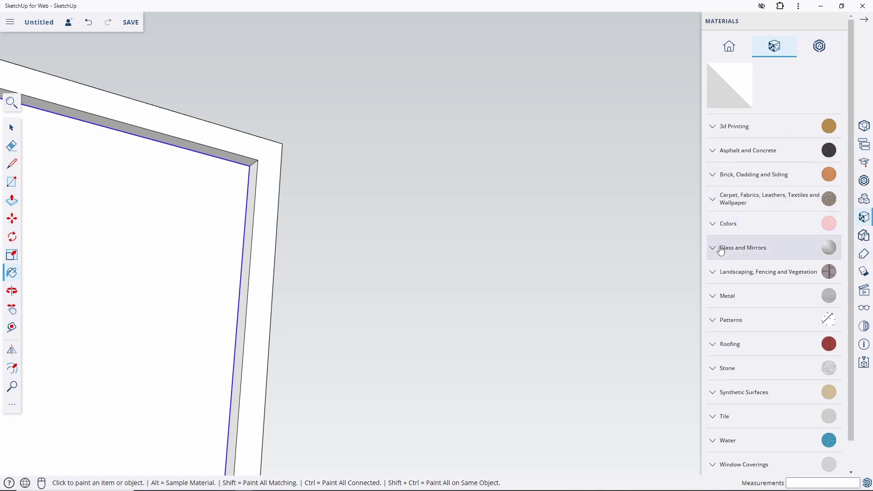
left_click(727, 248)
left_click(821, 308)
left_click(155, 263)
key("space")
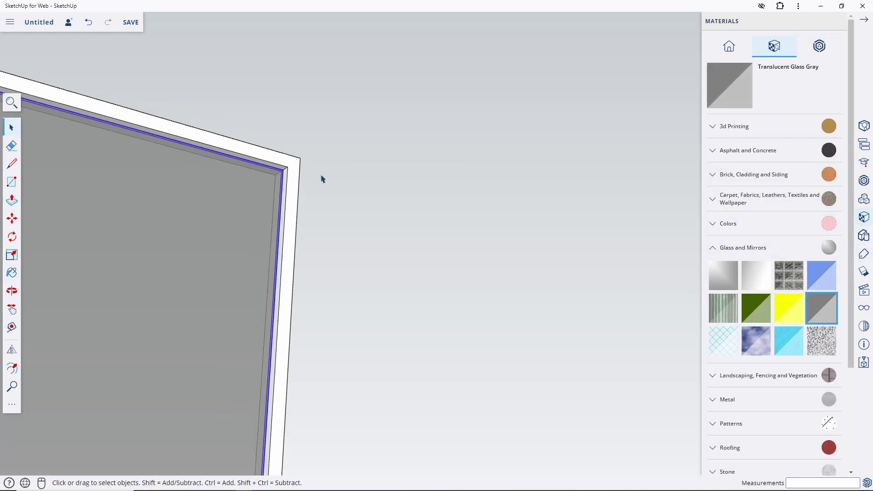
middle_click_drag(321, 178, 191, 300)
scroll(304, 195, "up", 3)
scroll(303, 196, "down", 5)
Copy the glazed pane to sit beside the first one.
left_click(255, 222)
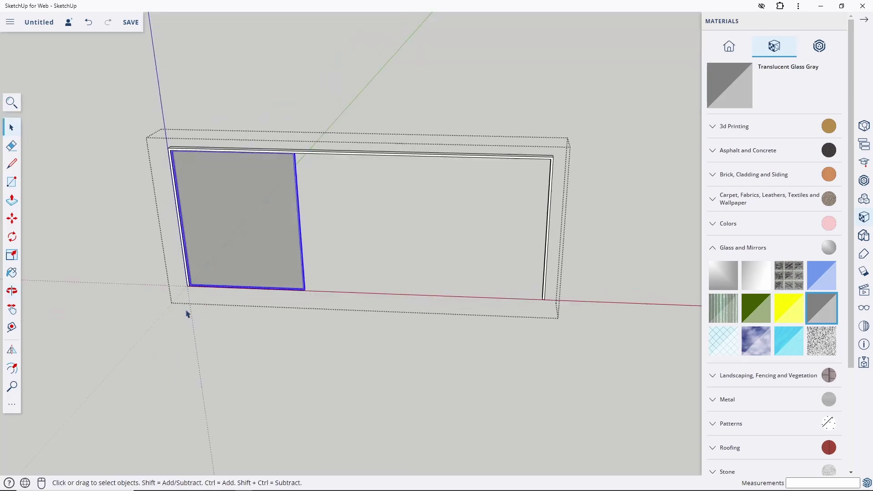
scroll(193, 291, "up", 5)
scroll(200, 272, "up", 2)
key("m")
left_click(179, 256)
key("ctrl")
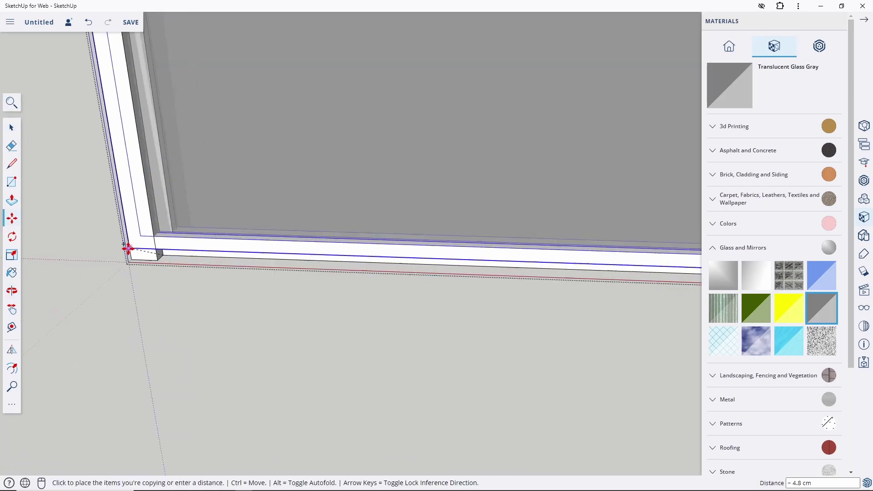
middle_click_drag(330, 254, 267, 296)
scroll(419, 291, "up", 3)
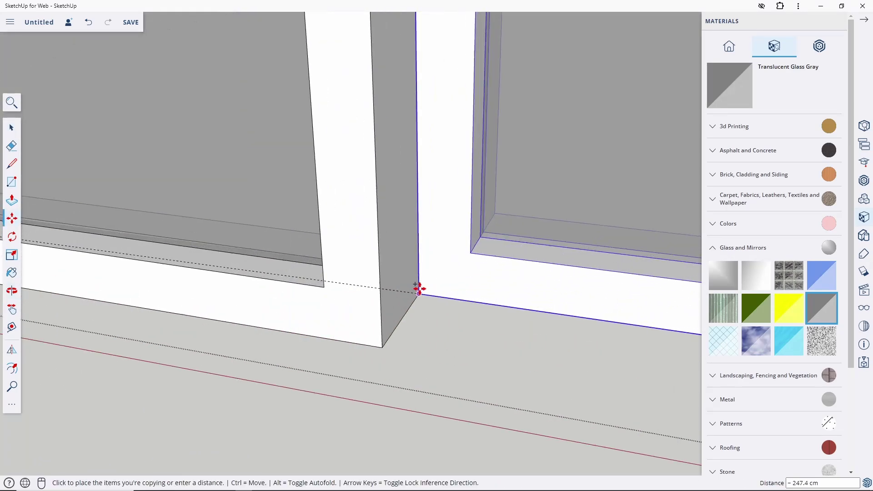
left_click(419, 292)
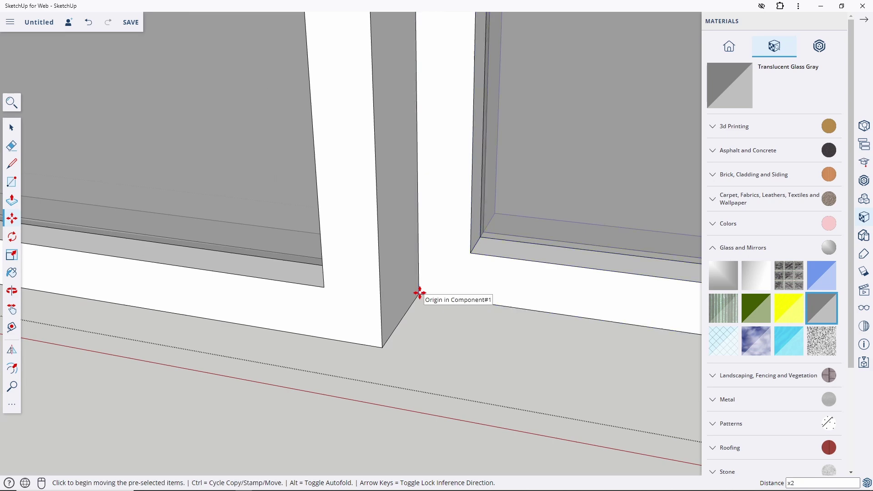
Repeat the copy so three grey glass panes fill the frame.
key("space")
scroll(248, 230, "down", 5)
scroll(173, 257, "down", 3)
scroll(353, 266, "down", 3)
scroll(353, 266, "up", 4)
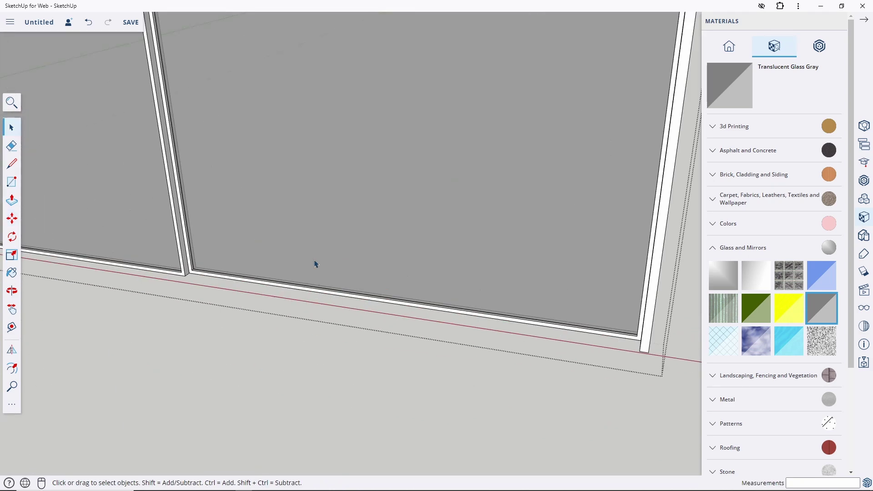
mouse_move(316, 262)
middle_mouse_down()
mouse_move(556, 200)
mouse_move(620, 263)
middle_mouse_up()
scroll(394, 257, "down", 4)
Start copying the wall panel with Move and Ctrl, then cancel the copy.
middle_click_drag(395, 258, 296, 119)
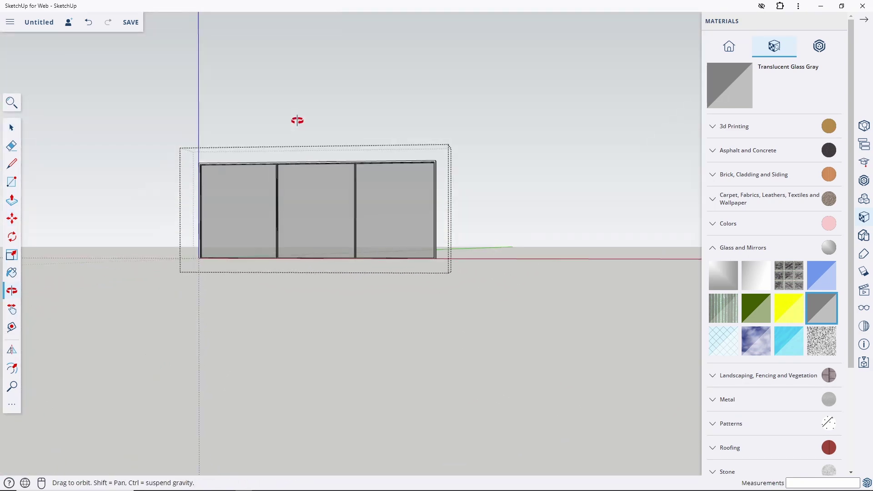
scroll(296, 177, "up", 3)
scroll(160, 224, "up", 2)
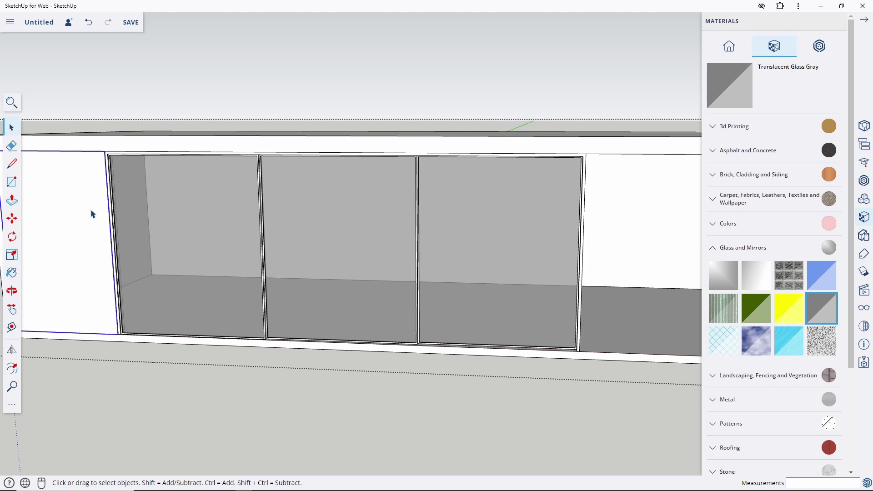
scroll(411, 160, "down", 3)
middle_click_drag(411, 160, 353, 259)
scroll(215, 224, "up", 4)
scroll(215, 224, "up", 2)
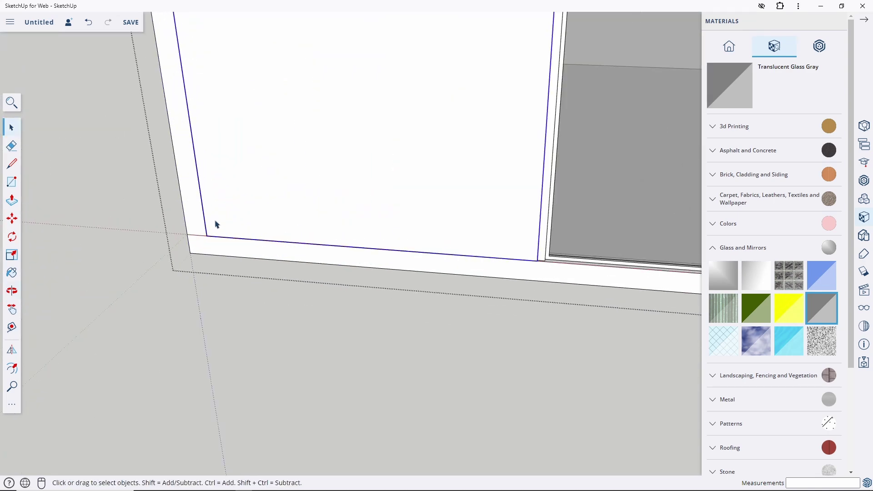
key("m")
left_click(207, 236)
key("ctrl")
scroll(165, 207, "down", 2)
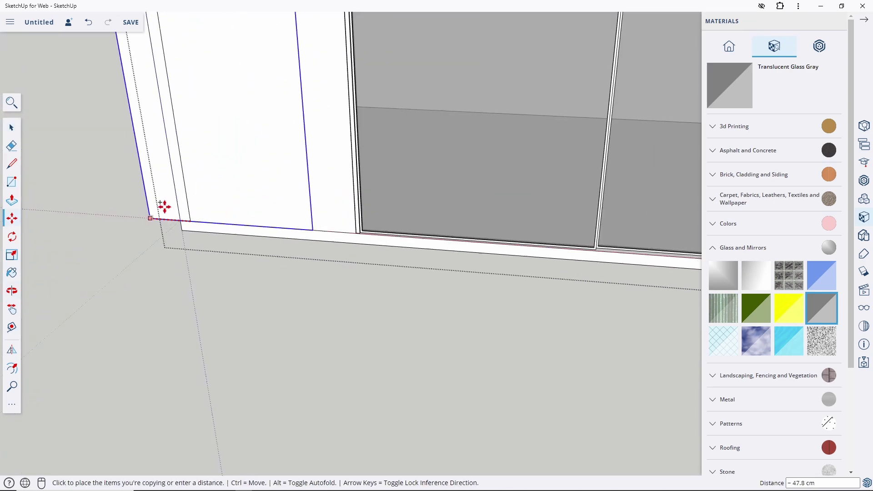
scroll(445, 200, "down", 3)
scroll(339, 337, "up", 5)
mouse_move(340, 337)
middle_mouse_down()
mouse_move(431, 416)
mouse_move(438, 293)
middle_mouse_up()
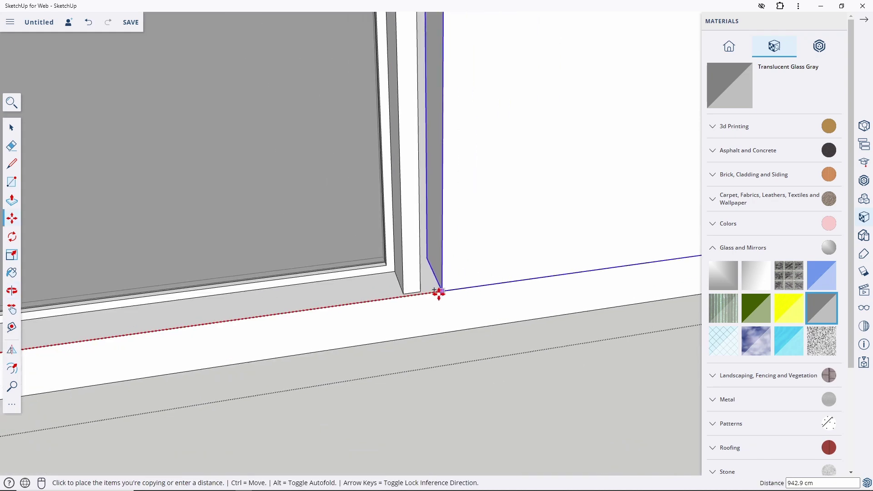
key("Escape")
key("space")
Push/Pull the wall panel's edge face outward to widen it beside the doors.
scroll(325, 343, "down", 5)
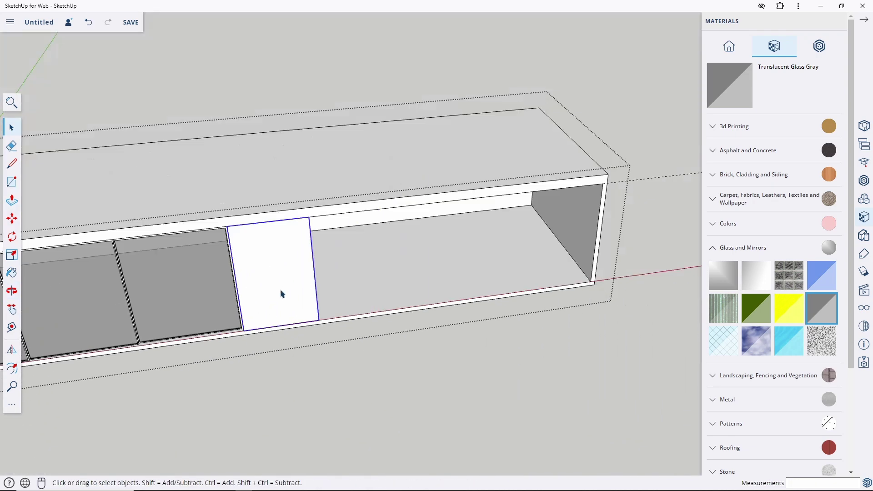
mouse_move(282, 296)
middle_mouse_down()
mouse_move(326, 306)
mouse_move(218, 253)
middle_mouse_up()
scroll(307, 251, "up", 3)
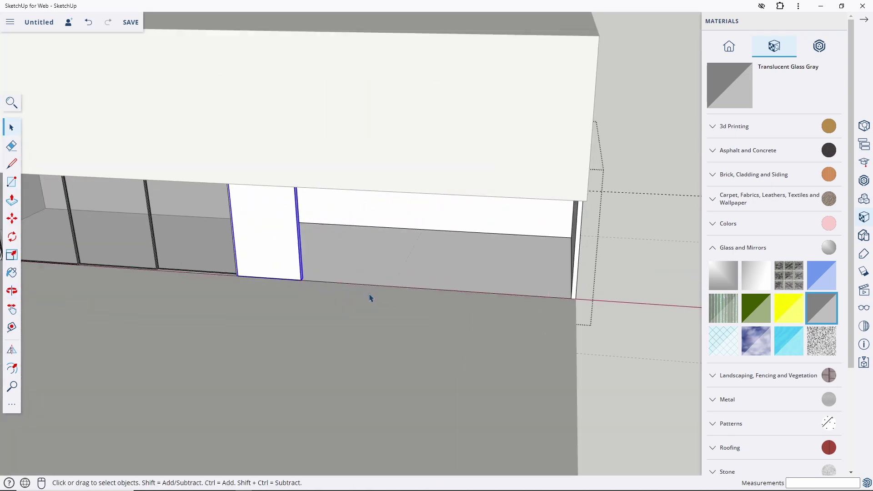
scroll(370, 296, "up", 3)
middle_click_drag(298, 260, 241, 292)
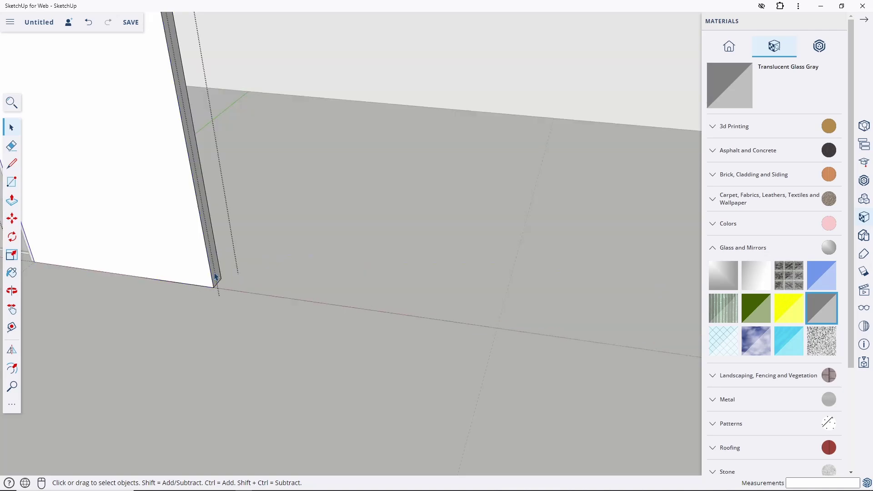
key("p")
left_click(216, 275)
left_click(491, 358)
key("space")
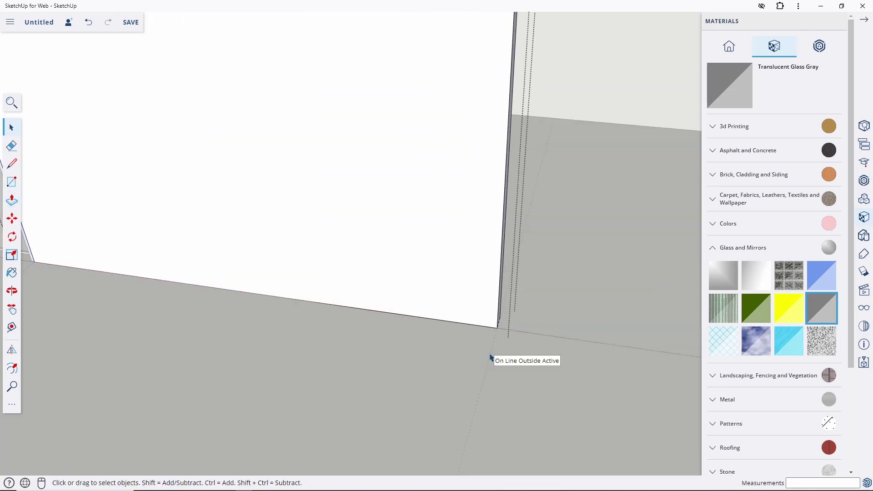
Select the upper storey block and start a move, then abandon it.
scroll(469, 345, "down", 5)
mouse_move(460, 328)
middle_mouse_down()
mouse_move(404, 160)
mouse_move(391, 191)
mouse_move(183, 201)
mouse_move(436, 179)
middle_mouse_up()
left_click(448, 172)
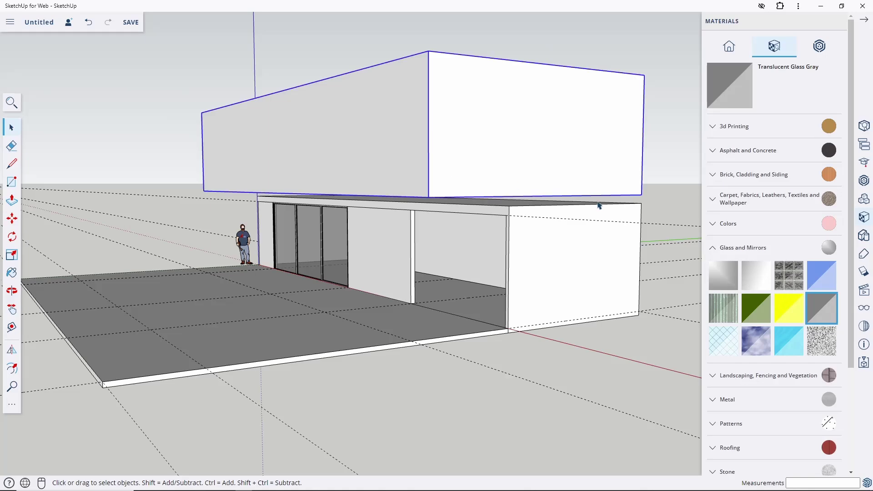
key("m")
left_click(638, 193)
key("space")
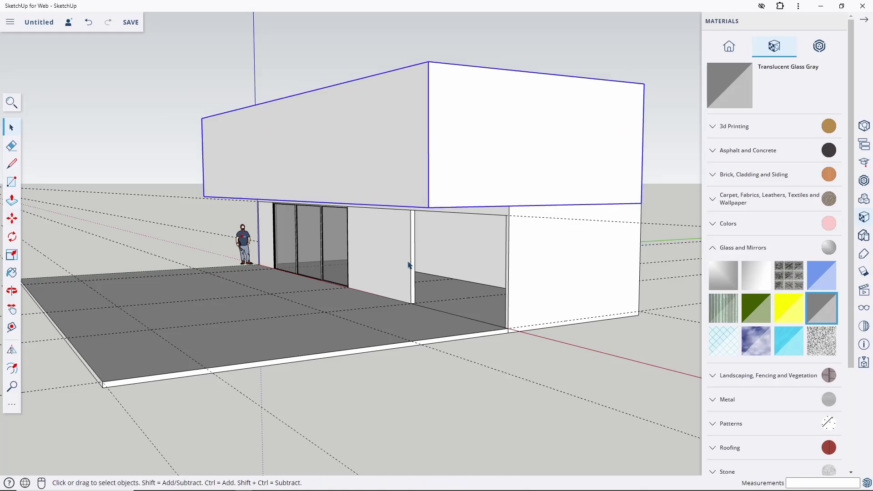
Select the ground-floor group and open it for editing.
middle_click_drag(410, 269, 497, 265)
left_click(443, 265)
double_click(443, 266)
mouse_move(443, 266)
middle_mouse_down()
mouse_move(495, 306)
mouse_move(386, 334)
middle_mouse_up()
Draw a rectangle from the white panel's bottom corner to the opening's top-right corner.
scroll(347, 309, "up", 5)
scroll(433, 317, "up", 2)
key("r")
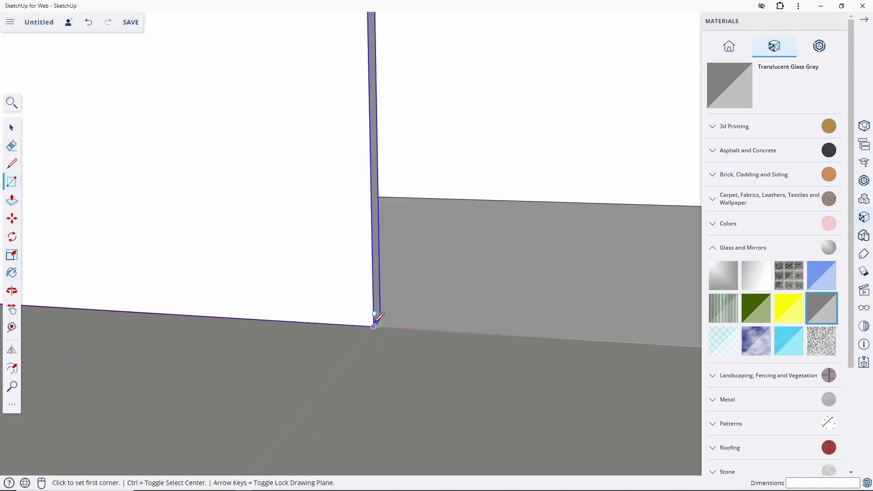
left_click(374, 327)
scroll(339, 356, "down", 1)
scroll(346, 342, "down", 2)
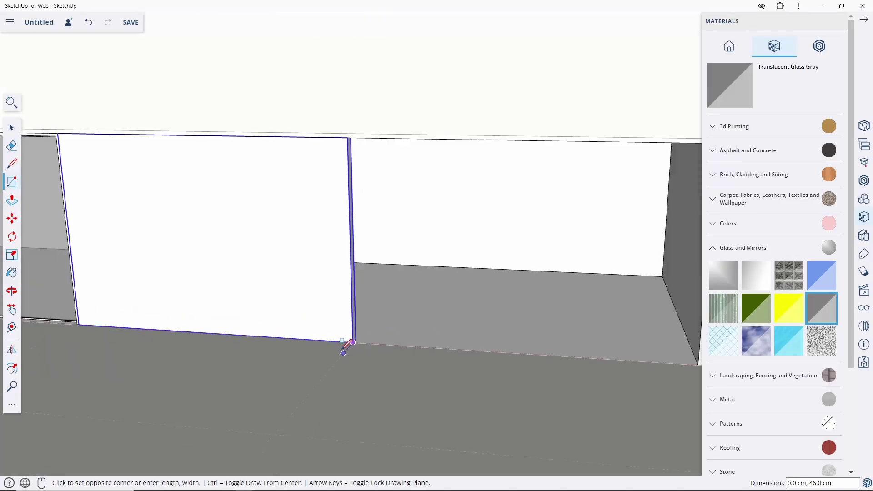
scroll(316, 318, "down", 2)
scroll(318, 306, "down", 2)
left_click(535, 204)
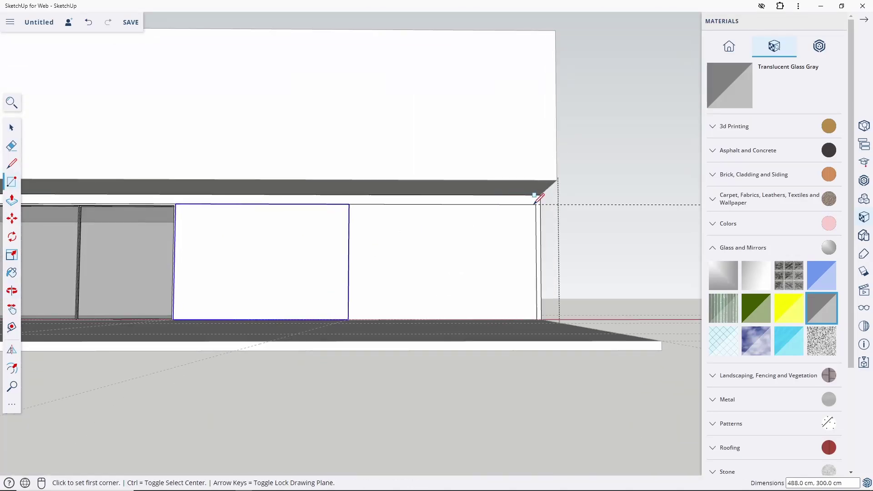
key("space")
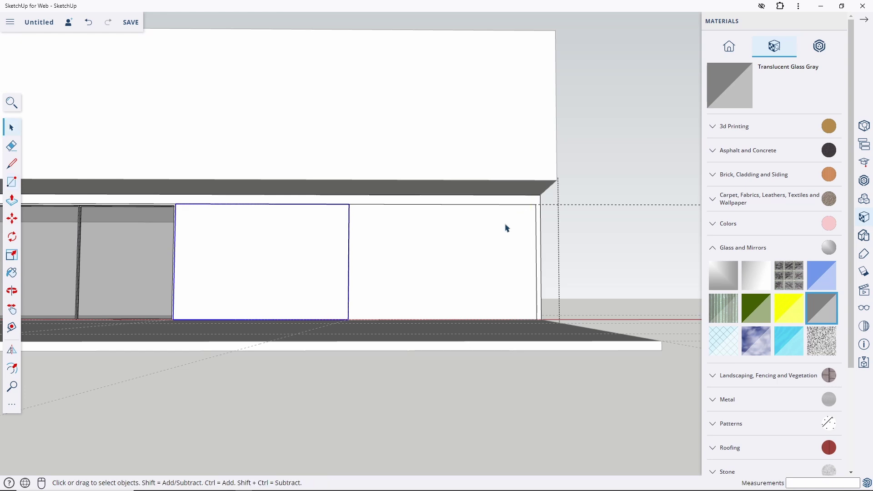
Select the new front face and start a Push/Pull, then cancel it.
mouse_move(505, 228)
middle_mouse_down()
mouse_move(443, 259)
mouse_move(472, 262)
middle_mouse_up()
left_click(472, 261)
key("p")
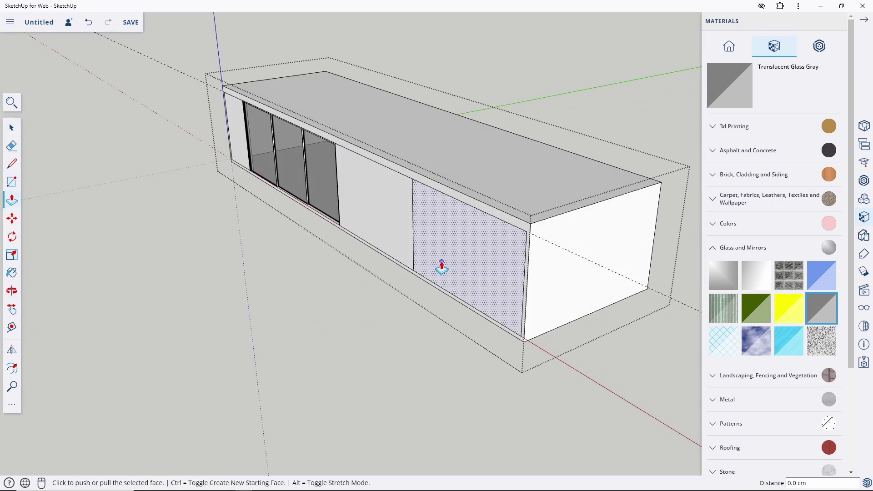
left_click(444, 264)
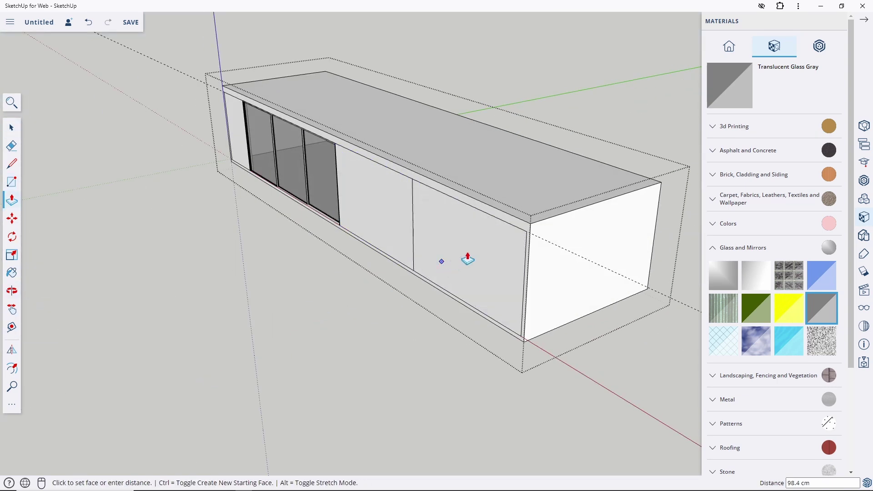
key("space")
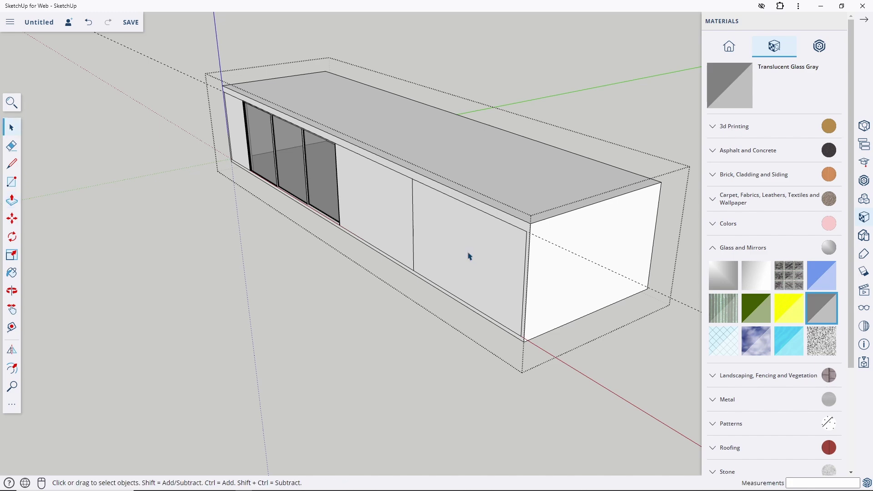
Isolate the new front panel and Push/Pull its face to give it thickness.
double_click(470, 256)
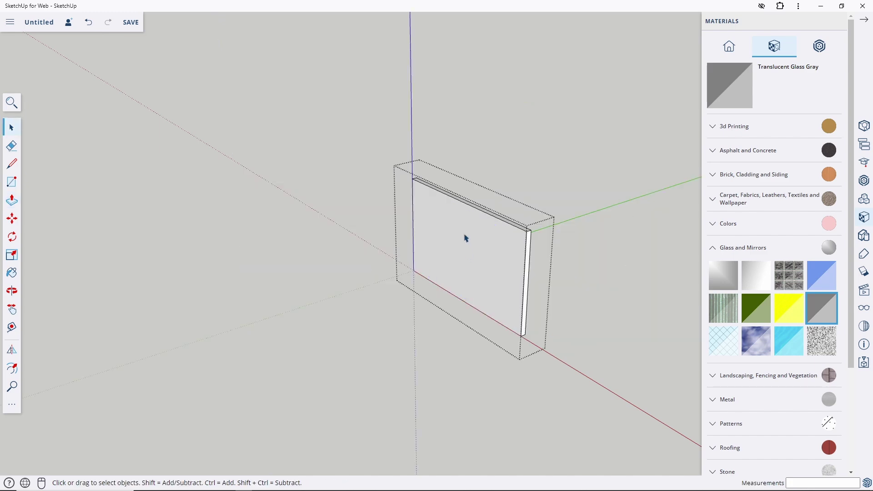
mouse_move(463, 238)
middle_mouse_down()
mouse_move(445, 312)
mouse_move(174, 230)
mouse_move(483, 320)
mouse_move(588, 300)
mouse_move(431, 306)
mouse_move(556, 299)
middle_mouse_up()
left_click(430, 304)
key("p")
key("Return")
key("space")
key("p")
left_click(483, 320)
key("Return")
key("space")
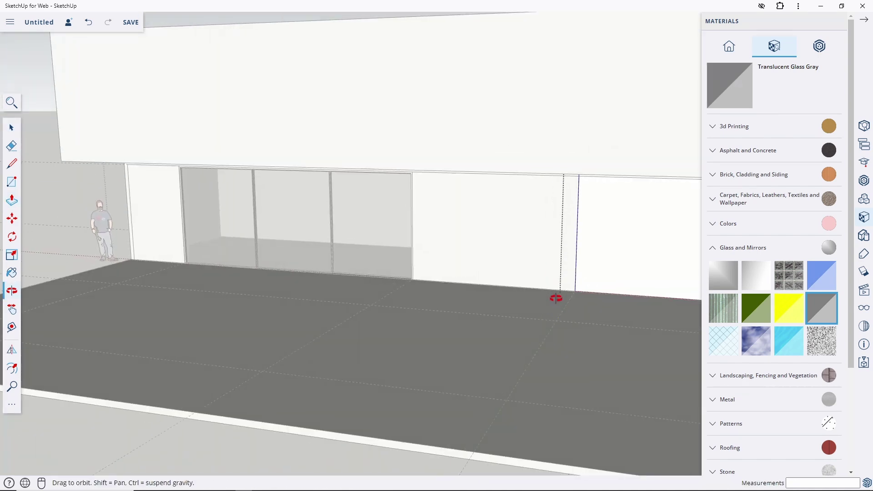
Inset a 4 cm border on the panel and push the inner face through, leaving an open frame.
scroll(455, 254, "up", 3)
scroll(423, 242, "up", 3)
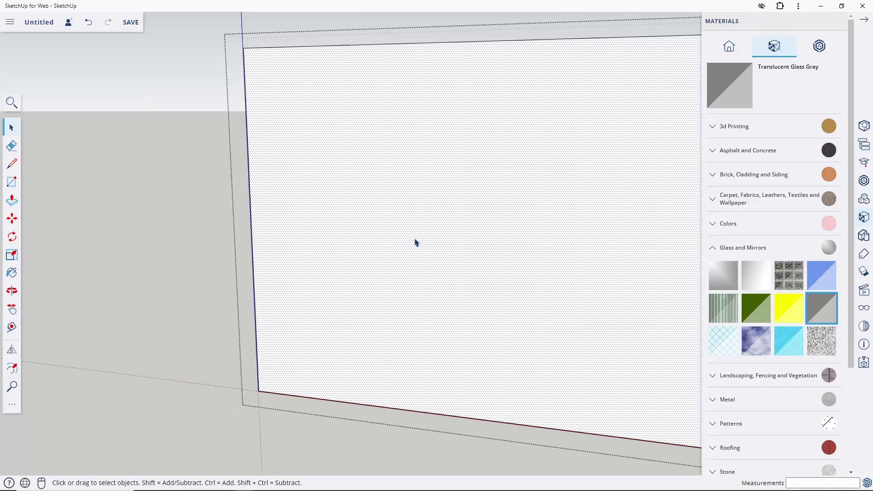
left_click(312, 311)
type("4")
key("Return")
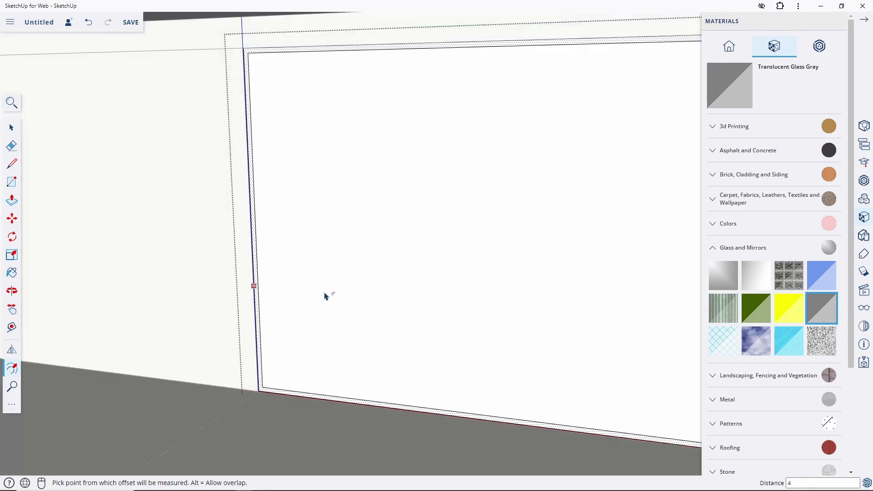
key("space")
key("p")
left_click_drag(355, 282, 302, 350)
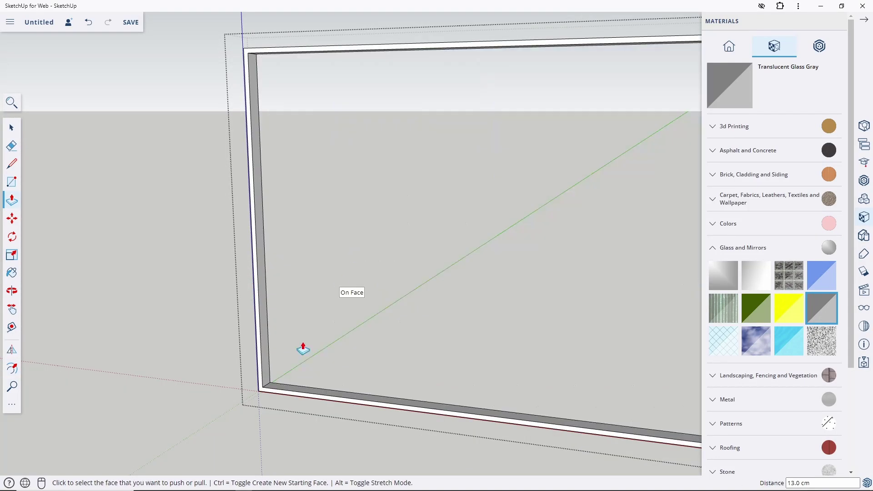
middle_click_drag(302, 350, 267, 392)
Erase the frame's bottom beam, then undo to restore it.
key("e")
left_click_drag(323, 381, 304, 440)
key("space")
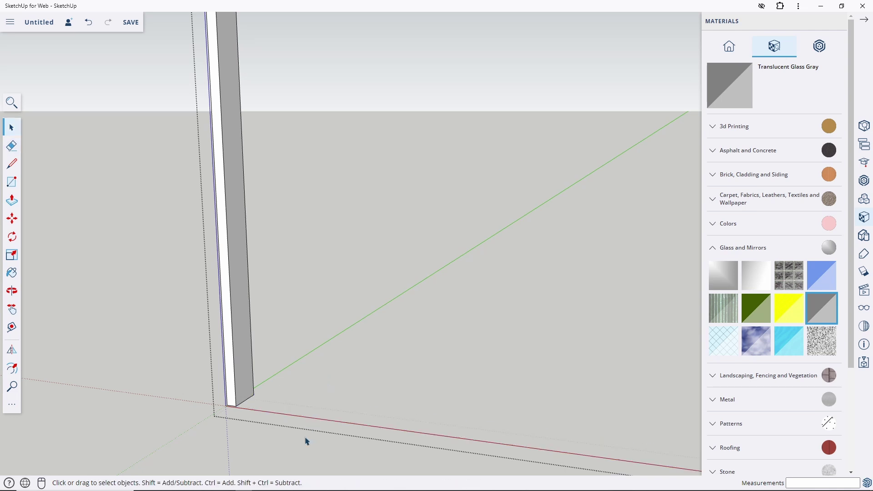
left_click(242, 369)
key("ctrl+z")
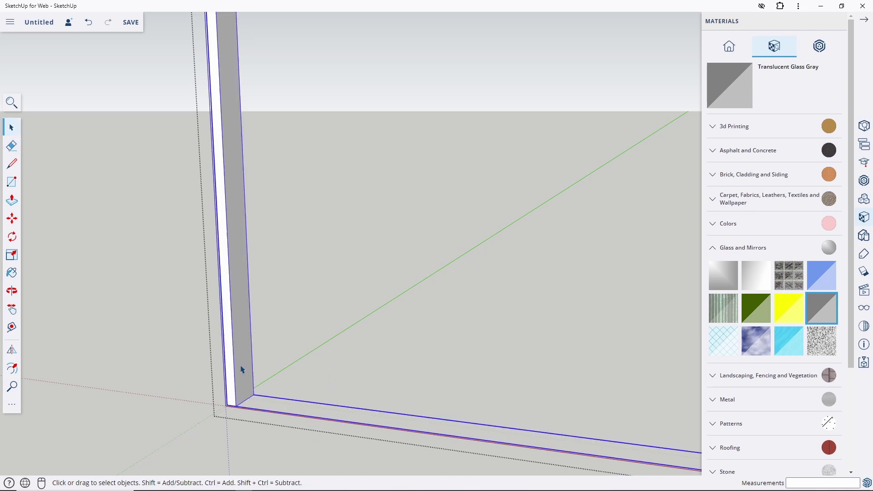
middle_click_drag(242, 369, 257, 442)
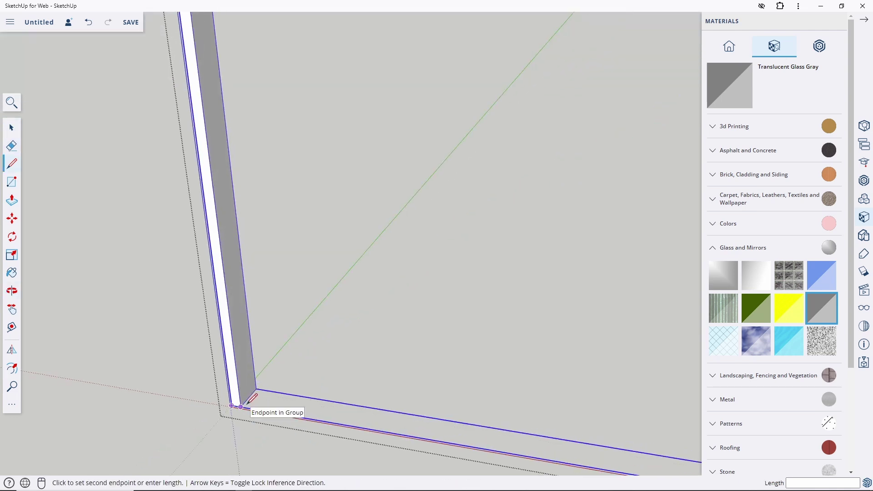
Draw a rectangle from the bottom edge to the top-left corner, filling the frame's left half.
mouse_move(374, 318)
middle_mouse_down()
mouse_move(117, 248)
mouse_move(353, 285)
mouse_move(617, 400)
middle_mouse_up()
key("space")
scroll(604, 395, "down", 5)
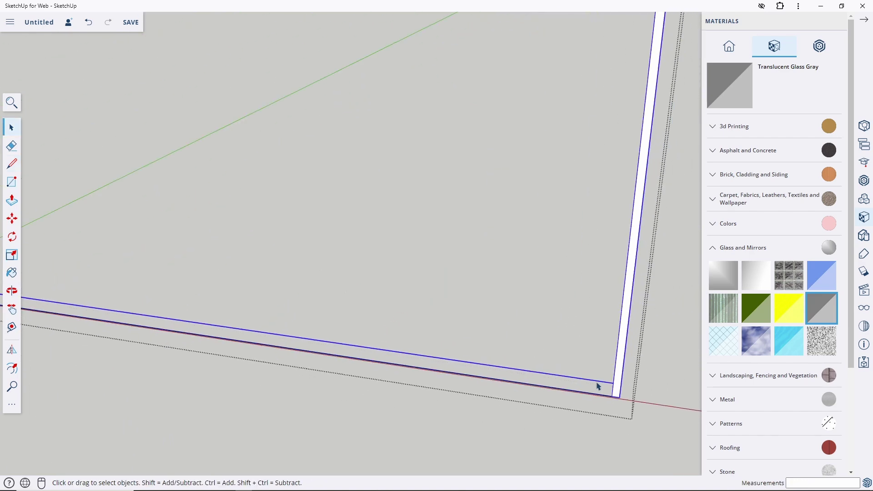
scroll(500, 373, "down", 3)
key("r")
left_click(416, 358)
scroll(214, 116, "up", 3)
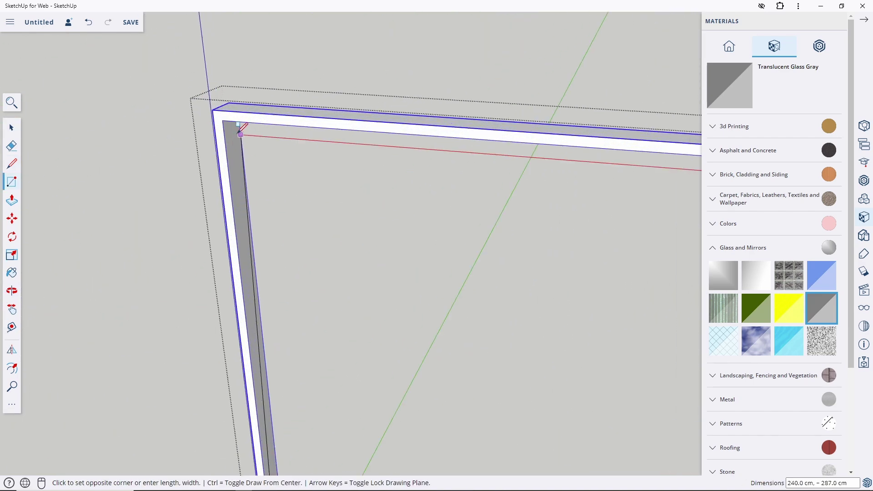
left_click(211, 113)
key("space")
scroll(339, 258, "down", 3)
scroll(339, 258, "down", 3)
Extrude the panel face thinly and make the panel a component.
key("p")
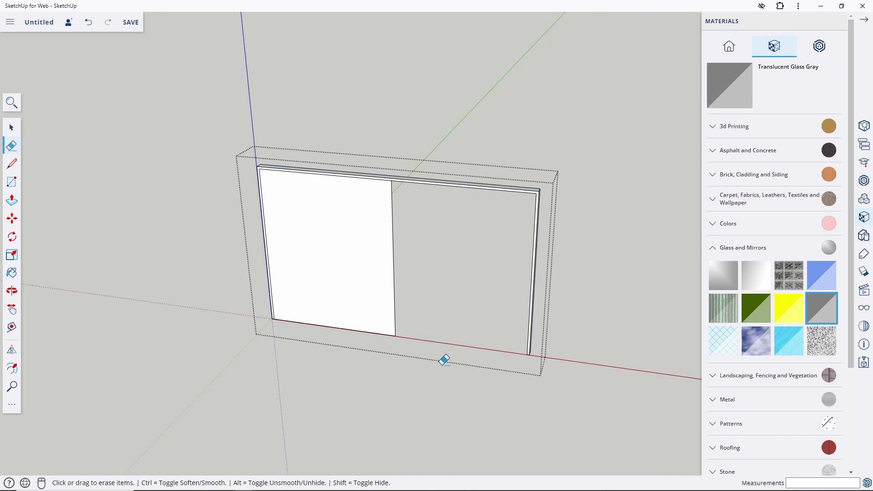
left_click(351, 295)
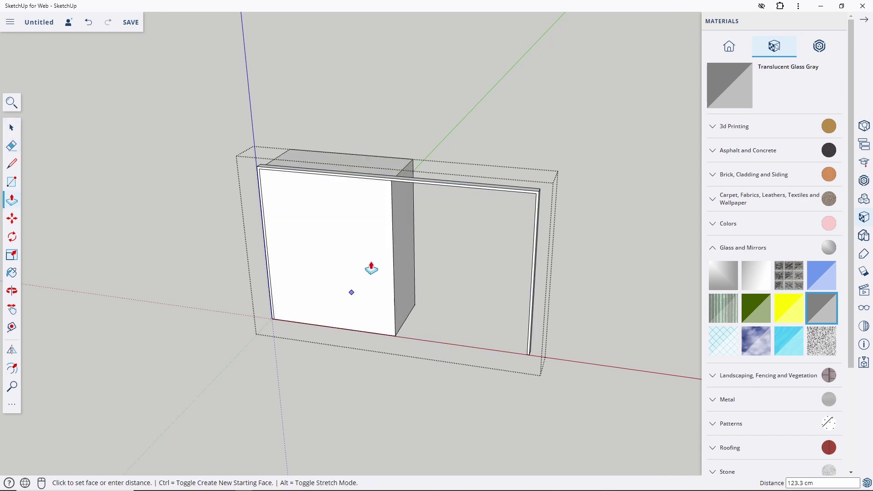
key("Return")
key("space")
right_click(372, 266)
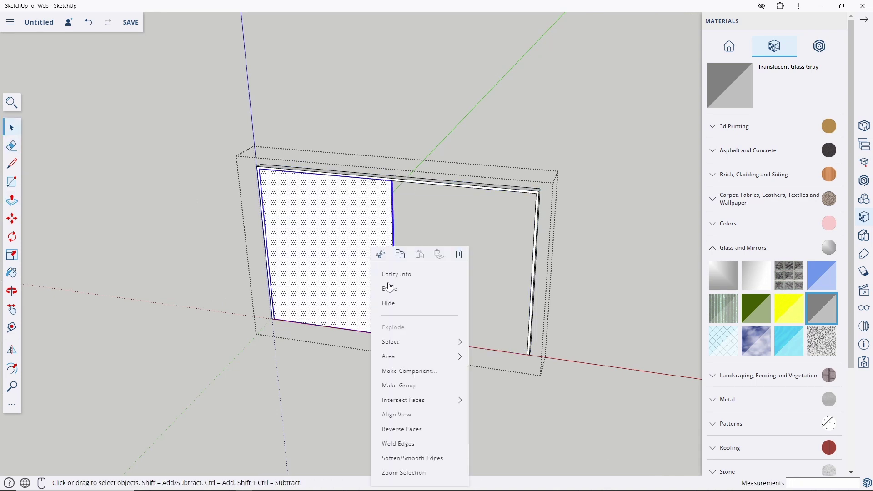
left_click(407, 372)
key("Return")
scroll(356, 291, "up", 3)
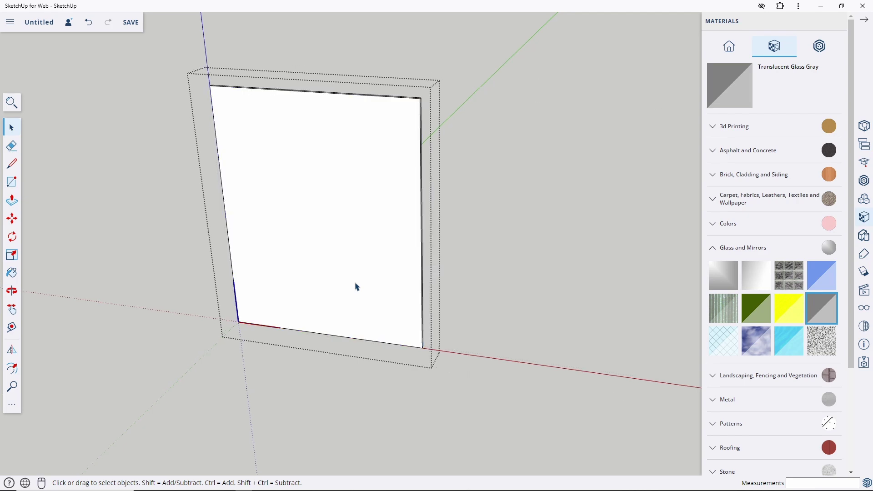
Offset the panel outline 2 cm inward and push out the inner face to leave a sash frame.
key("f")
left_click(258, 275)
key("Return")
key("space")
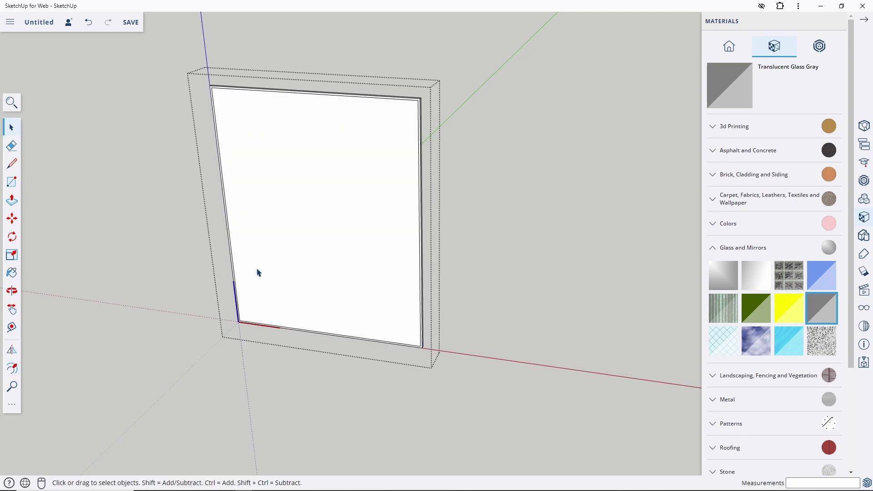
left_click(298, 258)
key("p")
left_click(306, 245)
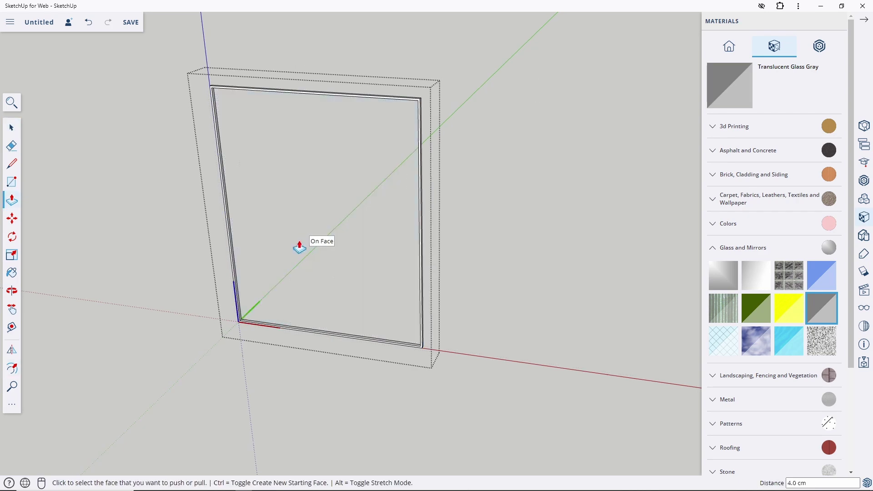
key("space")
scroll(244, 328, "up", 5)
Draw a glass pane rectangle across the sash opening.
left_click(242, 329)
key("r")
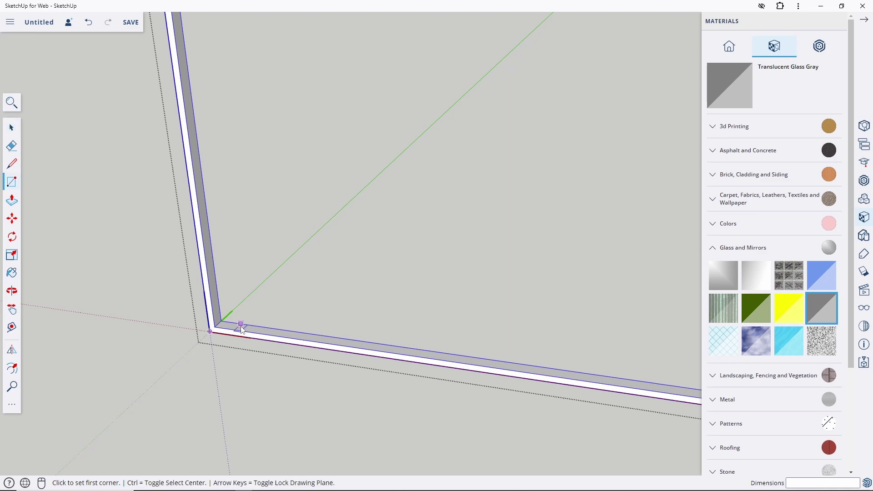
scroll(234, 327, "up", 3)
left_click(200, 326)
scroll(217, 327, "down", 3)
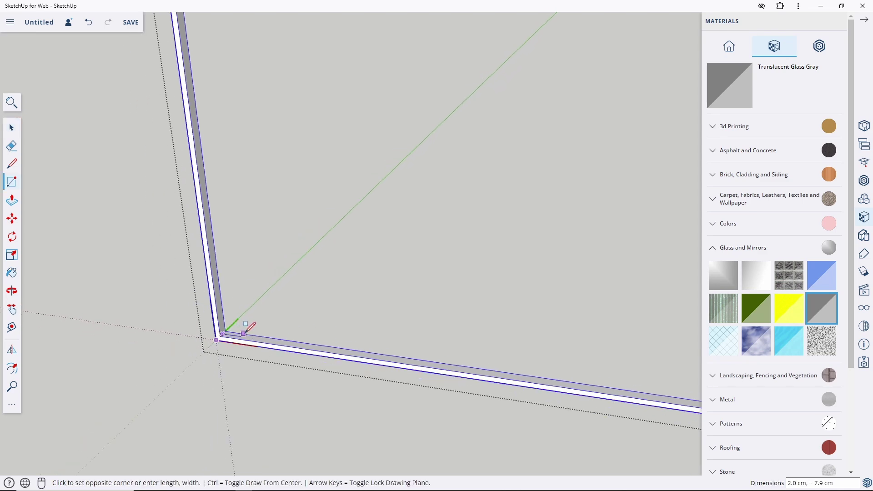
scroll(267, 325, "down", 3)
scroll(445, 218, "up", 6)
scroll(445, 218, "down", 3)
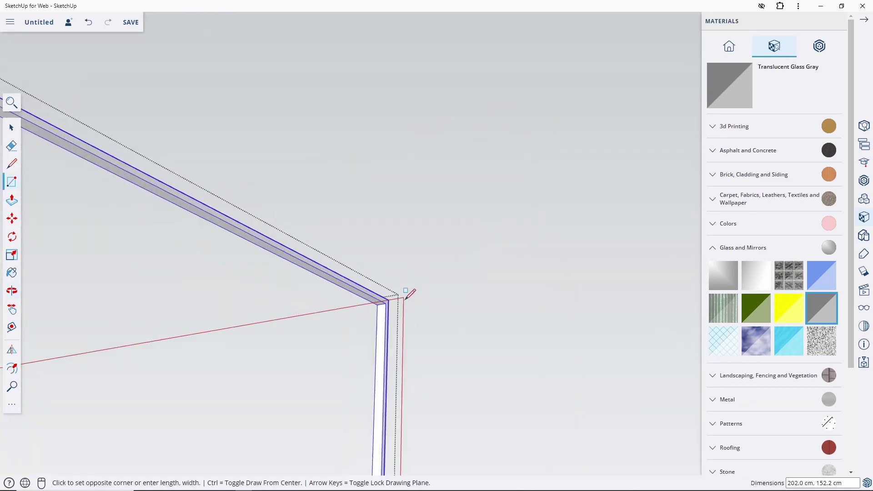
left_click(385, 293)
key("space")
Give the glass pane 2 cm thickness and paint it Translucent Glass Gray.
key("p")
left_click(356, 328)
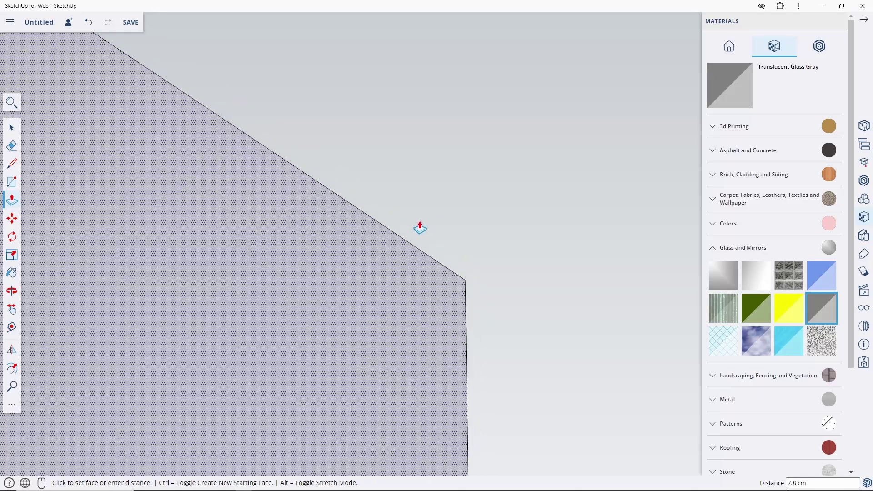
type("2")
key("Return")
key("space")
left_click(299, 381)
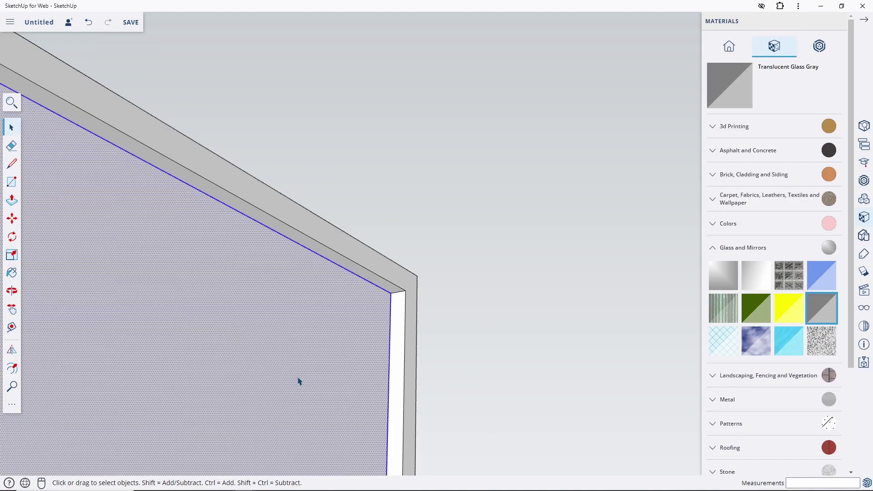
key("b")
left_click(320, 351)
middle_click_drag(320, 350, 257, 351)
scroll(335, 264, "down", 3)
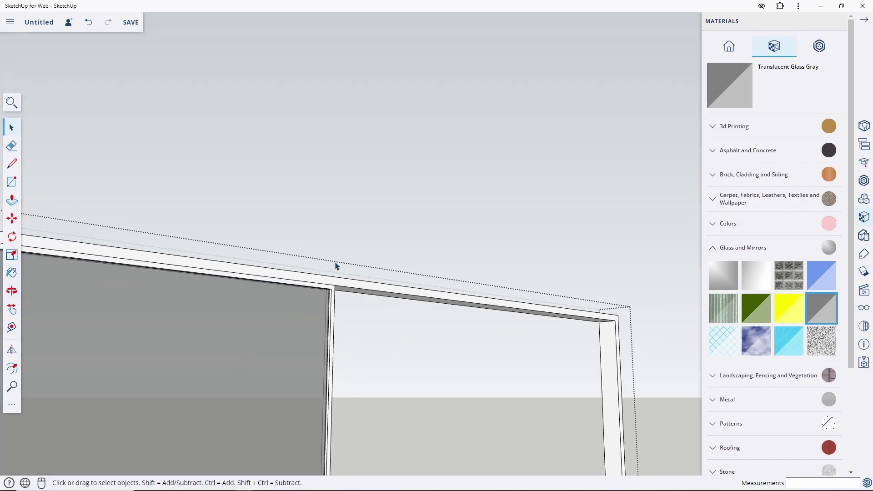
mouse_move(336, 264)
middle_mouse_down()
mouse_move(250, 286)
mouse_move(191, 442)
middle_mouse_up()
scroll(268, 349, "up", 5)
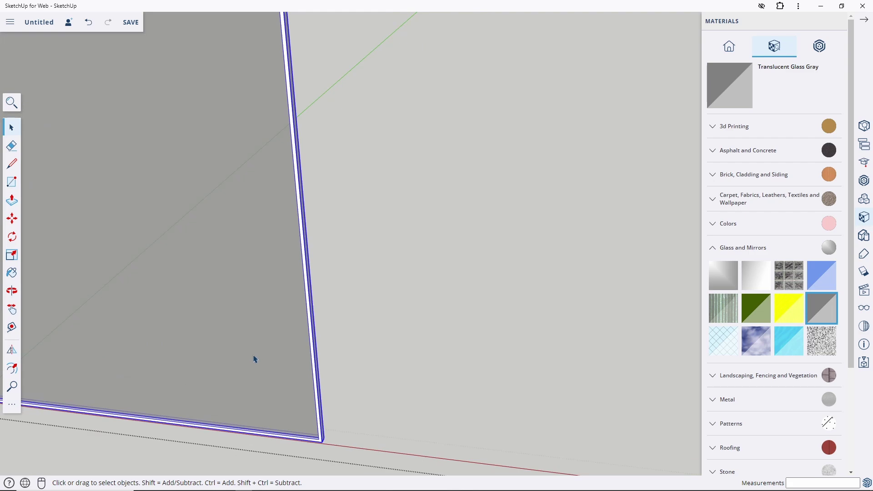
Move the framed glass panel 2 cm back along the green axis.
right_click(254, 359)
key("Escape")
key("m")
middle_click_drag(394, 300, 156, 367)
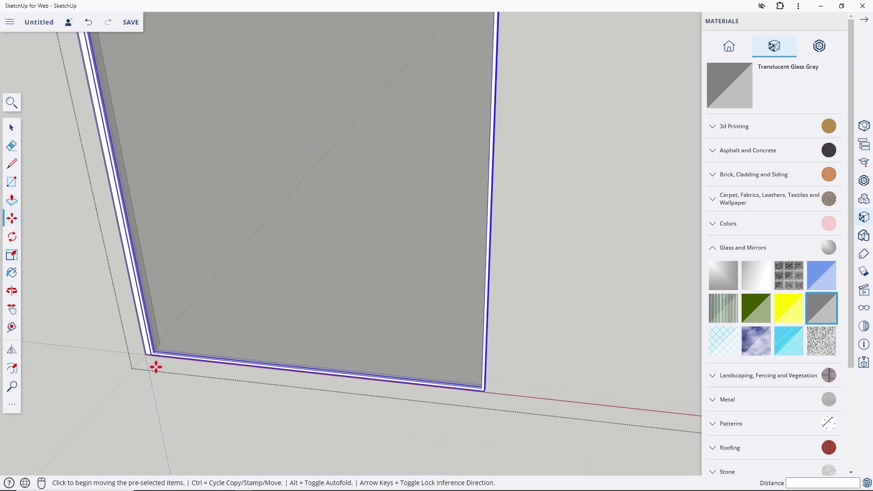
scroll(156, 367, "up", 2)
scroll(146, 351, "up", 2)
left_click(142, 344)
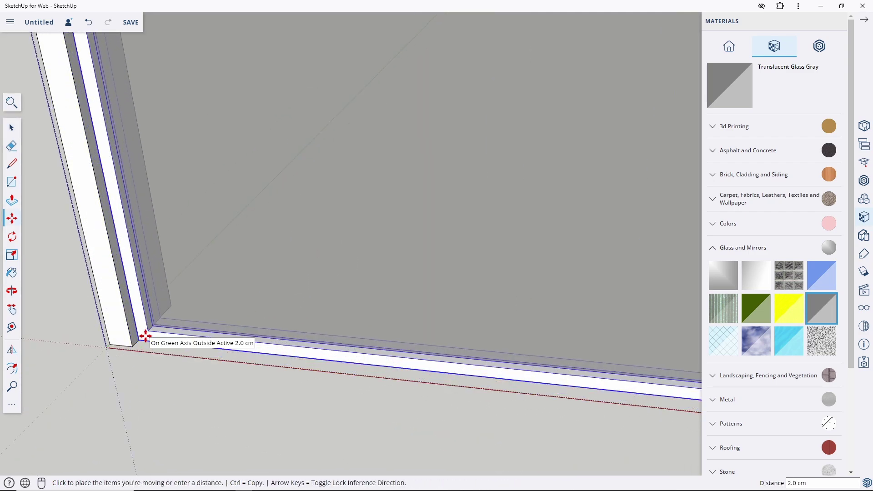
left_click(144, 335)
scroll(136, 345, "down", 1)
Place a copy of the glass panel beside the original.
key("ctrl")
left_click(131, 350)
scroll(120, 323, "down", 3)
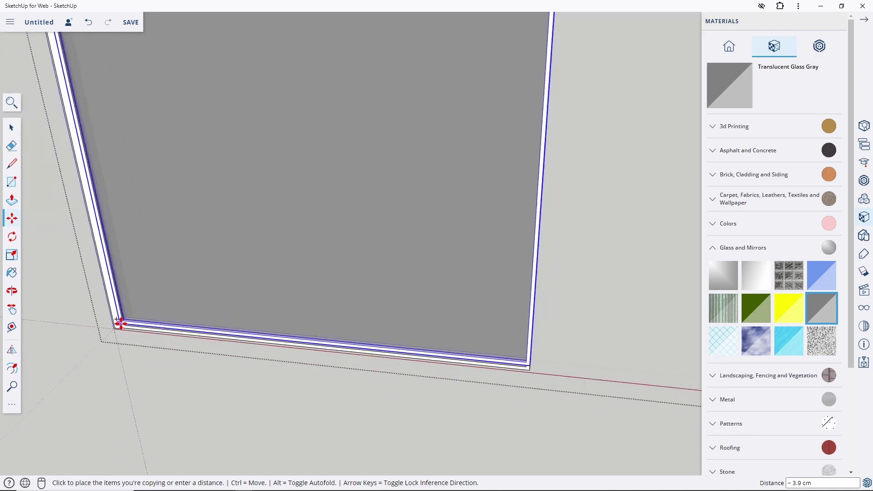
left_click(347, 403)
key("space")
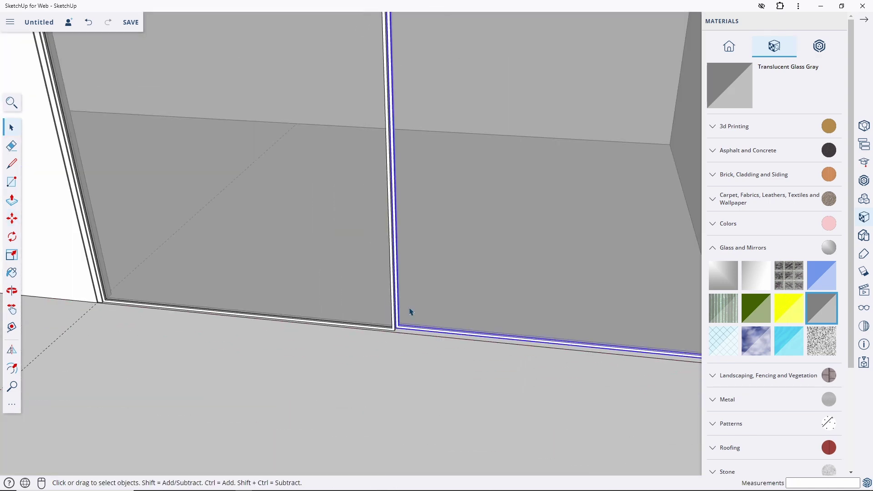
scroll(410, 312, "down", 5)
middle_click_drag(410, 311, 345, 291)
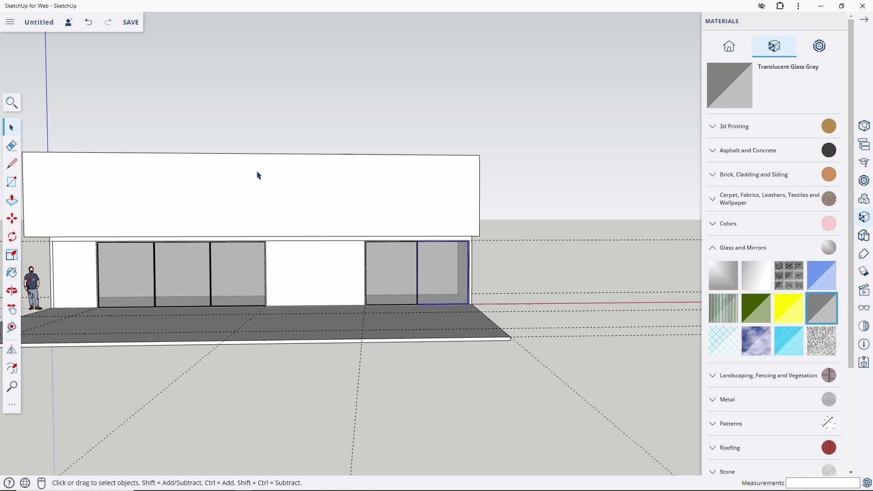
Open the upper box group and offset its front face inward to form a thin rim.
mouse_move(369, 196)
middle_mouse_down()
mouse_move(349, 197)
mouse_move(419, 212)
mouse_move(433, 187)
mouse_move(438, 199)
middle_mouse_up()
double_click(255, 213)
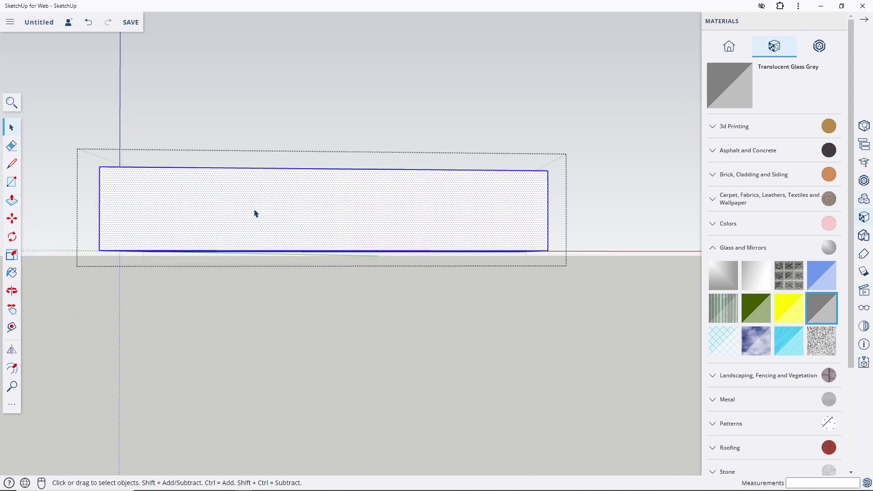
middle_click_drag(158, 213, 162, 236)
key("f")
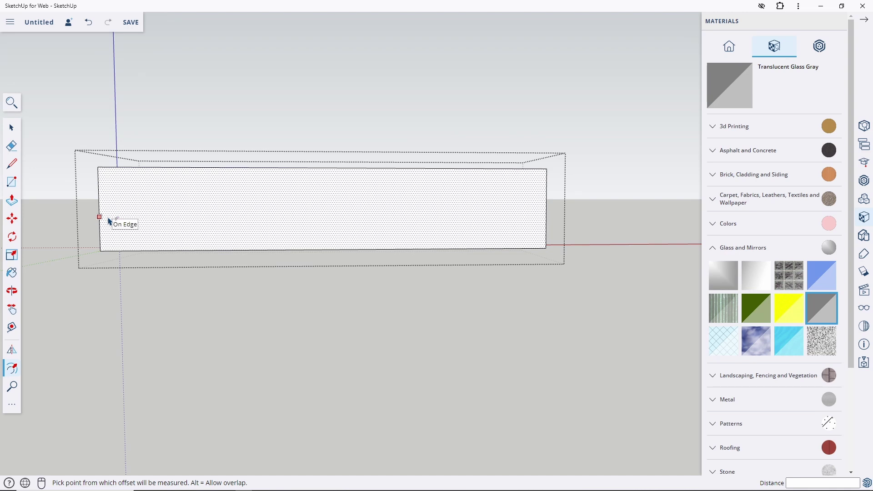
scroll(109, 221, "up", 2)
left_click(107, 221)
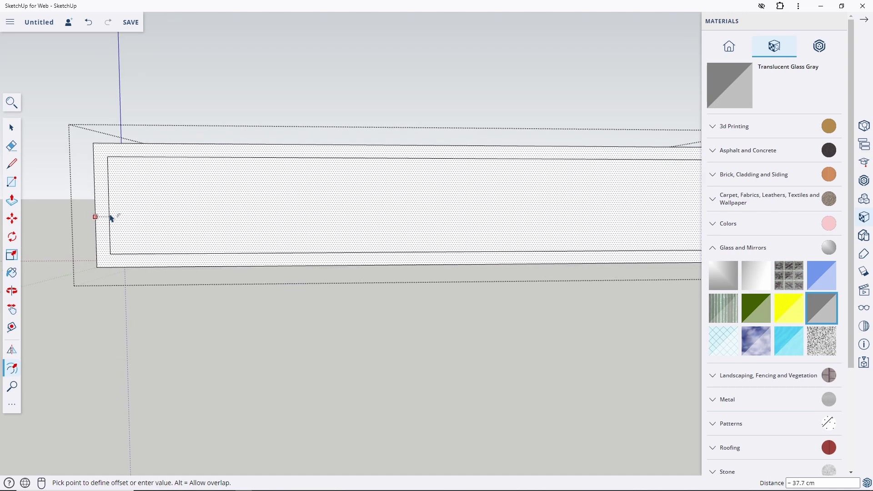
key("Return")
key("space")
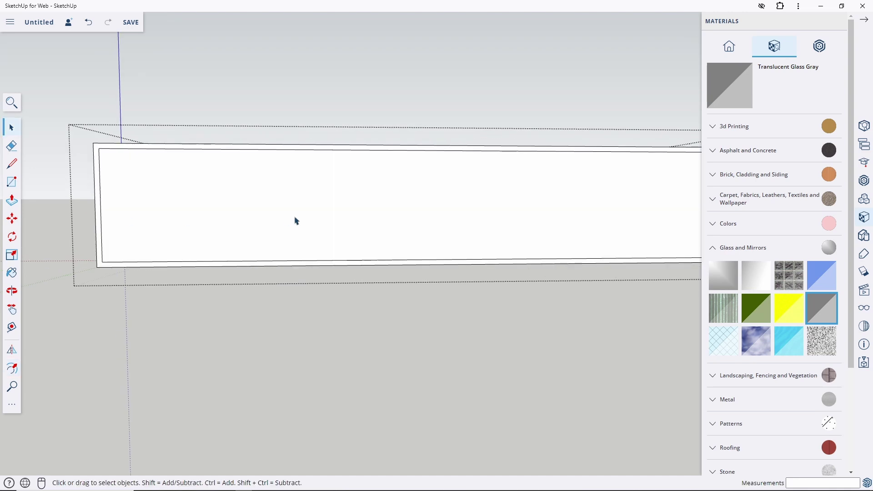
Push the inset front face into the box to the typed depth, hollowing it out.
middle_click_drag(295, 220, 189, 197)
key("p")
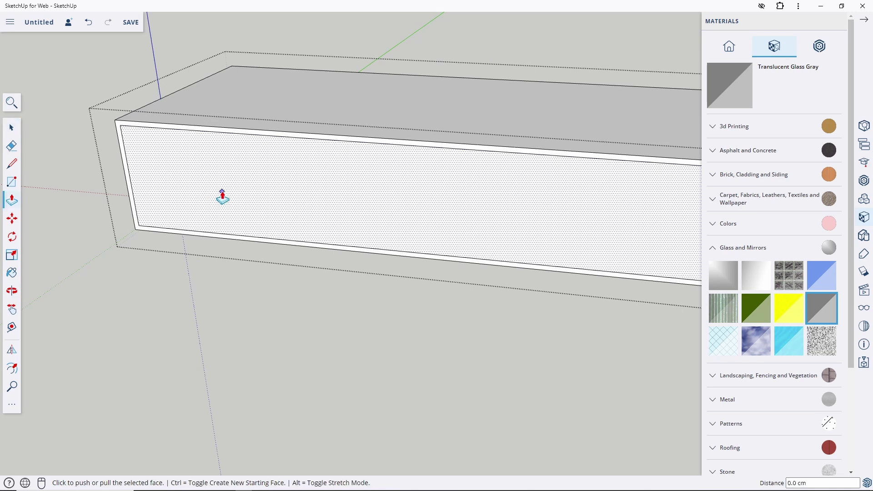
left_click(220, 195)
type("2")
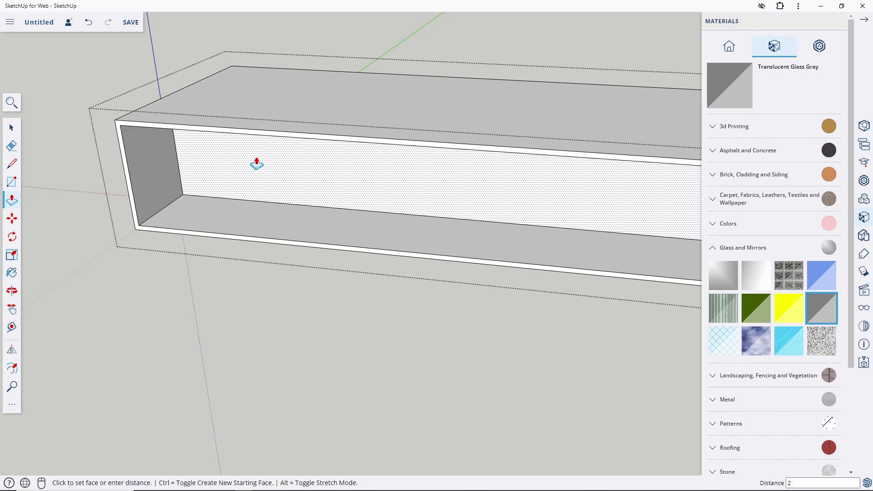
type("0")
key("Return")
key("space")
middle_click_drag(257, 160, 266, 146)
scroll(134, 205, "down", 3)
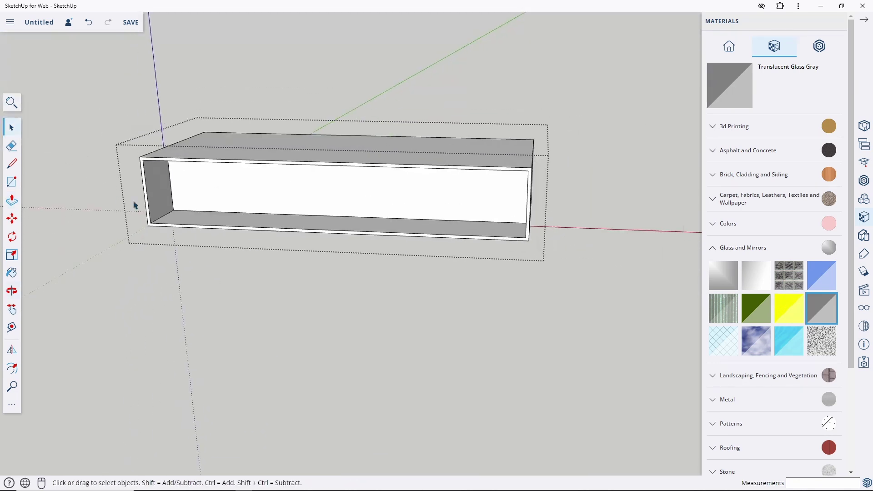
mouse_move(135, 205)
middle_mouse_down()
mouse_move(136, 185)
mouse_move(205, 170)
middle_mouse_up()
scroll(173, 210, "up", 3)
key("l")
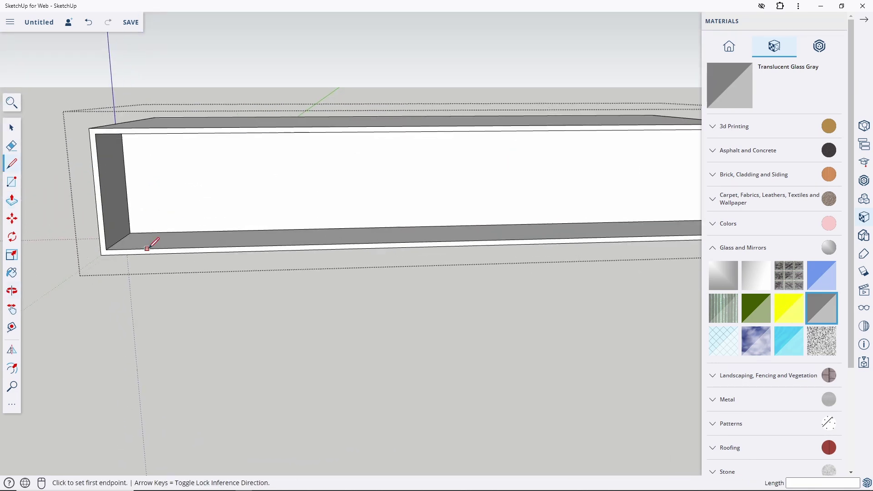
left_click(147, 249)
middle_click_drag(152, 185, 168, 113)
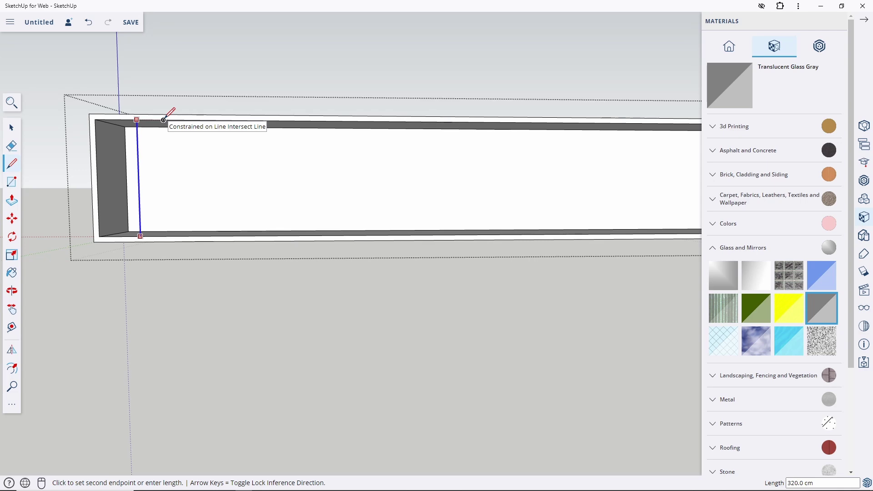
key("space")
key("Escape")
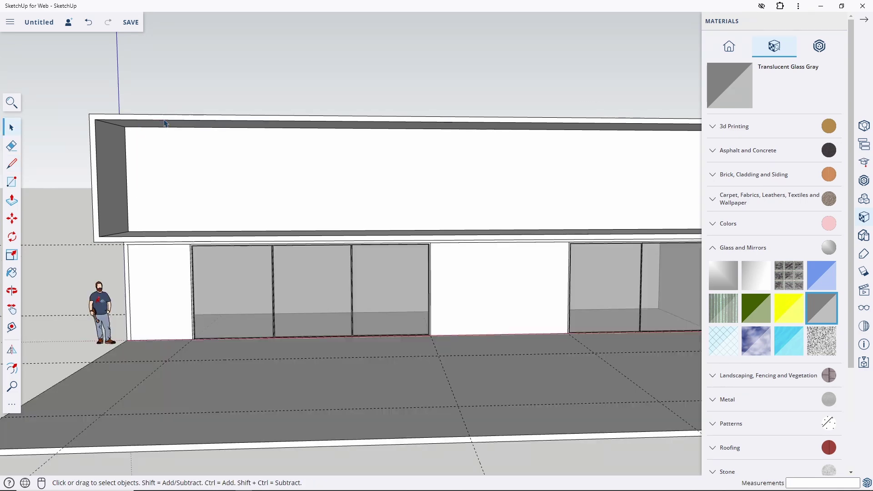
left_click(186, 201)
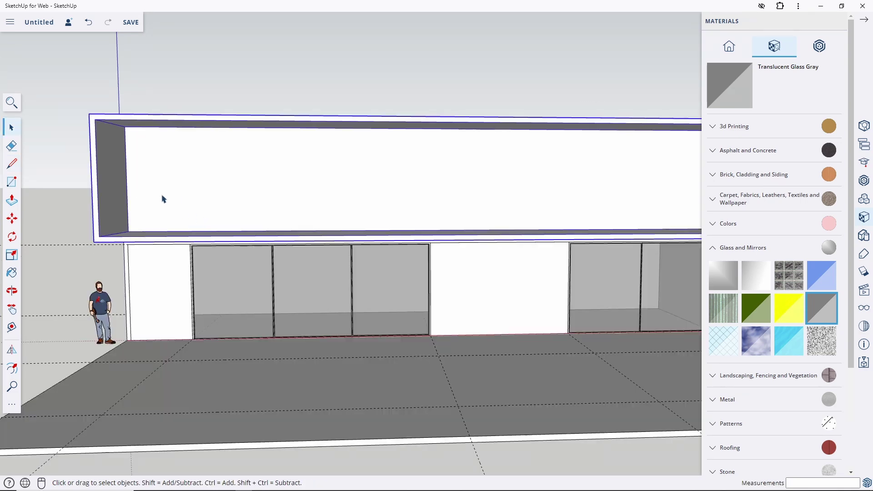
scroll(164, 200, "down", 5)
middle_click_drag(184, 166, 171, 202)
scroll(163, 178, "up", 5)
double_click(182, 166)
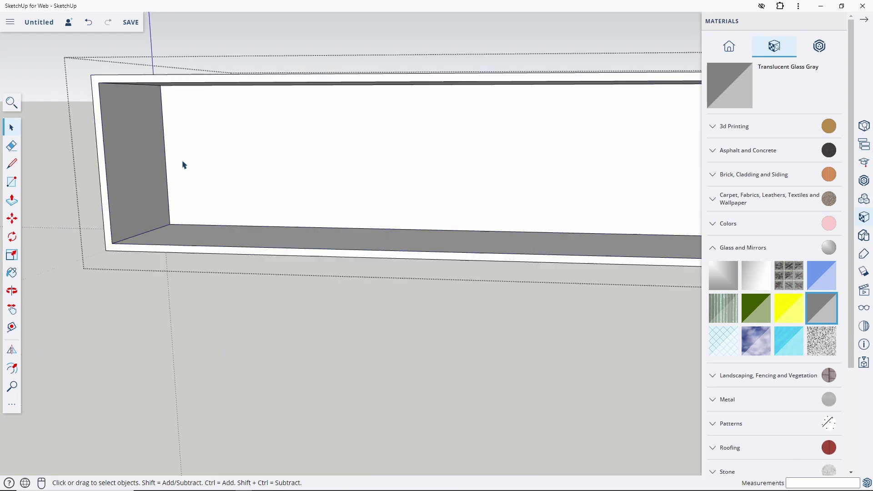
key("Escape")
double_click(191, 180)
triple_click(191, 181)
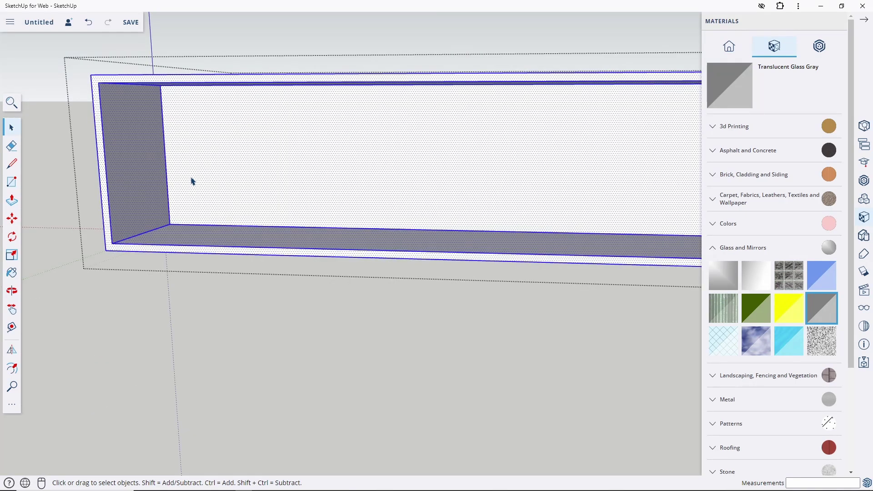
key("r")
key("space")
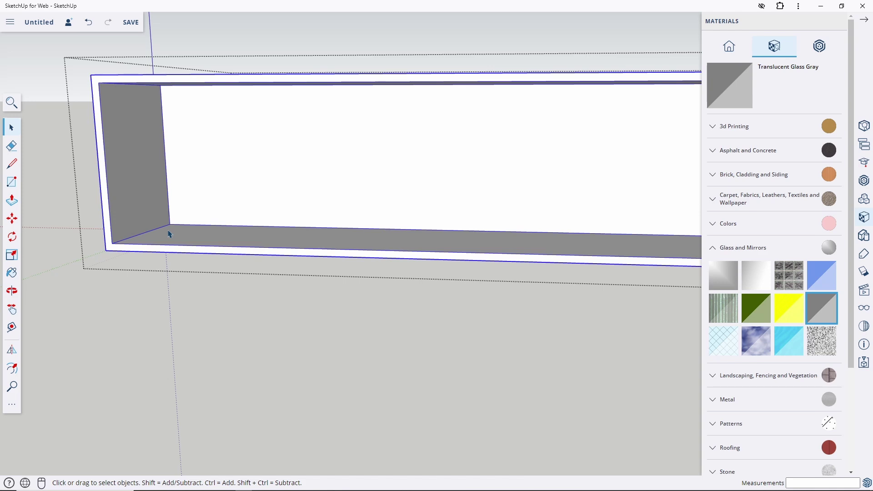
scroll(180, 241, "down", 2)
middle_click_drag(156, 211, 162, 157)
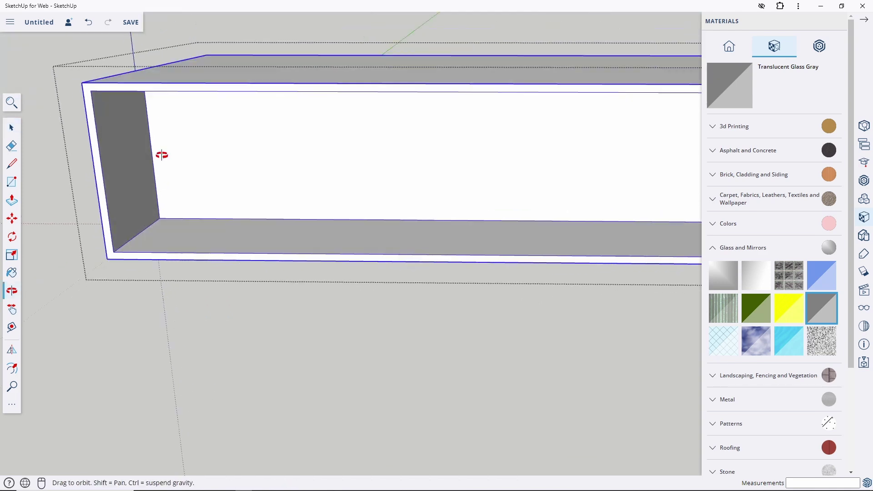
scroll(155, 207, "down", 3)
scroll(153, 207, "down", 1)
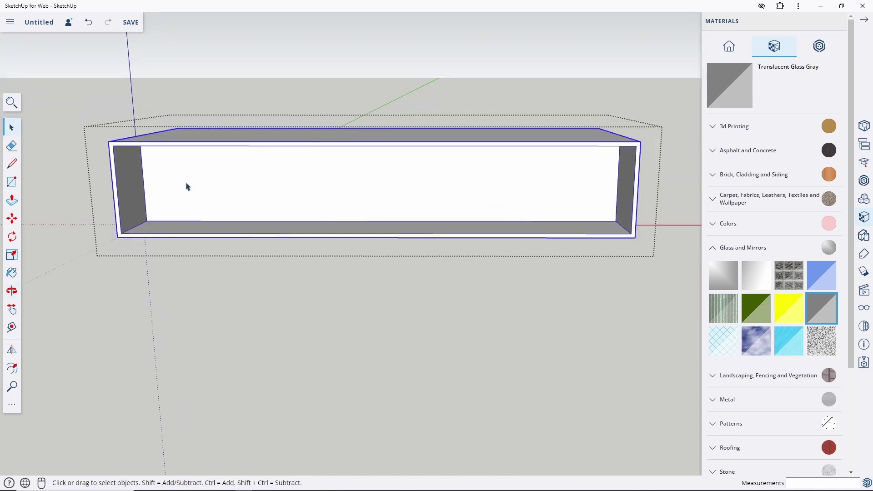
triple_click(146, 193)
Slide the opening's left inner edge inward.
left_click(145, 191)
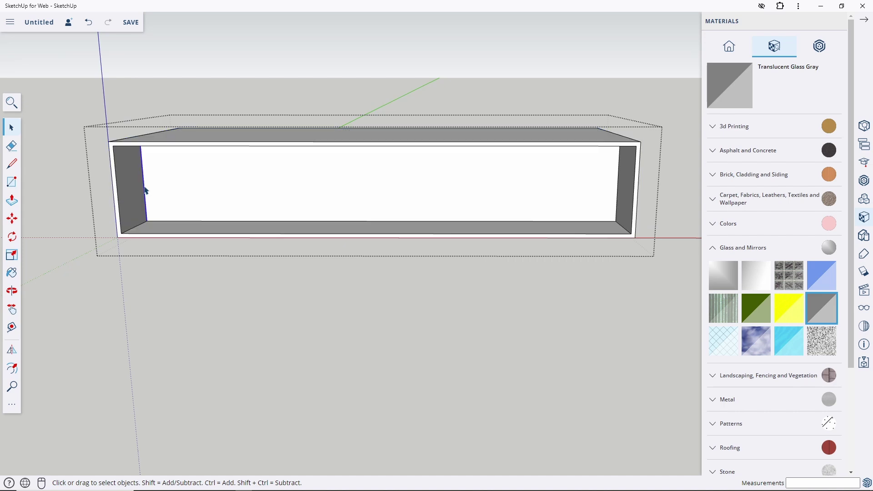
key("m")
left_click(146, 197)
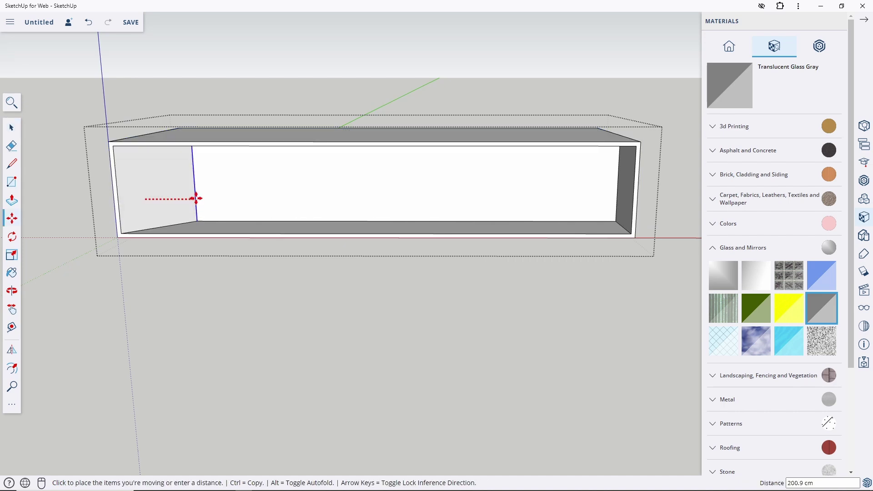
scroll(228, 159, "up", 2)
scroll(152, 236, "up", 5)
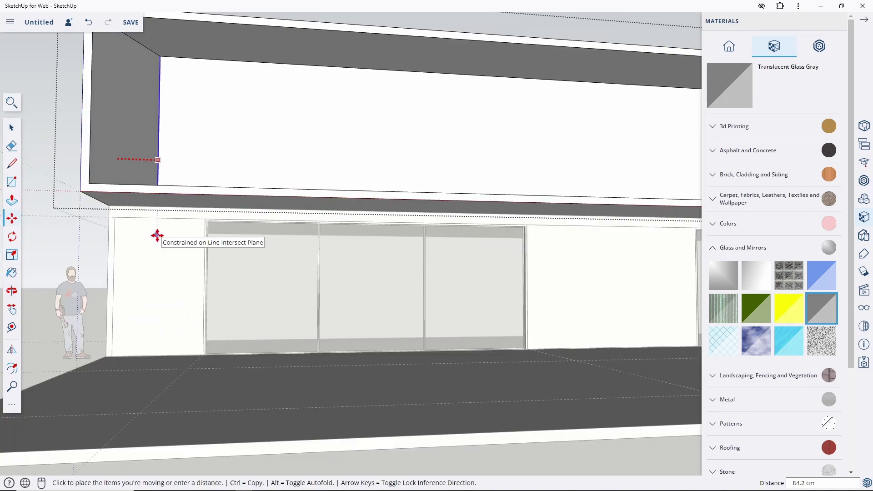
scroll(191, 222, "up", 2)
key("space")
scroll(131, 273, "down", 6)
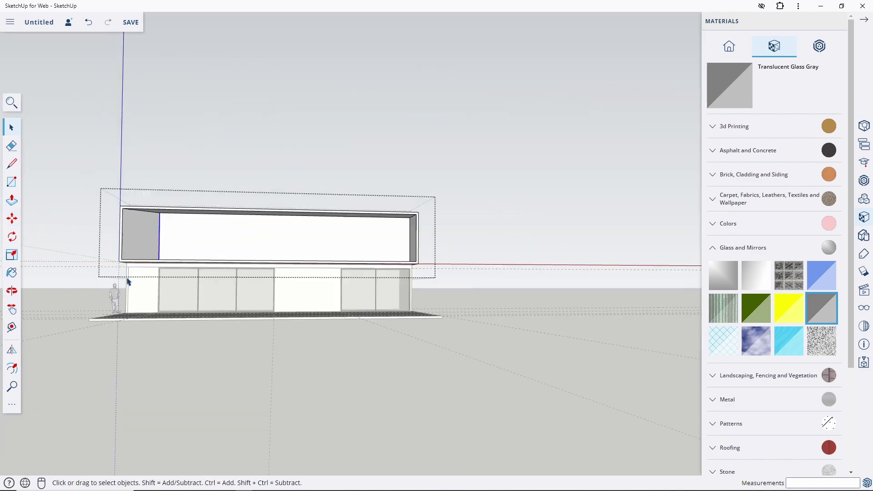
key("o")
key("space")
scroll(423, 246, "up", 4)
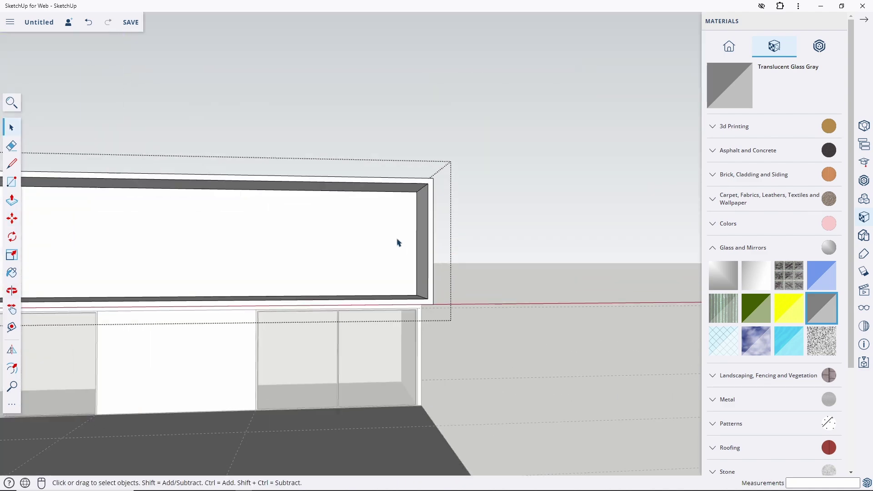
Push/Pull the box's front face to a new depth.
triple_click(381, 249)
key("p")
left_click(423, 267)
mouse_move(261, 329)
middle_mouse_down()
mouse_move(281, 280)
mouse_move(268, 284)
middle_mouse_up()
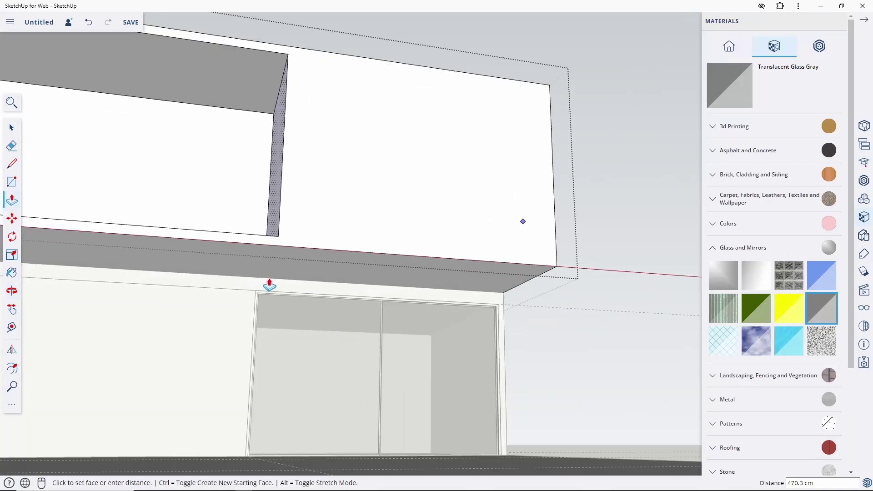
scroll(255, 296, "up", 3)
scroll(256, 293, "up", 2)
left_click(255, 296)
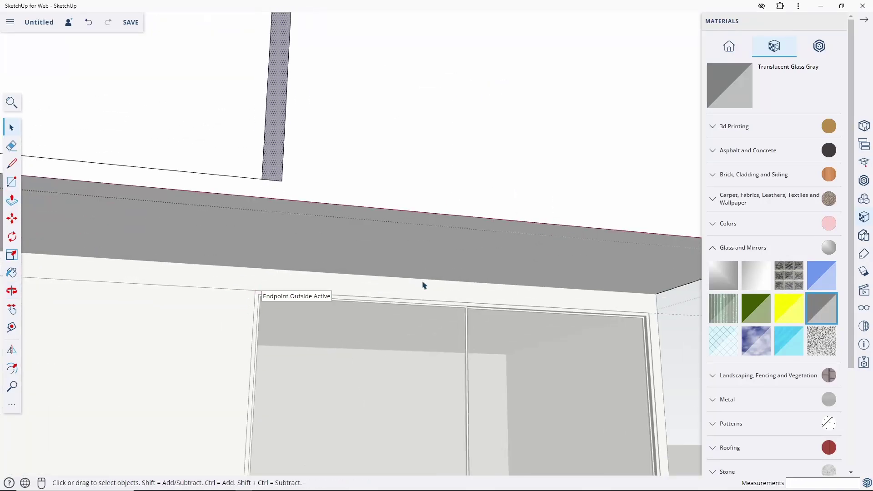
scroll(406, 316, "down", 5)
key("space")
Move the right inner edge 225 cm to the left, angling the side wall.
key("m")
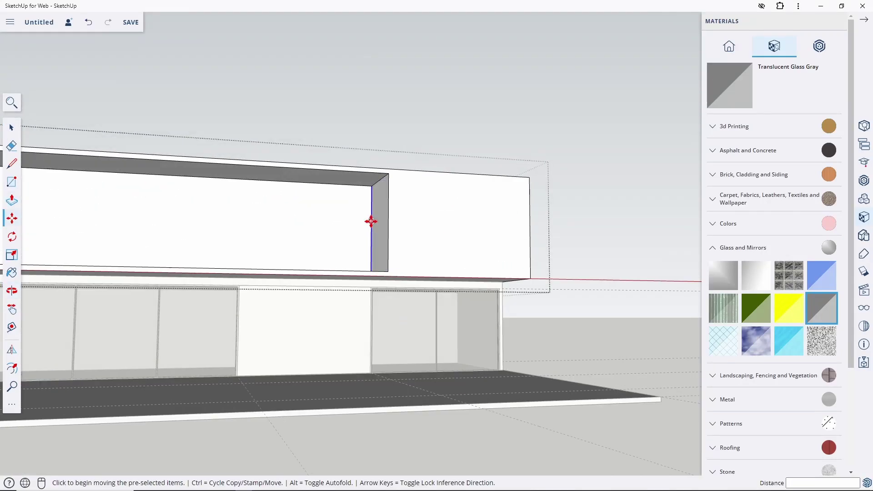
left_click(370, 220)
middle_click_drag(276, 223, 238, 282)
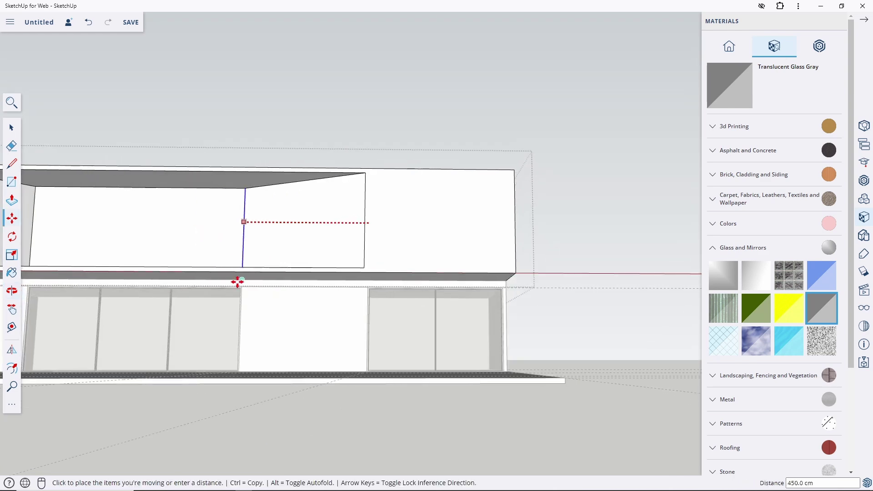
middle_click_drag(271, 308, 299, 284)
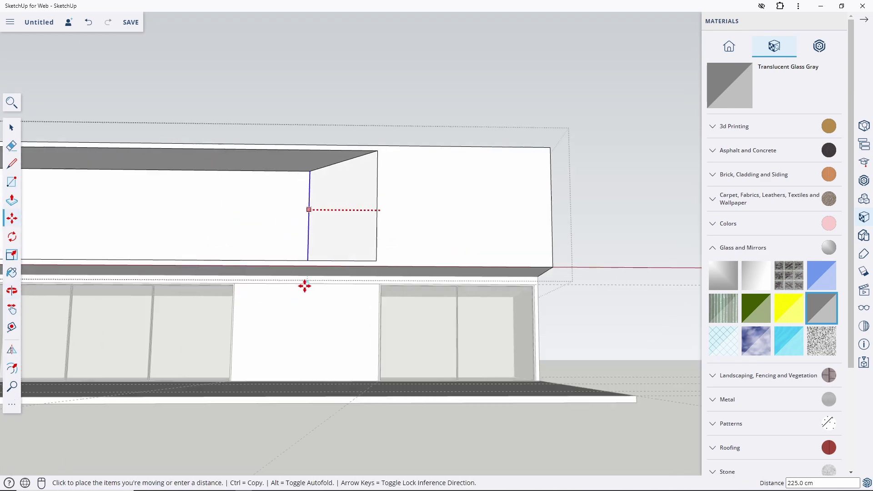
left_click(298, 284)
key("space")
scroll(436, 383, "down", 5)
scroll(353, 241, "up", 5)
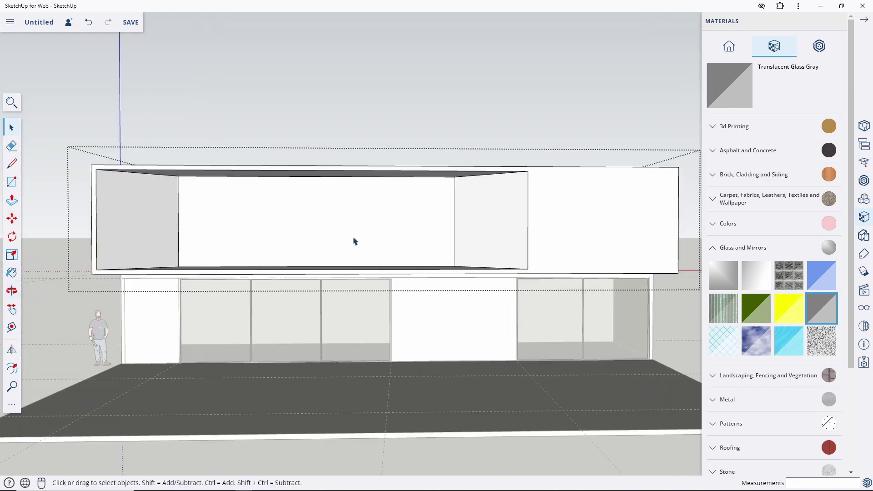
middle_click_drag(353, 241, 332, 308)
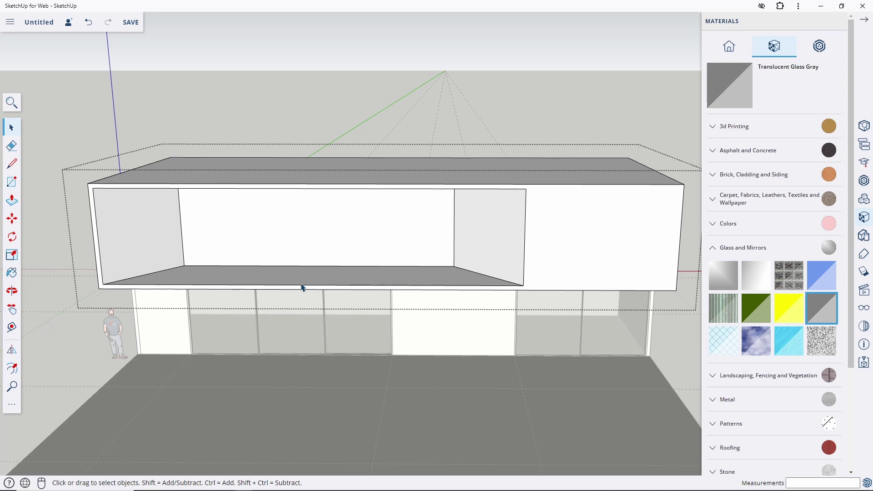
Offset the upper box's floor face inward and delete the inset face.
scroll(177, 259, "up", 3)
scroll(156, 276, "up", 3)
triple_click(181, 282)
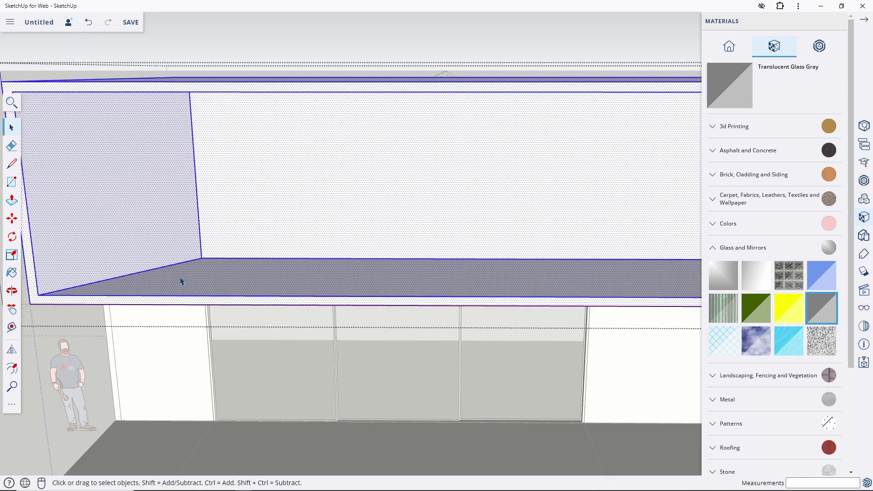
middle_click_drag(106, 299, 122, 328)
scroll(121, 318, "up", 2)
scroll(121, 318, "up", 2)
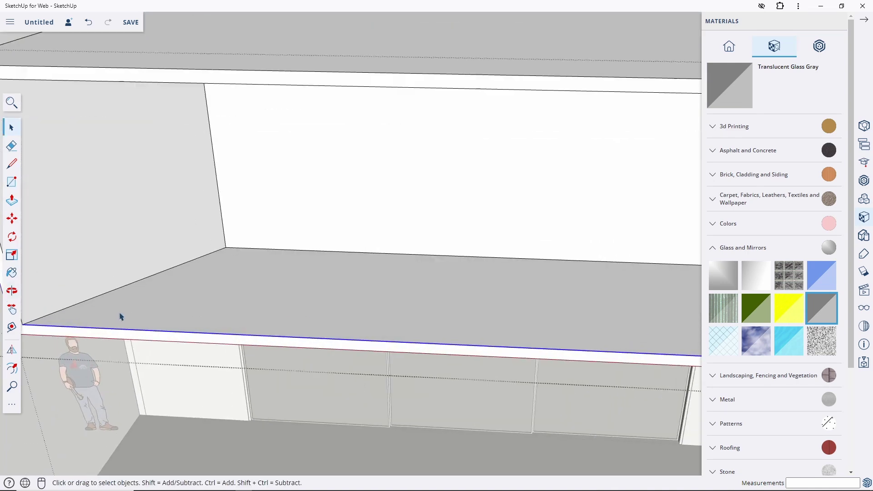
scroll(122, 317, "up", 2)
key("f")
left_click(117, 341)
scroll(130, 332, "down", 2)
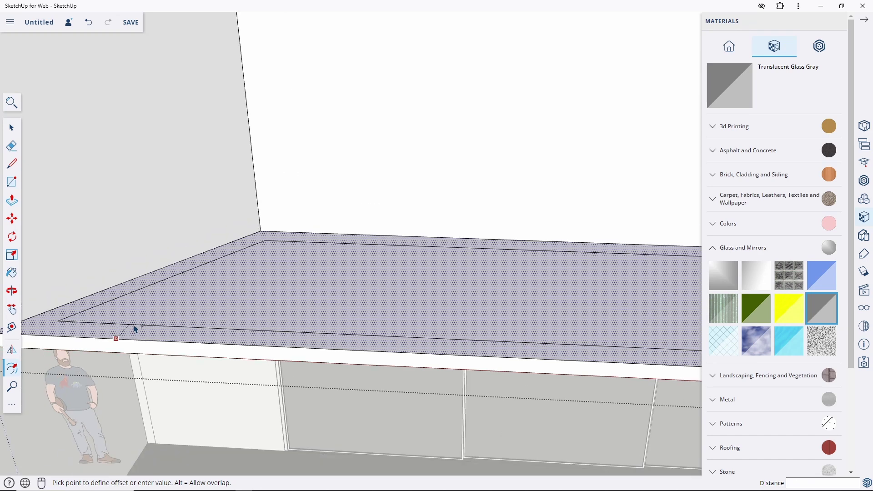
key("space")
key("Delete")
scroll(144, 345, "down", 3)
Copy the floor's front edge 18 cm inward.
left_click(246, 337)
key("m")
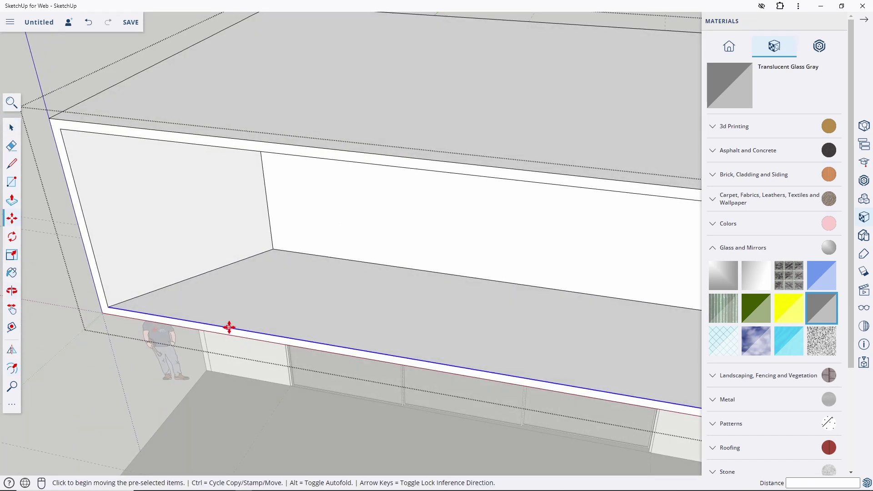
left_click(230, 327)
key("ctrl")
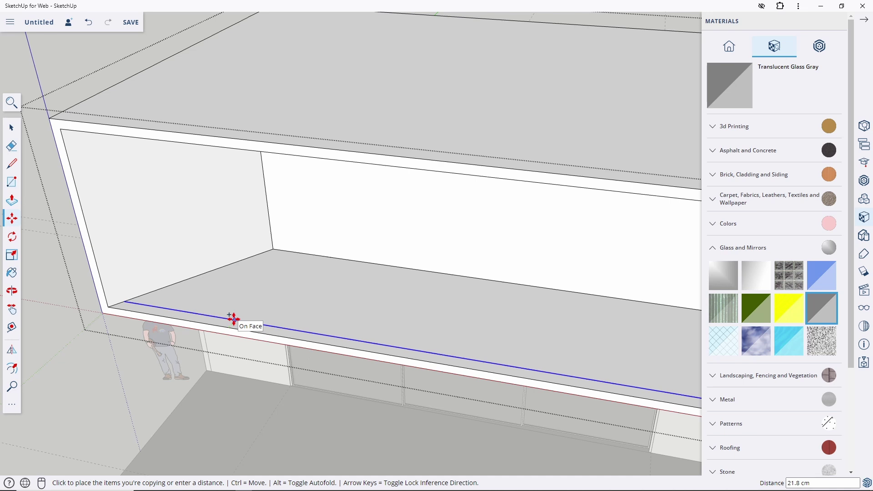
scroll(232, 319, "up", 3)
scroll(229, 321, "up", 1)
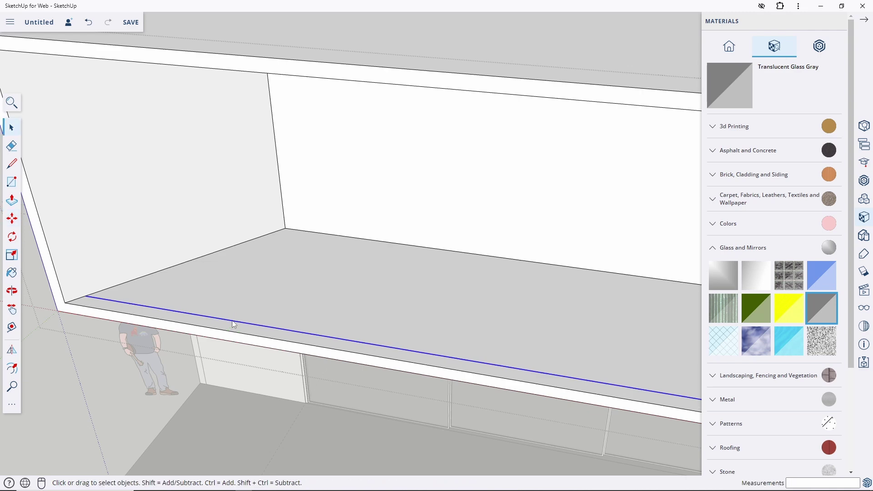
mouse_move(44, 262)
middle_mouse_down()
mouse_move(407, 214)
mouse_move(312, 293)
middle_mouse_up()
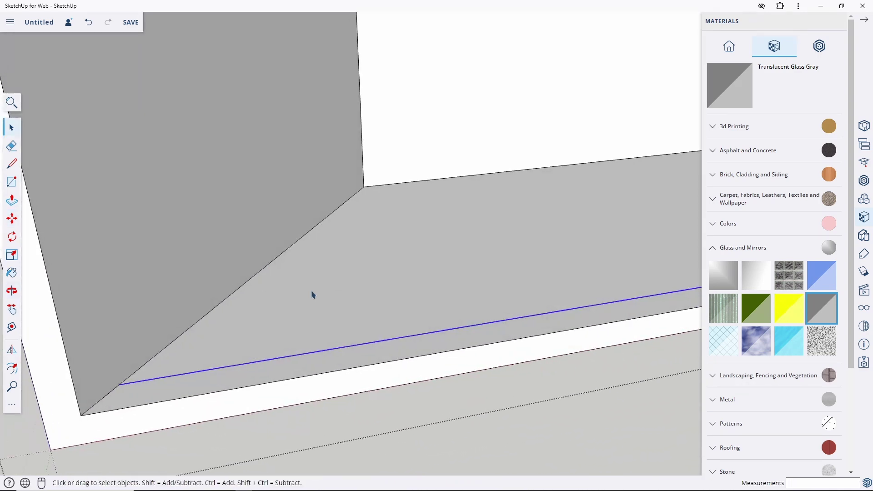
Raise the floor face behind the new line by 2 cm.
left_click(267, 302)
key("p")
left_click(298, 278)
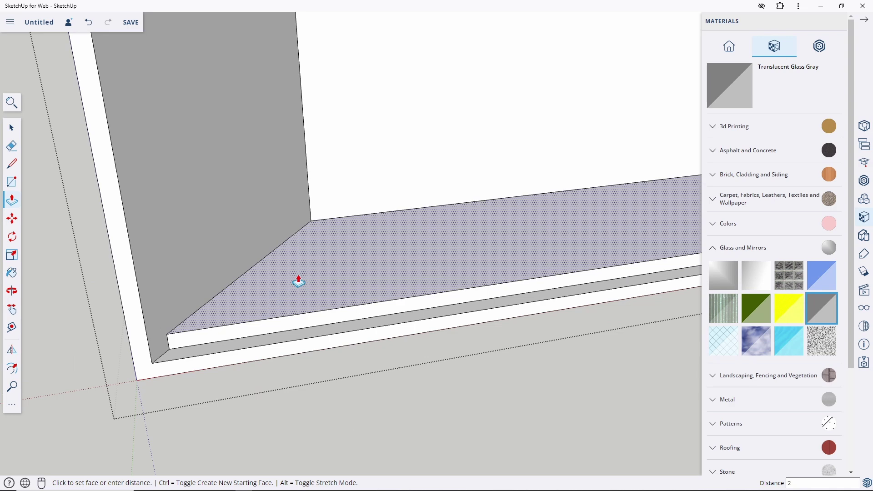
left_click(298, 277)
key("space")
scroll(273, 277, "down", 3)
mouse_move(126, 320)
middle_mouse_down()
mouse_move(400, 196)
mouse_move(335, 194)
mouse_move(215, 287)
middle_mouse_up()
left_click(215, 286)
Enter the upper box group to edit its back wall.
key("Escape")
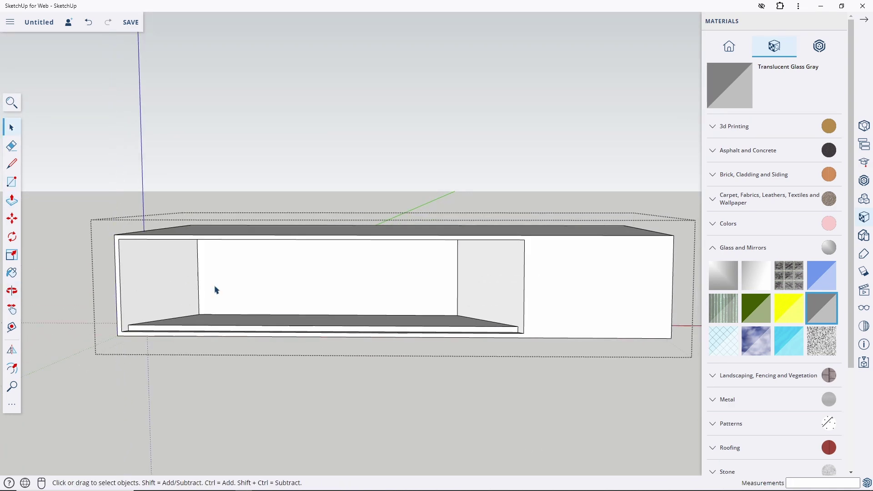
left_click(142, 331)
scroll(144, 333, "up", 2)
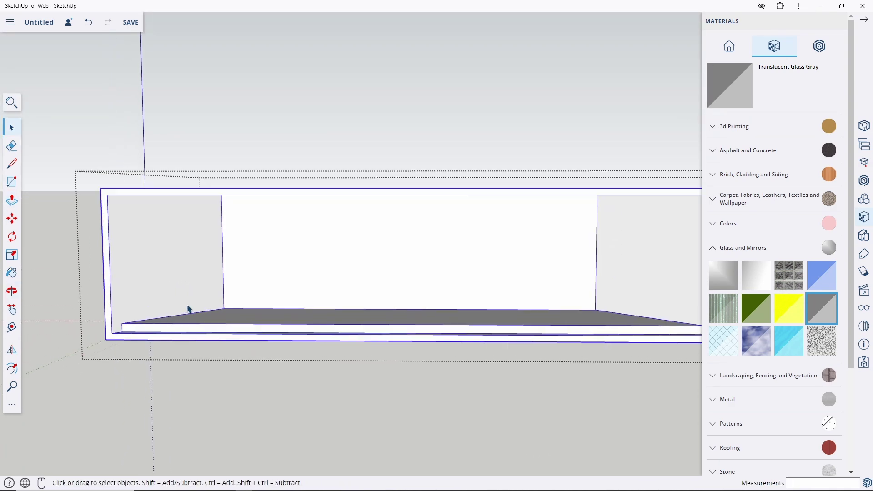
double_click(271, 271)
left_click(279, 265)
mouse_move(279, 265)
middle_mouse_down()
mouse_move(265, 339)
mouse_move(273, 248)
mouse_move(241, 221)
middle_mouse_up()
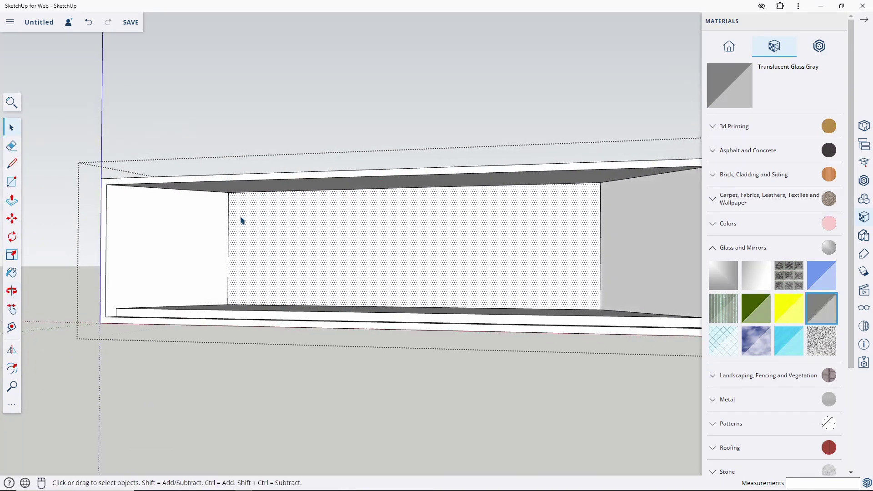
Push the back wall 475 cm back, replacing an undone 675 cm push.
key("p")
left_click(283, 255)
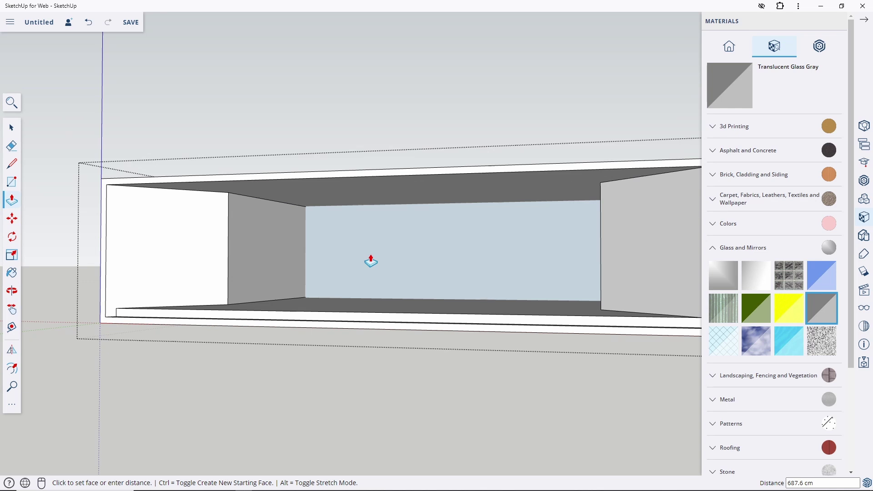
type("675")
key("Return")
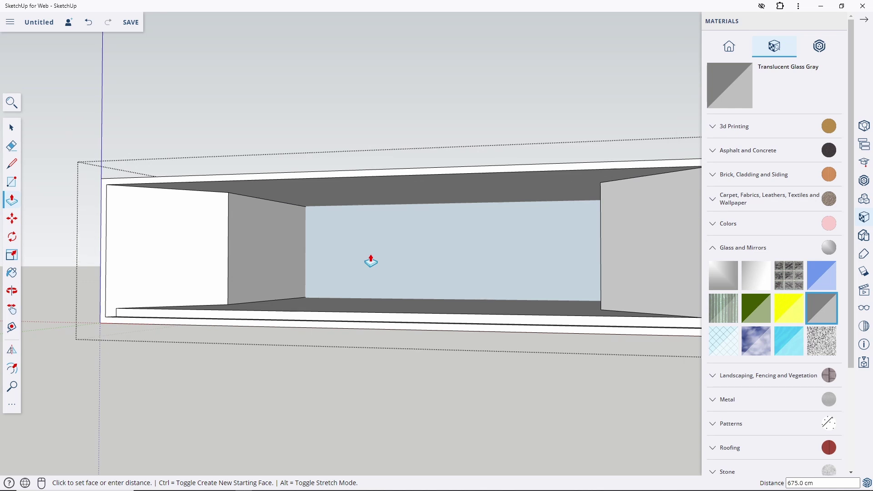
key("ctrl+z")
left_click(291, 270)
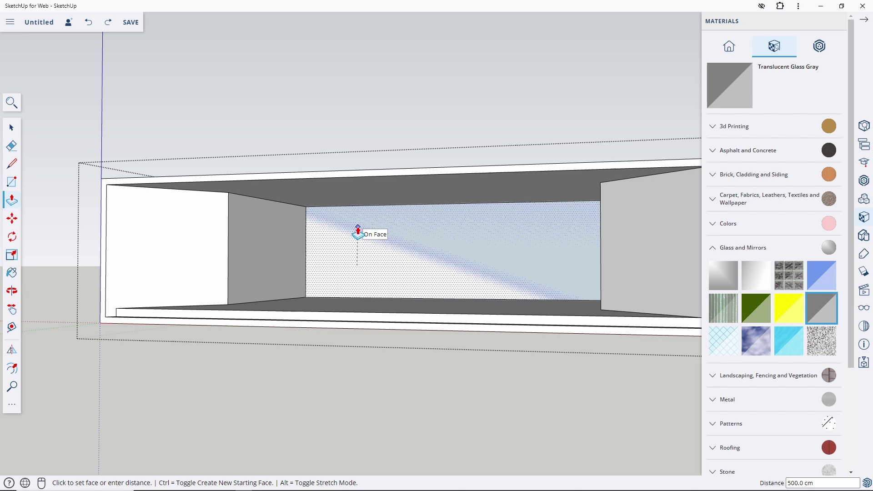
type("475")
key("Return")
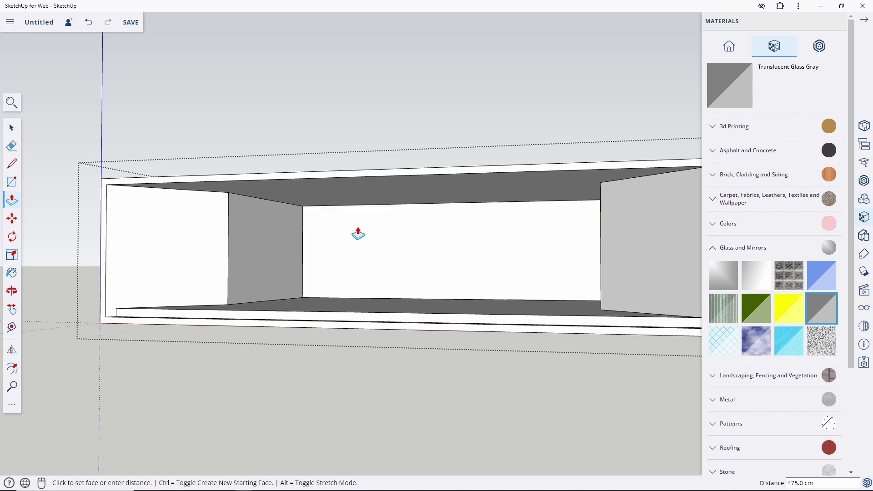
key("space")
left_click(245, 246)
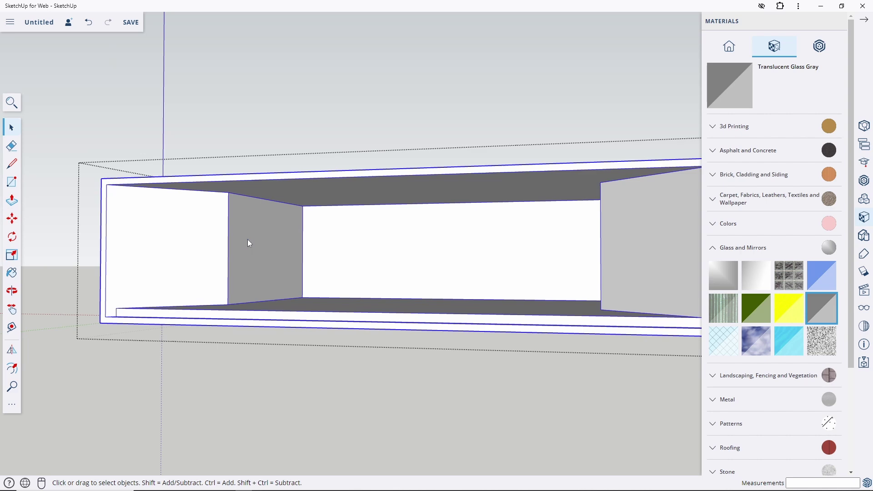
Draw a rectangle from the lower-left inner corner, then select the back wall face.
middle_click_drag(248, 239, 256, 268)
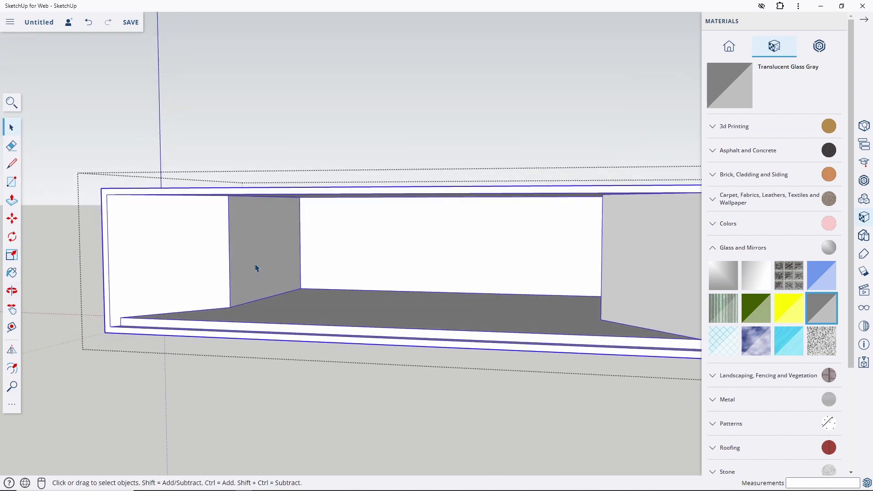
key("r")
middle_click_drag(255, 268, 236, 295)
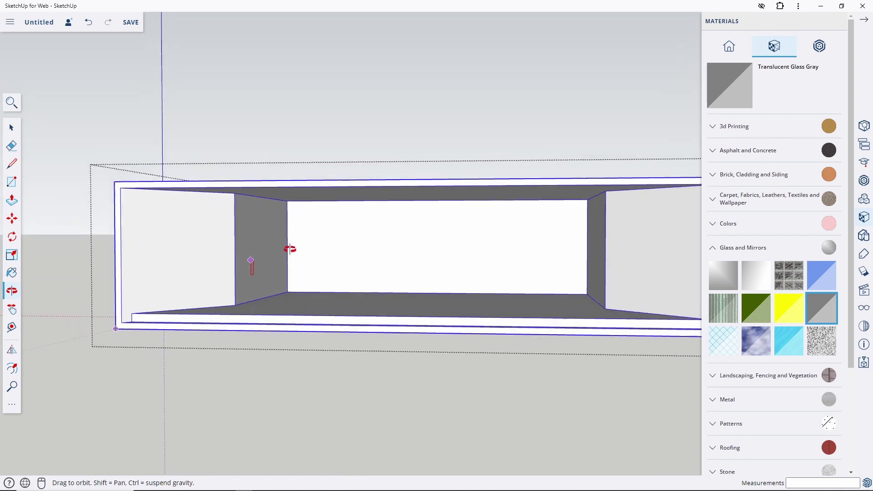
left_click(235, 305)
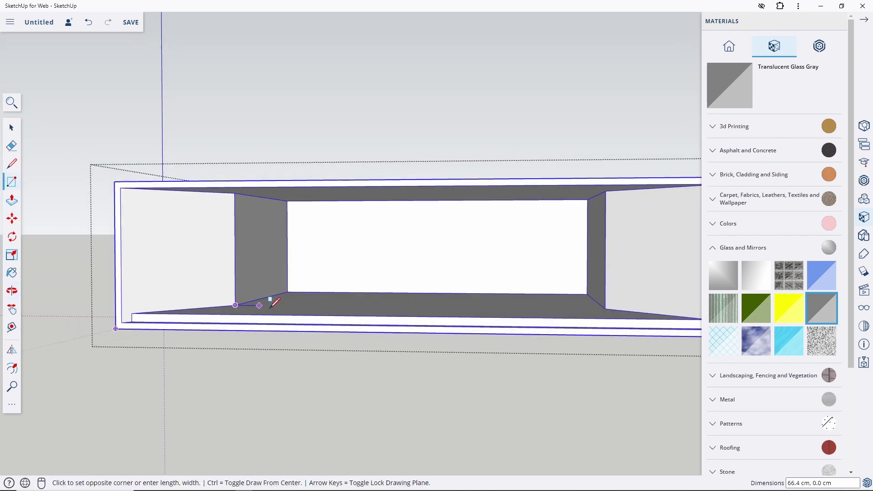
left_click(605, 192)
key("space")
mouse_move(610, 191)
middle_mouse_down()
mouse_move(282, 331)
mouse_move(289, 288)
middle_mouse_up()
key("p")
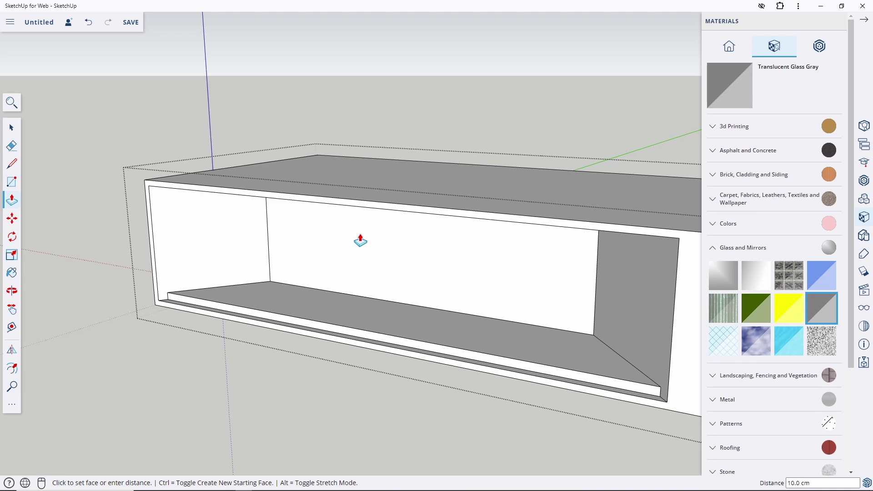
key("space")
double_click(346, 242)
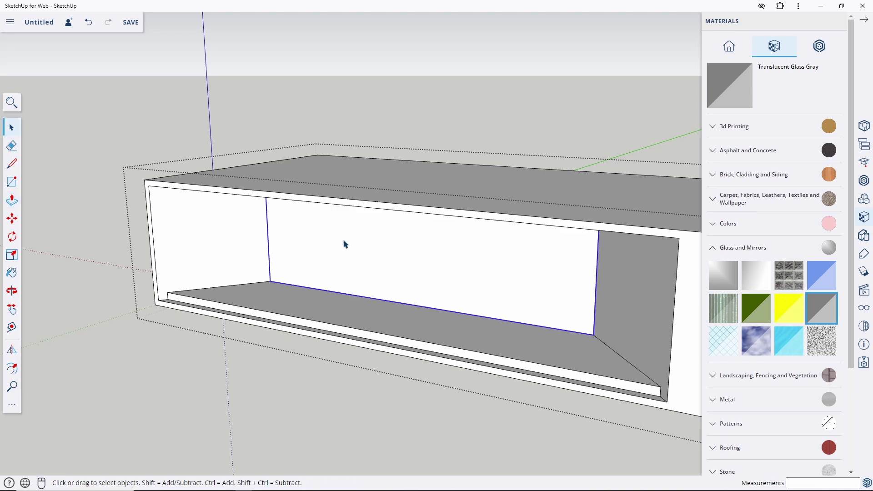
middle_click_drag(256, 328, 242, 335)
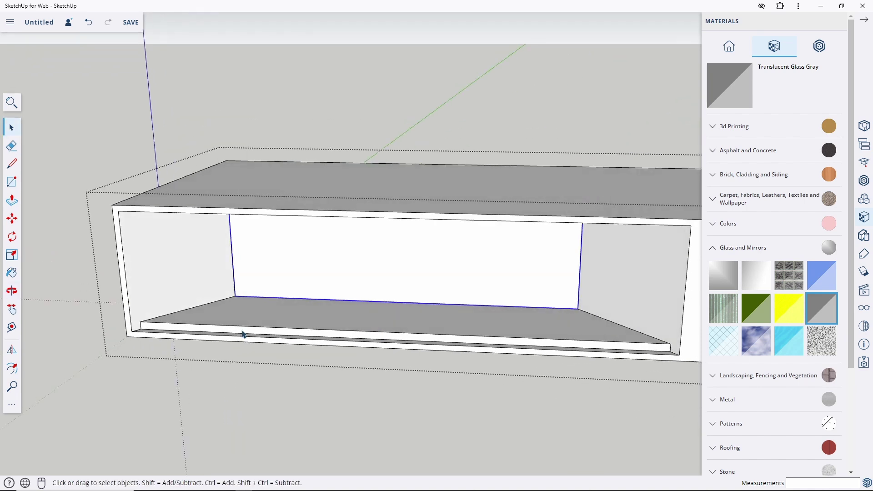
Draw a line along the front floor edge and divide it into 6 segments.
key("l")
left_click(140, 321)
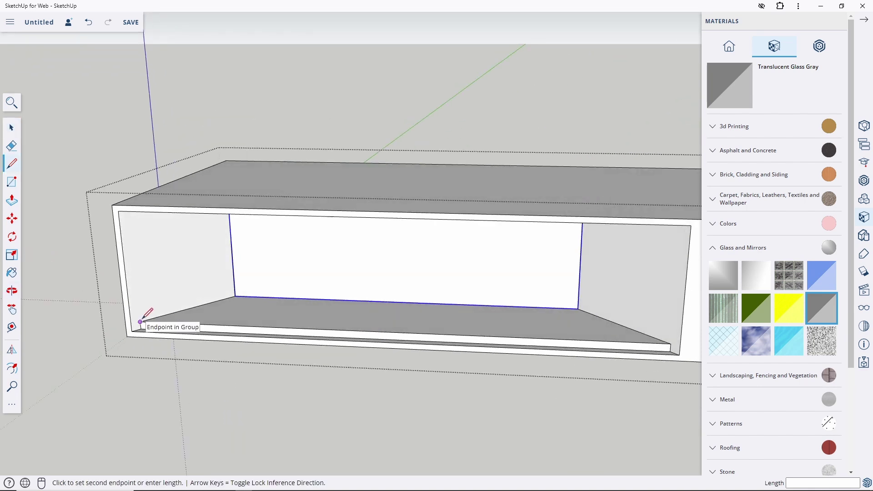
left_click(670, 343)
key("space")
right_click(645, 343)
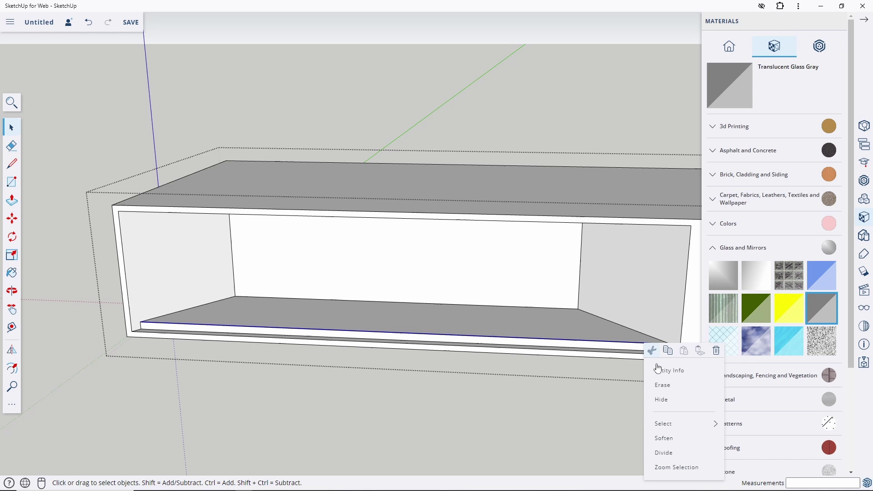
left_click(681, 453)
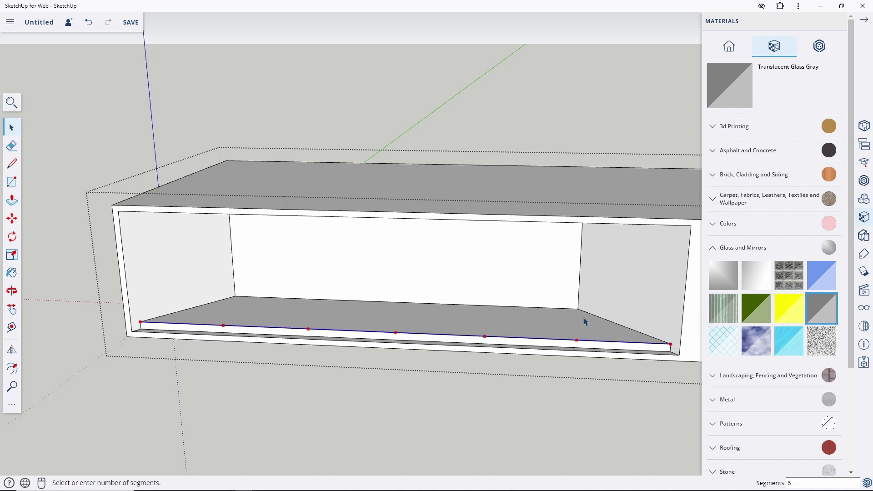
left_click(585, 321)
left_click(260, 327)
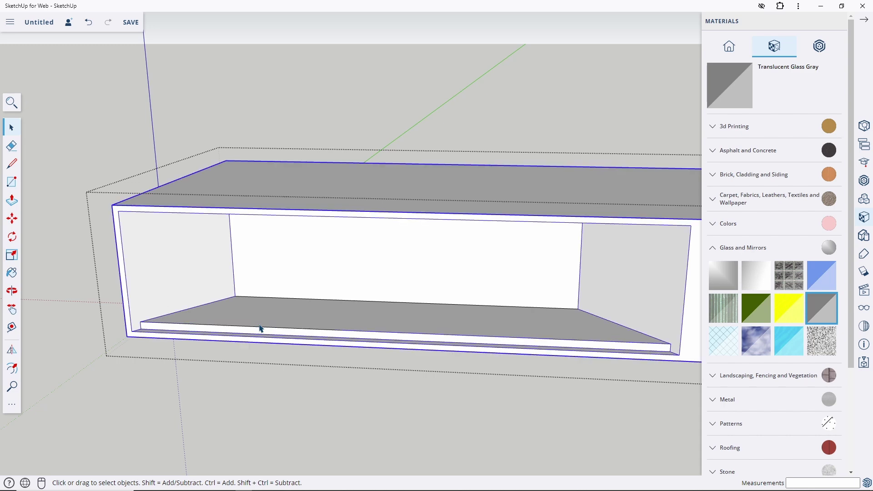
triple_click(323, 335)
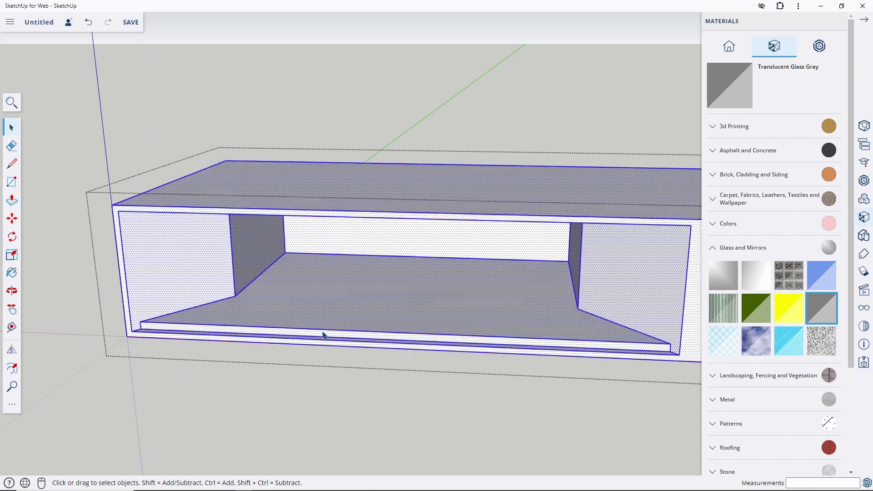
left_click(324, 334)
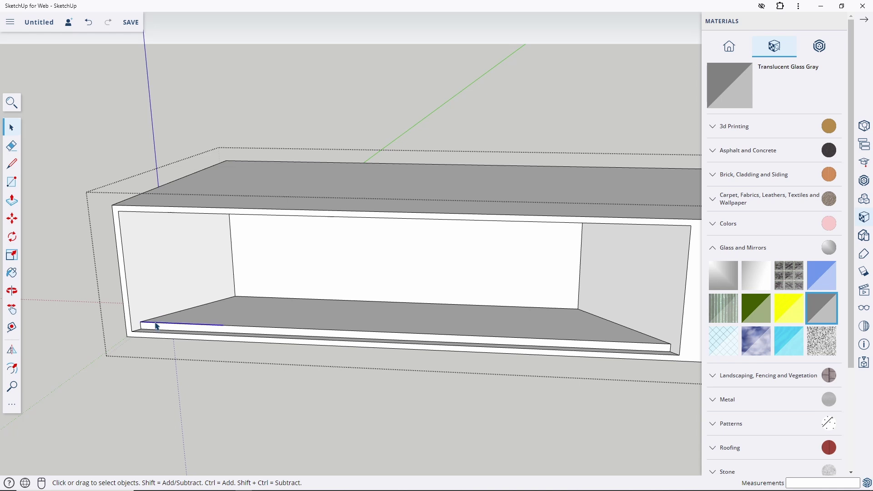
Copy the first edge segment up 100 cm and draw the panel rectangle between them.
scroll(156, 326, "up", 1)
scroll(156, 326, "up", 2)
key("m")
left_click(130, 322)
key("ctrl")
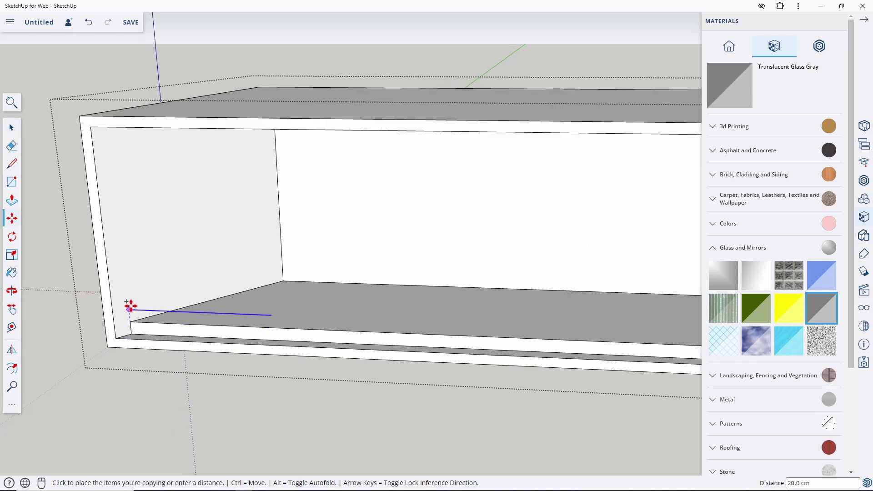
key("Return")
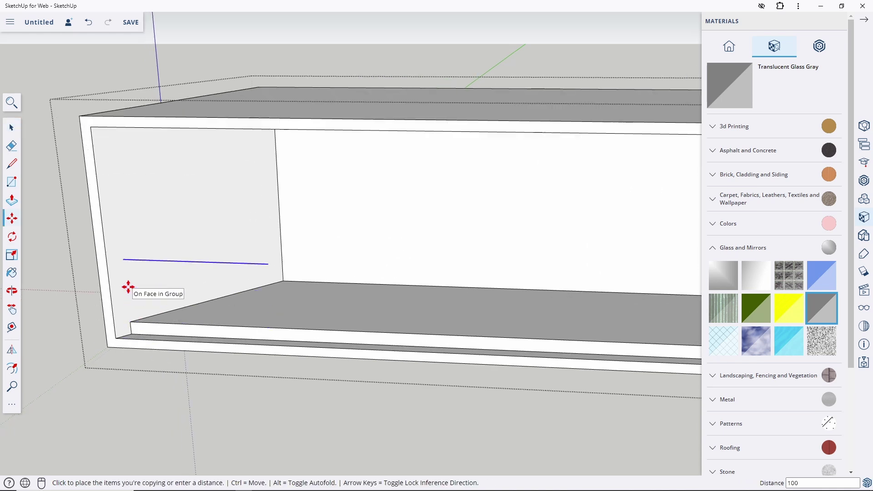
key("r")
left_click(249, 263)
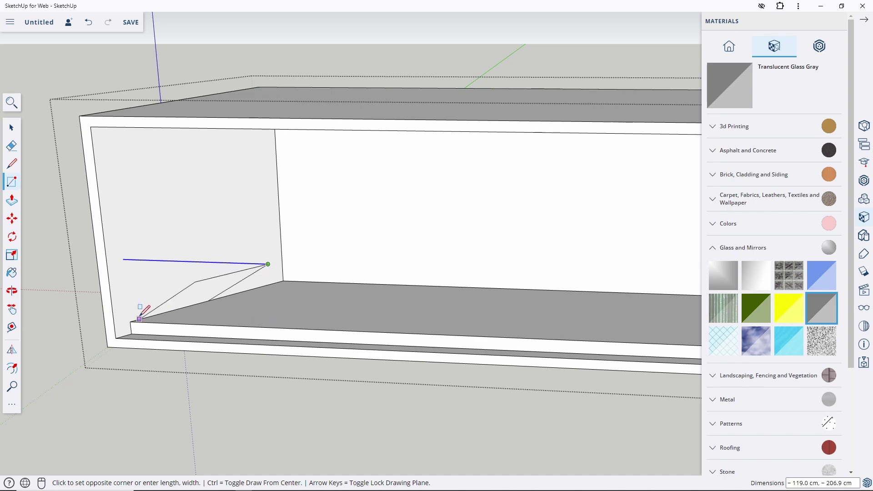
left_click(125, 324)
Keep the panel face flat and make it a component.
key("o")
left_click_drag(226, 302, 204, 317)
key("space")
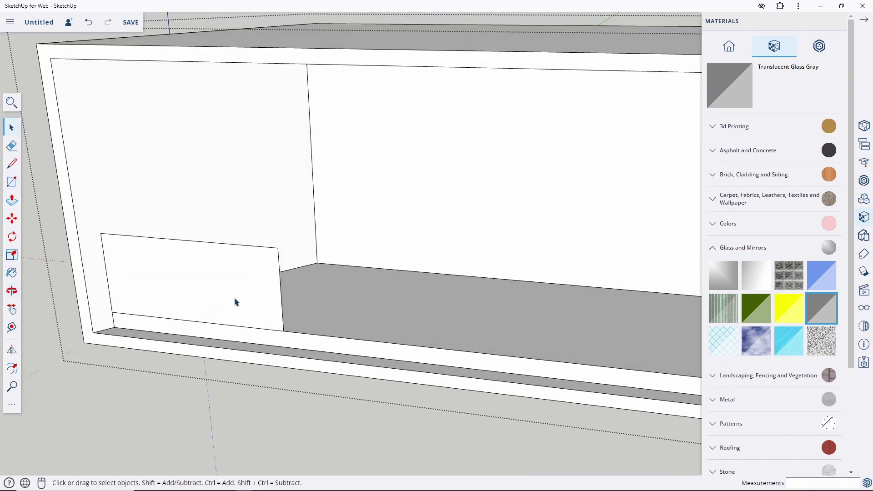
key("p")
left_click(234, 300)
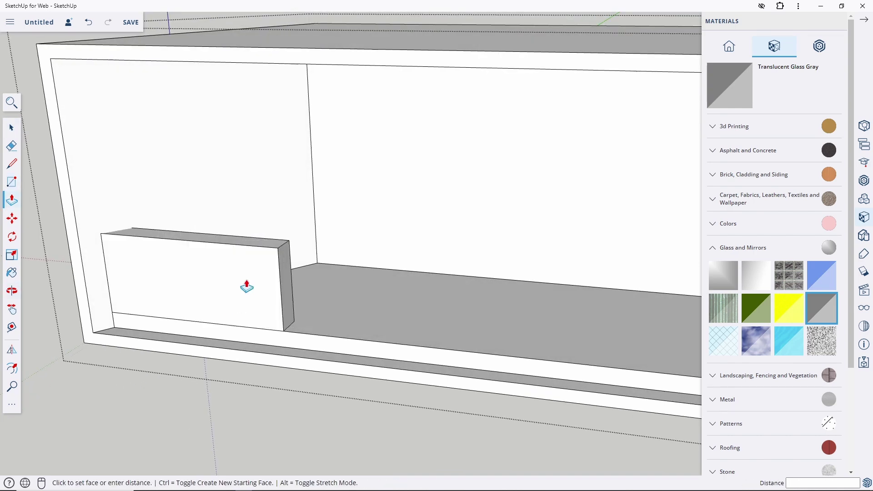
key("space")
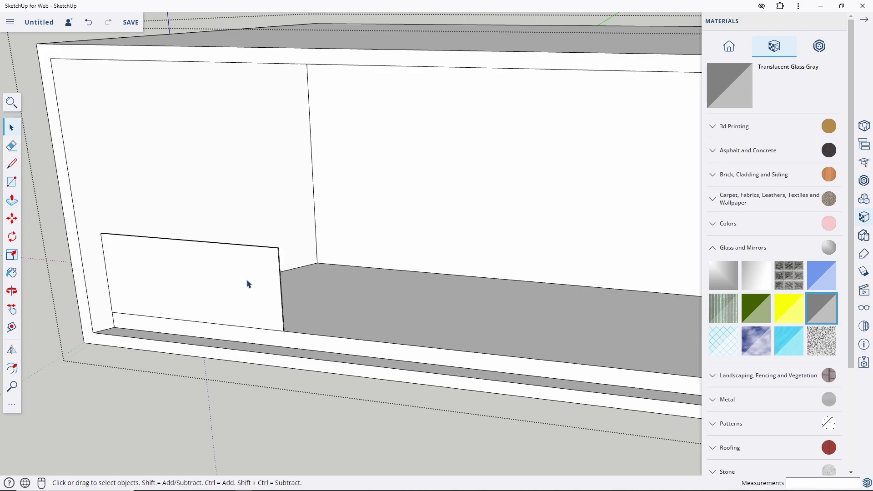
left_click(249, 284)
right_click(248, 282)
left_click(283, 369)
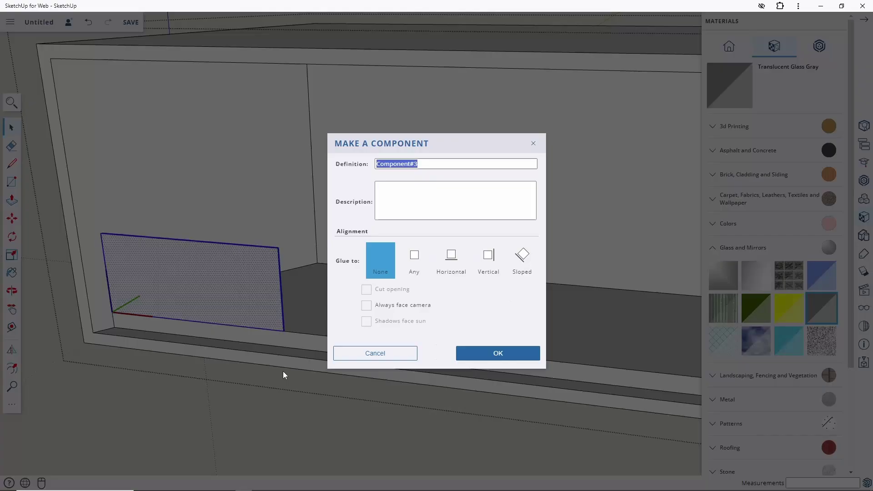
left_click(477, 359)
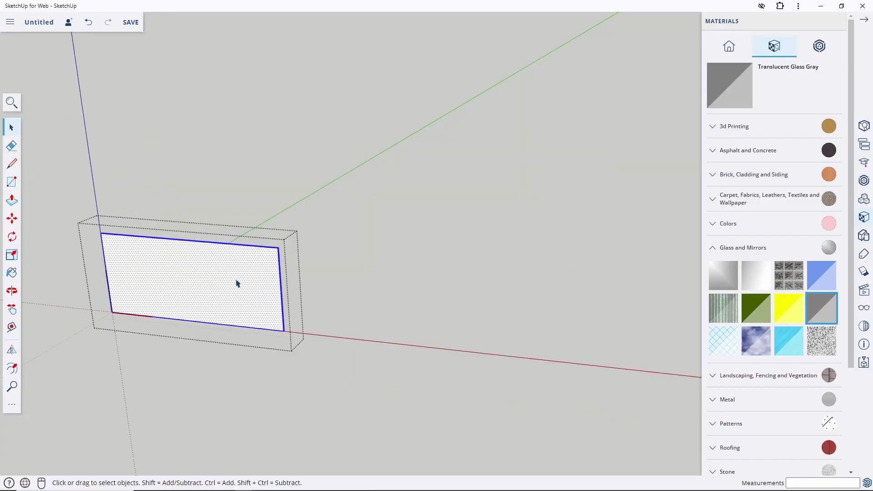
Paint the panel Translucent Glass Gray.
key("b")
left_click(237, 283)
key("space")
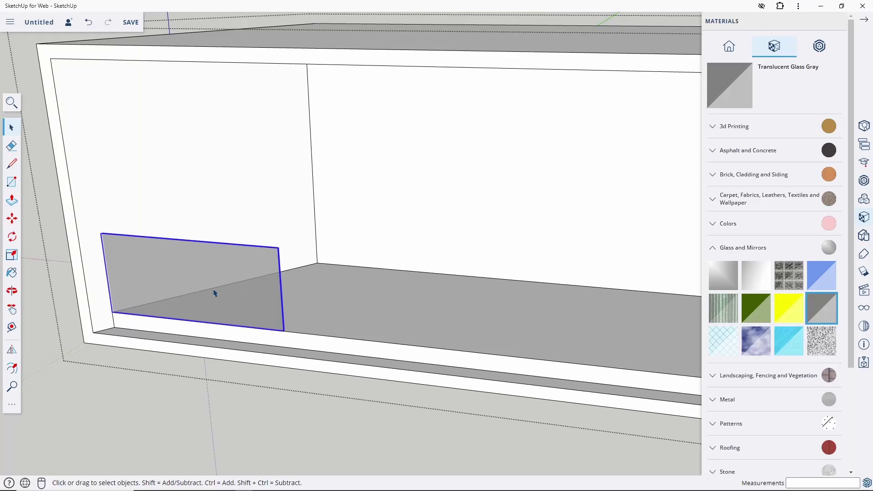
key("m")
scroll(102, 315, "up", 5)
Array copies of the glass panel along the front edge, undoing an accidental delete.
left_click(101, 316)
key("ctrl")
scroll(337, 335, "down", 3)
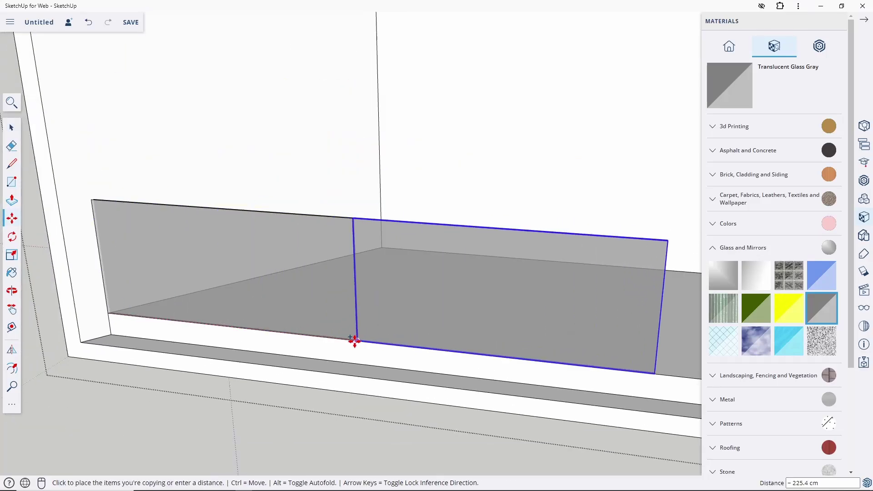
type("x")
key("Return")
key("space")
scroll(354, 341, "down", 5)
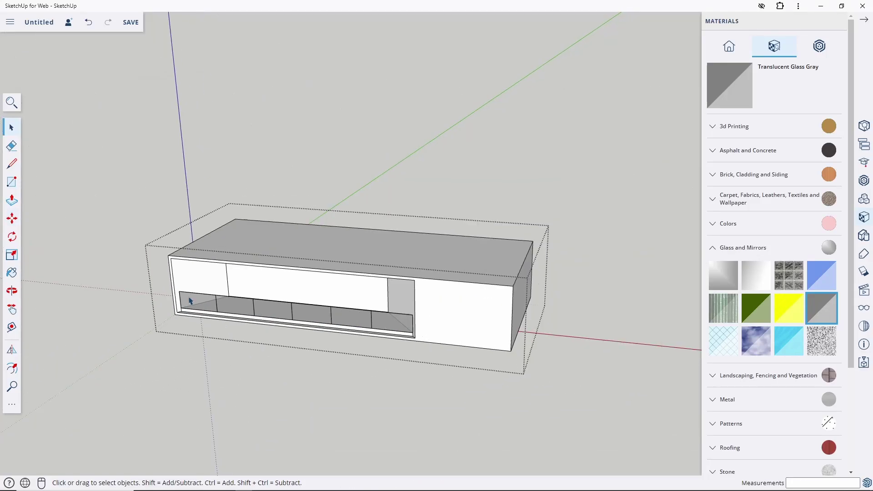
scroll(456, 321, "up", 2)
left_click(459, 323)
key("Delete")
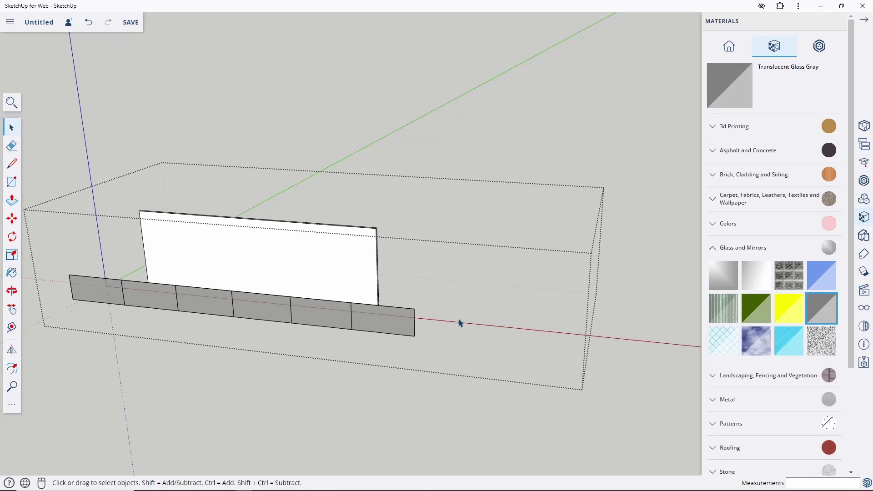
key("ctrl+z")
Select one of the glass panels to adjust its edges.
mouse_move(459, 323)
middle_mouse_down()
mouse_move(378, 253)
mouse_move(552, 283)
middle_mouse_up()
scroll(266, 349, "up", 2)
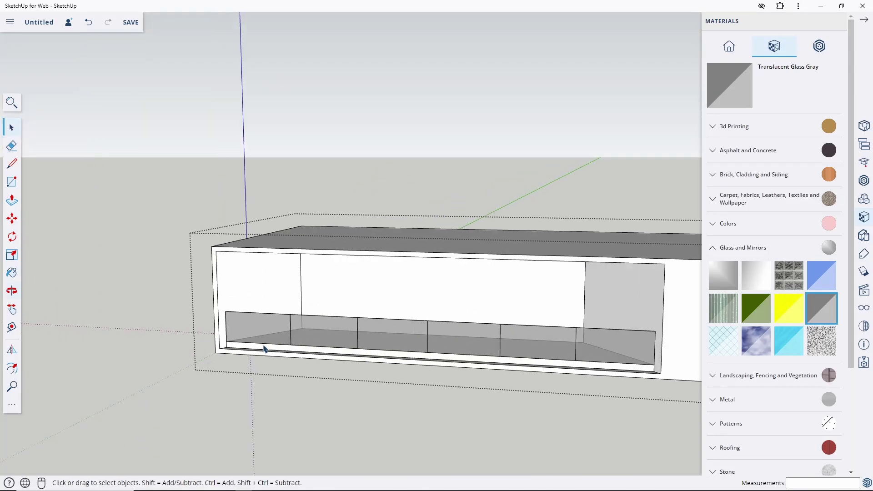
scroll(265, 349, "up", 3)
left_click(290, 306)
scroll(321, 273, "up", 3)
scroll(342, 276, "up", 2)
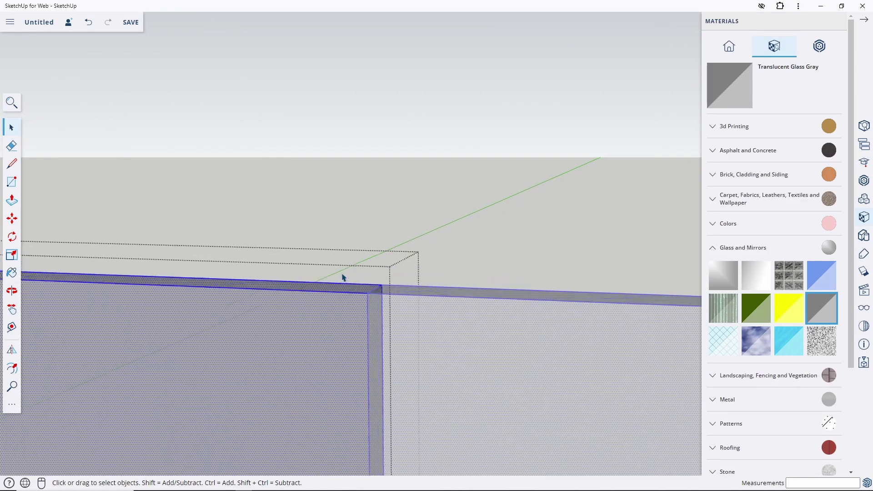
scroll(342, 277, "up", 2)
key("Escape")
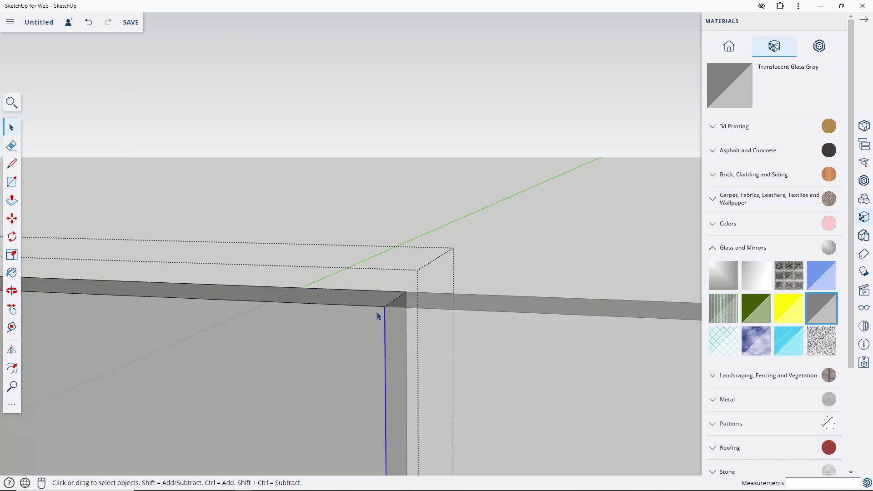
key("m")
key("space")
scroll(438, 238, "down", 5)
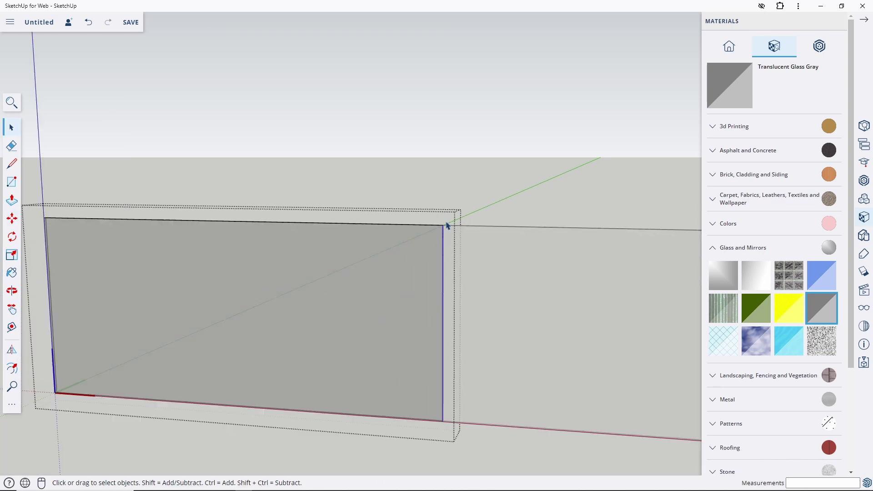
scroll(436, 239, "down", 3)
Shift the panel's right and left edges 1 cm inward to leave gaps.
key("m")
left_click(506, 282)
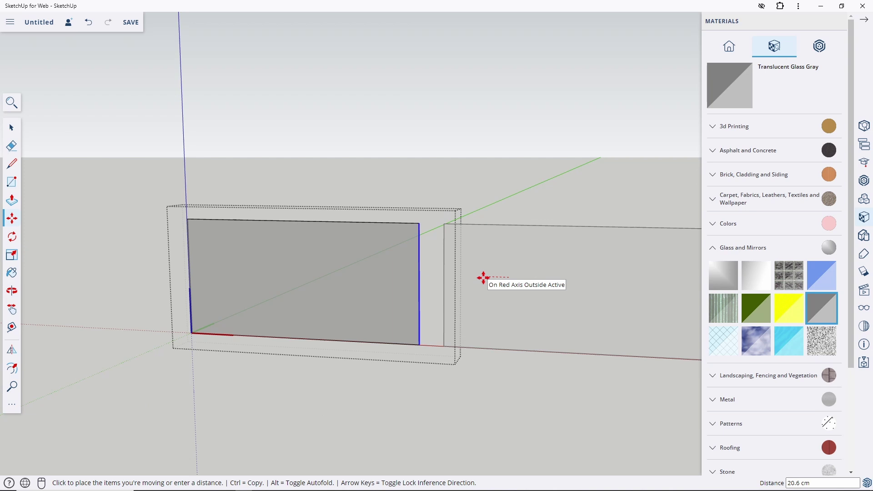
key("Return")
key("space")
left_click_drag(142, 176, 240, 441)
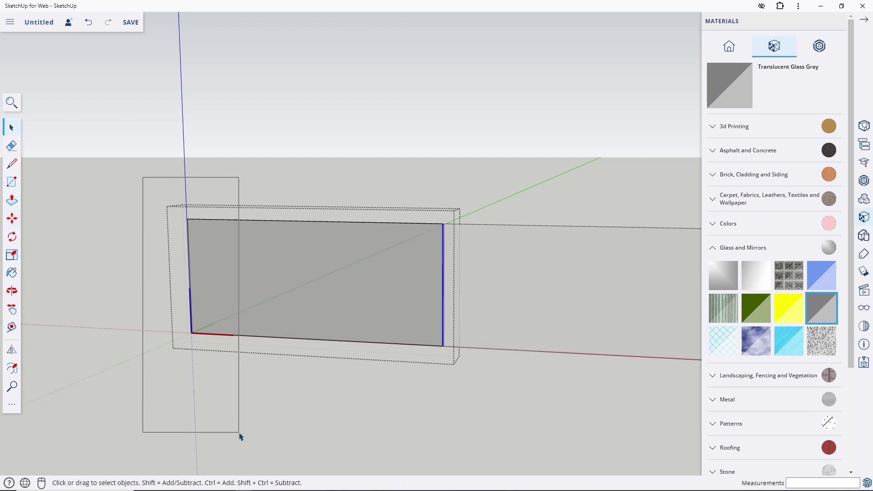
key("m")
left_click(254, 273)
type("1")
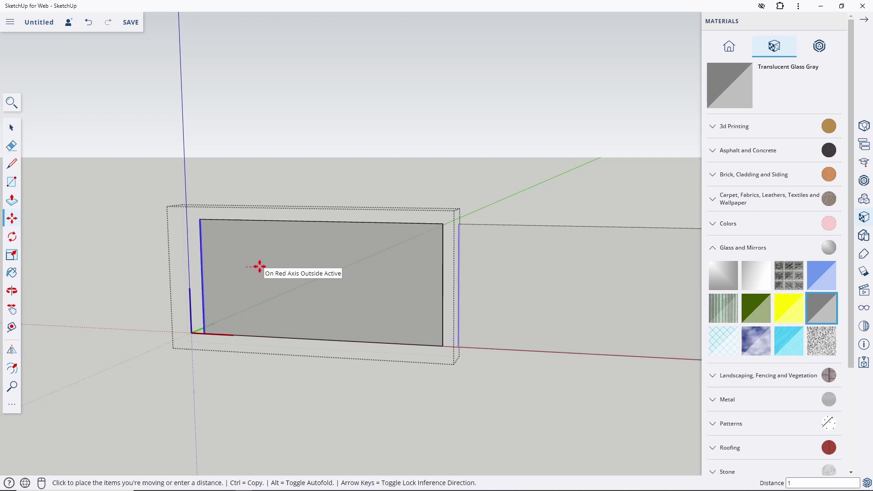
key("Return")
scroll(259, 271, "down", 3)
key("space")
scroll(134, 269, "down", 3)
mouse_move(134, 269)
middle_mouse_down()
mouse_move(422, 250)
mouse_move(288, 272)
middle_mouse_up()
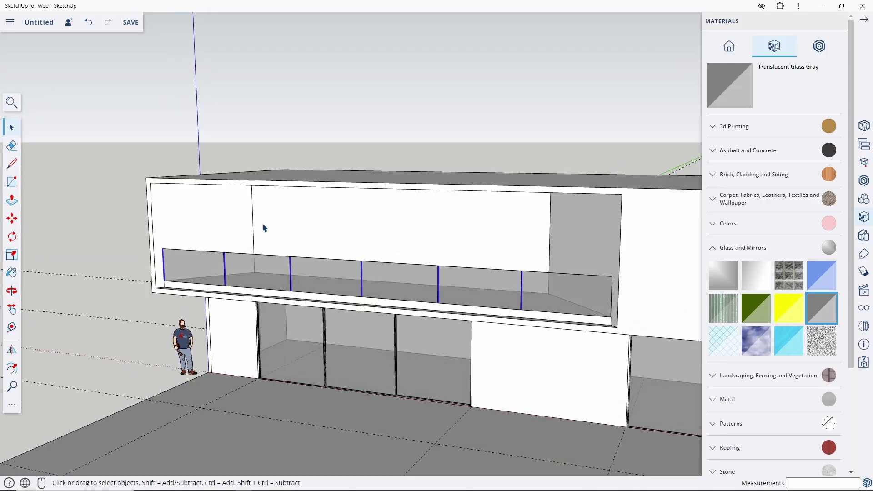
Enter the upper box and rear wall panel group, select its face, and cancel an inset.
double_click(321, 219)
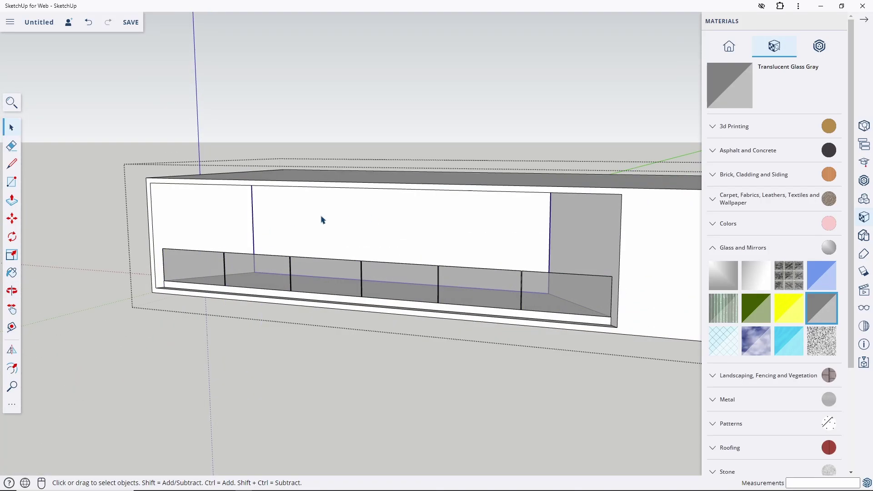
double_click(310, 222)
left_click(331, 222)
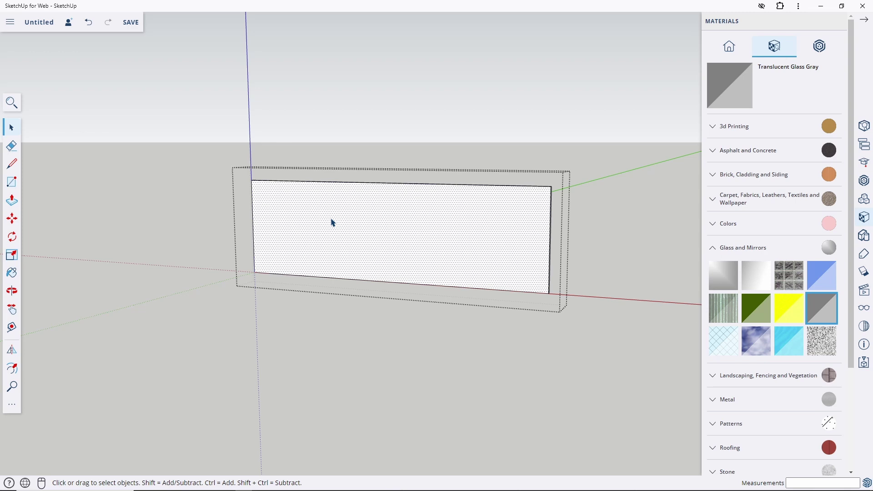
key("f")
left_click(253, 227)
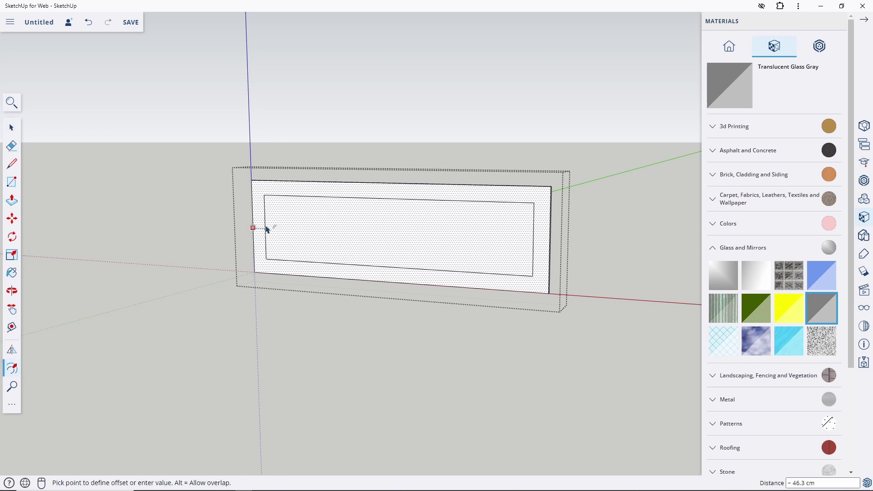
key("Escape")
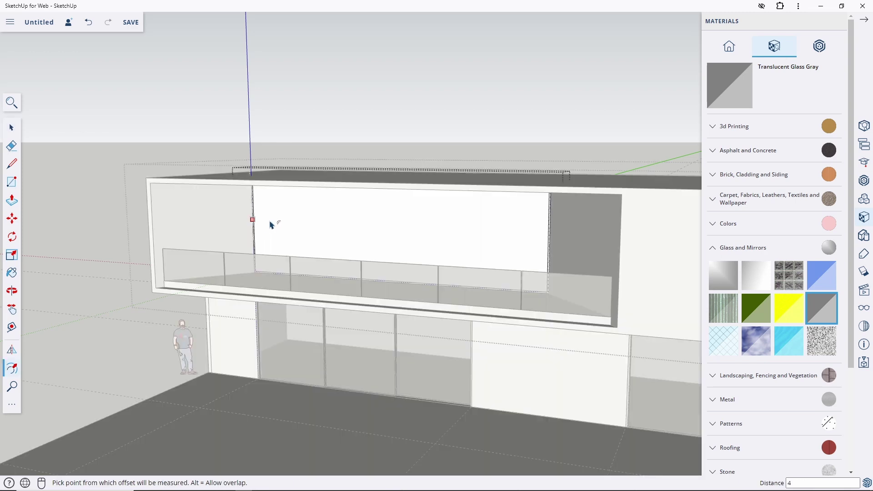
key("space")
Push/Pull the wall panel face 10 cm and push the bottom strip 4 cm.
key("p")
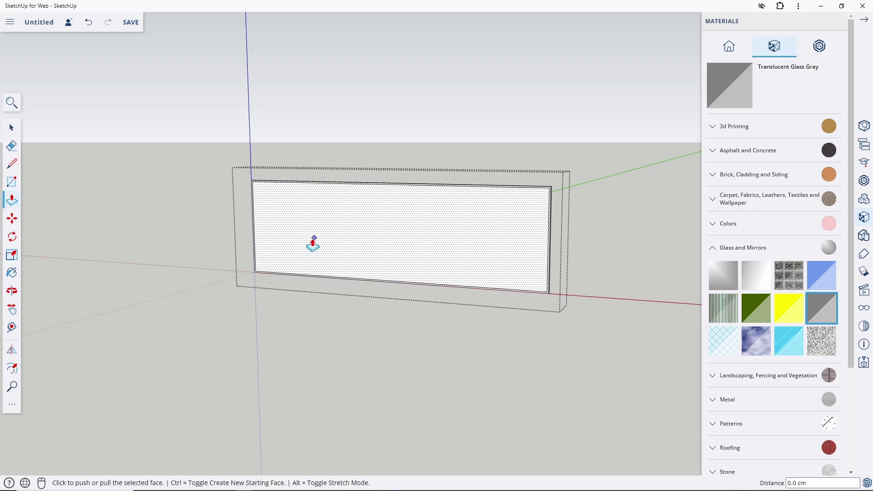
left_click(313, 239)
left_click(318, 222)
scroll(253, 273, "up", 3)
scroll(274, 274, "up", 3)
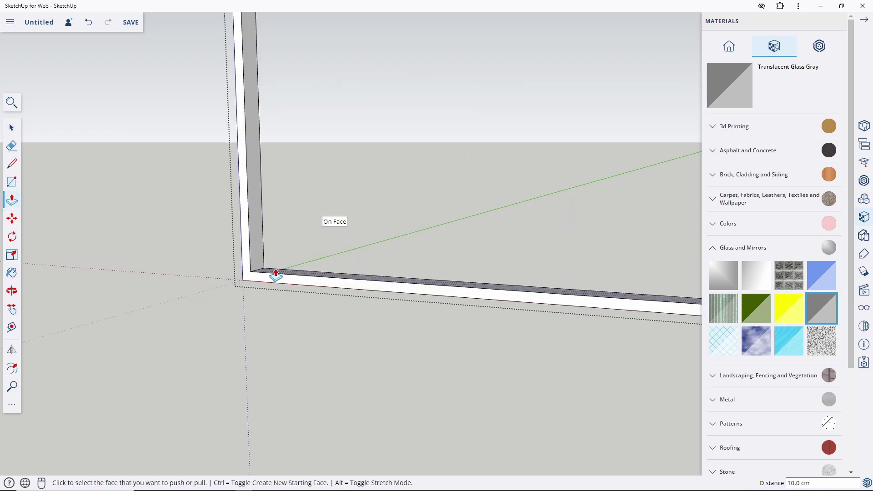
left_click(273, 275)
left_click(250, 300)
Erase the bottom strip, then undo this first frame attempt.
key("e")
left_click_drag(287, 250, 286, 283)
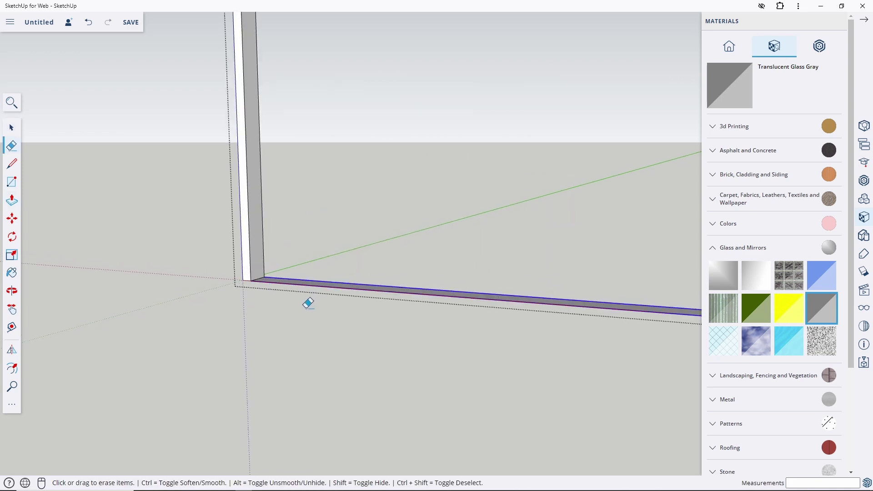
key("space")
scroll(209, 237, "down", 3)
scroll(219, 173, "up", 2)
triple_click(217, 153)
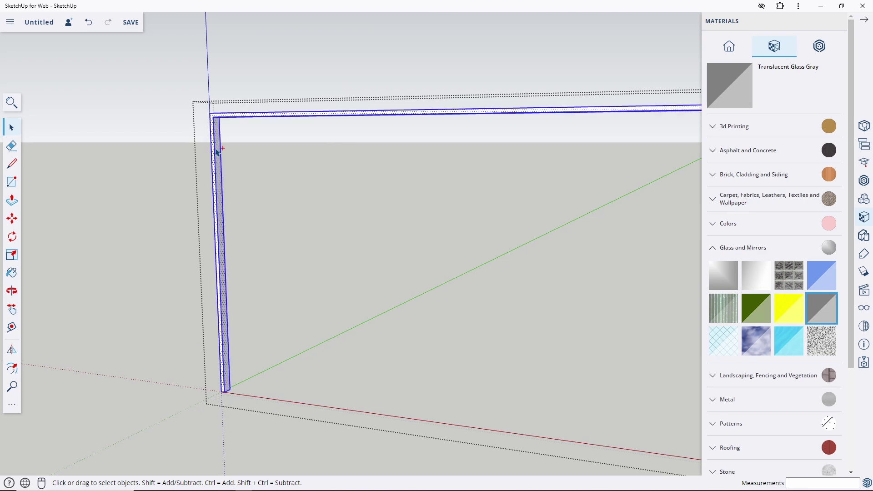
key("ctrl+z")
key("ctrl+z")
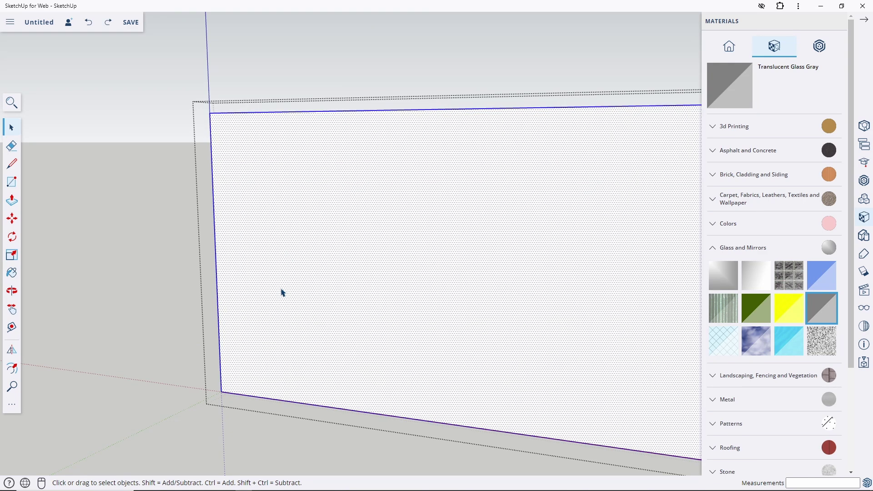
Offset a narrow inset outline on the wall face and push the inner face back 10 cm.
key("f")
left_click(218, 315)
key("Return")
key("space")
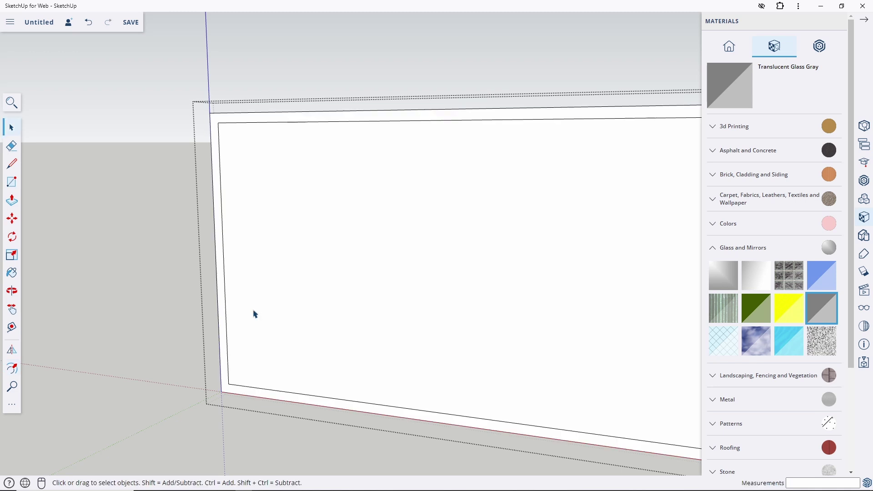
left_click(300, 326)
scroll(324, 328, "down", 3)
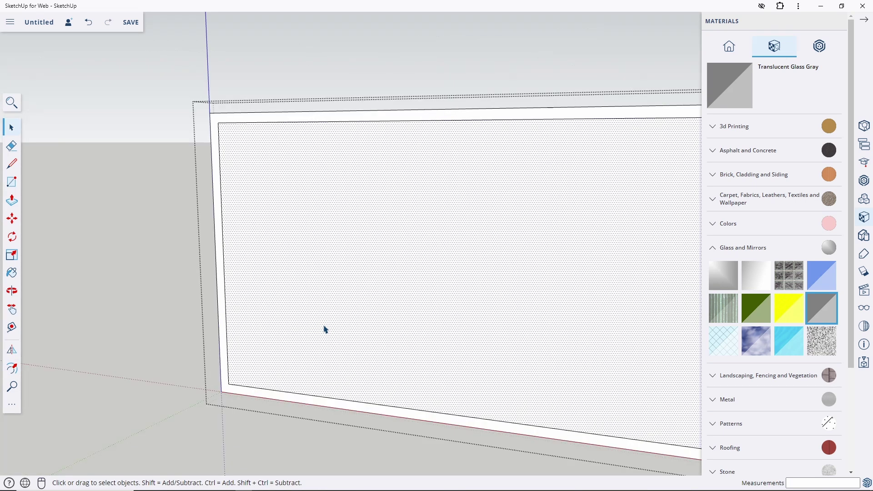
key("p")
left_click(329, 275)
Erase the frame's bottom strip and select the whole frame geometry.
scroll(244, 382, "up", 5)
left_click(244, 382)
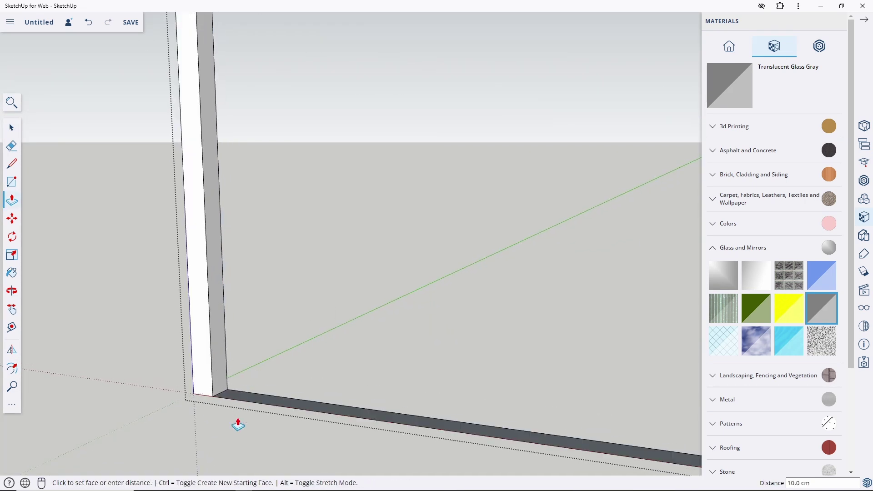
key("space")
key("e")
left_click_drag(273, 396, 216, 377)
key("space")
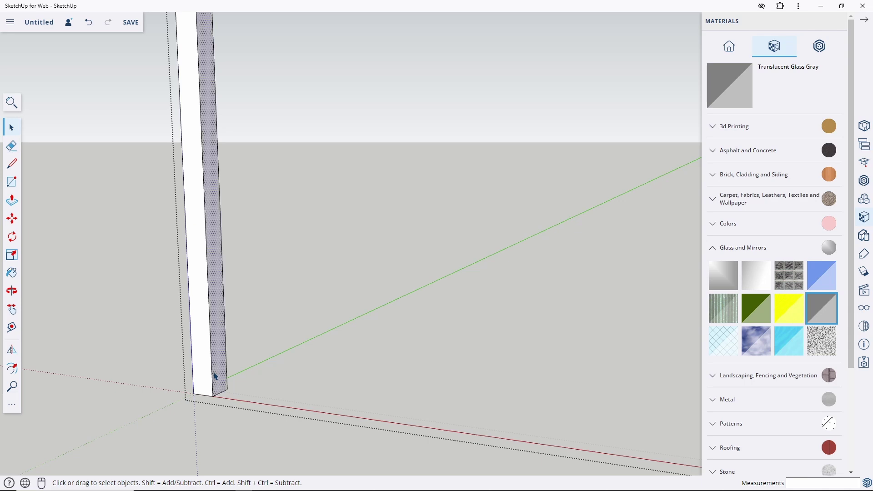
triple_click(216, 376)
Zoom out and orbit to a front view of the building.
key("r")
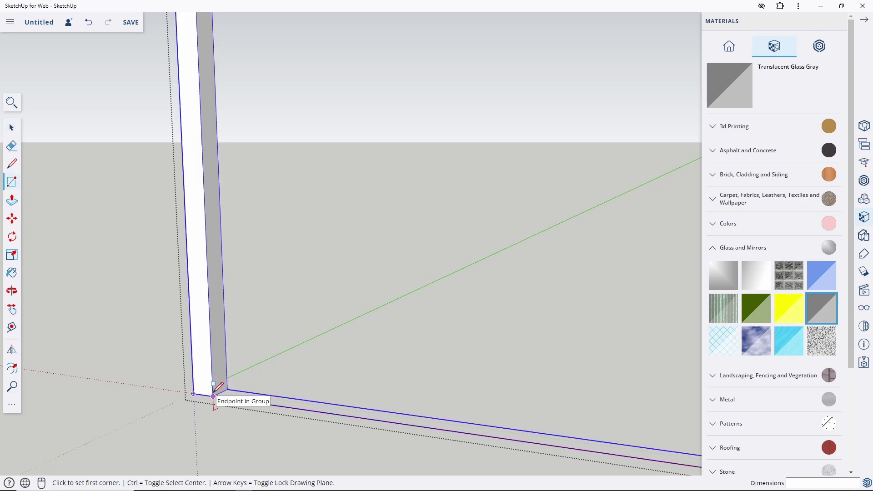
key("space")
scroll(216, 376, "down", 5)
scroll(225, 323, "down", 5)
middle_click_drag(224, 318, 253, 345)
Draw a line closing the base of the rear wall frame.
scroll(245, 345, "up", 5)
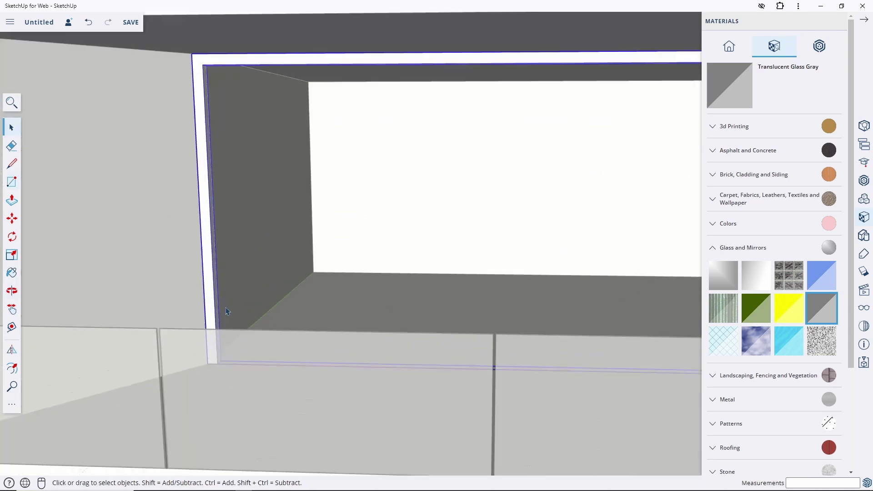
scroll(218, 370, "down", 2)
scroll(230, 347, "up", 4)
key("l")
left_click(232, 342)
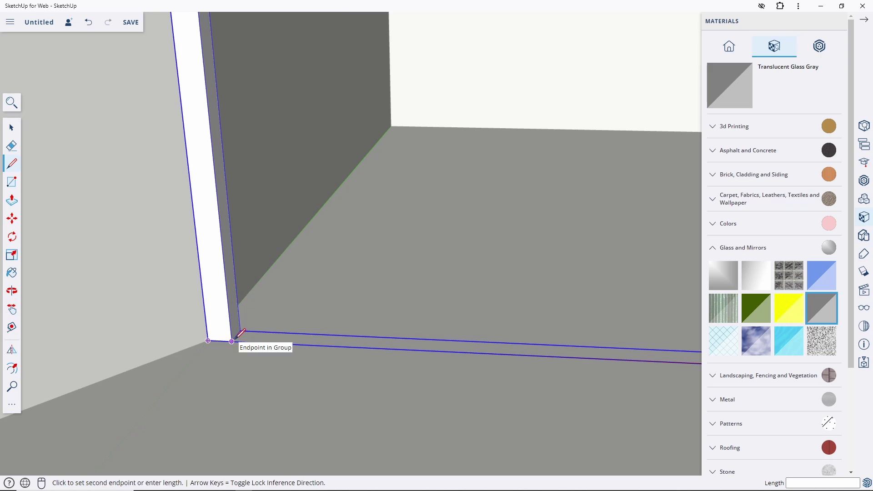
mouse_move(361, 361)
middle_mouse_down()
mouse_move(302, 335)
mouse_move(138, 362)
middle_mouse_up()
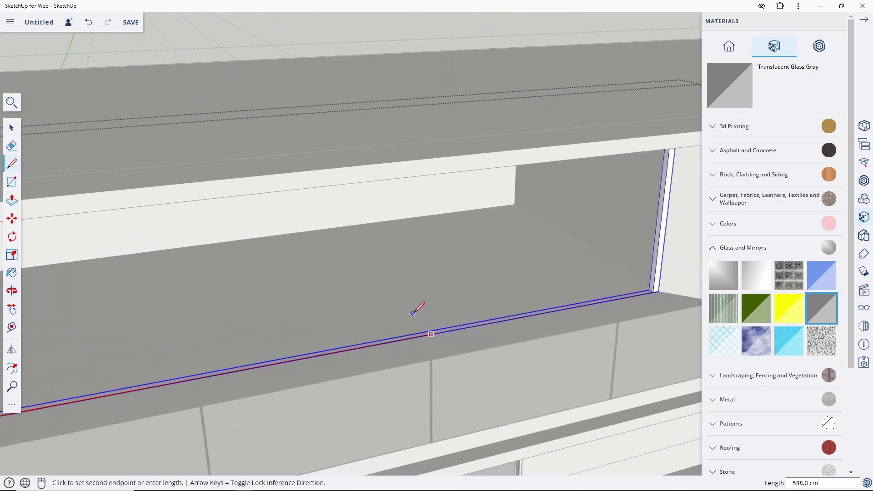
middle_click_drag(415, 306, 349, 340)
scroll(569, 358, "up", 3)
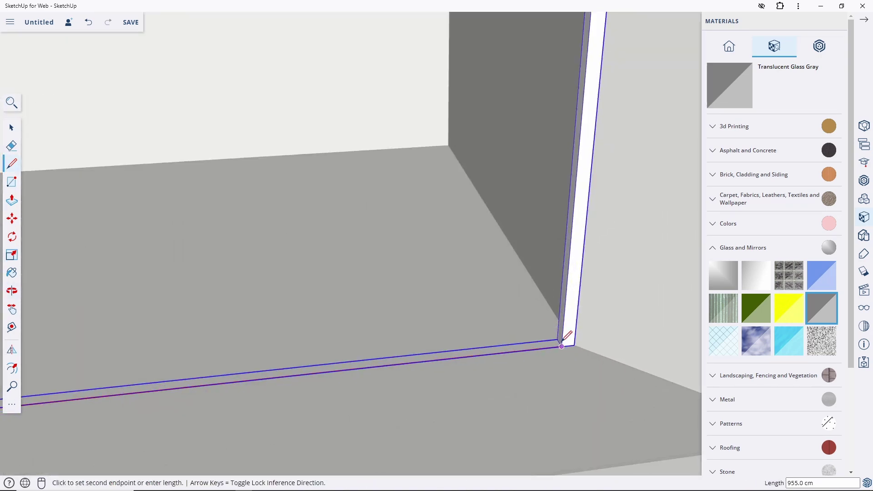
key("space")
Inside the window frame group, start dividing the bottom edge into segments.
double_click(541, 352)
scroll(538, 354, "down", 3)
scroll(537, 353, "down", 3)
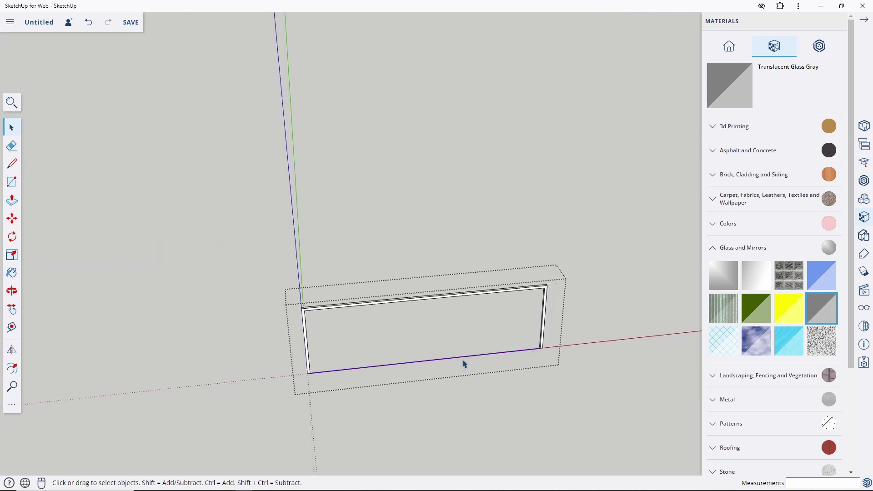
mouse_move(462, 360)
middle_mouse_down()
mouse_move(348, 322)
mouse_move(335, 364)
middle_mouse_up()
right_click(339, 361)
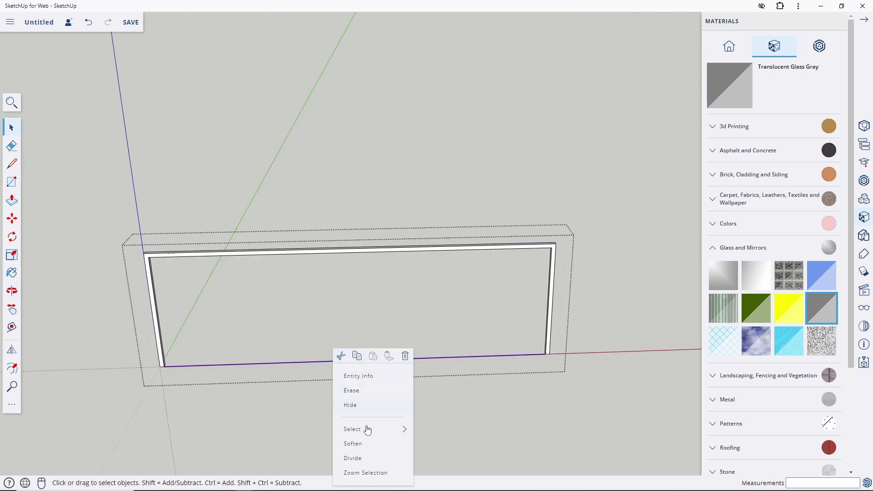
left_click(367, 459)
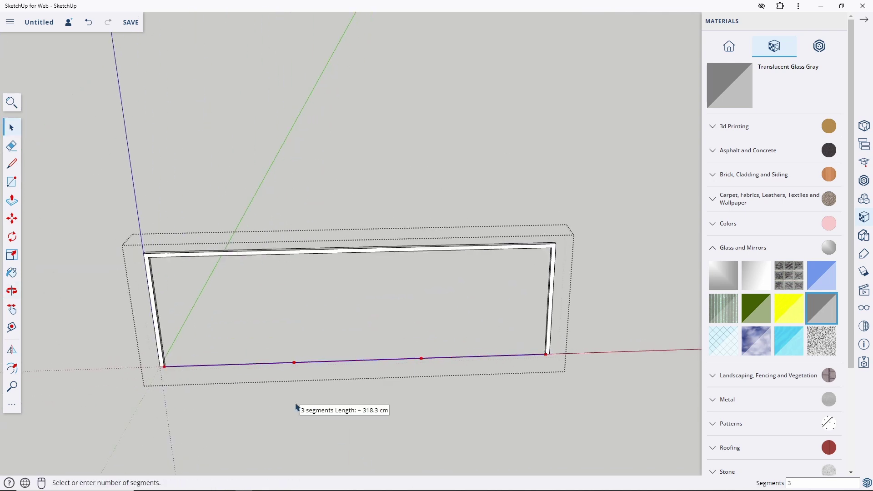
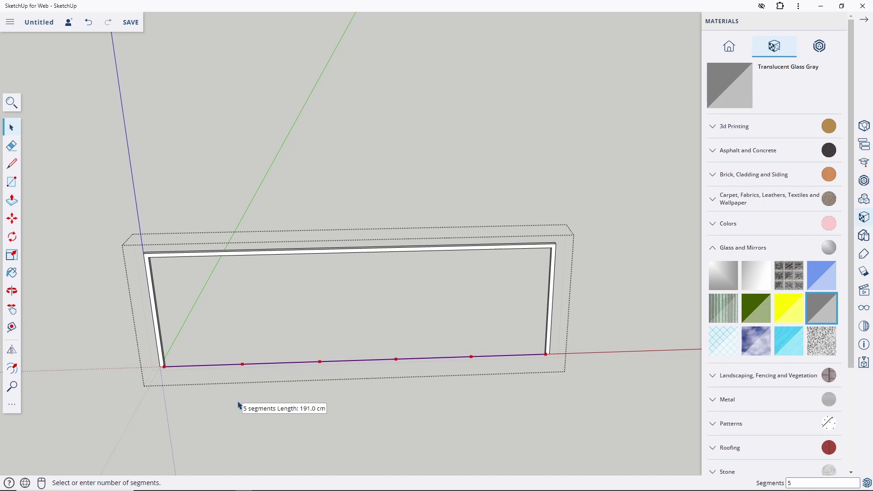
Divide the frame's 238.8 cm bottom edge into 4 equal segments.
left_click(268, 403)
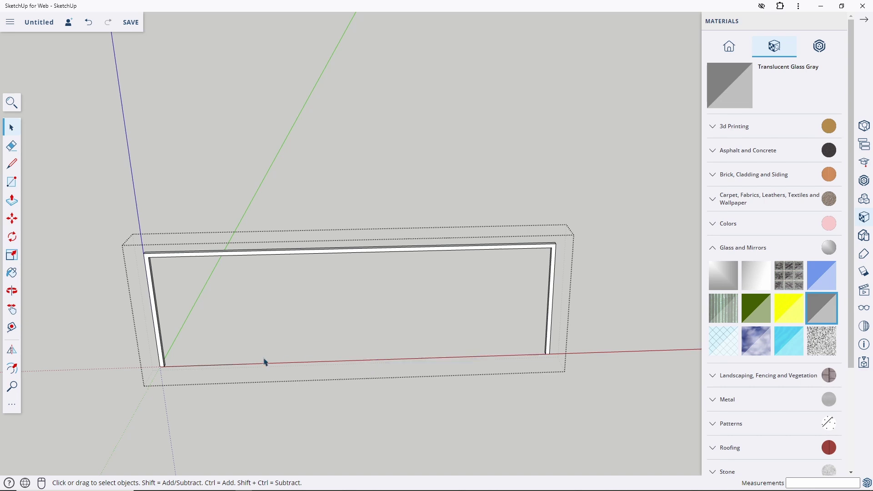
scroll(177, 362, "up", 3)
scroll(176, 362, "up", 2)
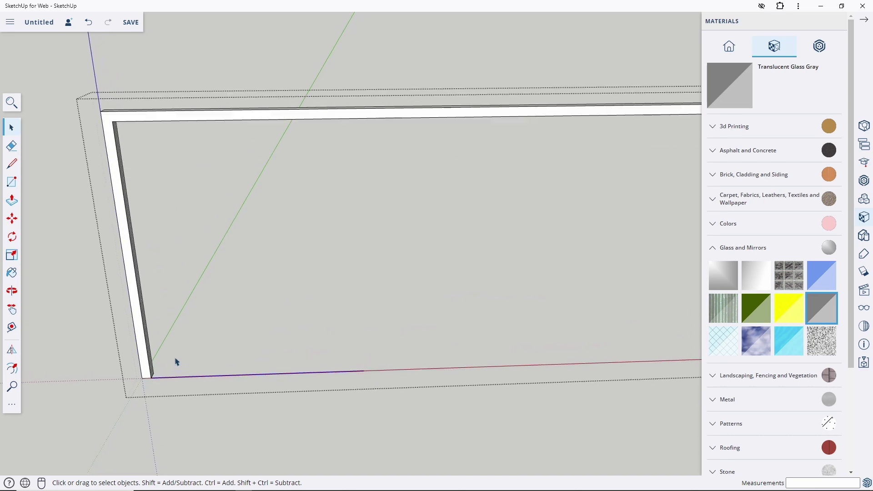
Place a vertical guide from the frame's lower corner at the first quarter point.
key("t")
scroll(171, 362, "up", 2)
scroll(156, 371, "up", 2)
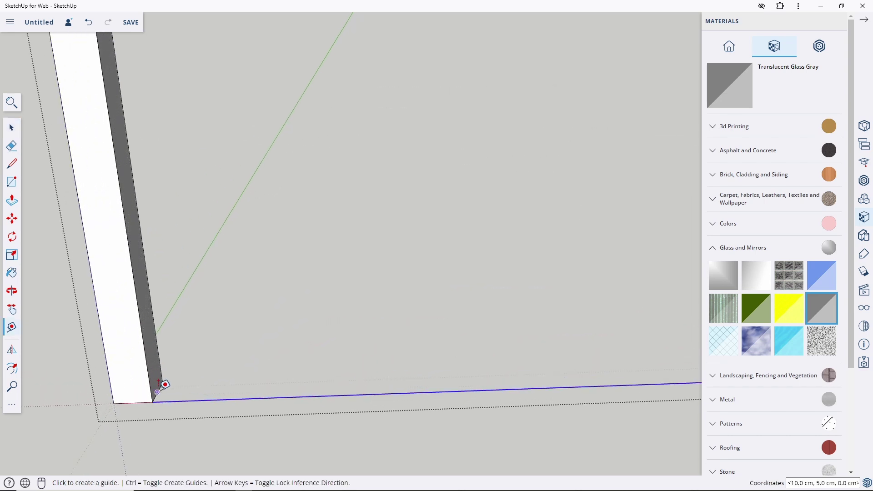
left_click(157, 389)
scroll(166, 362, "down", 2)
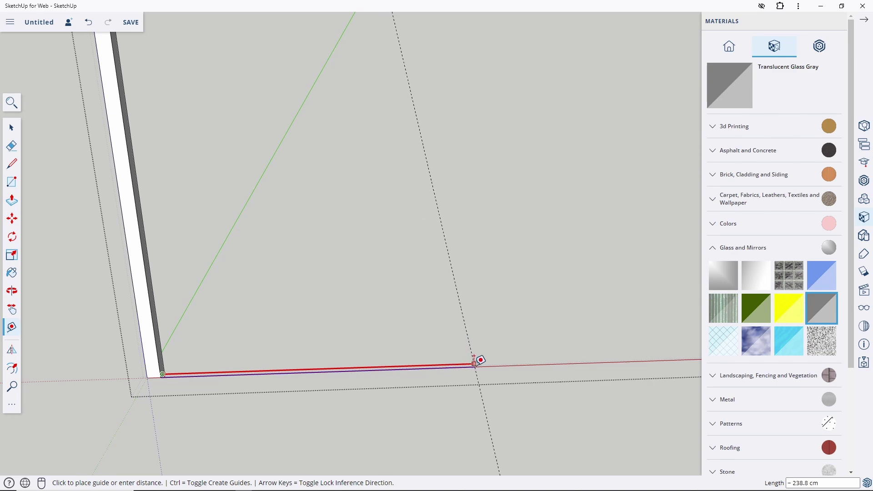
left_click(470, 366)
key("space")
scroll(274, 353, "down", 2)
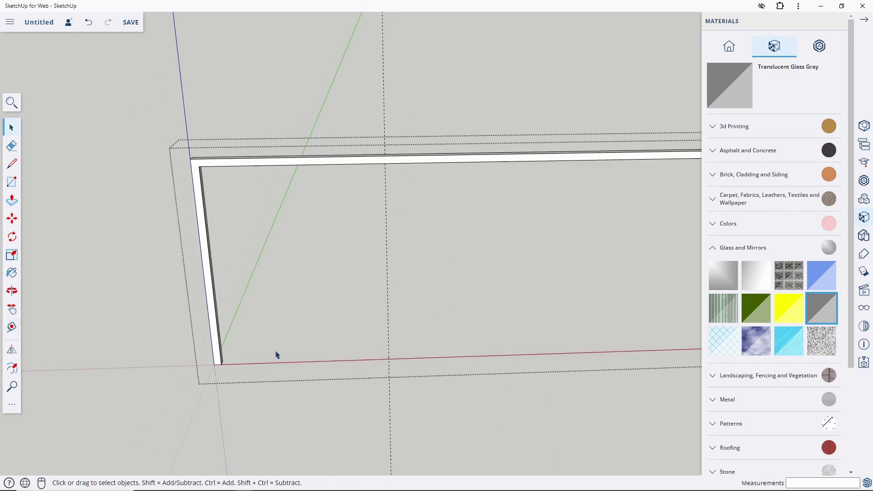
scroll(275, 353, "down", 1)
scroll(568, 343, "up", 3)
scroll(569, 343, "up", 2)
Select the frame's side post and start a Move+Ctrl copy, then cancel it.
triple_click(555, 334)
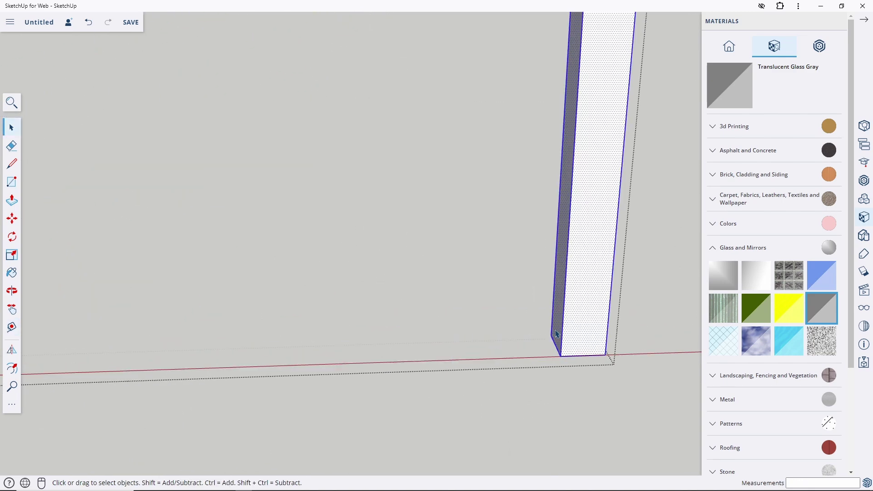
key("m")
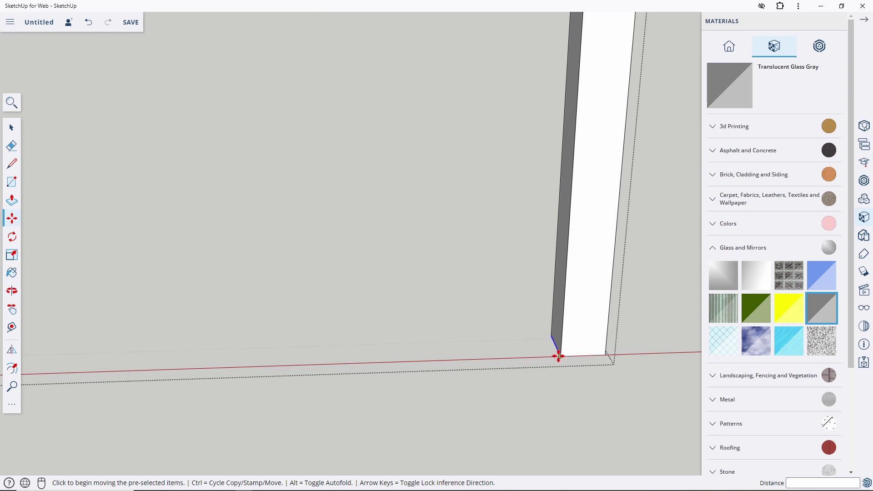
left_click(558, 356)
key("ctrl")
type("10")
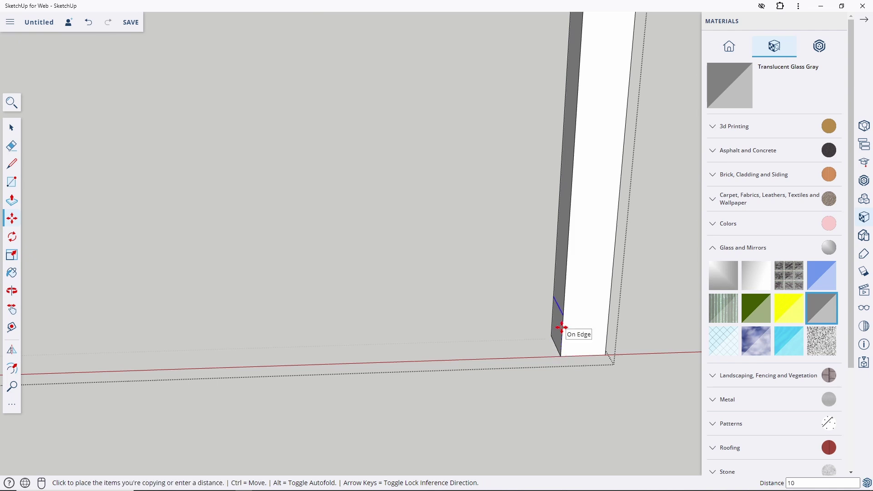
key("Return")
mouse_move(562, 327)
middle_mouse_down()
mouse_move(672, 264)
mouse_move(341, 361)
mouse_move(101, 454)
mouse_move(573, 376)
mouse_move(430, 363)
middle_mouse_up()
key("space")
Try Push/Pull on the frame while orbiting to face it front-on.
key("p")
scroll(375, 343, "up", 3)
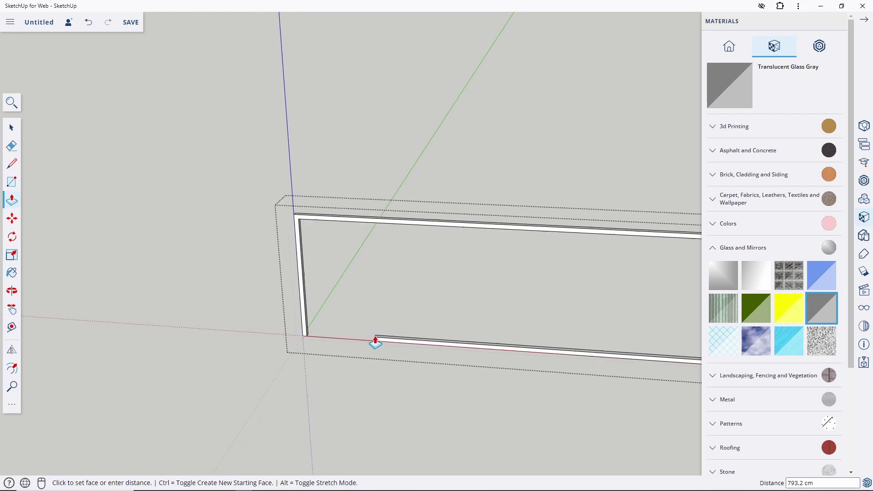
mouse_move(375, 343)
middle_mouse_down()
mouse_move(410, 267)
mouse_move(429, 389)
mouse_move(425, 312)
mouse_move(414, 369)
middle_mouse_up()
scroll(429, 390, "up", 5)
key("space")
scroll(398, 359, "up", 3)
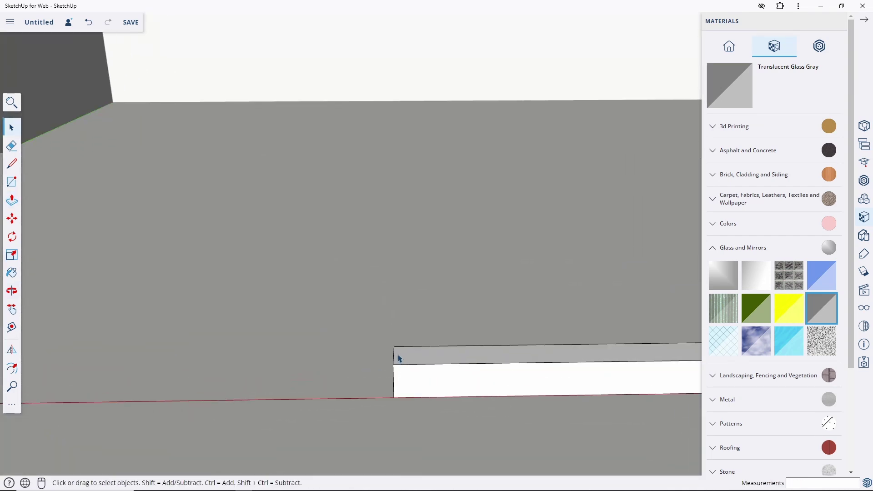
Copy the piece from the bottom rail corner toward the guide, then inspect inside the frame.
key("m")
left_click(430, 347)
key("ctrl")
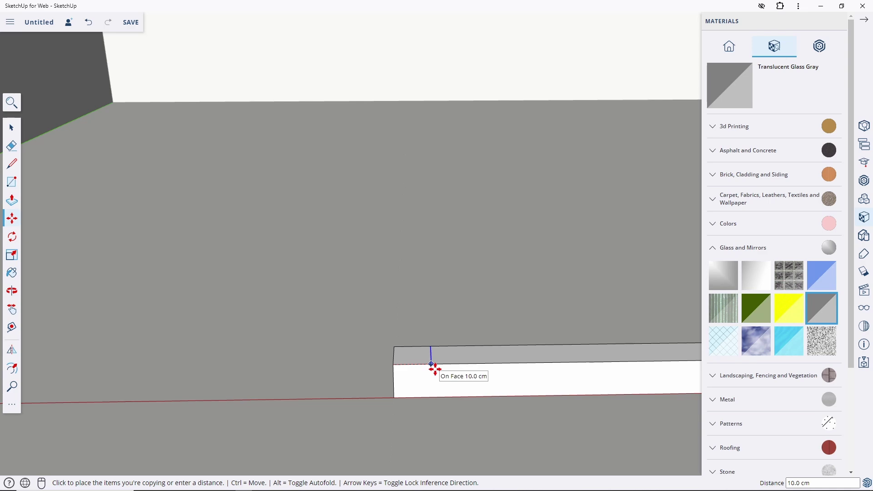
key("space")
key("p")
mouse_move(383, 409)
middle_mouse_down()
mouse_move(271, 224)
mouse_move(264, 86)
mouse_move(320, 203)
middle_mouse_up()
key("space")
mouse_move(429, 260)
middle_mouse_down()
mouse_move(357, 451)
mouse_move(323, 329)
mouse_move(360, 371)
middle_mouse_up()
Select the whole window frame and zoom in on the mullion's inner corner.
scroll(361, 365, "up", 3)
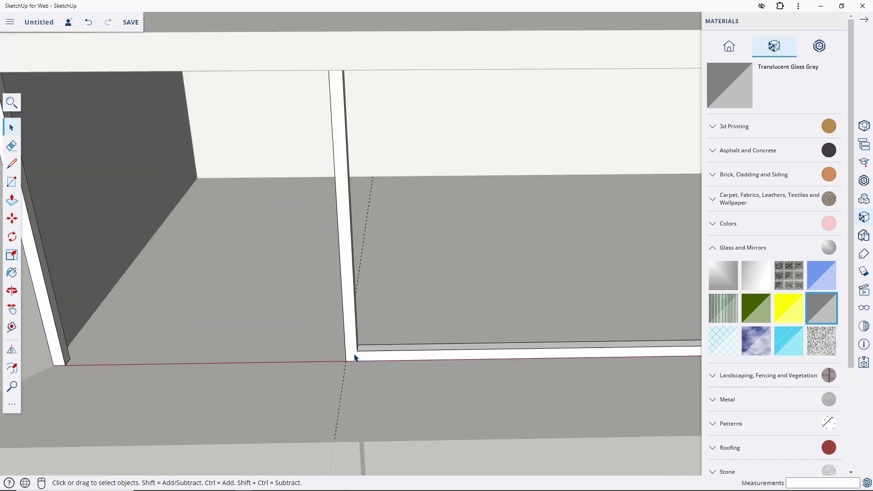
triple_click(355, 358)
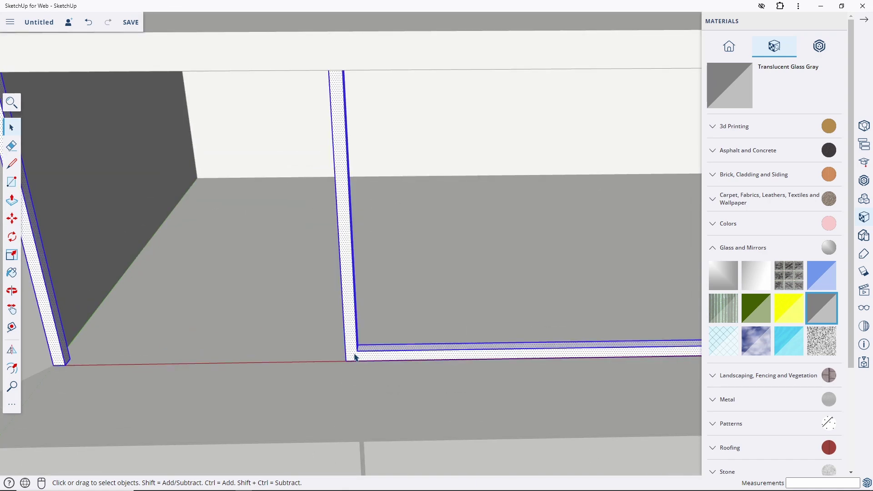
scroll(355, 357, "down", 2)
scroll(356, 357, "down", 3)
scroll(250, 380, "down", 2)
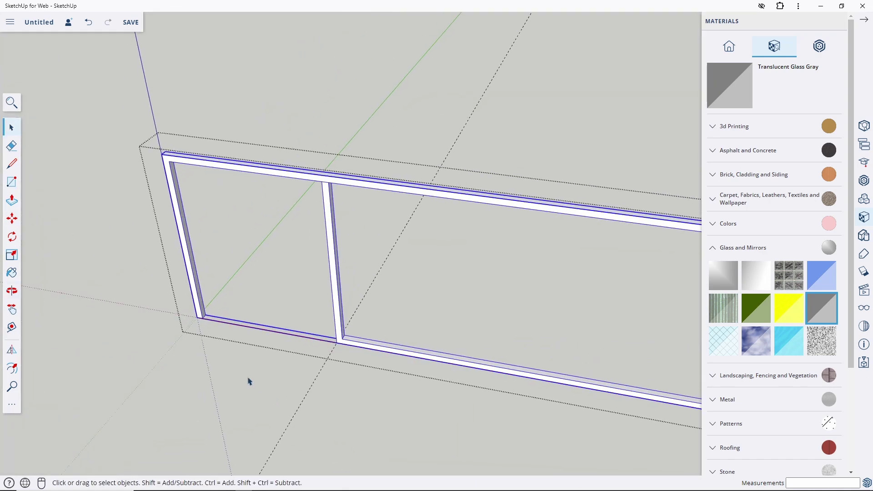
scroll(249, 380, "down", 2)
scroll(234, 343, "up", 3)
scroll(302, 347, "up", 3)
Draw a 10 by 10 square at the mullion corner and push/pull it up.
key("r")
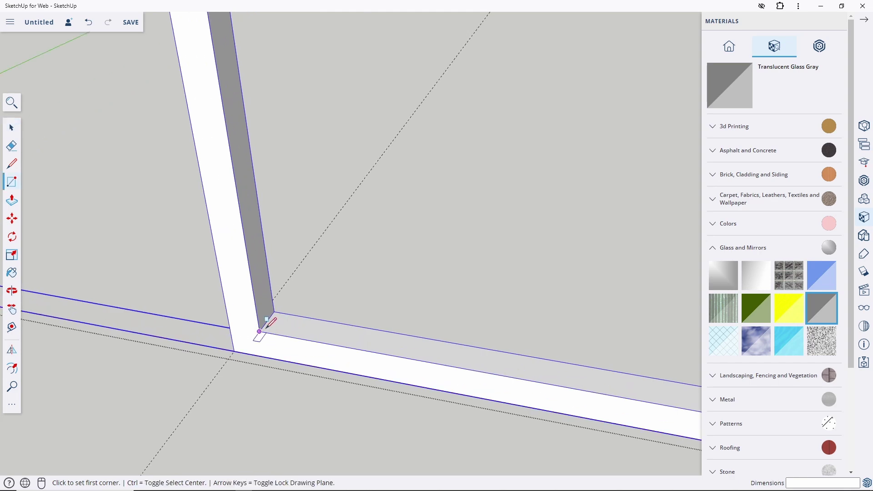
left_click(259, 332)
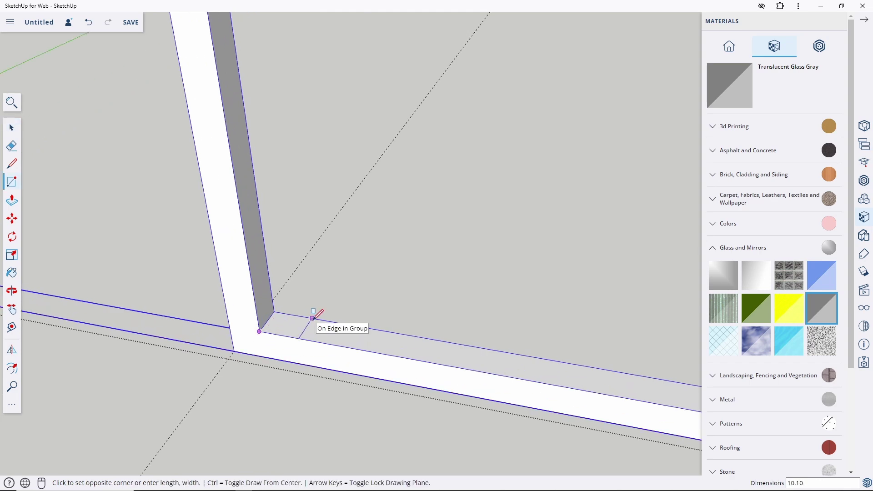
left_click(312, 318)
key("space")
key("p")
left_click(283, 328)
scroll(331, 343, "down", 3)
mouse_move(331, 342)
middle_mouse_down()
mouse_move(326, 166)
mouse_move(315, 326)
middle_mouse_up()
scroll(315, 163, "down", 3)
Make the middle mullion a component.
key("space")
left_click(300, 314)
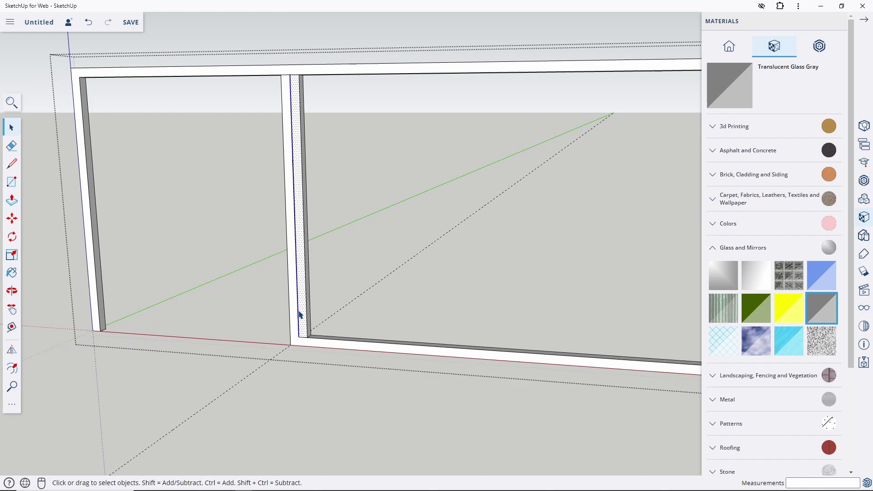
right_click(302, 311)
left_click(337, 372)
left_click(486, 358)
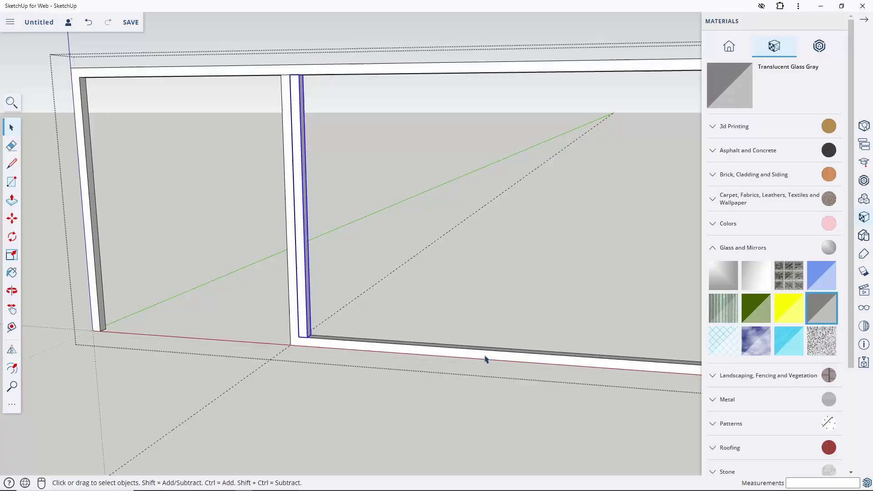
Shift the mullion component 10 cm sideways.
scroll(308, 354, "up", 3)
scroll(306, 337, "up", 2)
key("m")
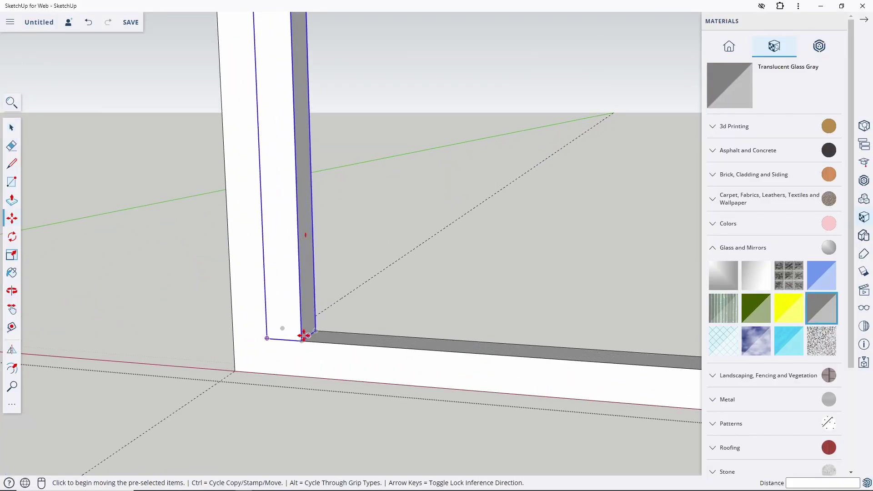
left_click(302, 335)
left_click(269, 333)
Copy the mullion with Move+Ctrl and array it into three evenly spaced mullions.
left_click(267, 338)
key("ctrl")
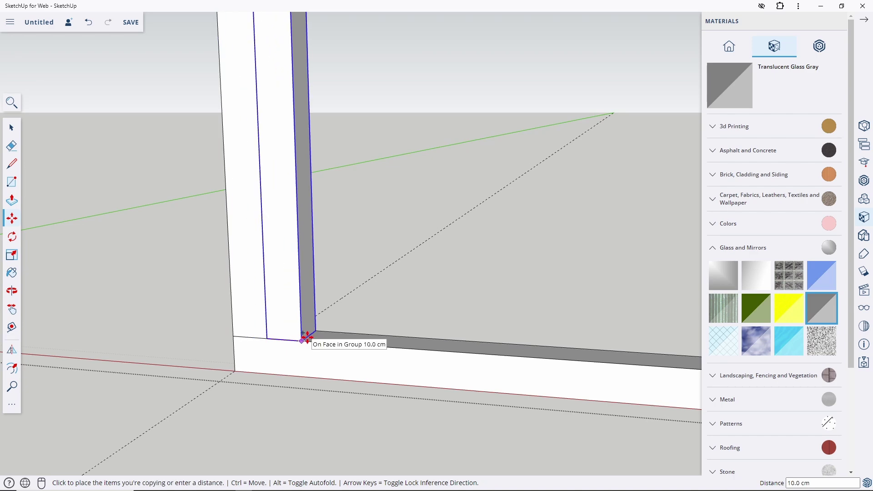
scroll(273, 335, "down", 3)
scroll(204, 322, "down", 2)
scroll(437, 327, "up", 3)
scroll(455, 314, "up", 1)
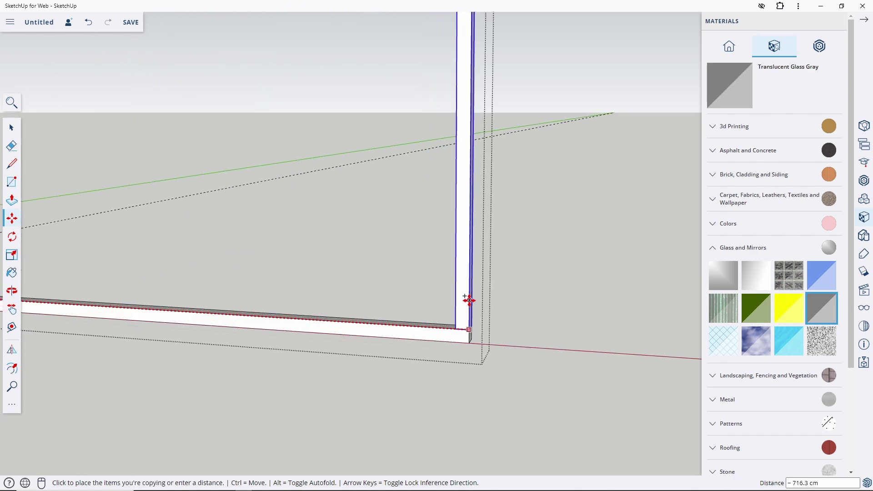
key("Return")
scroll(468, 301, "down", 3)
key("space")
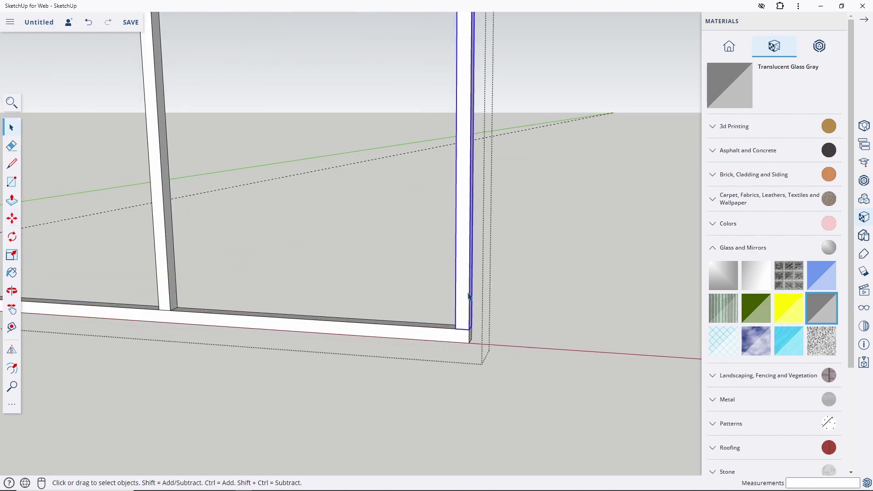
scroll(359, 288, "down", 3)
middle_click_drag(253, 269, 300, 335)
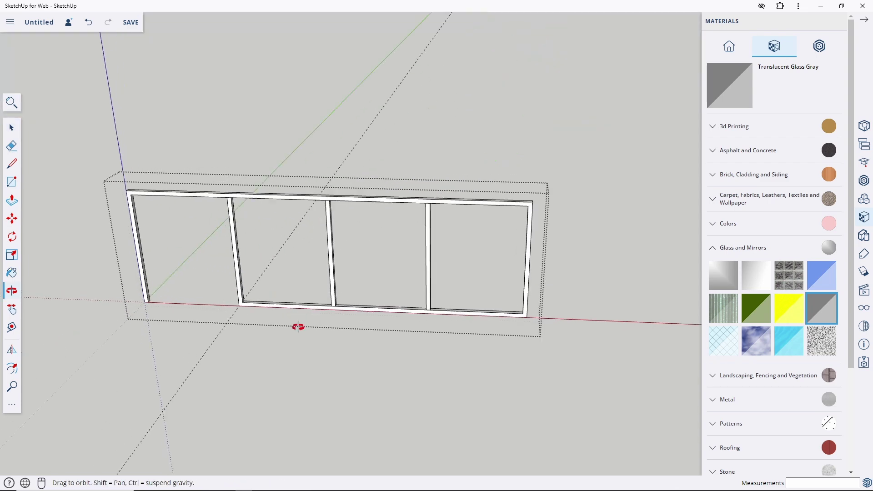
Draw a rectangle filling the left pane of the window frame.
scroll(168, 301, "up", 3)
scroll(141, 300, "up", 2)
key("r")
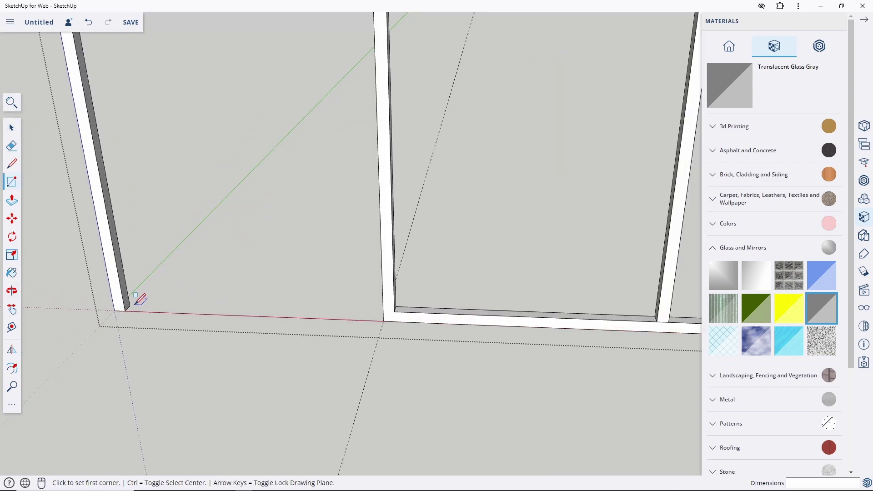
left_click(125, 311)
scroll(341, 172, "down", 3)
scroll(342, 153, "up", 2)
left_click(335, 157)
key("space")
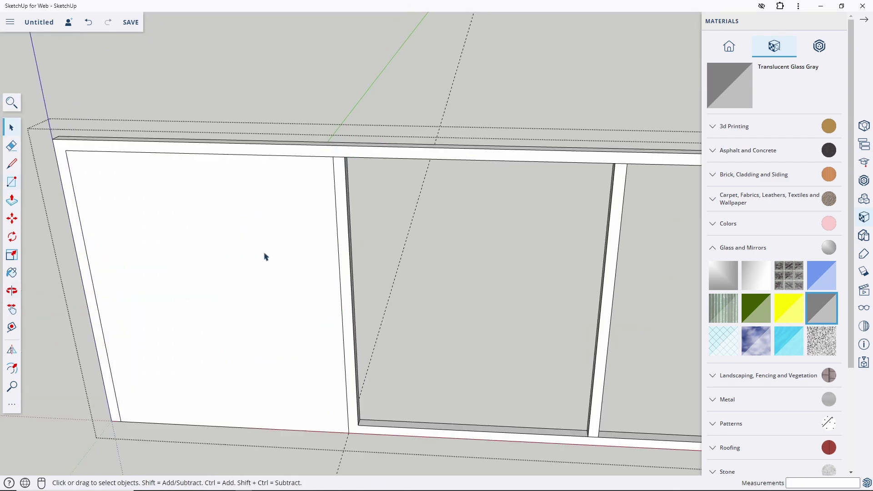
Group the left pane face.
key("p")
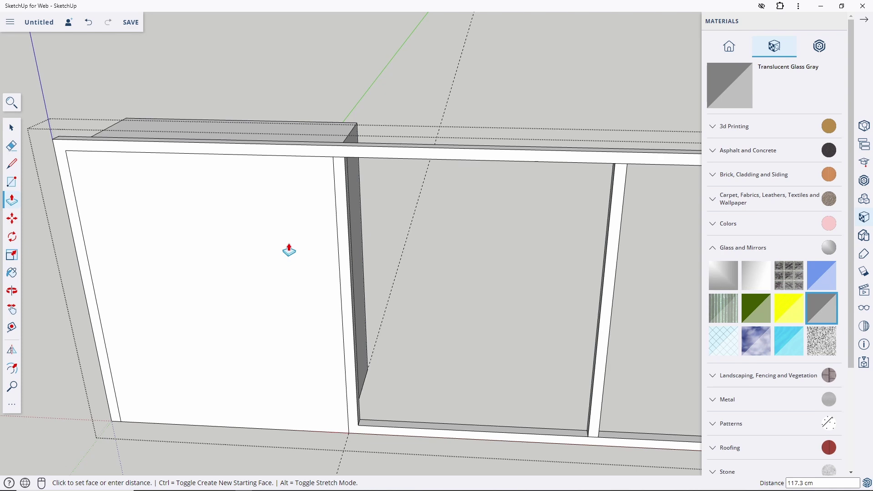
key("space")
left_click(278, 245)
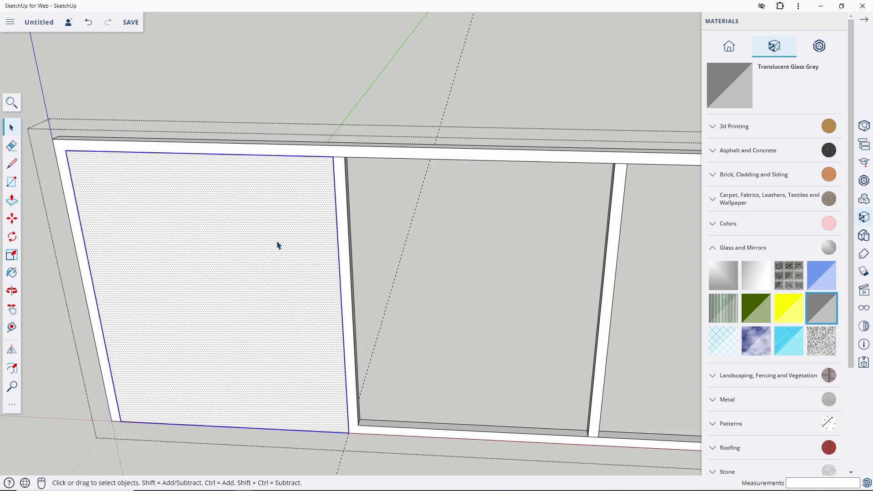
right_click(277, 244)
left_click(315, 380)
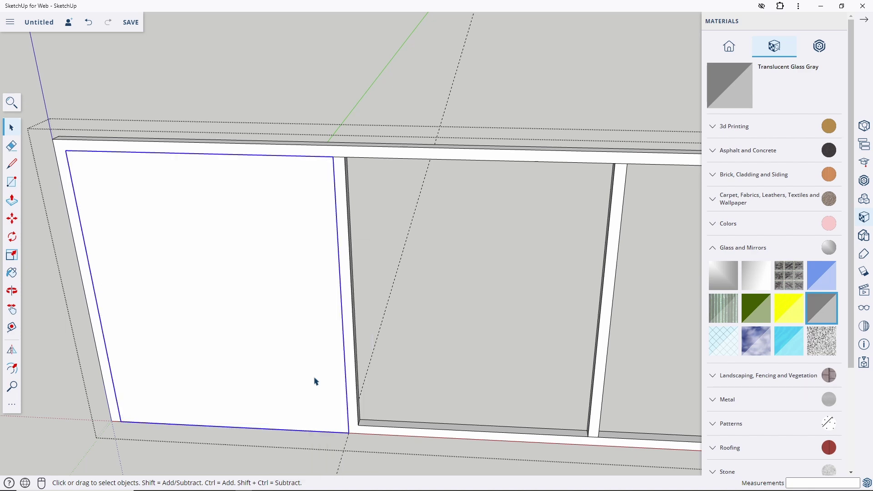
Draw a glass rectangle inside the next pane of the frame.
scroll(296, 380, "up", 3)
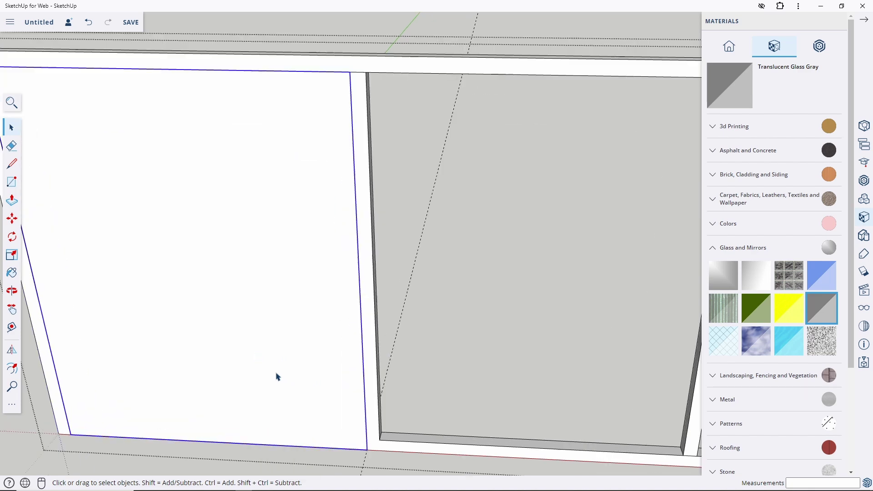
key("m")
key("space")
key("r")
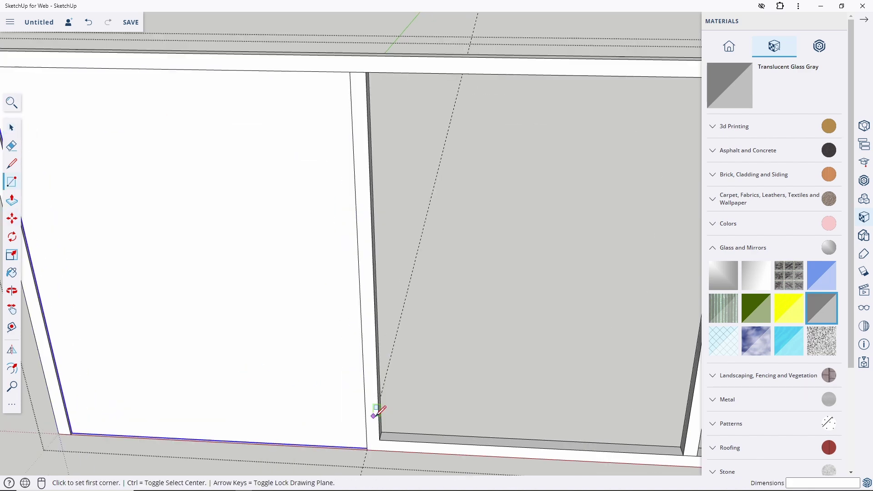
scroll(393, 454, "up", 2)
left_click(391, 457)
scroll(236, 391, "down", 3)
scroll(287, 376, "down", 3)
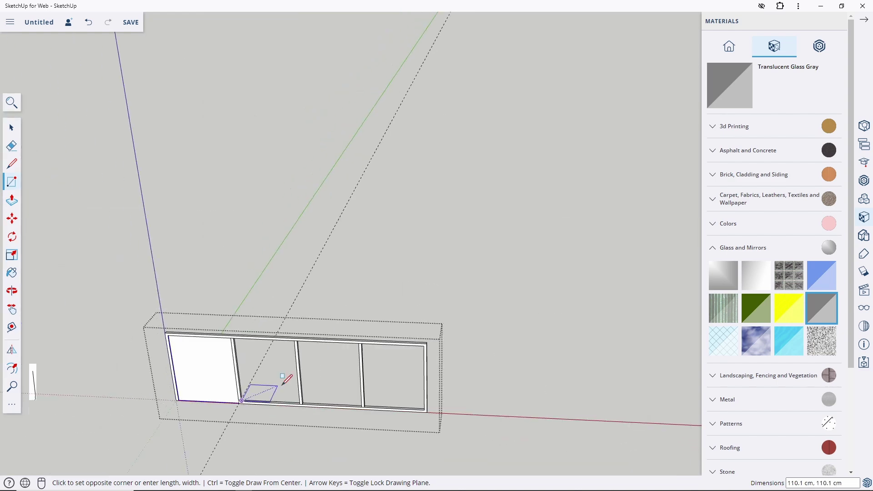
middle_click_drag(287, 376, 419, 309)
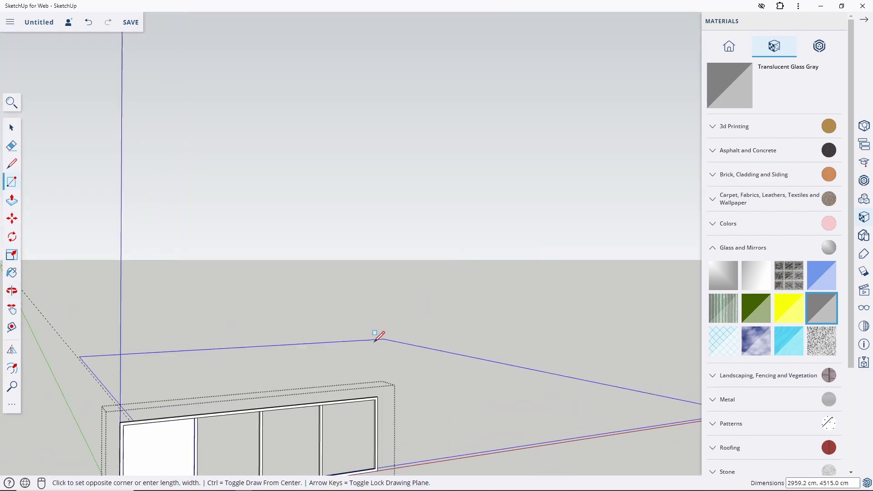
scroll(302, 341, "down", 3)
scroll(376, 335, "up", 5)
scroll(388, 317, "up", 3)
scroll(364, 337, "down", 2)
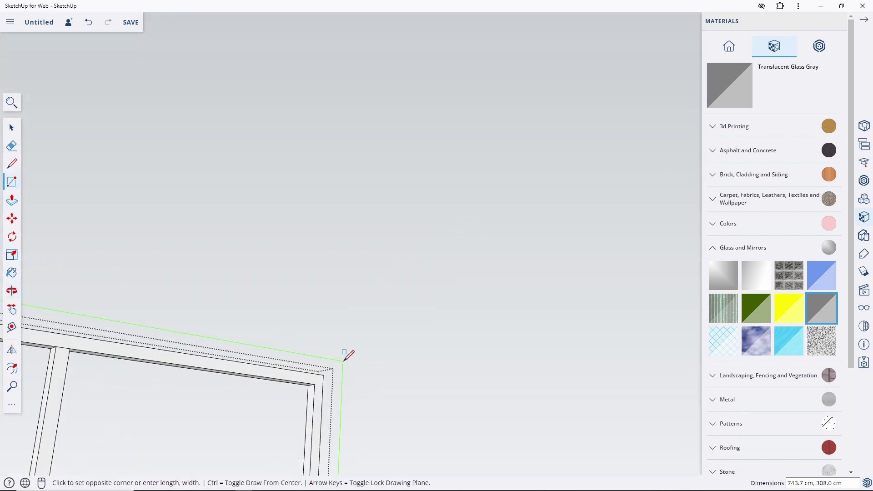
scroll(306, 381, "up", 5)
key("space")
Push the new glass face in slightly and select the recessed face.
key("p")
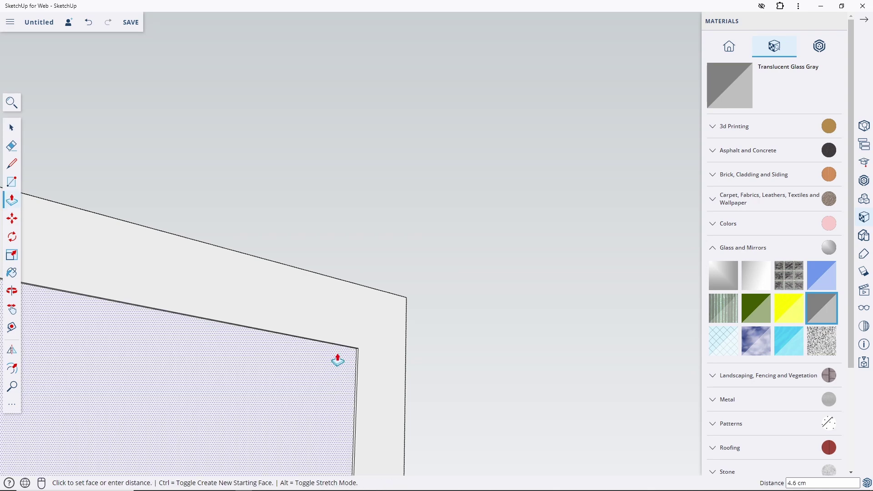
key("Return")
key("space")
left_click(293, 379)
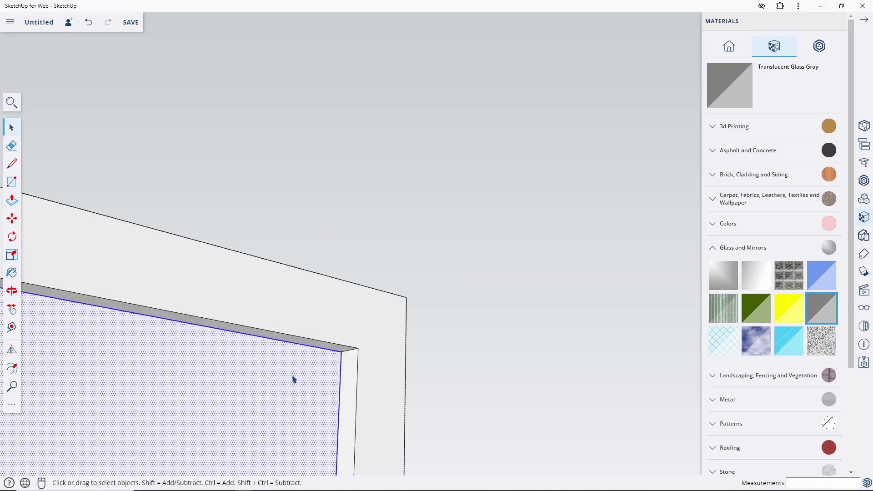
scroll(293, 378, "down", 2)
scroll(197, 414, "down", 3)
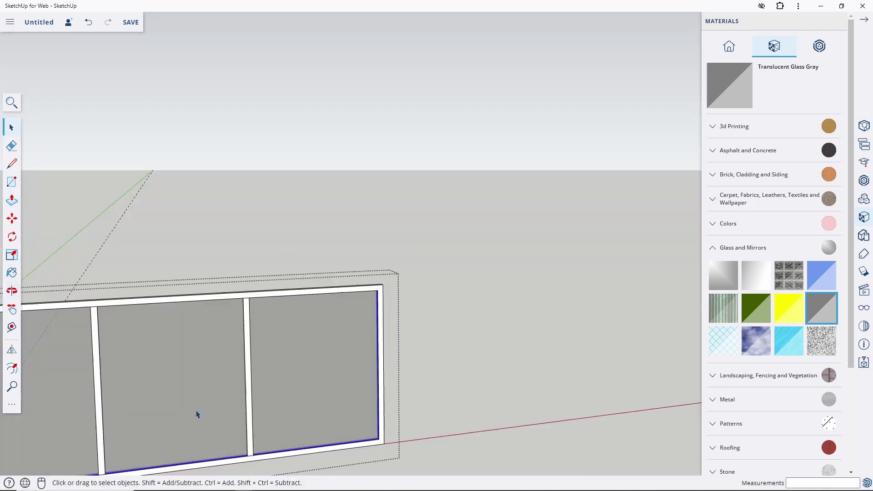
scroll(306, 316, "down", 3)
scroll(267, 317, "up", 3)
scroll(273, 319, "up", 2)
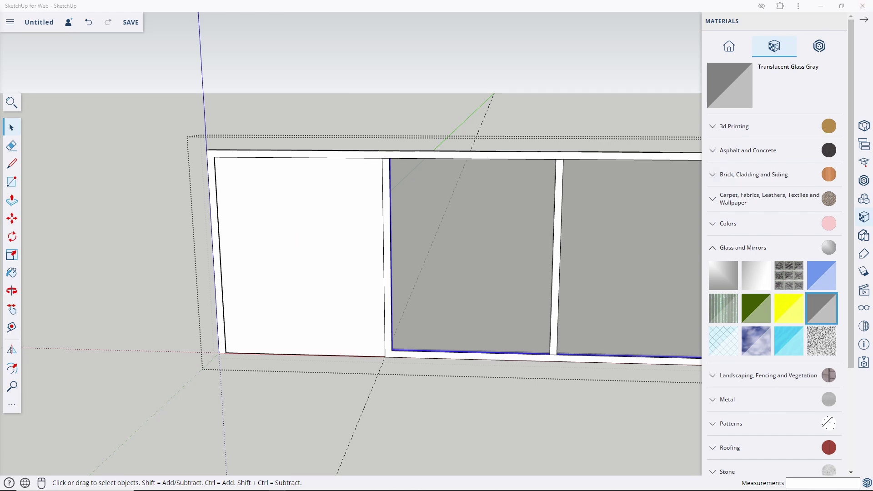
Inset the last white pane's edges by 5 and remove its centre, leaving a thin rim.
scroll(268, 220, "down", 2)
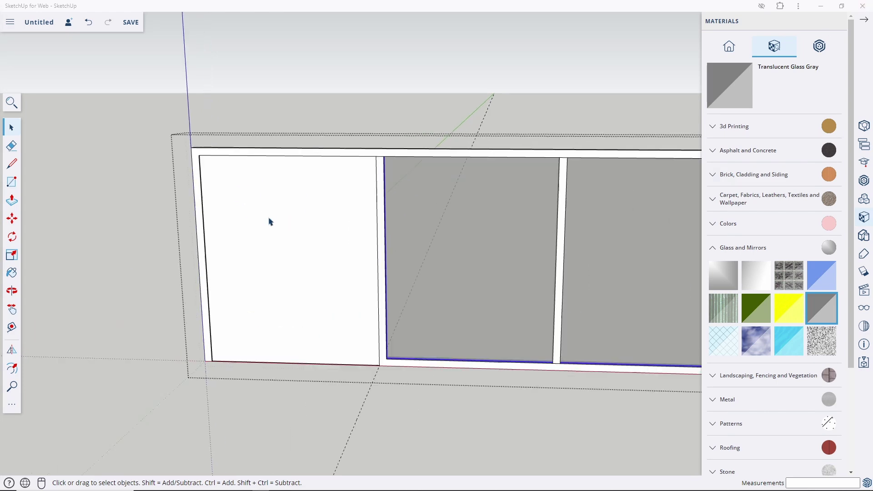
scroll(261, 242, "down", 2)
scroll(260, 245, "down", 3)
key("f")
left_click(235, 278)
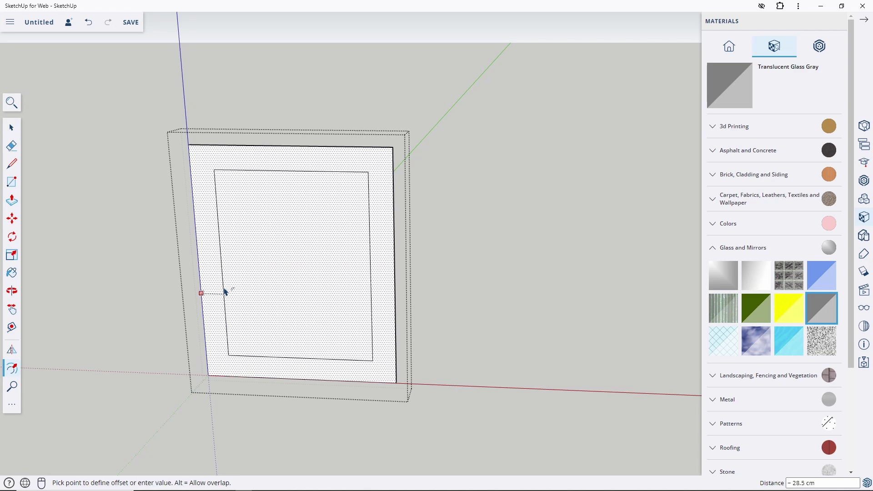
type("5")
key("Return")
key("space")
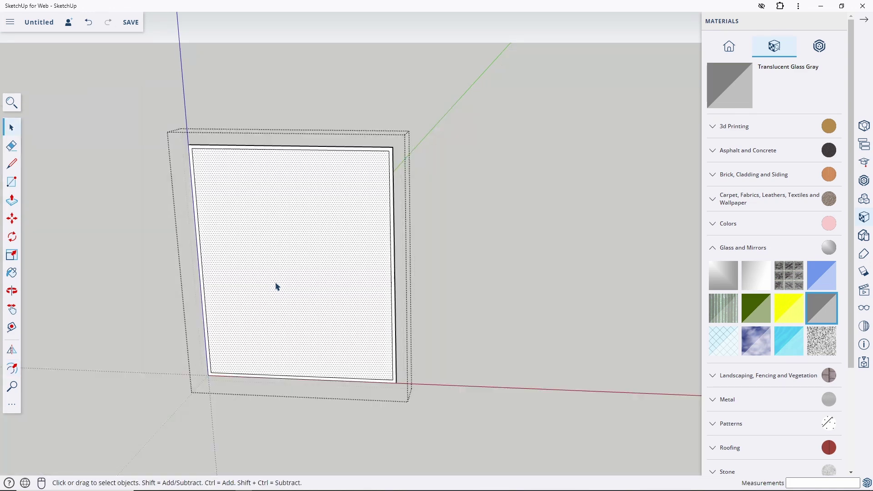
key("p")
double_click(275, 279)
key("space")
Draw a glass rectangle inside the rim and push it inward.
scroll(214, 370, "up", 3)
left_click(213, 360)
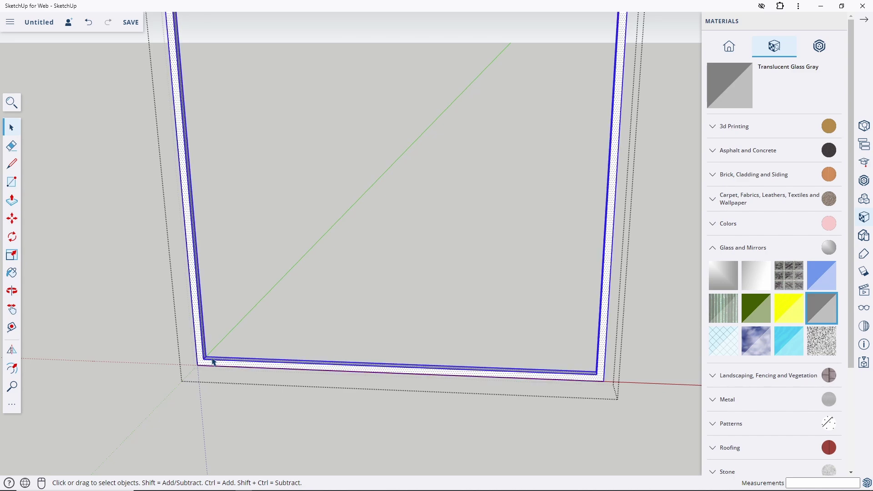
key("r")
scroll(214, 357, "up", 3)
scroll(203, 372, "down", 5)
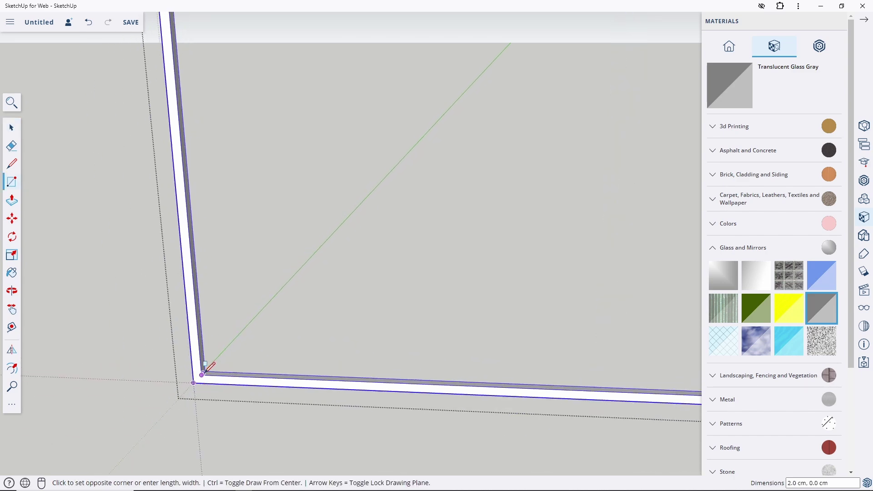
scroll(202, 369, "down", 5)
middle_click_drag(201, 361, 253, 258)
scroll(336, 300, "up", 8)
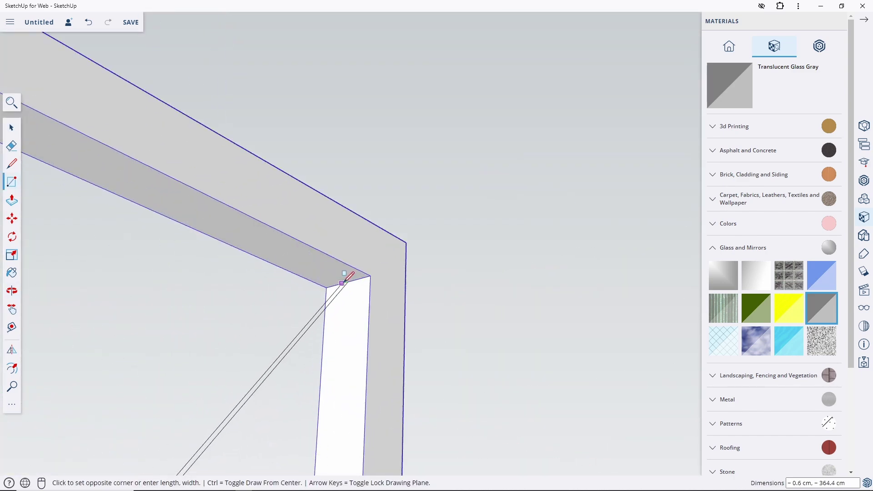
left_click(353, 275)
key("space")
key("p")
left_click(387, 266)
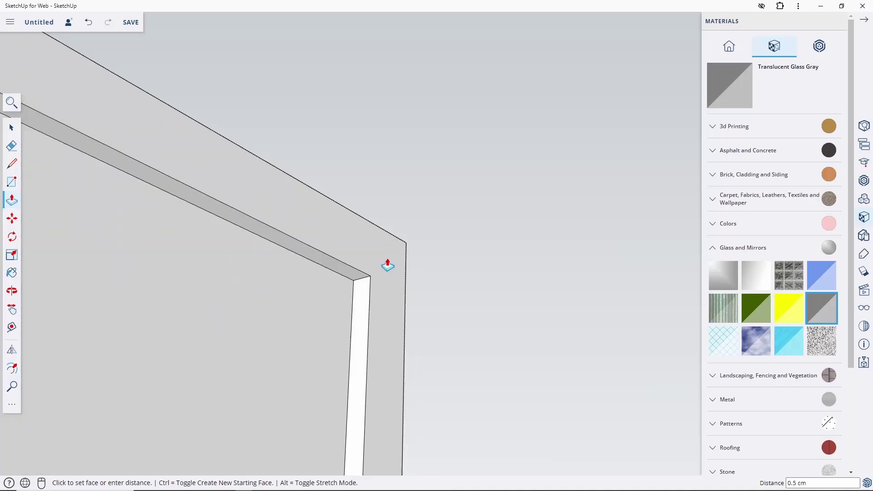
key("space")
Paint the recessed glass Translucent Glass Gray and orbit to inspect the balcony windows.
left_click(316, 304)
key("b")
left_click(316, 303)
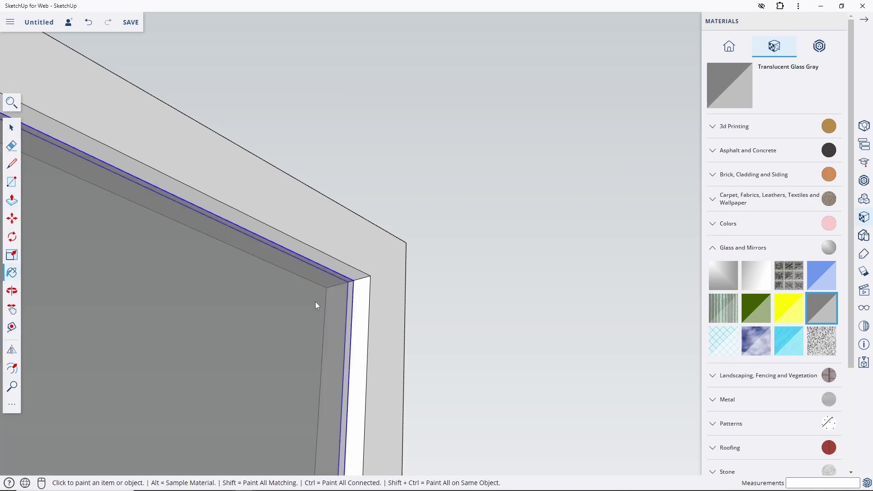
key("space")
middle_click_drag(315, 302, 348, 239)
scroll(267, 224, "up", 3)
scroll(268, 224, "down", 5)
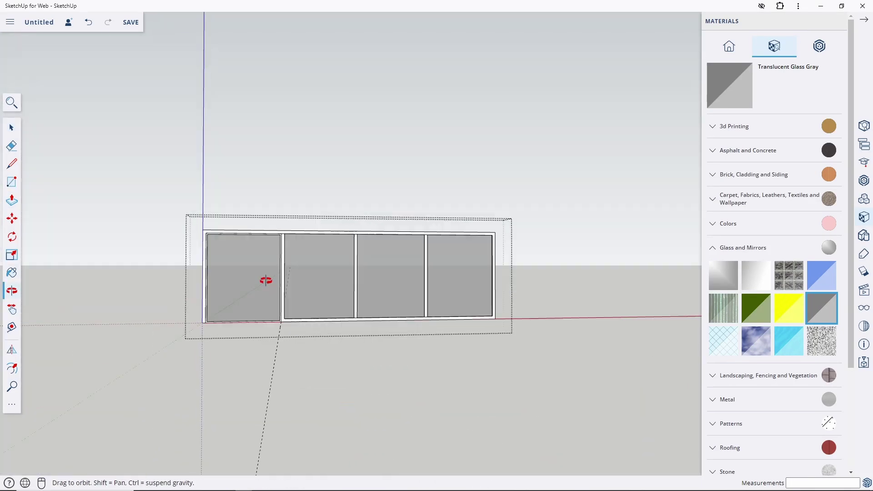
middle_click_drag(264, 283, 320, 235)
scroll(320, 235, "up", 3)
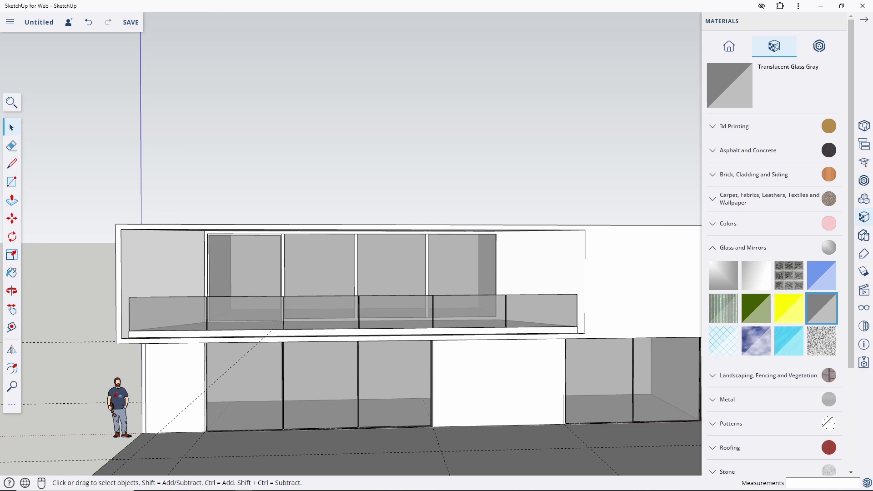
scroll(336, 280, "down", 3)
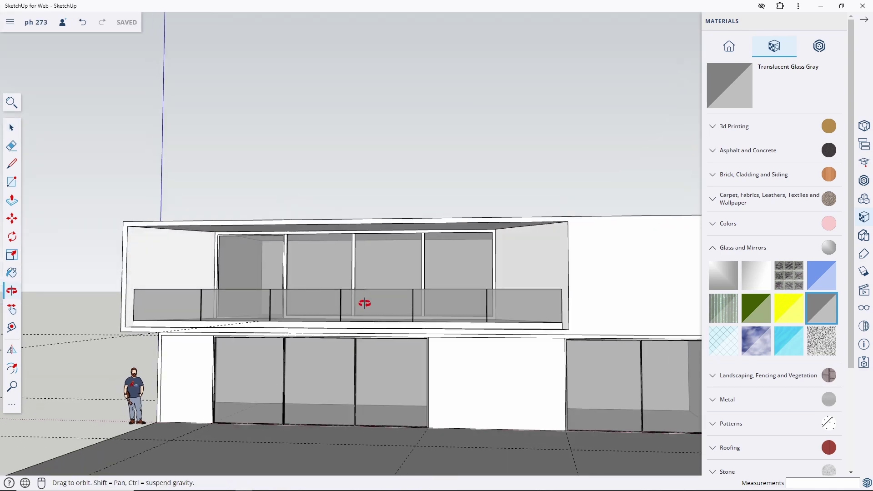
mouse_move(362, 303)
middle_mouse_down()
mouse_move(306, 296)
mouse_move(309, 317)
middle_mouse_up()
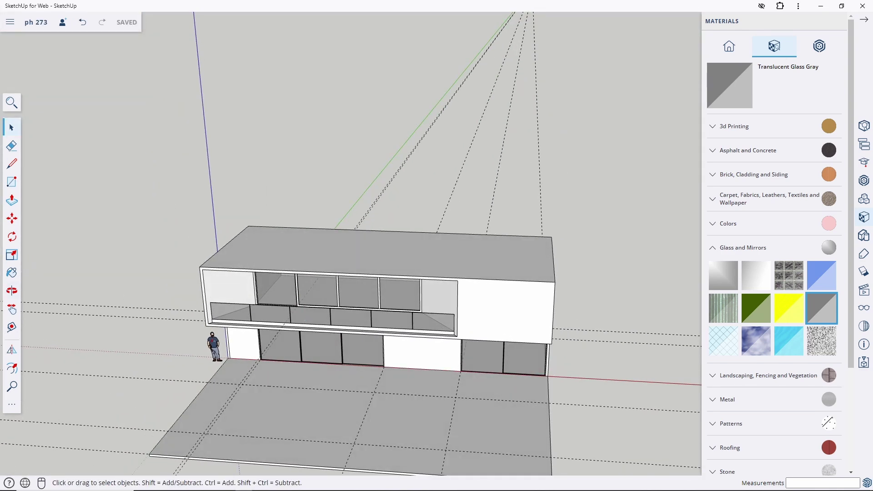
middle_click_drag(275, 265, 291, 318)
scroll(300, 345, "up", 5)
scroll(292, 404, "up", 3)
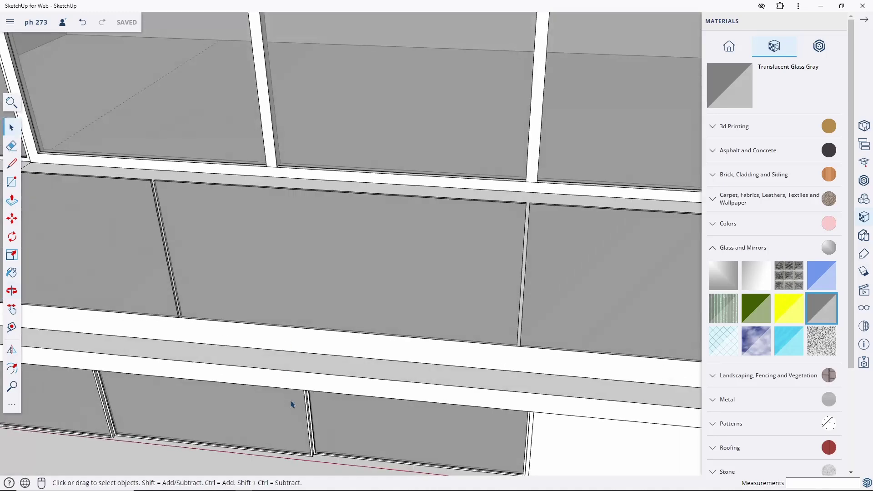
scroll(304, 376, "up", 3)
Draw a small rectangle on the ledge and extrude it upward into a post.
key("r")
scroll(314, 364, "up", 2)
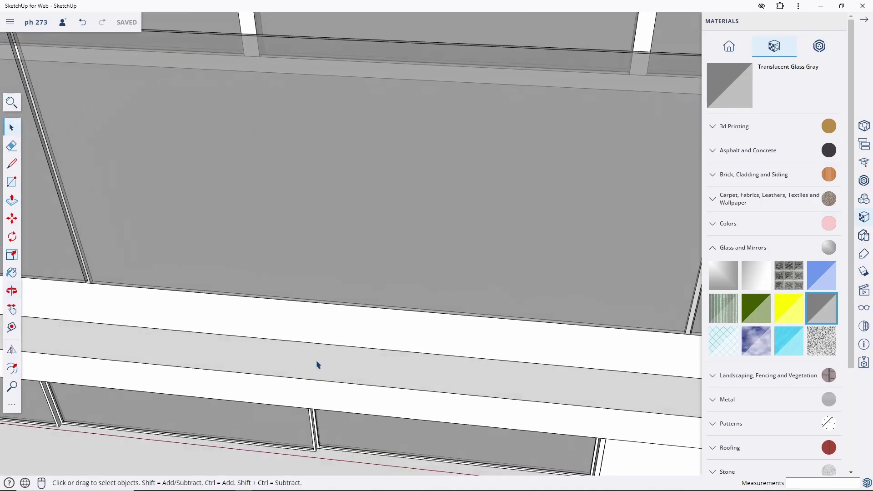
left_click(315, 344)
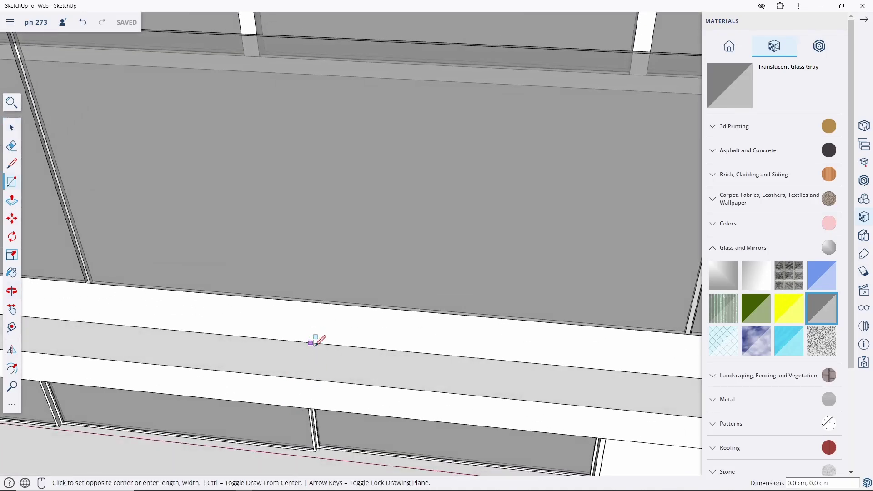
left_click(330, 362)
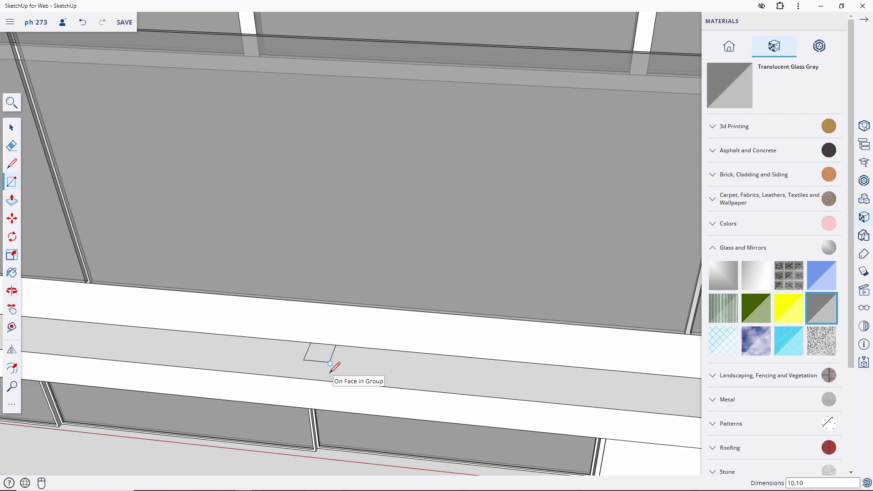
key("space")
key("p")
left_click(318, 354)
scroll(318, 354, "down", 5)
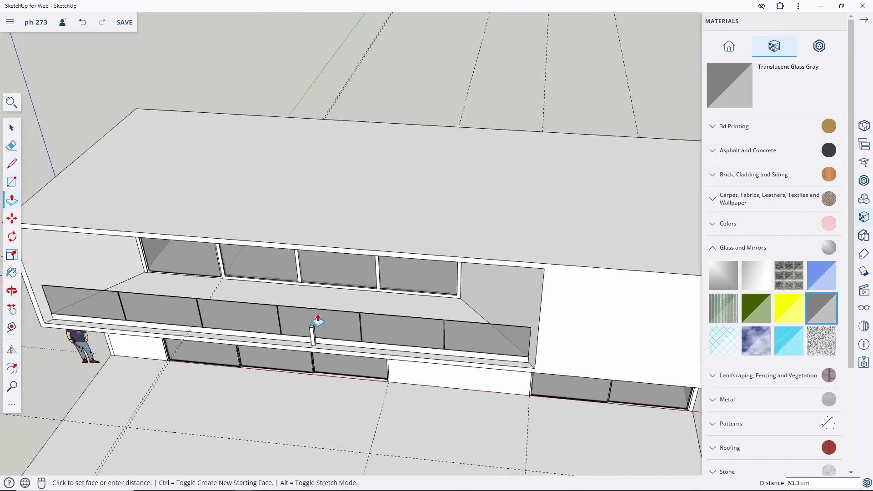
left_click(326, 187)
middle_click_drag(327, 187, 317, 415)
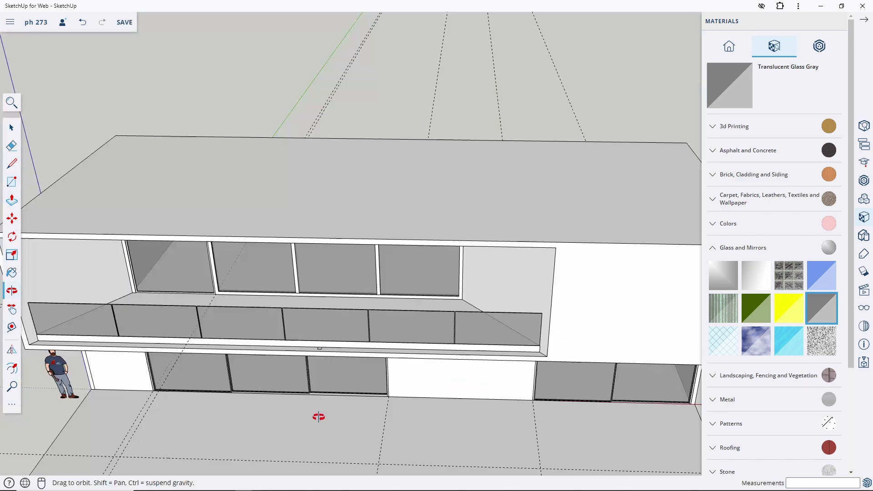
scroll(322, 343, "up", 5)
key("space")
scroll(322, 302, "up", 3)
Draw another small ledge rectangle sized ',5' and extrude it up into a thin post.
key("r")
left_click(322, 286)
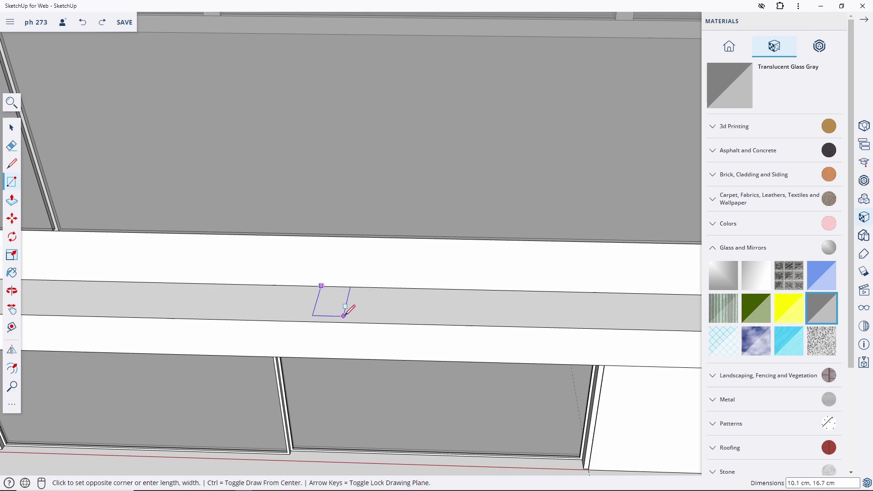
type(",5")
key("Return")
key("space")
key("p")
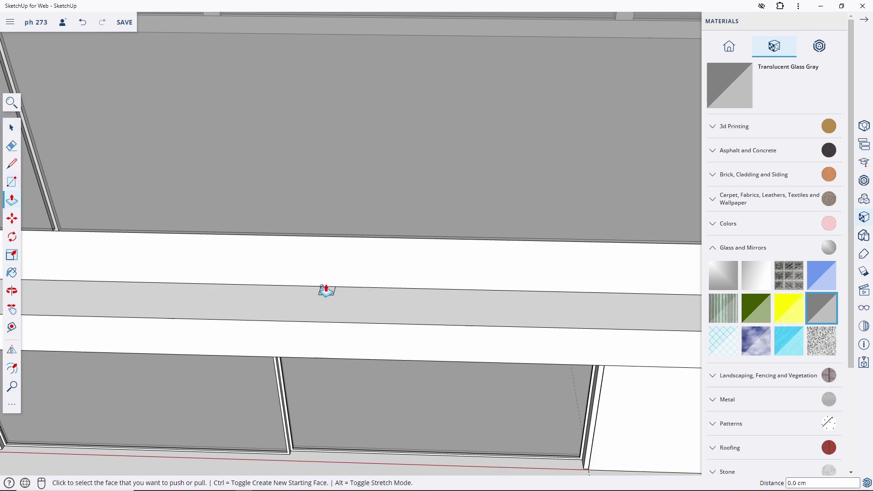
left_click(332, 295)
scroll(332, 296, "down", 3)
scroll(332, 335, "down", 3)
scroll(327, 179, "up", 5)
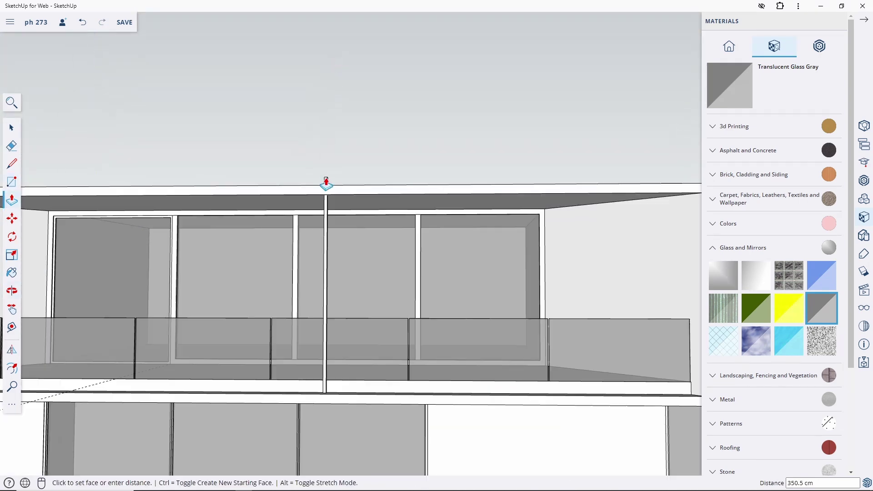
scroll(327, 181, "up", 1)
left_click(356, 206)
key("space")
Turn the whole post into a component.
triple_click(320, 214)
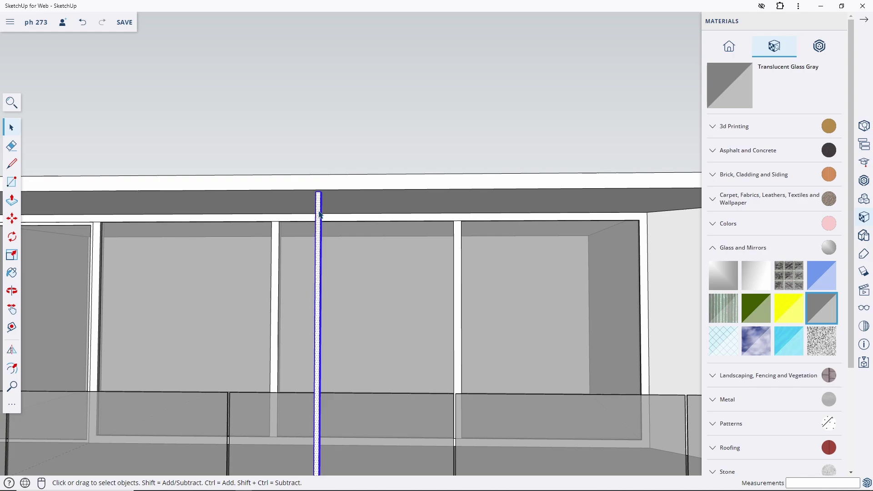
right_click(319, 214)
left_click(355, 337)
left_click(499, 356)
scroll(418, 321, "down", 3)
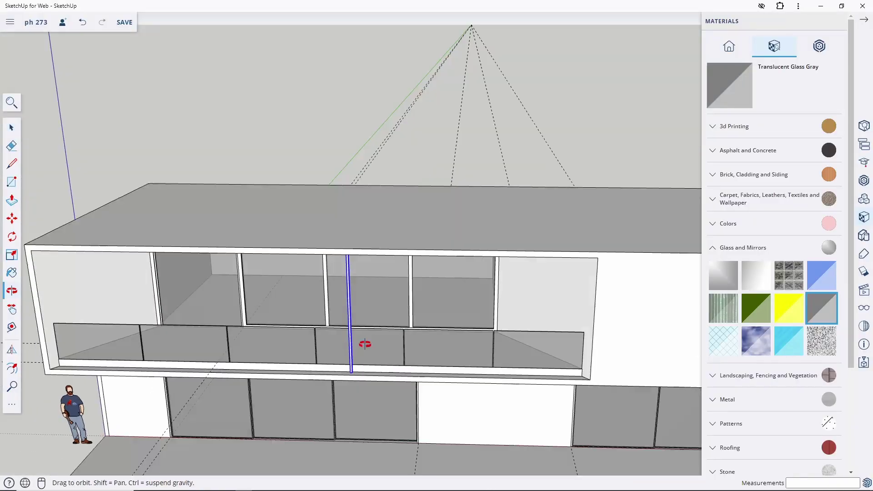
scroll(361, 347, "up", 2)
middle_click_drag(410, 385, 409, 325)
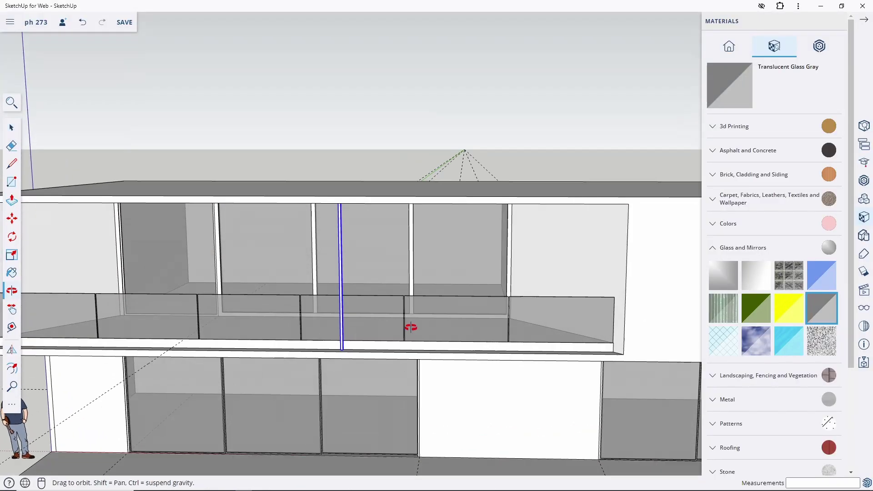
scroll(382, 353, "up", 3)
scroll(301, 364, "up", 2)
Copy the post beside itself and shift the copy to the left.
key("m")
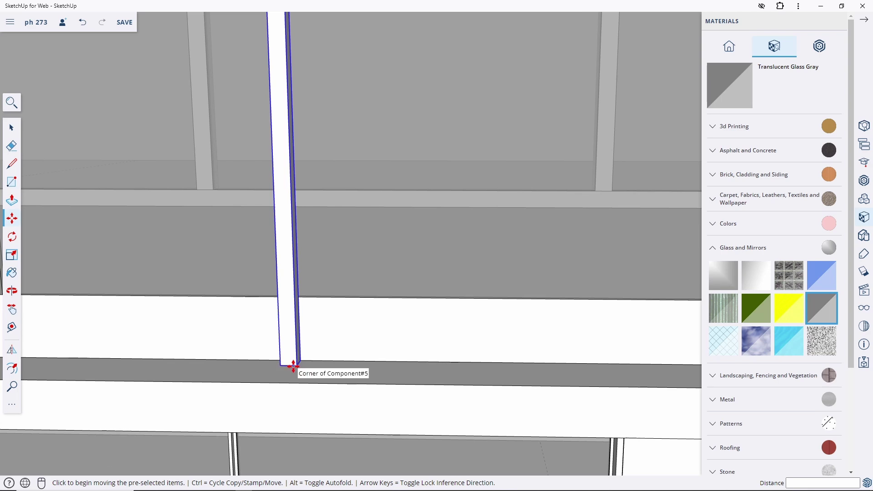
left_click(293, 366)
scroll(205, 367, "down", 3)
scroll(273, 363, "up", 3)
mouse_move(368, 361)
middle_mouse_down()
mouse_move(309, 322)
mouse_move(394, 395)
middle_mouse_up()
key("space")
scroll(309, 318, "down", 3)
scroll(309, 337, "up", 3)
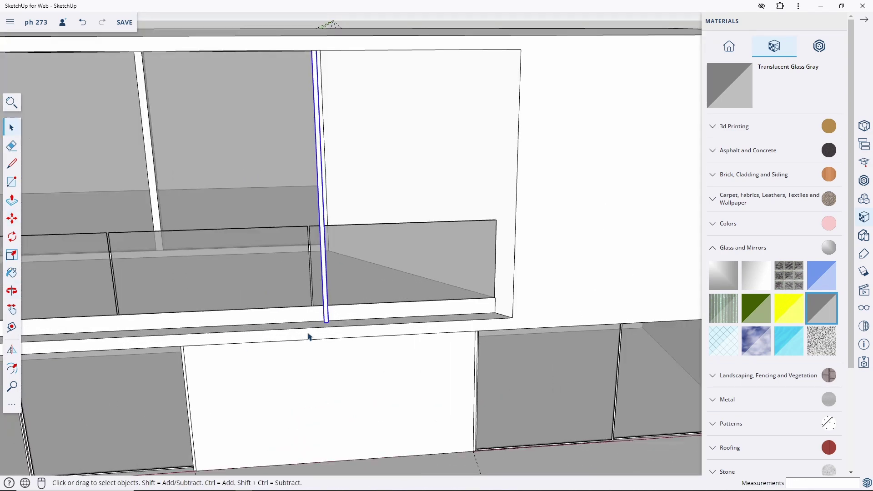
scroll(309, 336, "up", 2)
key("m")
key("ctrl")
left_click(335, 308)
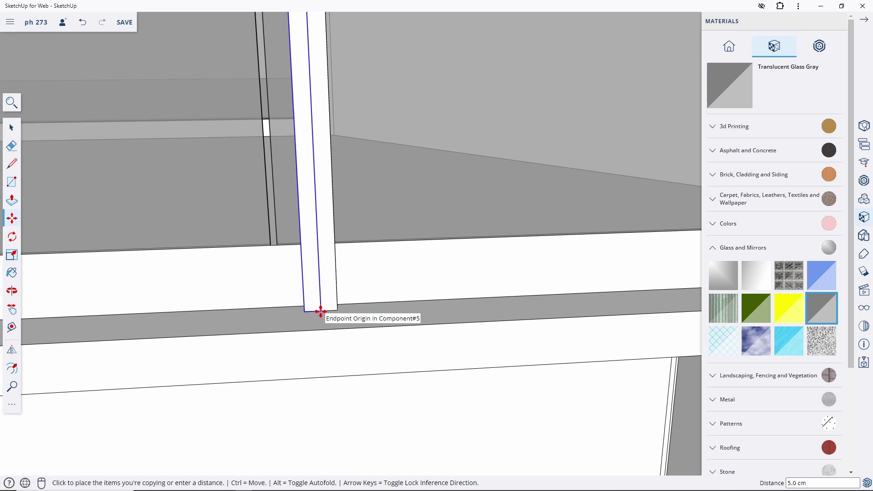
left_click(321, 312)
left_click(320, 314)
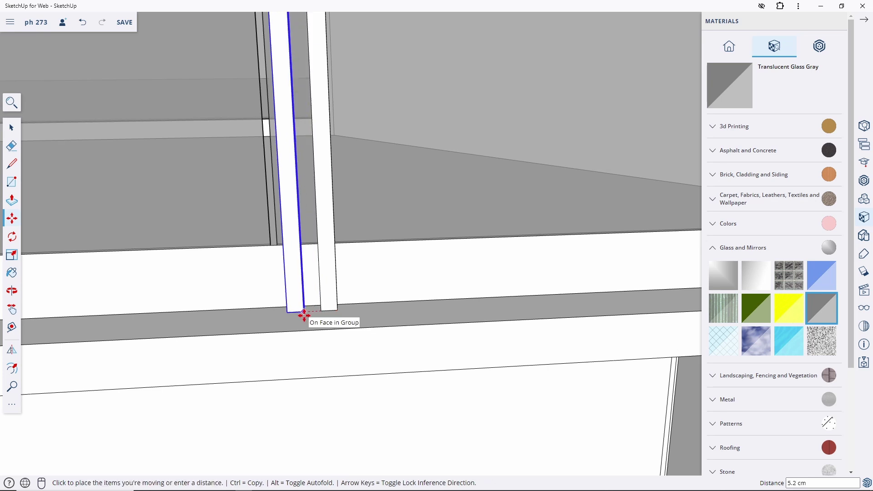
left_click(303, 313)
key("space")
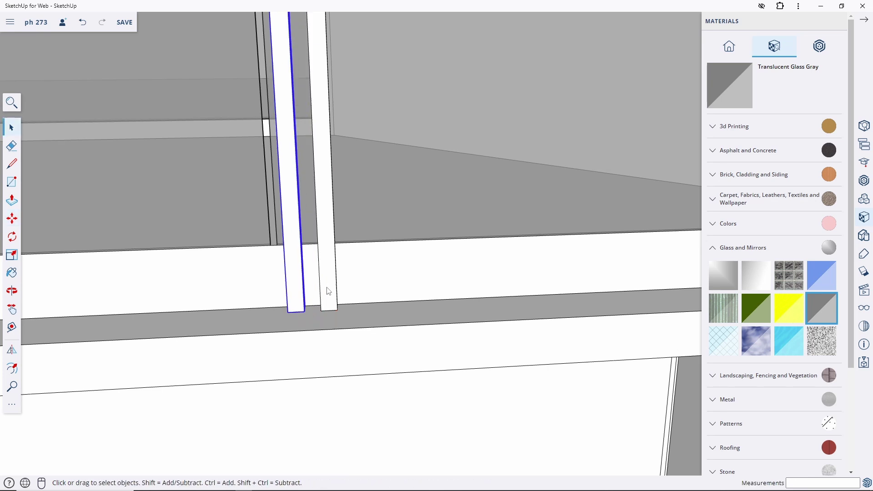
Inside the posts' group, copy the left post and array it with 'x' into a row of slats.
double_click(317, 295)
scroll(323, 308, "down", 2)
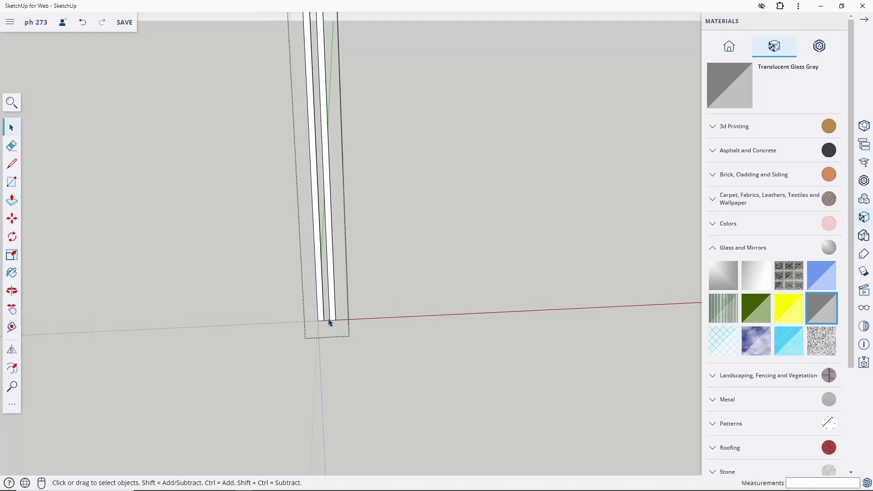
left_click(324, 308)
scroll(324, 309, "up", 2)
key("m")
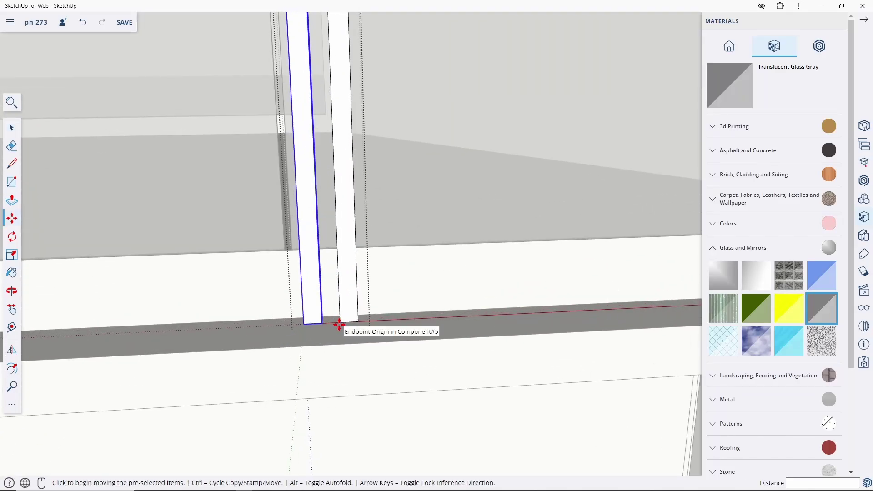
key("ctrl")
left_click(338, 324)
left_click(303, 324)
type("x3")
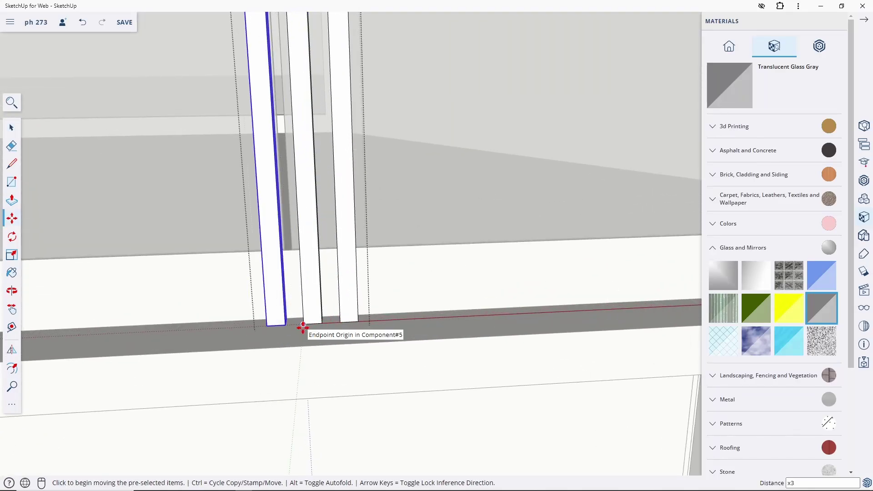
key("Return")
scroll(302, 325, "down", 5)
key("o")
scroll(293, 271, "down", 3)
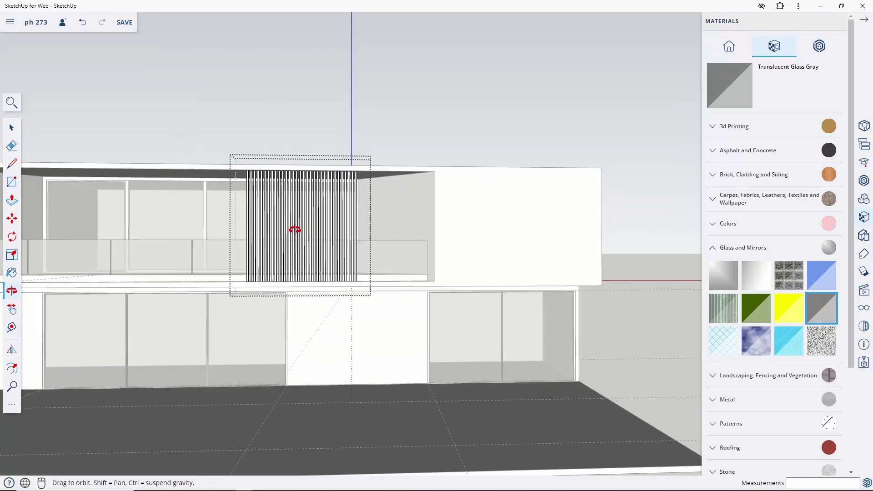
scroll(295, 229, "down", 2)
Orbit to a low front view and select the ground slab before the house.
key("space")
middle_click_drag(306, 249, 359, 162)
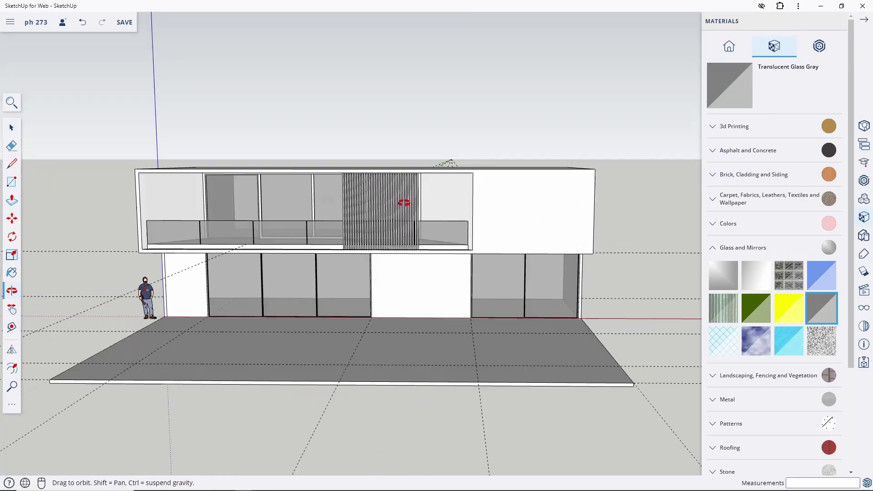
middle_click_drag(404, 200, 390, 326)
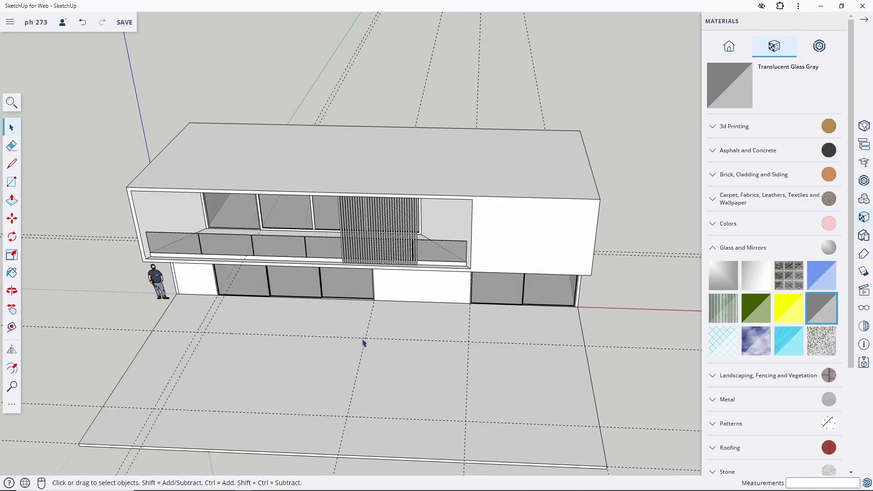
mouse_move(370, 358)
middle_mouse_down()
mouse_move(403, 366)
mouse_move(452, 275)
middle_mouse_up()
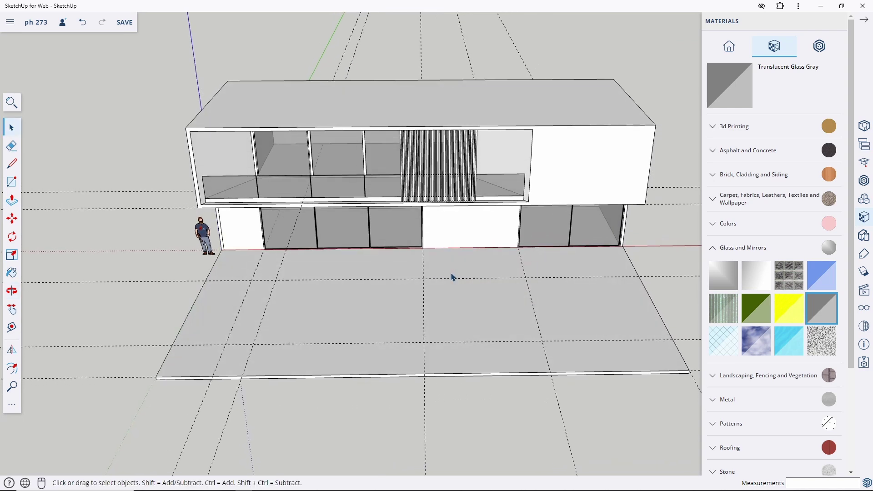
scroll(344, 313, "up", 2)
left_click(343, 313)
Draw the pool rectangle on the slab, push it down, and close the ground group.
key("r")
left_click(251, 280)
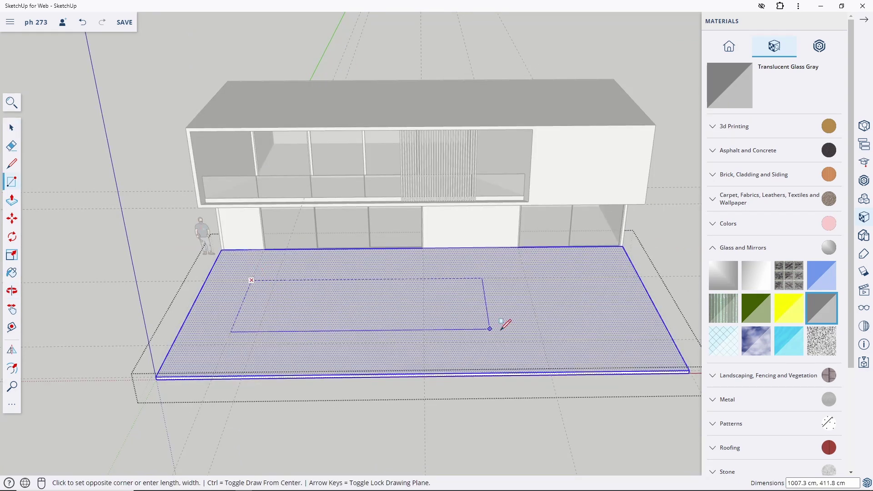
left_click(541, 337)
key("space")
left_click(496, 327)
key("p")
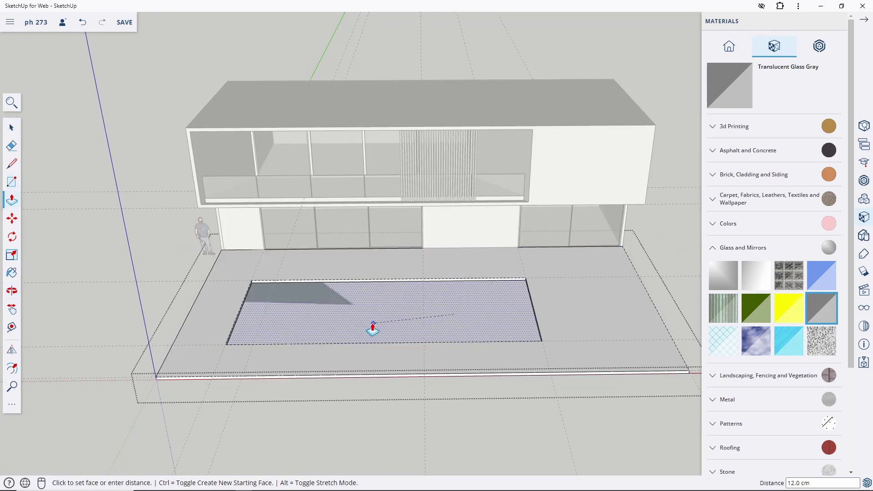
left_click(369, 328)
key("space")
key("Escape")
middle_click_drag(308, 317, 312, 300)
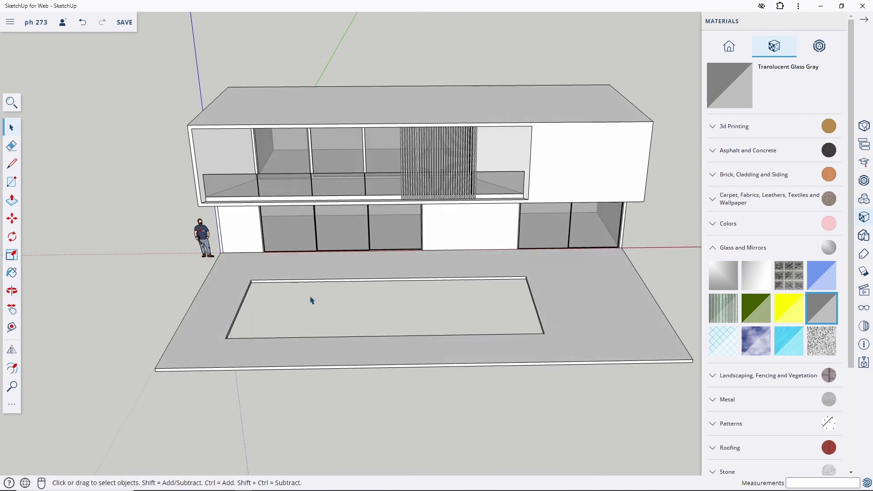
mouse_move(318, 324)
middle_mouse_down()
mouse_move(325, 197)
mouse_move(210, 267)
middle_mouse_up()
Draw a rectangle from the slab corner and push it into a box beneath the slab.
scroll(230, 215, "up", 3)
key("r")
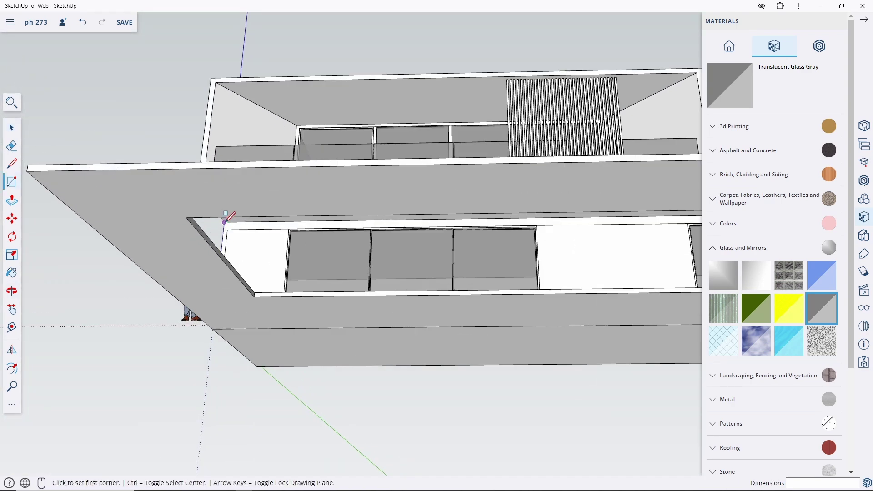
left_click(186, 217)
scroll(186, 217, "down", 5)
scroll(371, 243, "up", 8)
left_click(356, 240)
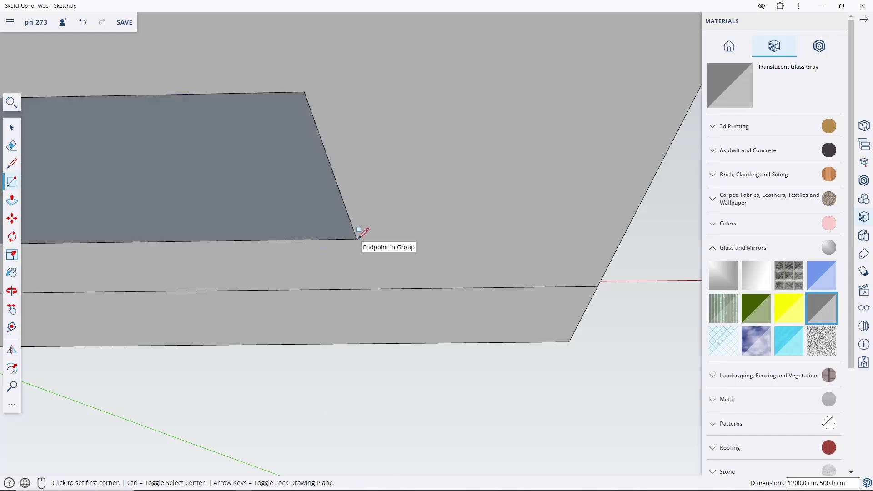
key("space")
key("p")
left_click(298, 228)
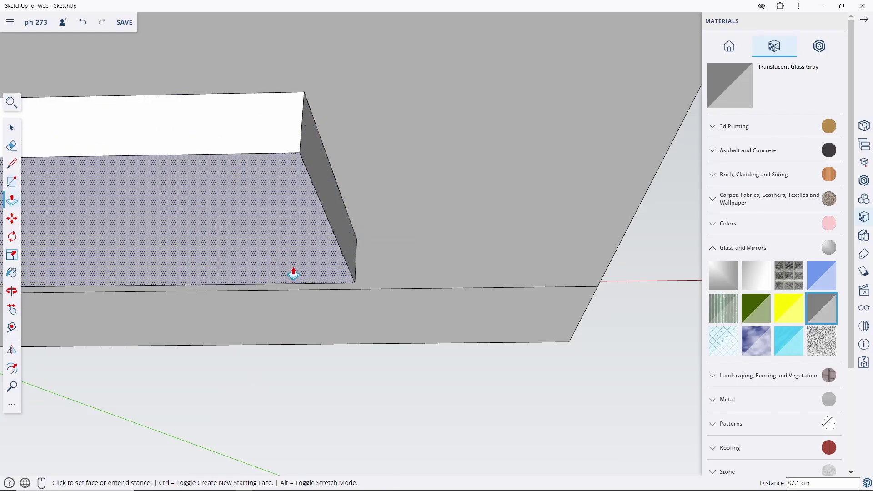
key("Return")
key("space")
triple_click(294, 271)
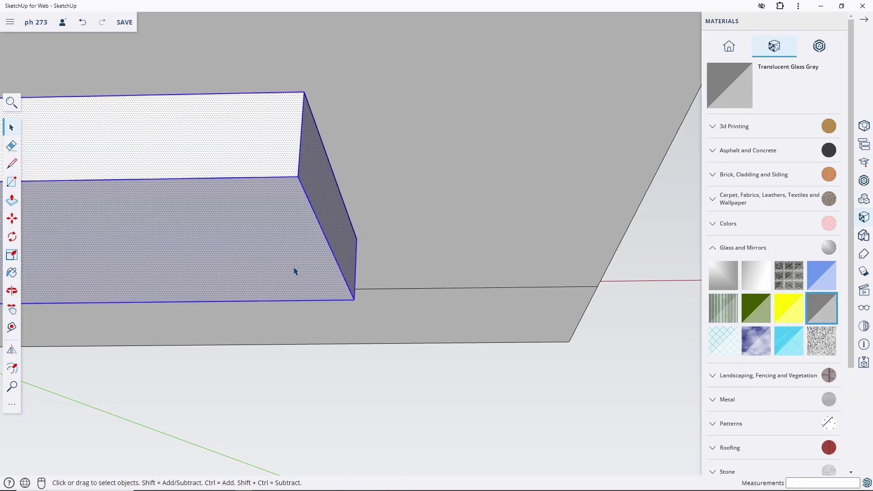
Open the box group, extend its end face and raise its top face 15 cm.
scroll(294, 272, "down", 5)
scroll(442, 239, "down", 3)
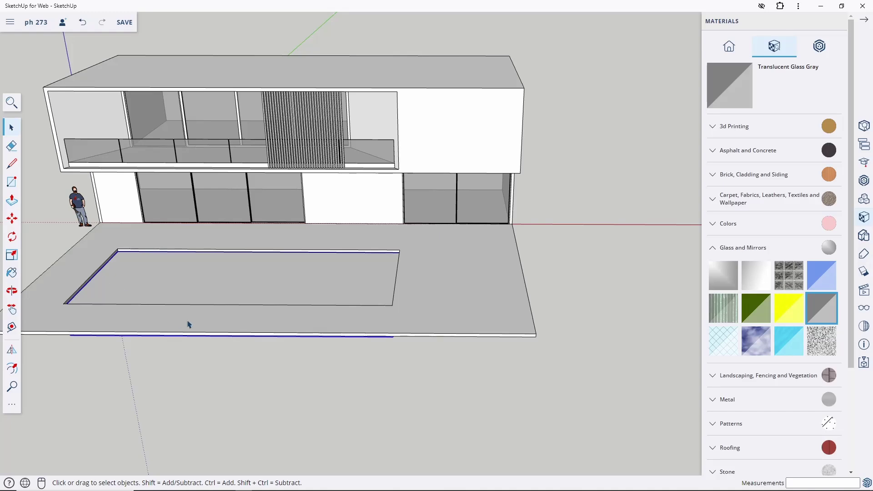
middle_click_drag(189, 324, 390, 245)
scroll(390, 245, "up", 4)
double_click(388, 253)
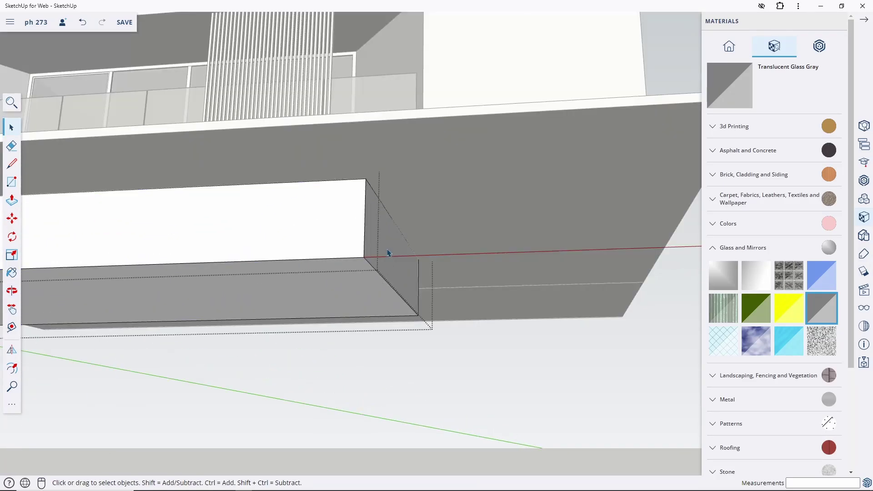
key("p")
left_click(388, 262)
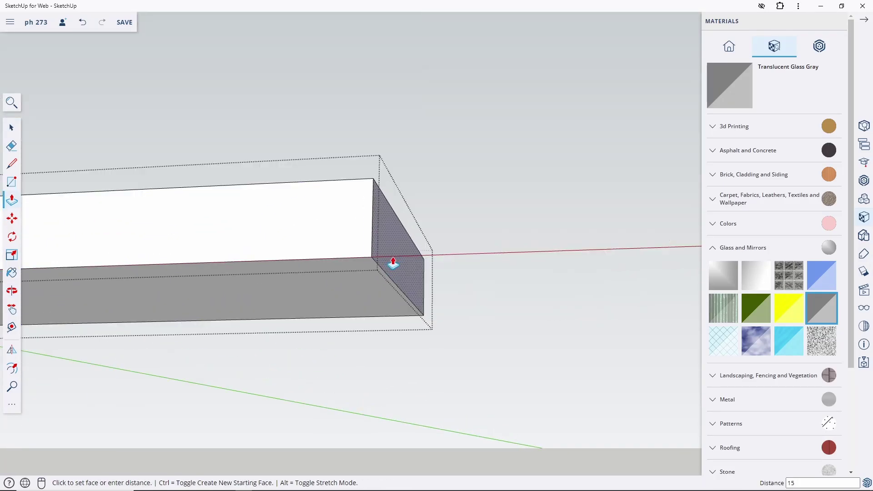
left_click(393, 263)
left_click(355, 248)
key("Return")
Extend the box's other end face and extrude the box to its full height.
scroll(308, 220, "down", 2)
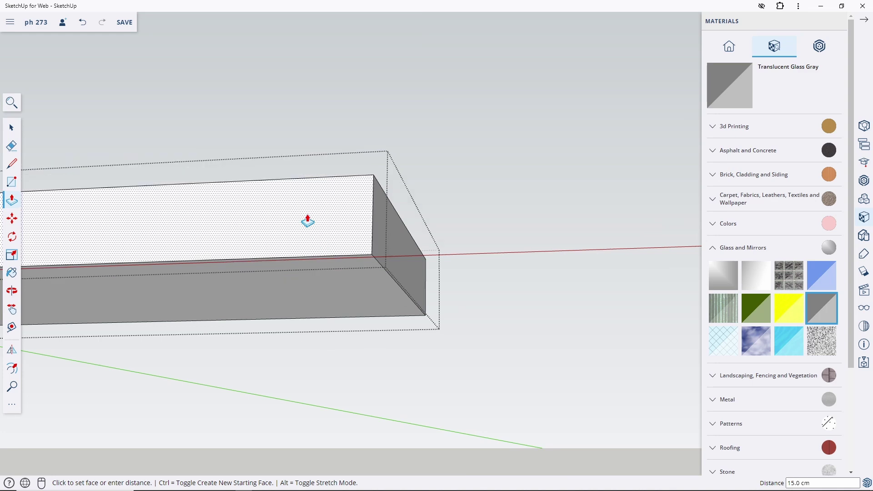
scroll(181, 262, "down", 2)
middle_click_drag(181, 263, 288, 190)
left_click(223, 155)
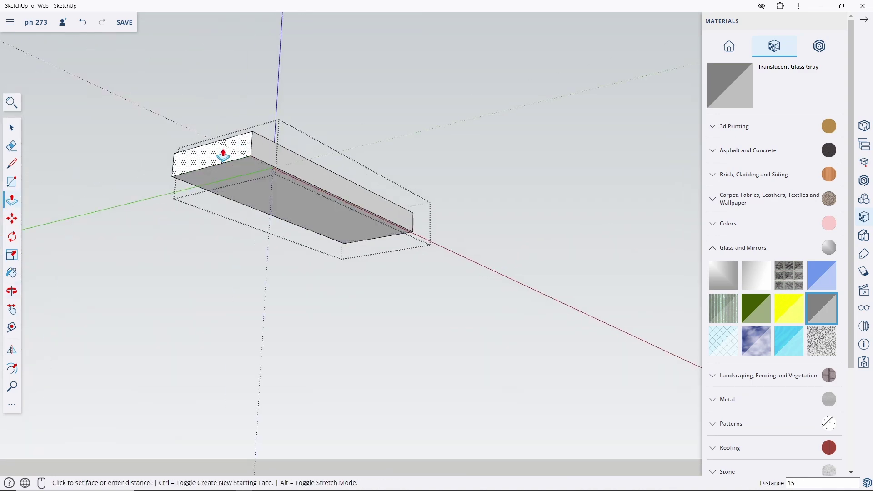
key("Escape")
middle_click_drag(224, 152, 445, 215)
left_click(301, 152)
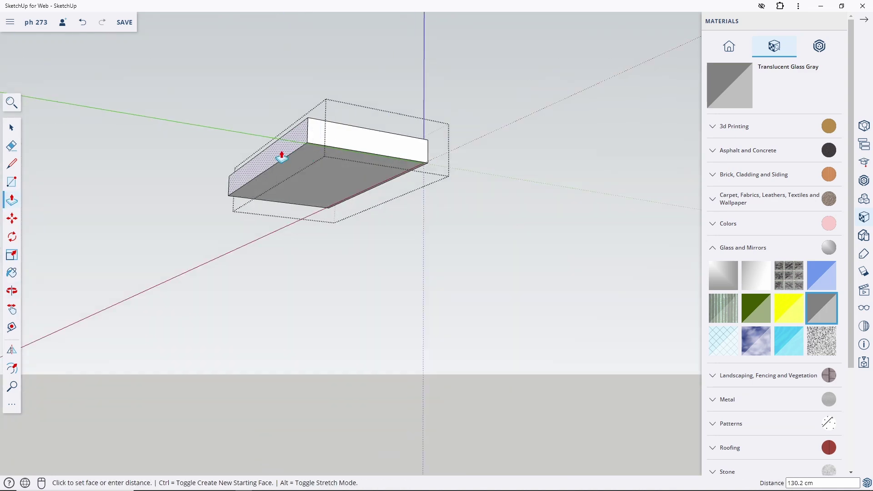
left_click(281, 157)
mouse_move(282, 152)
middle_mouse_down()
mouse_move(220, 321)
mouse_move(317, 347)
middle_mouse_up()
key("space")
Offset the box's top face inward and push the inner face down into a basin.
left_click(258, 273)
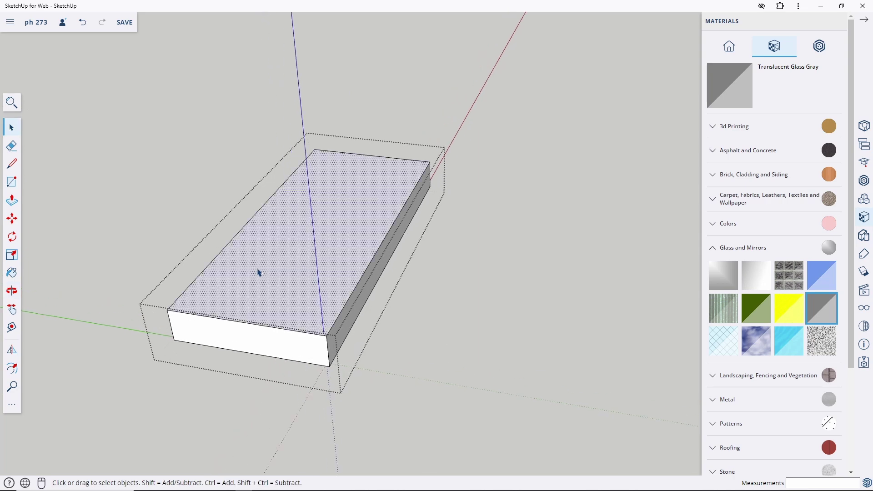
key("f")
left_click(236, 313)
key("space")
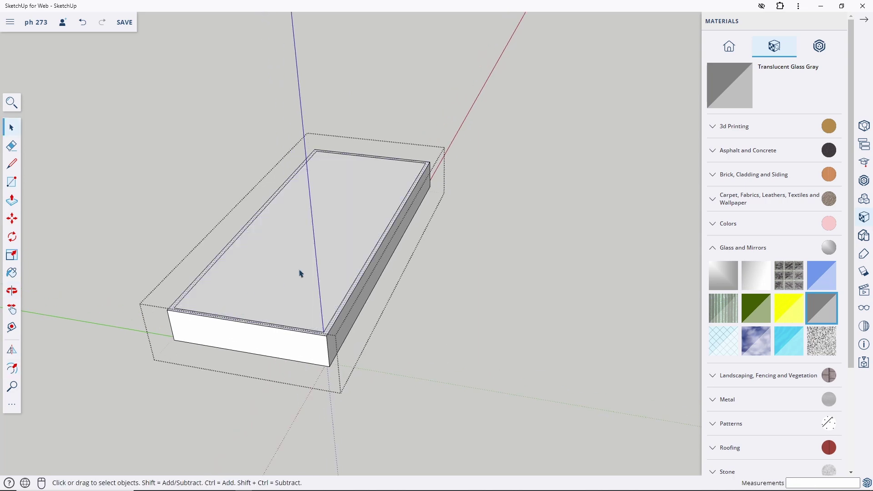
key("p")
left_click(300, 274)
type("0")
key("Return")
key("space")
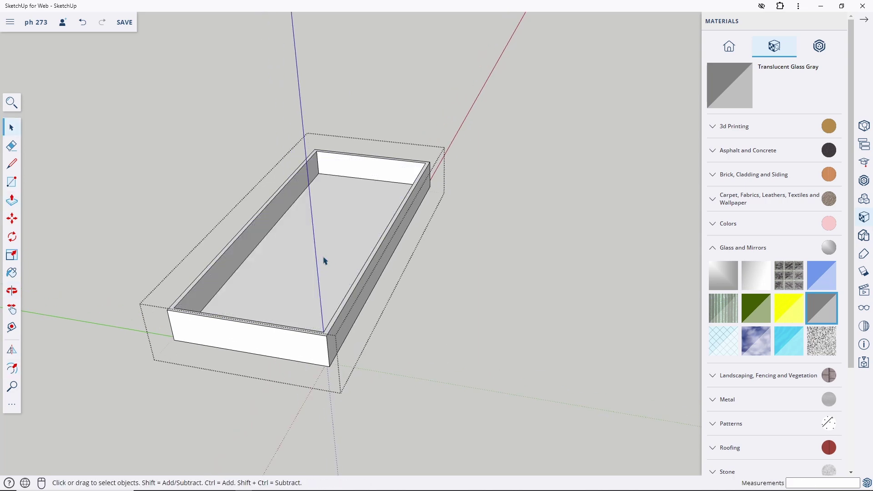
Open the pool group and orbit to a straight front view of the pool.
mouse_move(322, 259)
middle_mouse_down()
mouse_move(417, 265)
mouse_move(309, 201)
mouse_move(220, 247)
mouse_move(282, 241)
mouse_move(273, 303)
middle_mouse_up()
scroll(268, 305, "up", 3)
key("l")
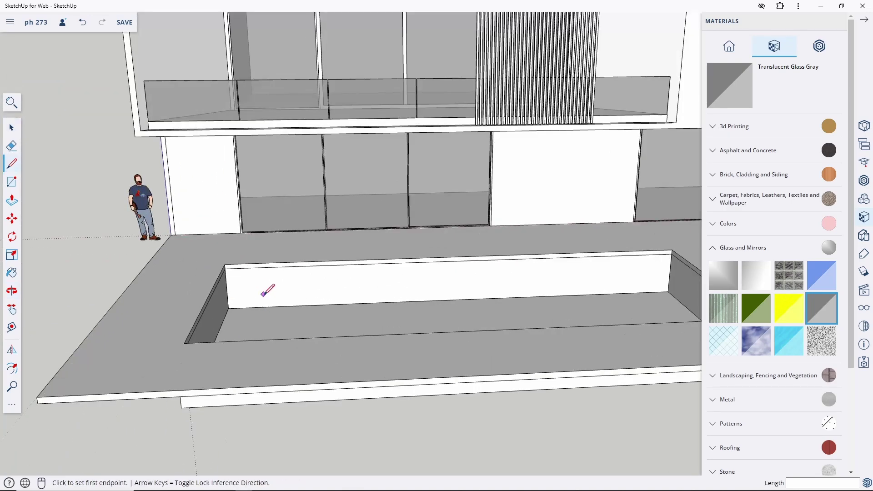
left_click(257, 307)
key("space")
triple_click(278, 319)
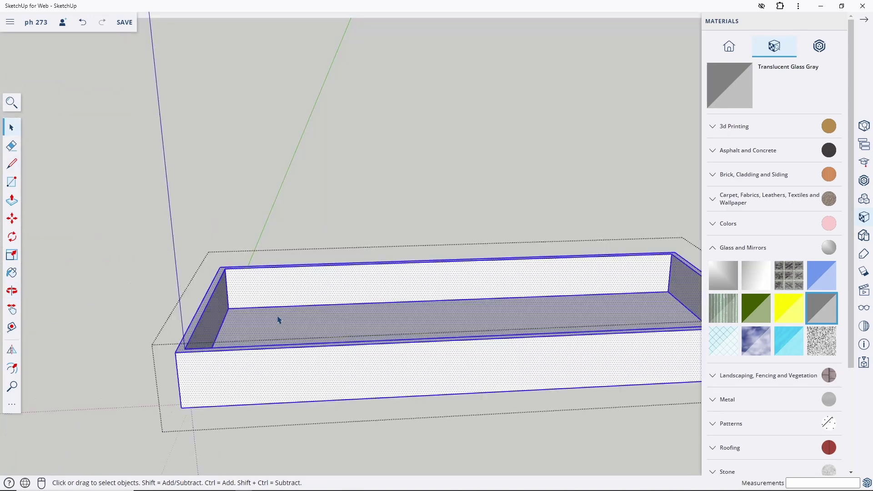
mouse_move(279, 320)
middle_mouse_down()
mouse_move(262, 191)
mouse_move(191, 191)
mouse_move(247, 237)
middle_mouse_up()
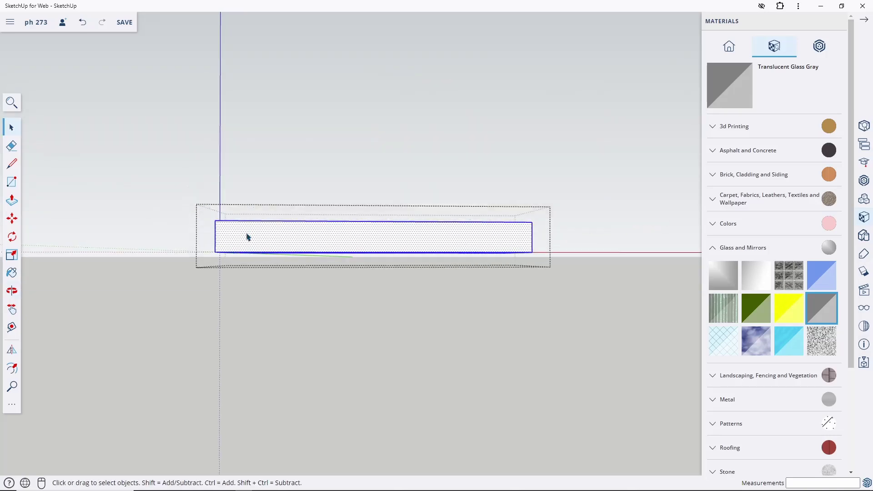
Move the pool's bottom geometry 20 down along the blue axis, then exit the group.
left_click_drag(447, 293, 622, 330)
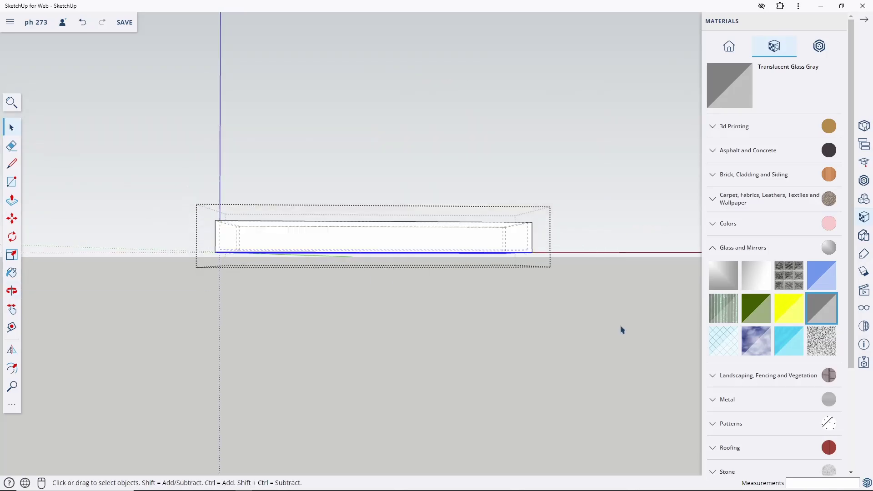
key("m")
left_click(472, 252)
left_click(476, 291)
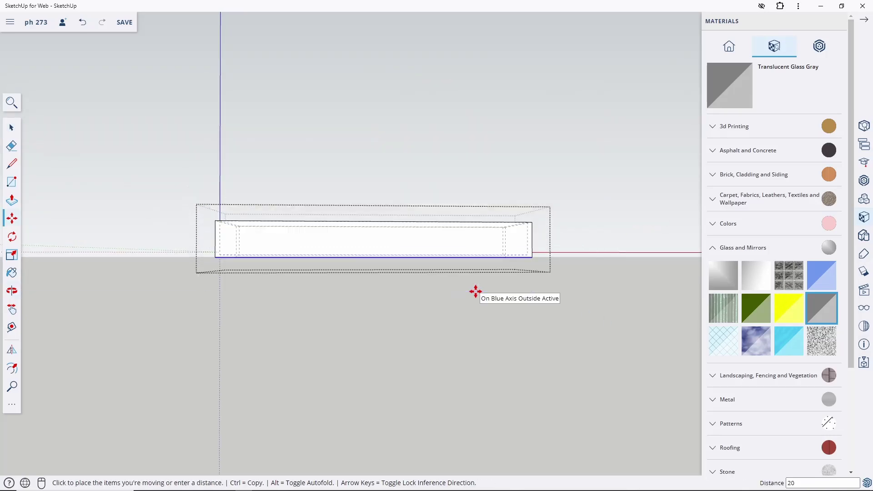
key("space")
key("Escape")
middle_click_drag(460, 279, 372, 353)
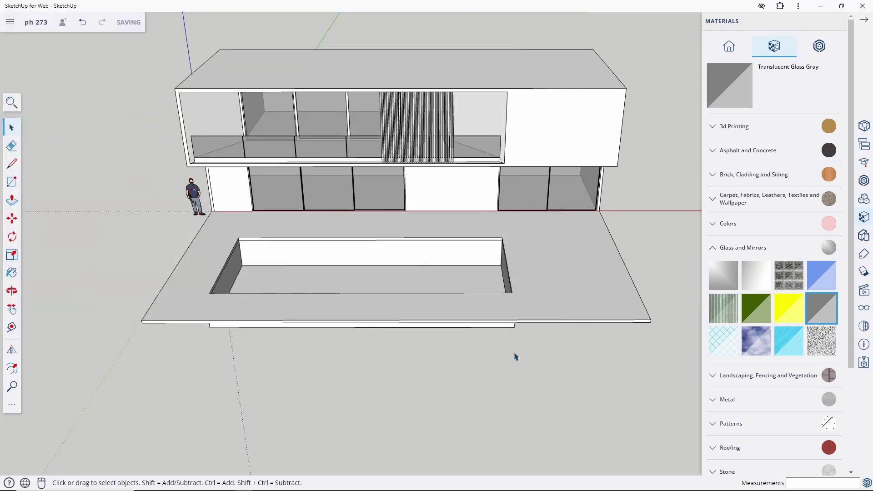
Pick the Water > Pool Light material and draw a rectangle covering the pool opening.
scroll(752, 296, "down", 3)
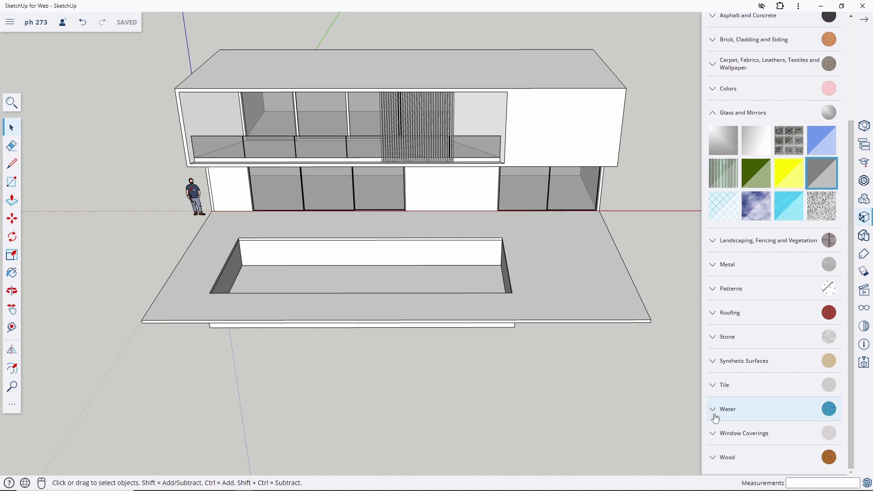
left_click(750, 409)
left_click(824, 373)
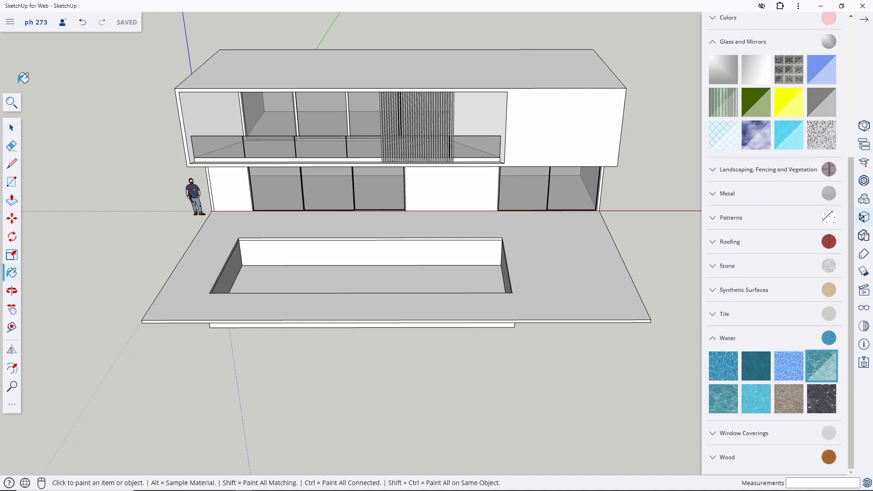
left_click(15, 182)
scroll(240, 250, "up", 5)
scroll(243, 201, "up", 3)
left_click(241, 200)
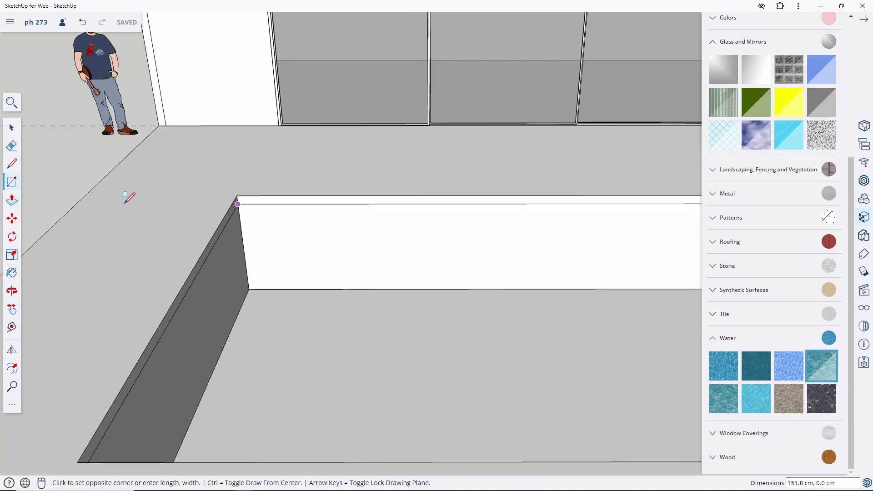
middle_click_drag(130, 195, 601, 299)
scroll(462, 259, "up", 5)
middle_click_drag(462, 259, 453, 242)
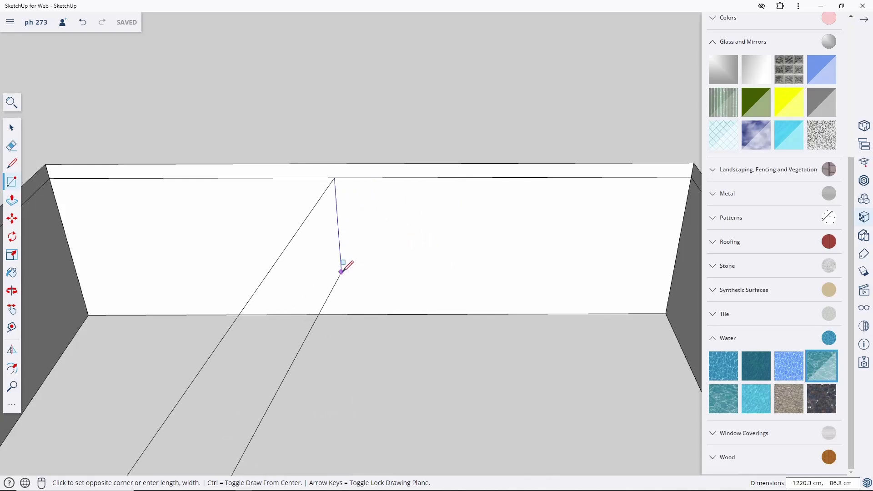
left_click(594, 196)
scroll(409, 214, "down", 3)
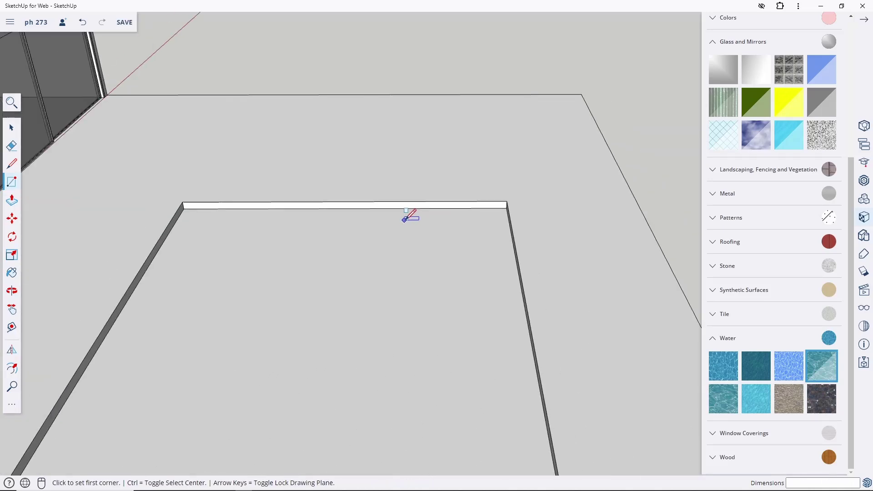
Paint the new surface with Pool Light water and move it 20 cm down.
key("space")
left_click(411, 300)
key("b")
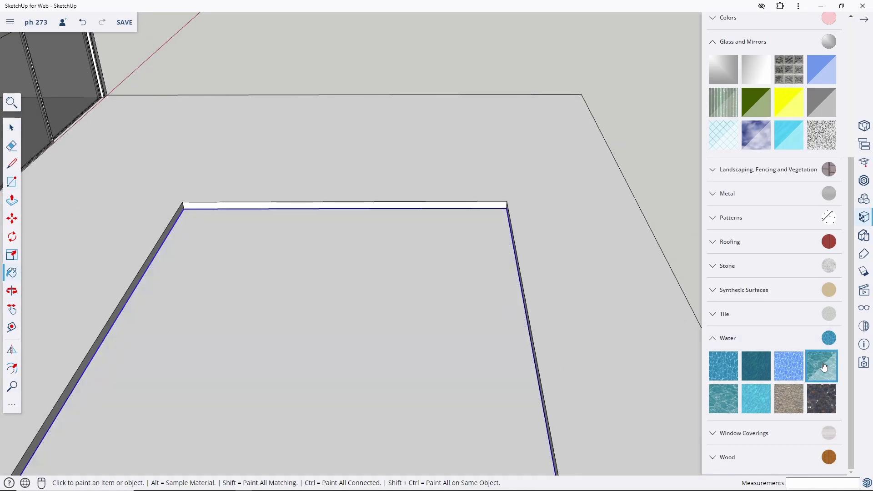
left_click(427, 342)
key("space")
key("m")
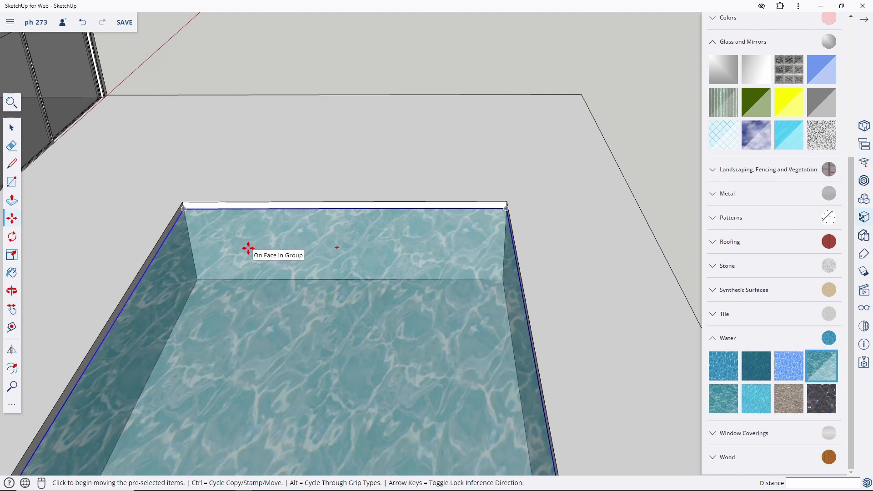
left_click(247, 248)
left_click(254, 265)
type("2")
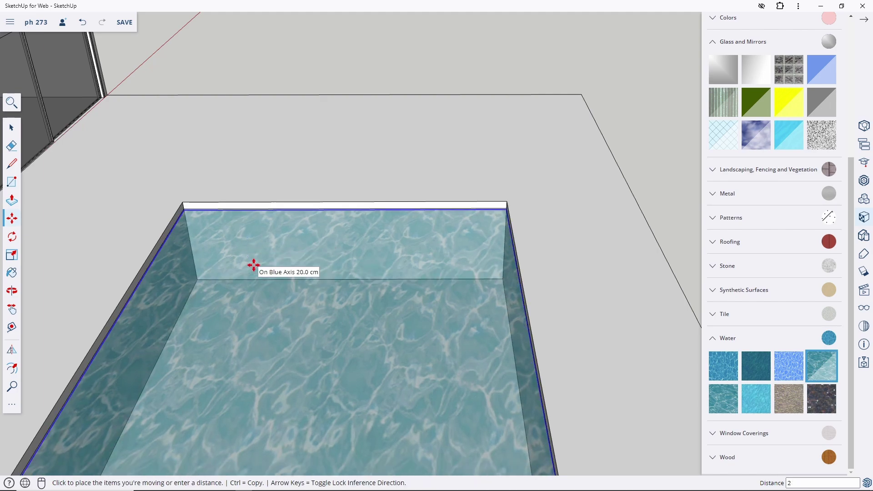
key("space")
Zoom in on the pool and select its inner rim edge.
scroll(457, 195, "up", 3)
scroll(572, 219, "up", 3)
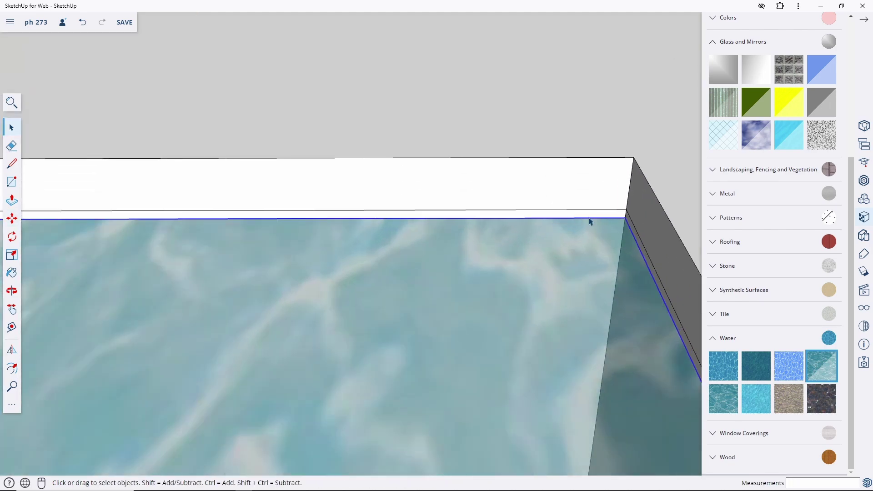
scroll(589, 221, "up", 2)
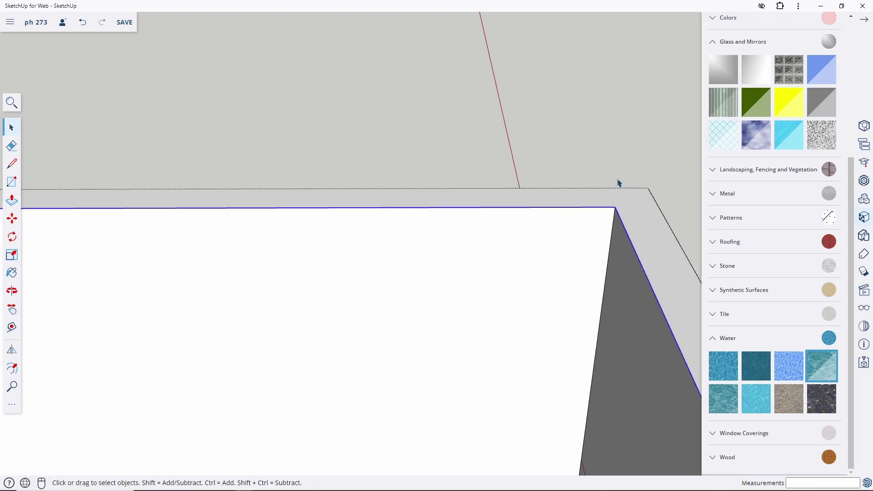
scroll(314, 200, "down", 3)
scroll(378, 150, "down", 3)
scroll(203, 284, "down", 3)
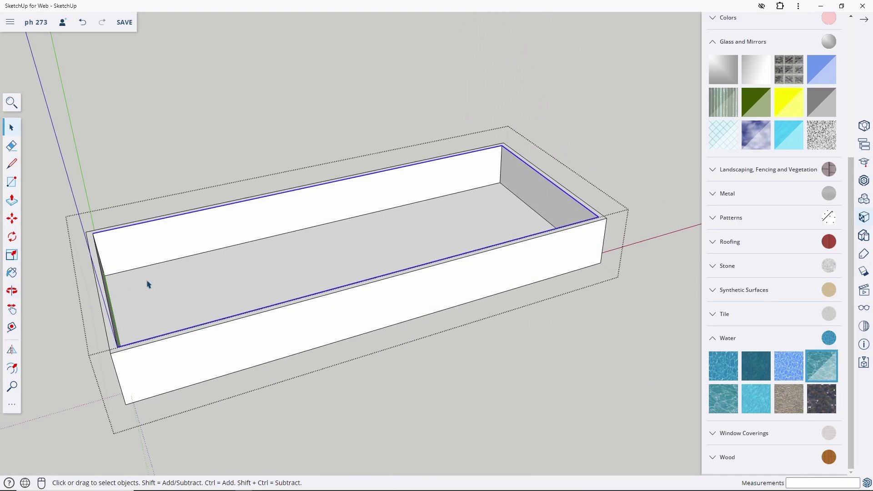
scroll(279, 245, "up", 2)
scroll(366, 177, "up", 3)
scroll(365, 177, "up", 2)
scroll(292, 186, "up", 2)
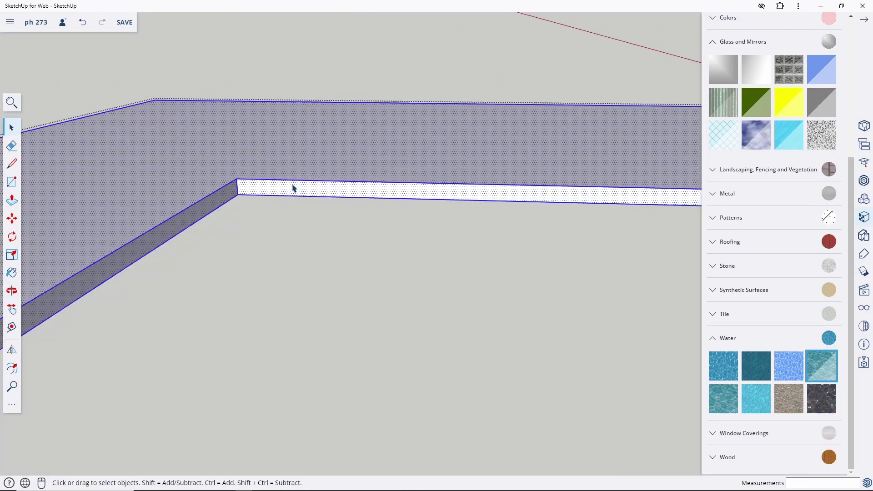
scroll(291, 203, "up", 2)
scroll(282, 199, "down", 2)
scroll(221, 262, "up", 2)
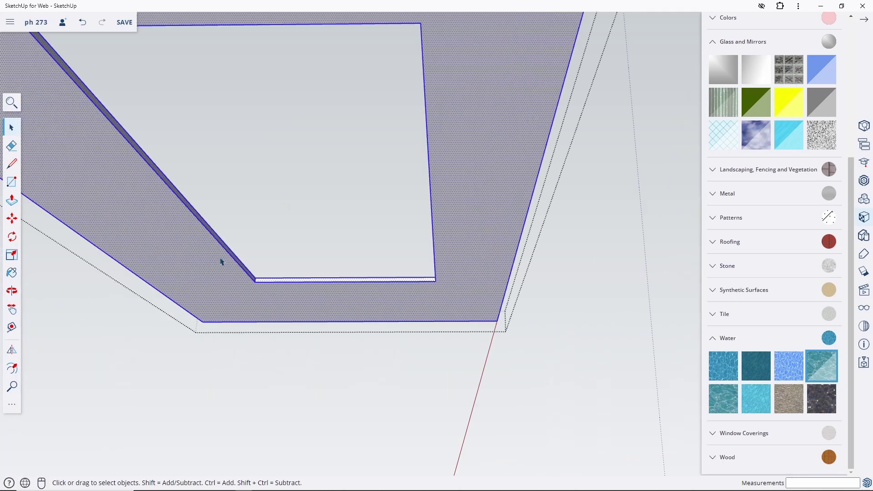
left_click(221, 249)
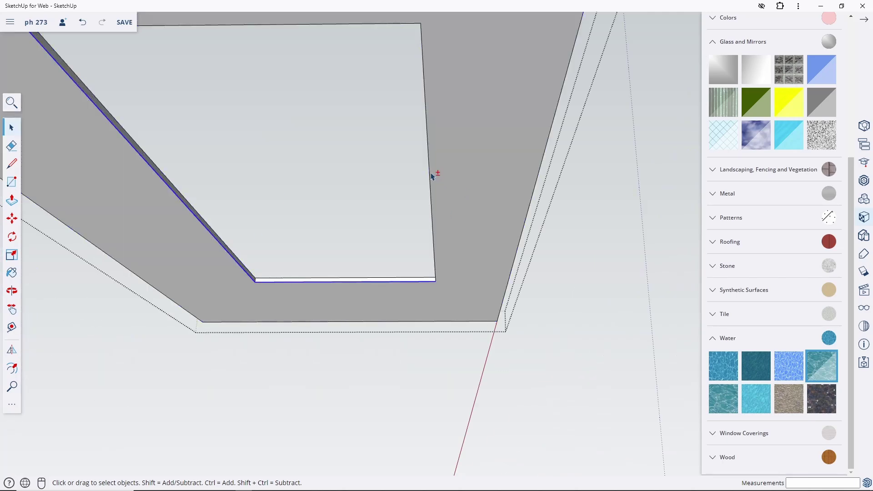
scroll(432, 175, "down", 2)
scroll(339, 149, "up", 2)
scroll(241, 134, "up", 1)
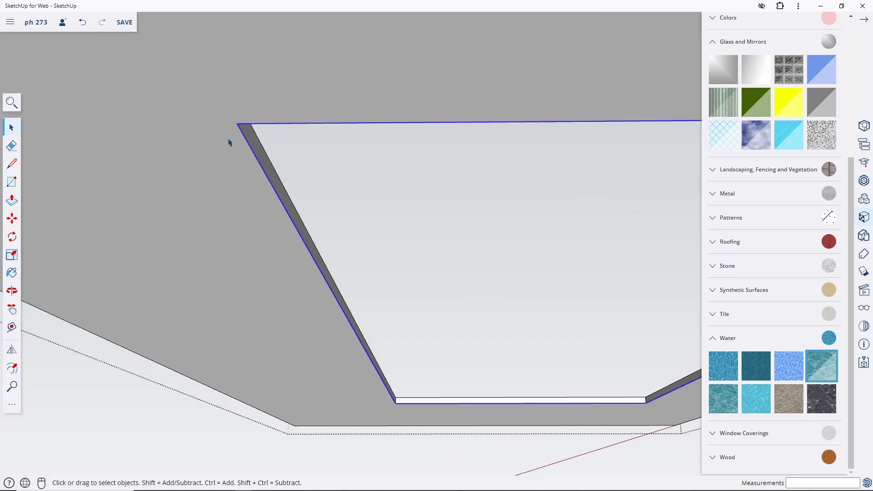
Offset the rim edge 2 cm and raise the thin strip into a ledge.
key("f")
left_click(247, 148)
type("2")
key("Return")
key("space")
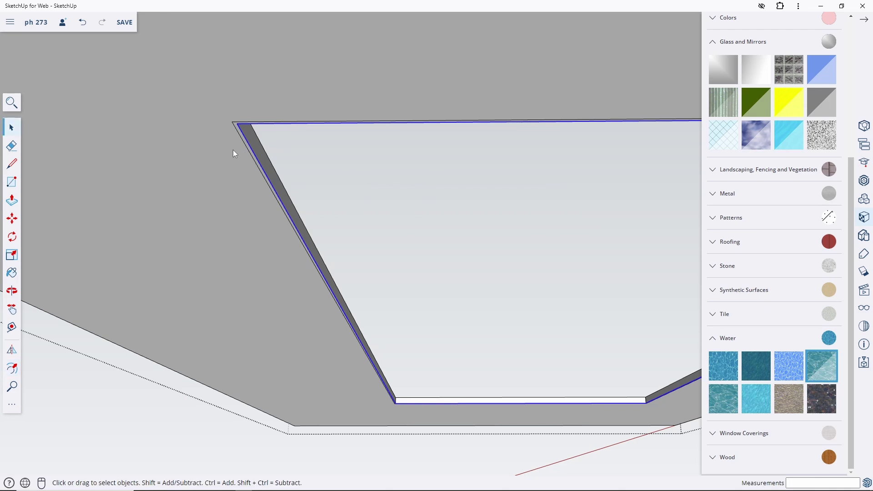
scroll(238, 141, "up", 1)
key("p")
left_click(243, 135)
key("Return")
key("space")
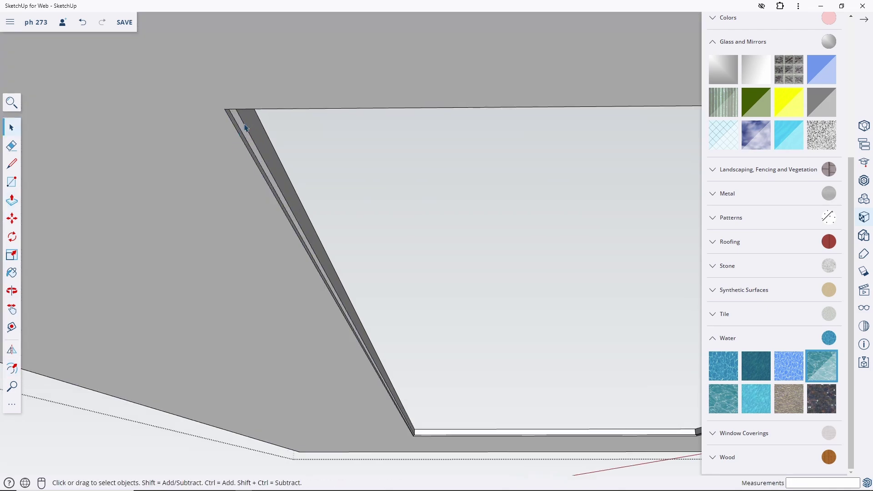
Reselect and adjust the water surface, then view the house and pool from above.
scroll(252, 338, "down", 3)
middle_click_drag(251, 337, 230, 246)
scroll(423, 296, "up", 3)
scroll(423, 296, "up", 1)
left_click(390, 351)
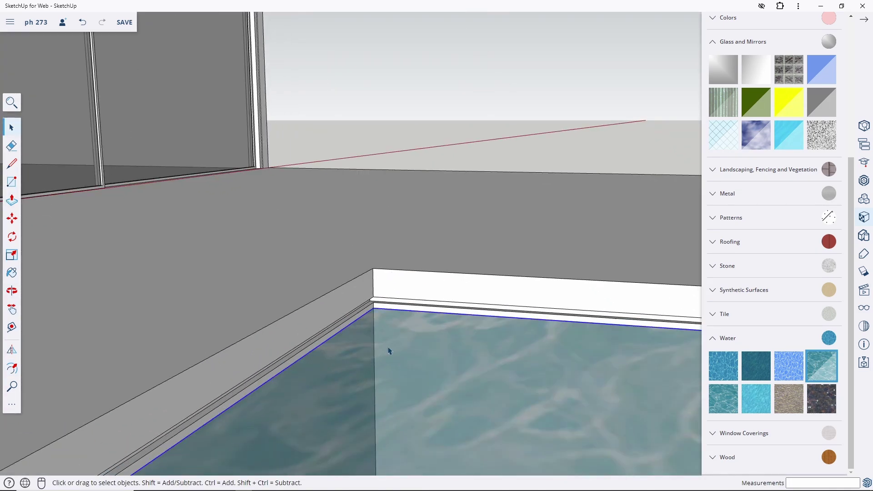
scroll(380, 335, "up", 2)
key("m")
left_click(368, 275)
key("space")
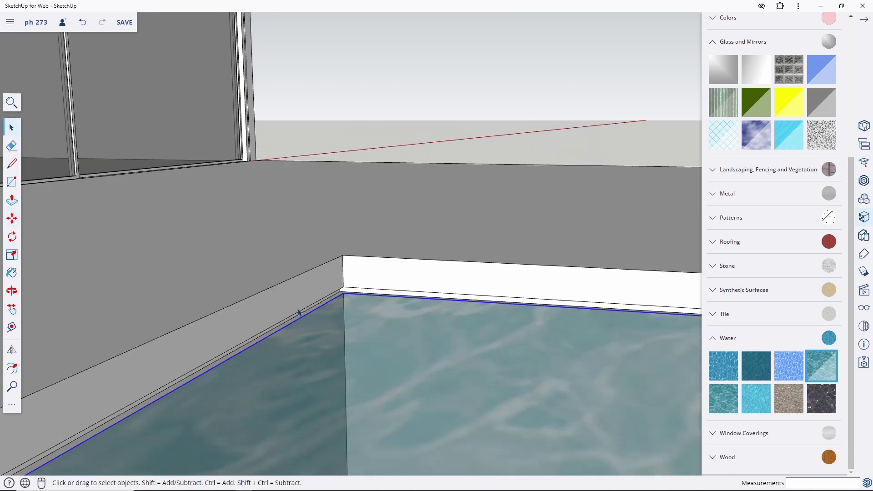
scroll(368, 275, "down", 5)
mouse_move(191, 327)
middle_mouse_down()
mouse_move(179, 258)
mouse_move(312, 302)
mouse_move(375, 335)
middle_mouse_up()
scroll(179, 257, "down", 3)
scroll(312, 302, "up", 3)
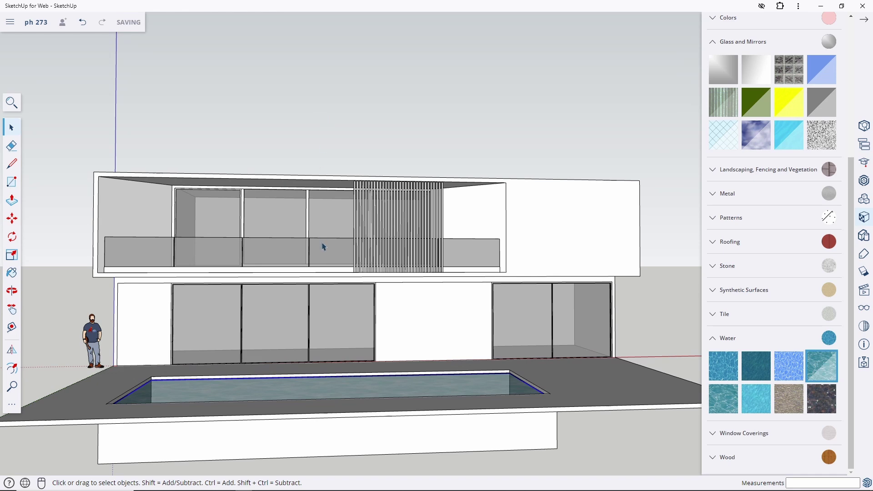
scroll(324, 247, "down", 3)
middle_click_drag(324, 247, 337, 377)
Delete the person figure and pick a speckled grey material from Stone.
scroll(372, 326, "up", 3)
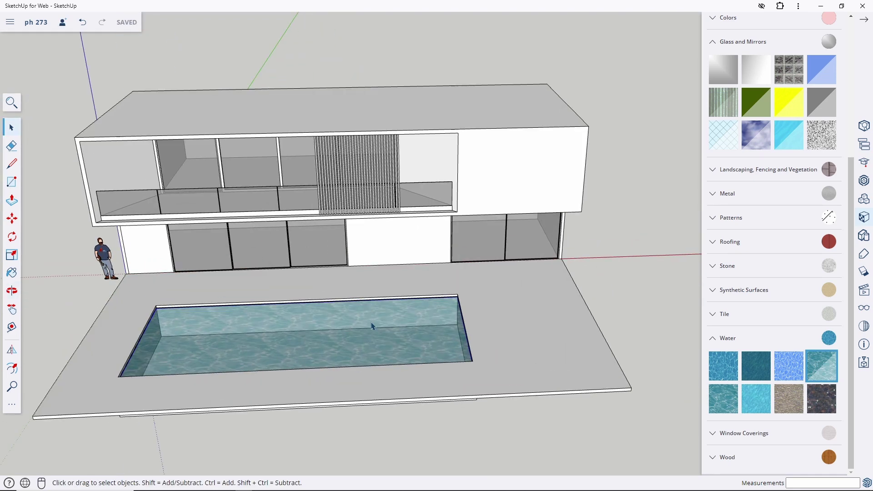
key("Delete")
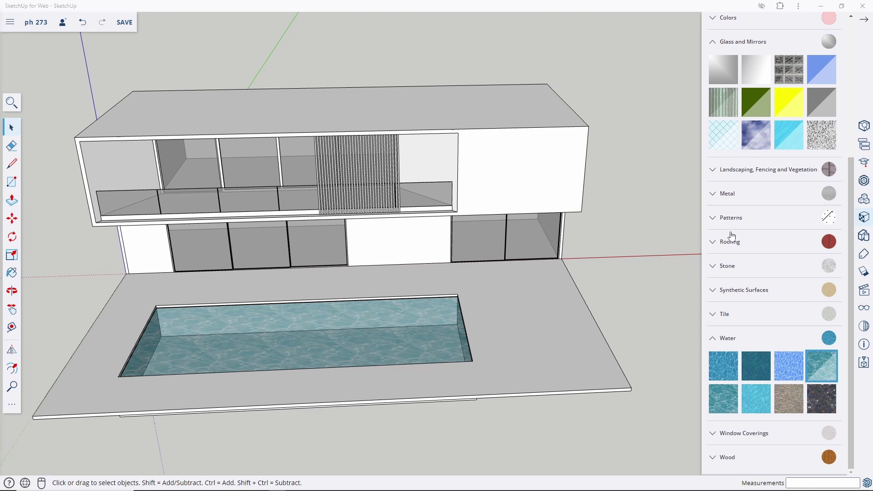
left_click(714, 267)
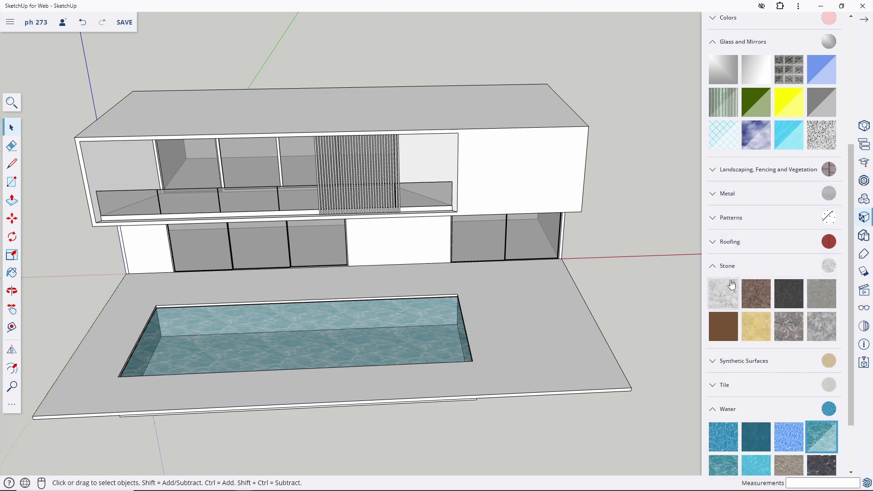
left_click(825, 331)
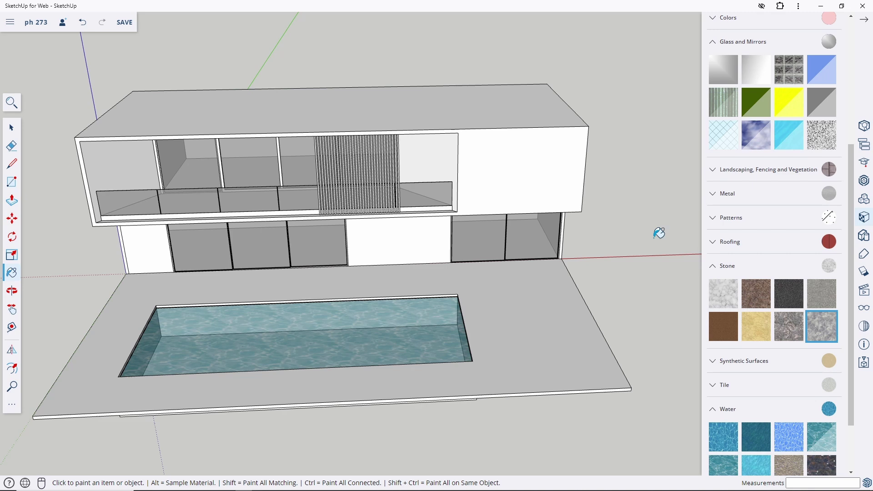
key("space")
Paint all of the upper-floor group's geometry with the speckled grey stone.
double_click(514, 169)
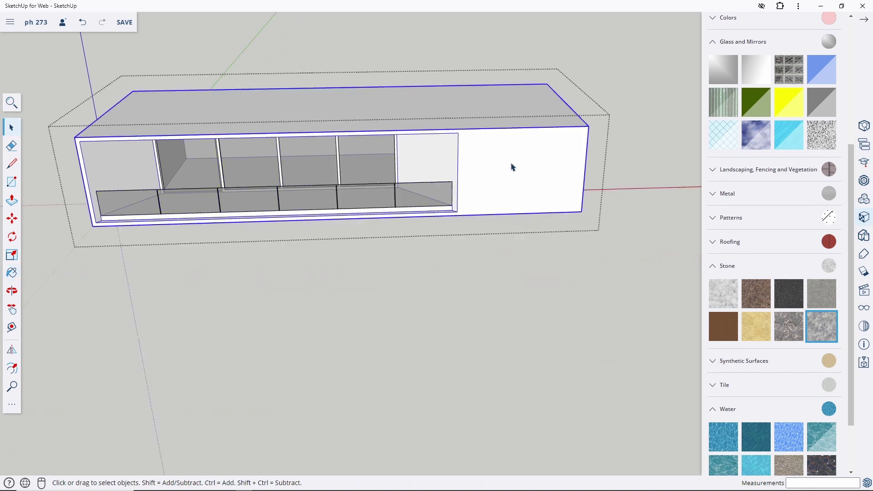
left_click(506, 173)
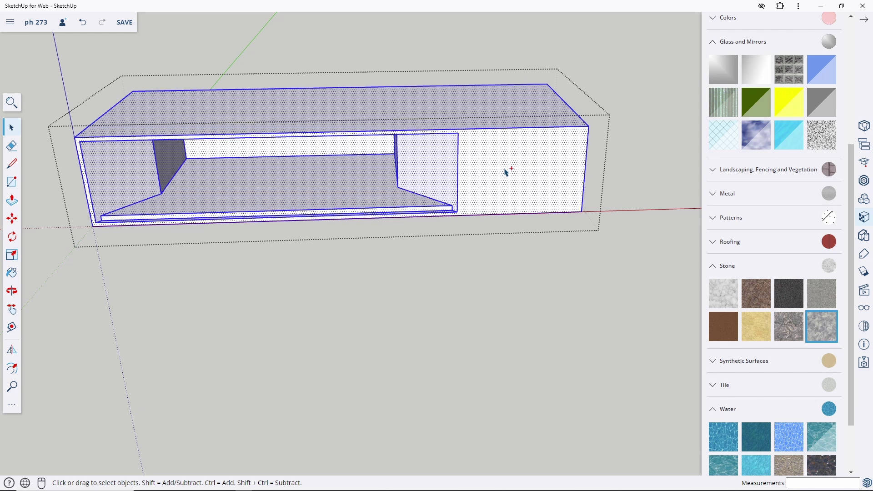
key("b")
left_click(505, 173)
key("space")
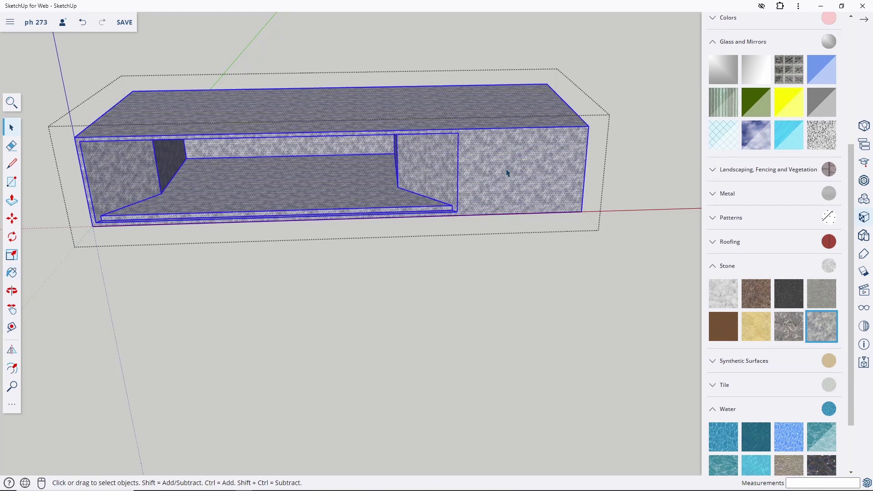
Repaint the upper floor with the white marble swatch and orbit to a front view.
left_click(824, 297)
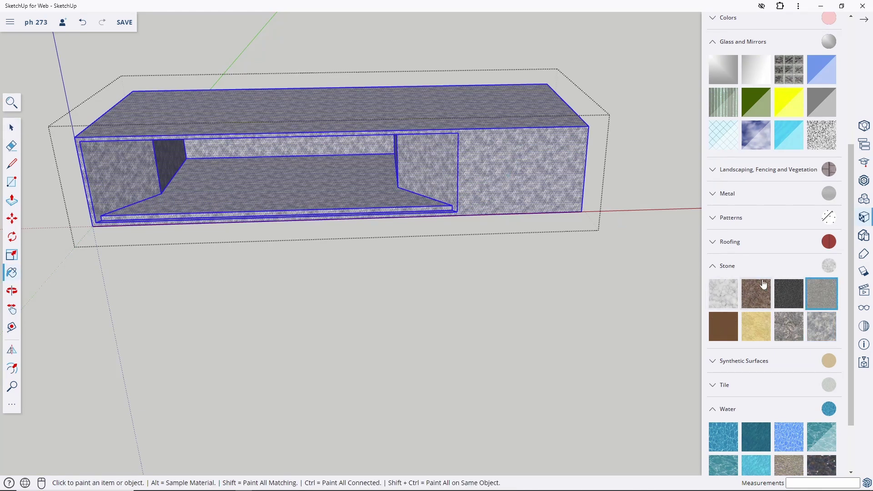
left_click(533, 179)
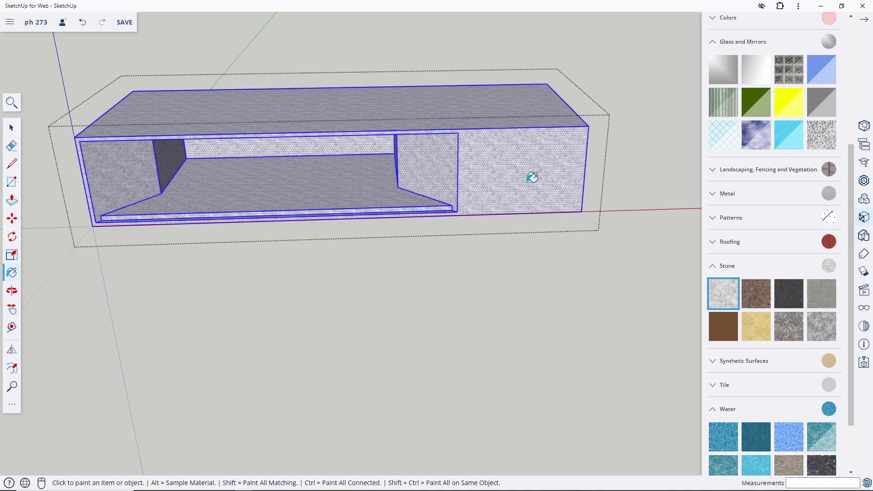
key("space")
middle_click_drag(534, 179, 474, 112)
key("o")
left_click_drag(474, 112, 429, 180)
key("space")
scroll(209, 185, "up", 2)
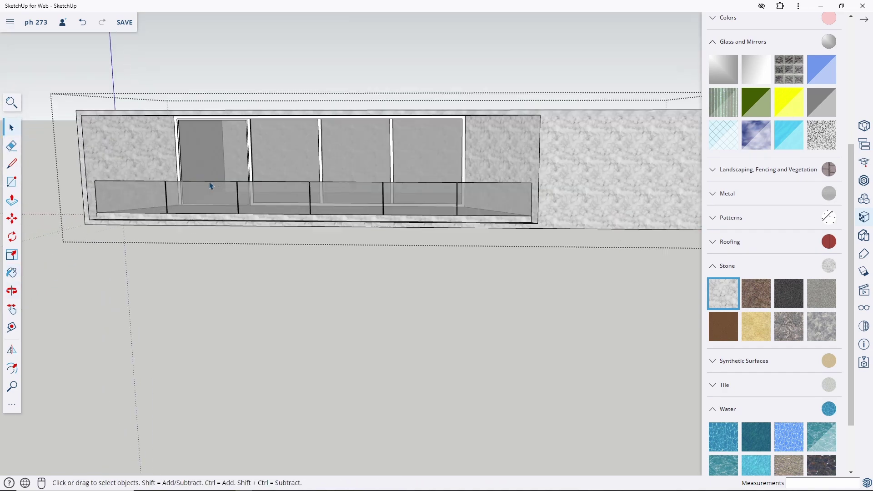
scroll(215, 170, "up", 1)
mouse_move(215, 169)
middle_mouse_down()
mouse_move(250, 318)
mouse_move(247, 150)
middle_mouse_up()
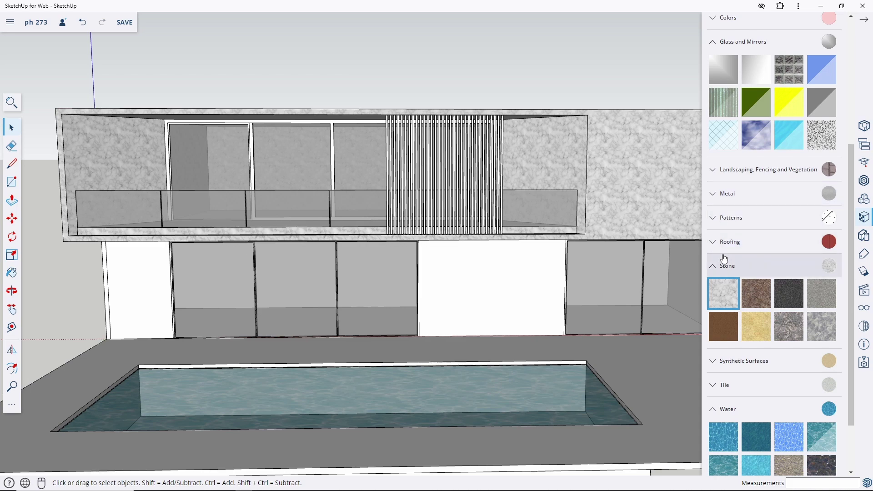
Paint the white lower-storey wall dark grey.
scroll(736, 252, "down", 2)
scroll(756, 271, "up", 1)
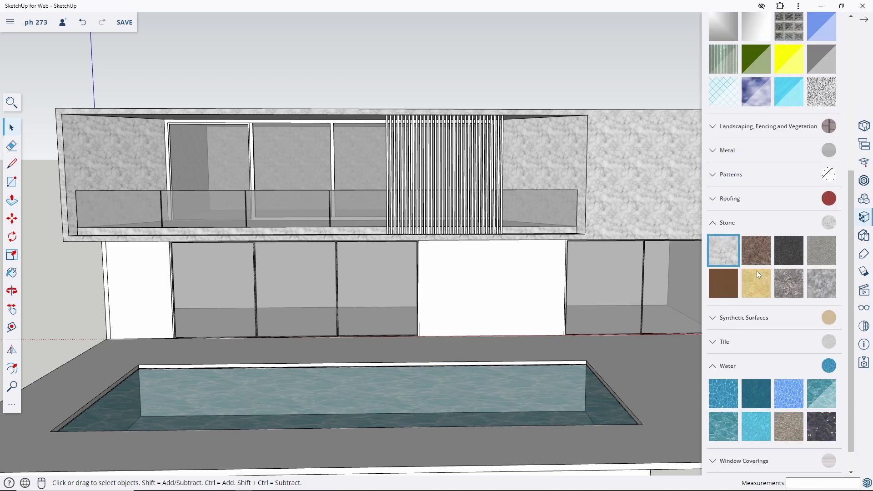
scroll(757, 271, "up", 4)
scroll(756, 271, "up", 2)
left_click(725, 223)
scroll(757, 260, "down", 10)
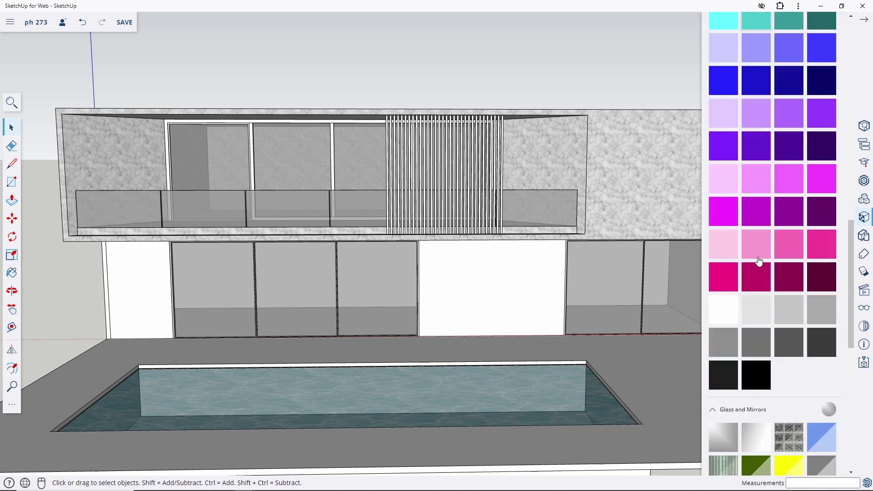
scroll(768, 228, "down", 8)
left_click(754, 63)
left_click(502, 280)
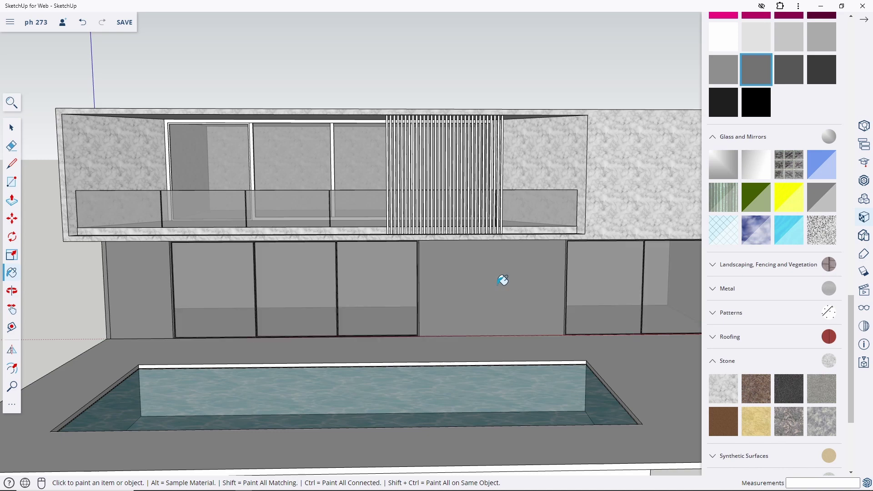
key("space")
Paint the pool deck slab with a brown wood material.
scroll(473, 298, "down", 3)
scroll(501, 343, "down", 2)
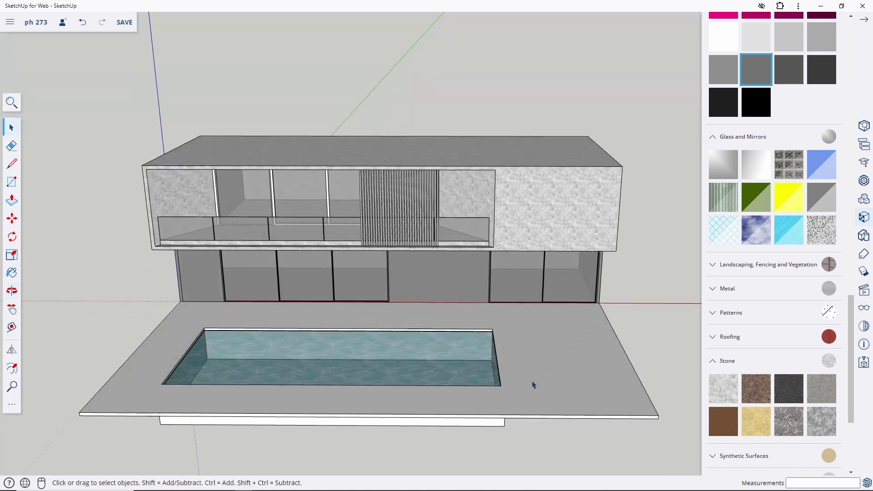
scroll(742, 342, "down", 3)
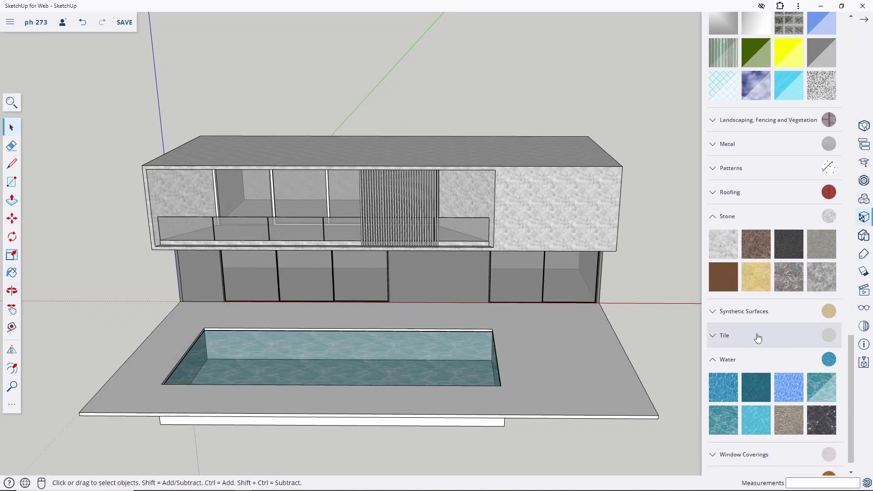
left_click(745, 456)
scroll(755, 437, "down", 2)
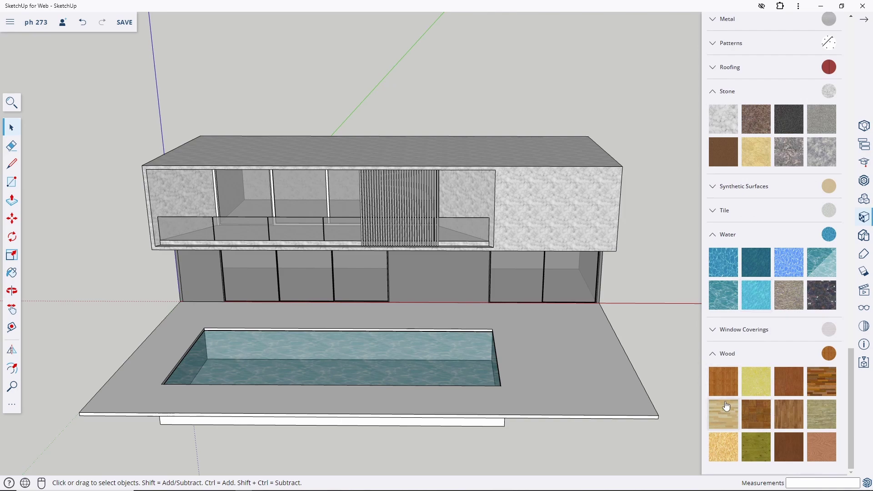
left_click(790, 423)
key("space")
left_click(531, 365)
double_click(532, 367)
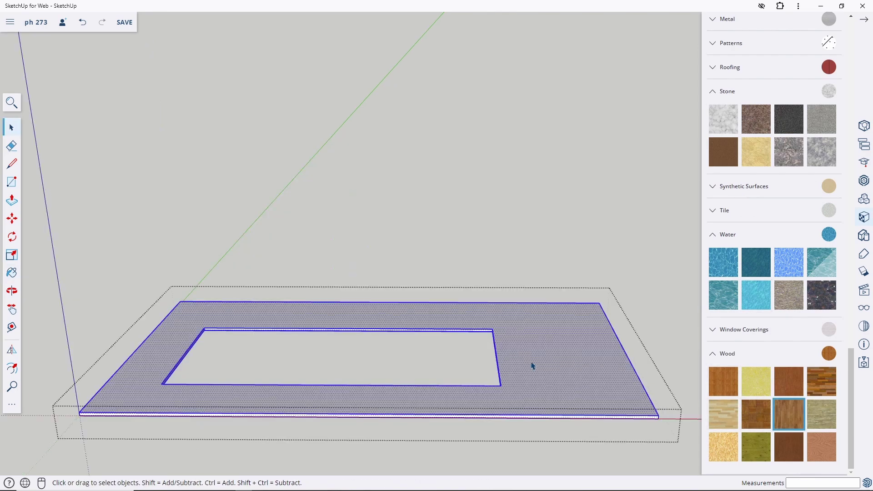
key("b")
left_click(536, 360)
key("space")
key("Escape")
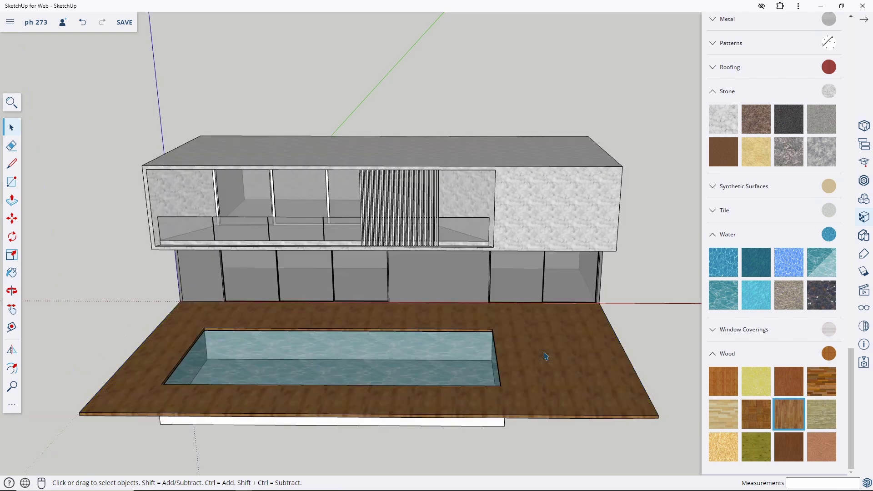
Paint all the slats of the slat screen near-black.
middle_click_drag(443, 352, 469, 213)
scroll(773, 196, "up", 3)
scroll(732, 214, "up", 1)
scroll(732, 214, "up", 6)
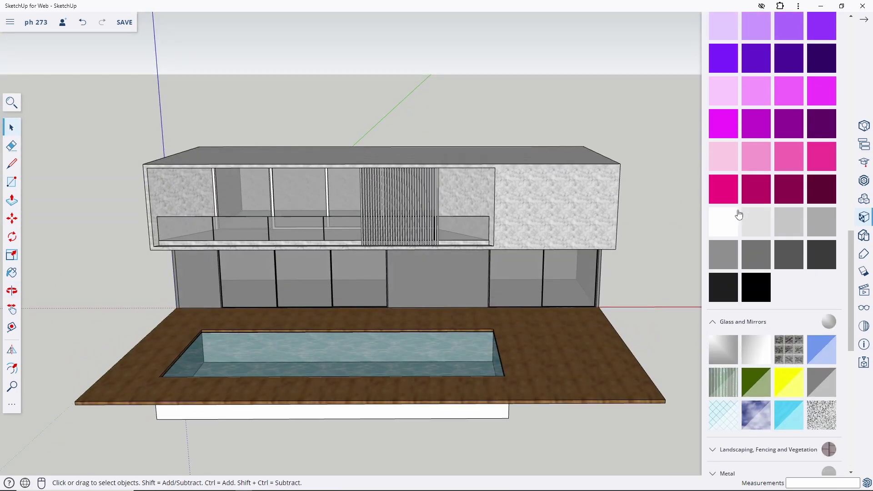
left_click(723, 289)
key("space")
scroll(359, 219, "up", 5)
scroll(375, 244, "up", 2)
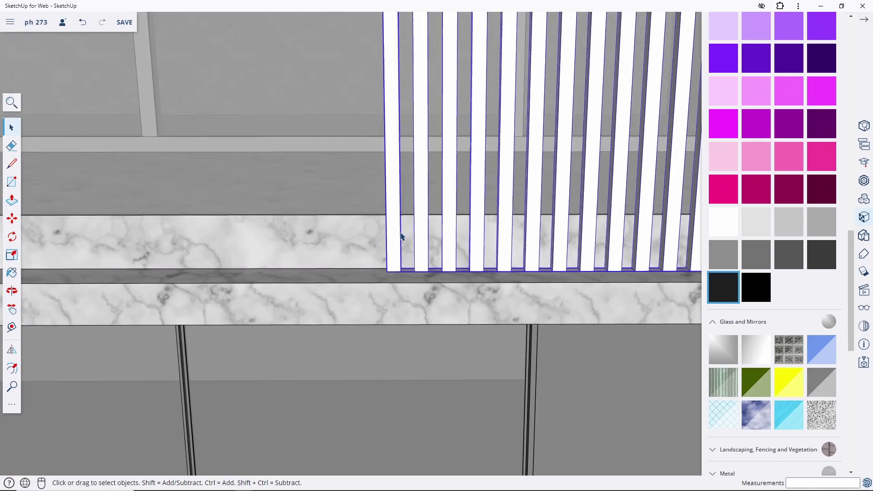
double_click(402, 237)
key("ctrl+a")
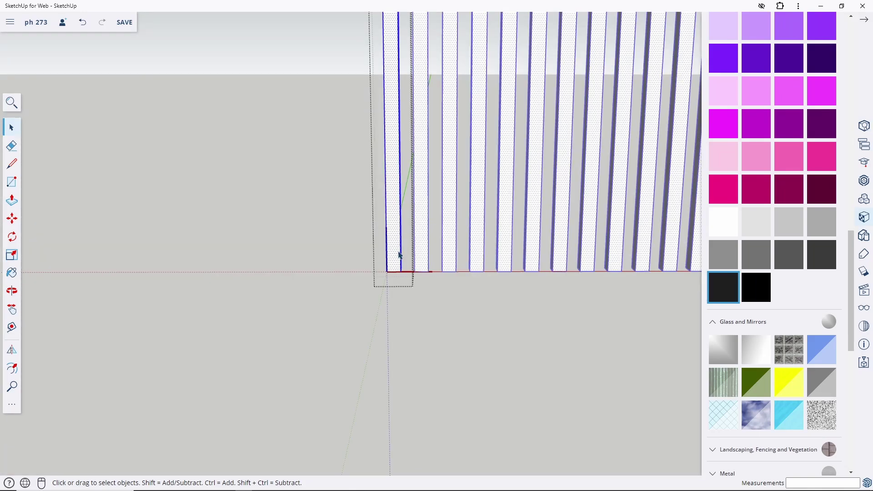
key("b")
left_click(401, 258)
key("space")
key("Escape")
Paint the upper marble ledge strip dark.
scroll(347, 242, "down", 3)
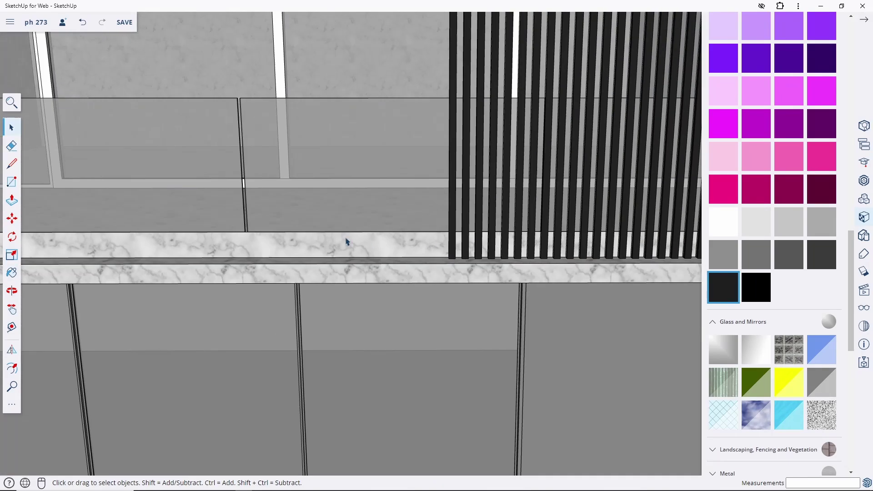
double_click(346, 241)
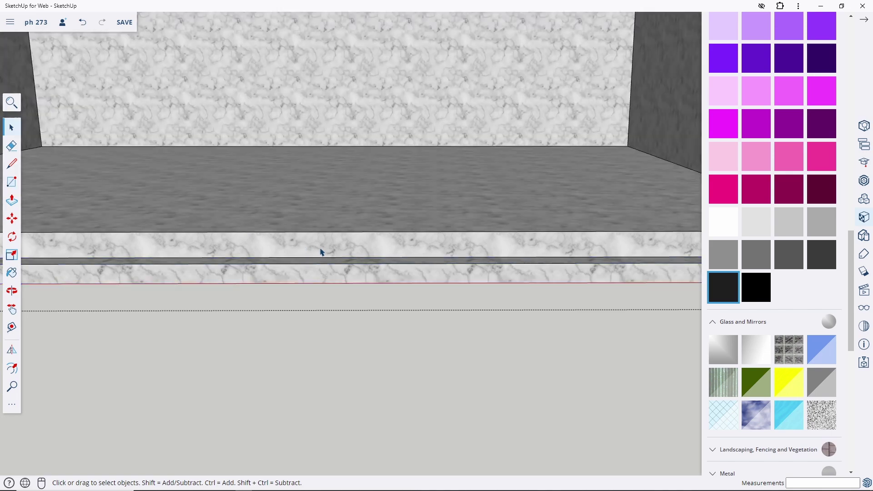
key("ctrl+a")
key("b")
left_click(328, 241)
key("space")
key("Escape")
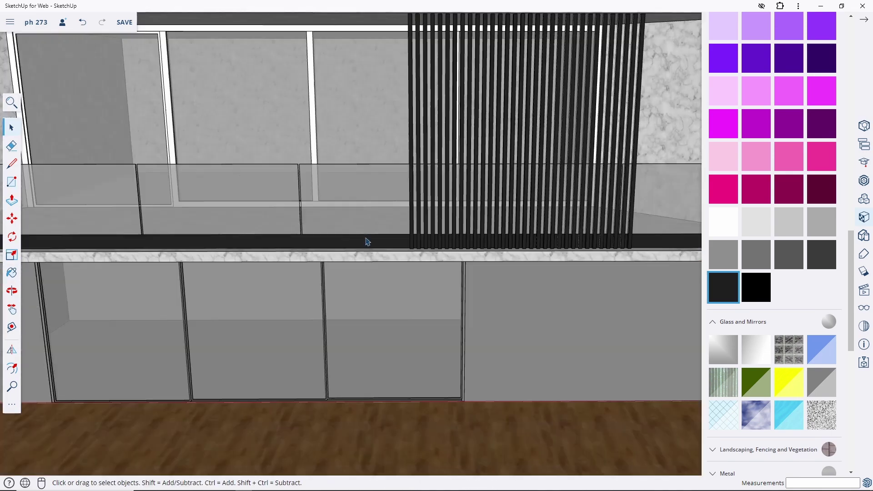
Paint the upper-left window frame dark.
scroll(368, 241, "down", 3)
scroll(155, 132, "up", 5)
scroll(159, 137, "up", 2)
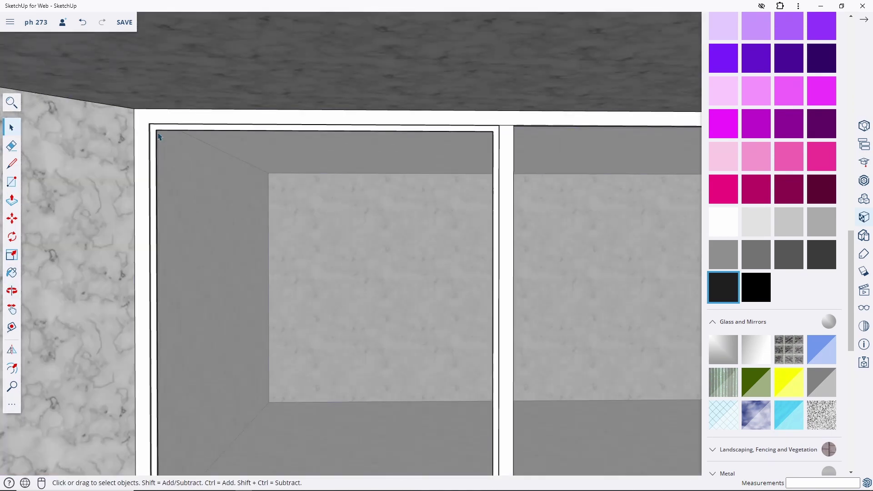
left_click(158, 137)
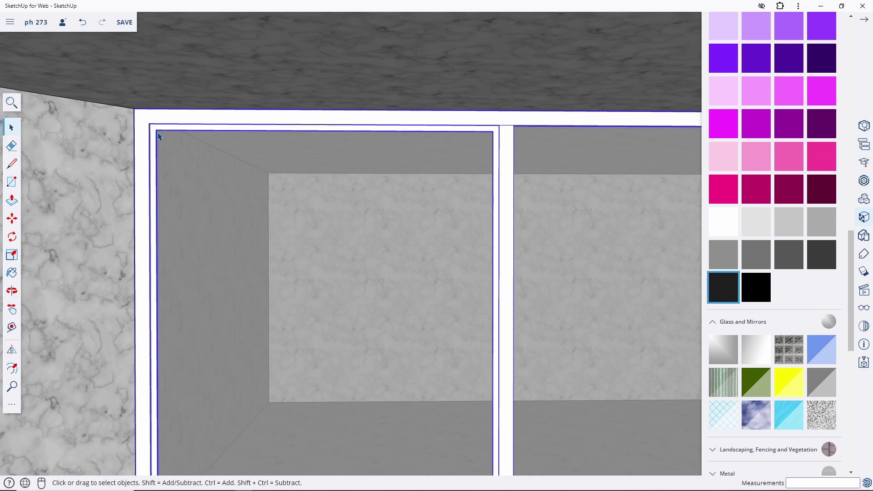
key("b")
left_click(160, 136)
key("space")
Paint the first ground-floor door frame dark, undoing an accidental wall paint.
scroll(288, 191, "down", 5)
scroll(287, 191, "down", 2)
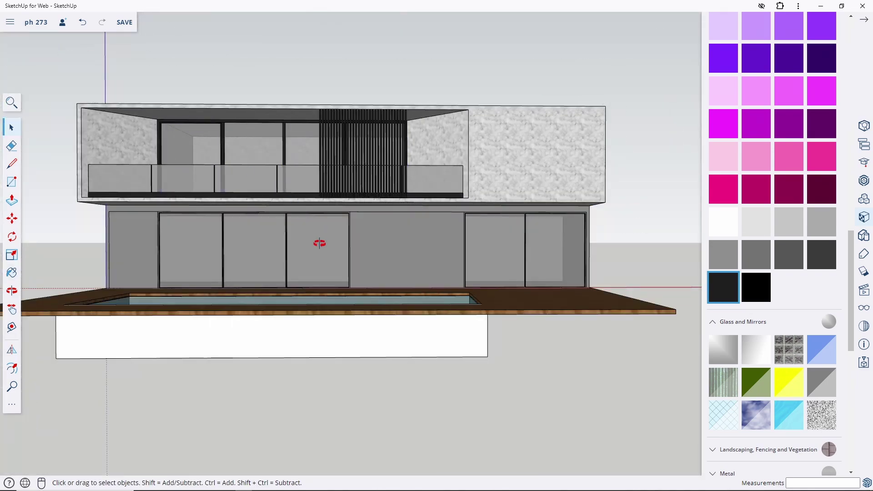
scroll(296, 236, "up", 4)
scroll(246, 291, "up", 3)
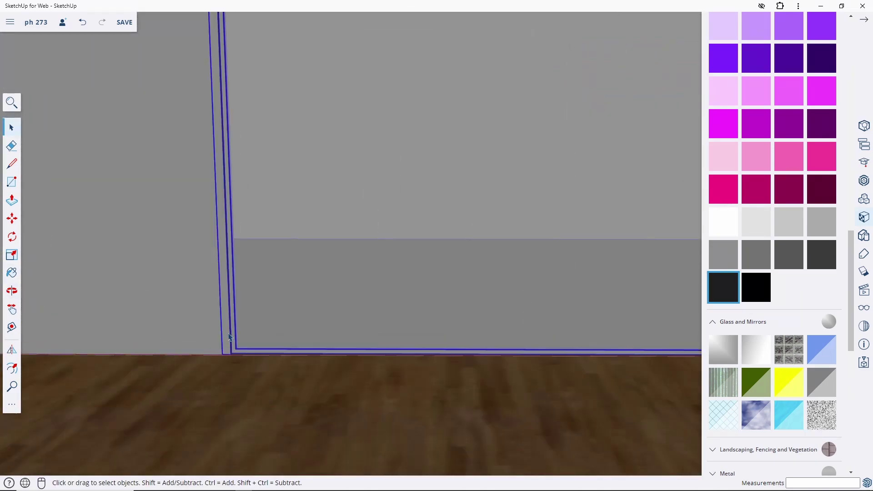
key("b")
left_click(230, 334)
key("ctrl+z")
key("space")
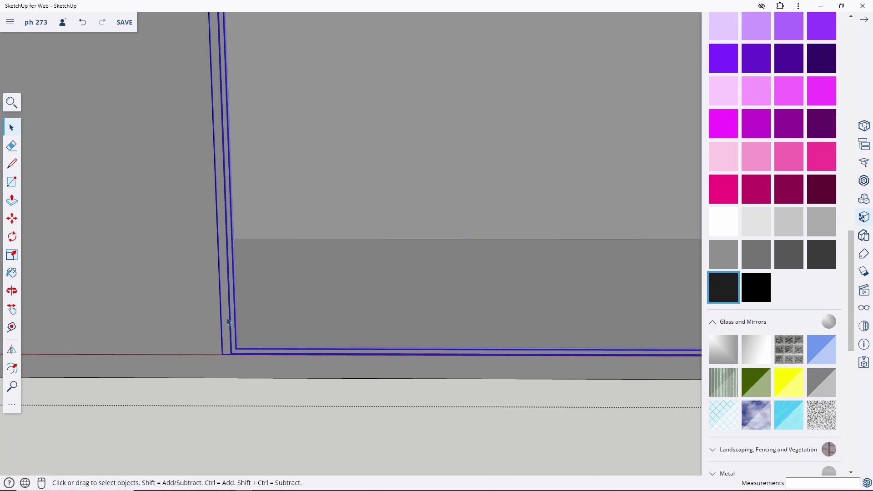
key("b")
left_click(230, 316)
key("space")
Paint the remaining ground-floor door frame pieces dark.
scroll(140, 297, "down", 5)
scroll(415, 324, "up", 5)
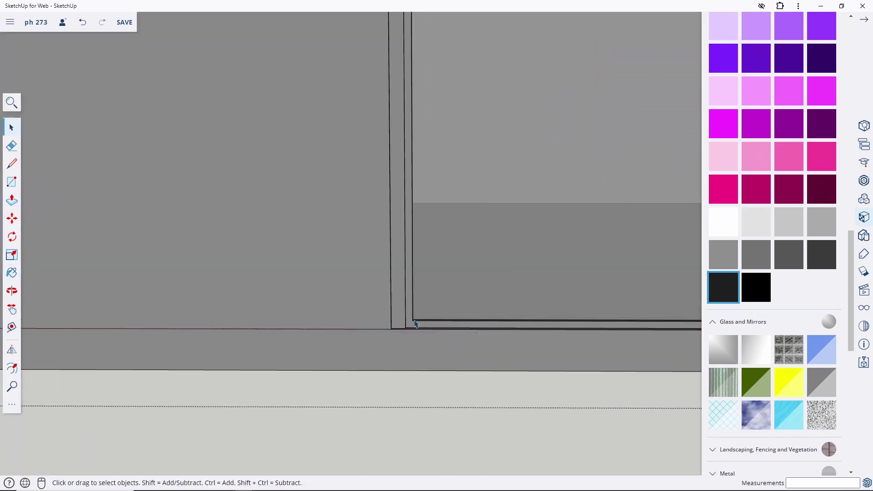
left_click(415, 323)
key("b")
left_click(403, 306)
key("space")
Orbit around the house to check the dark frames.
scroll(408, 298, "down", 2)
scroll(496, 276, "down", 4)
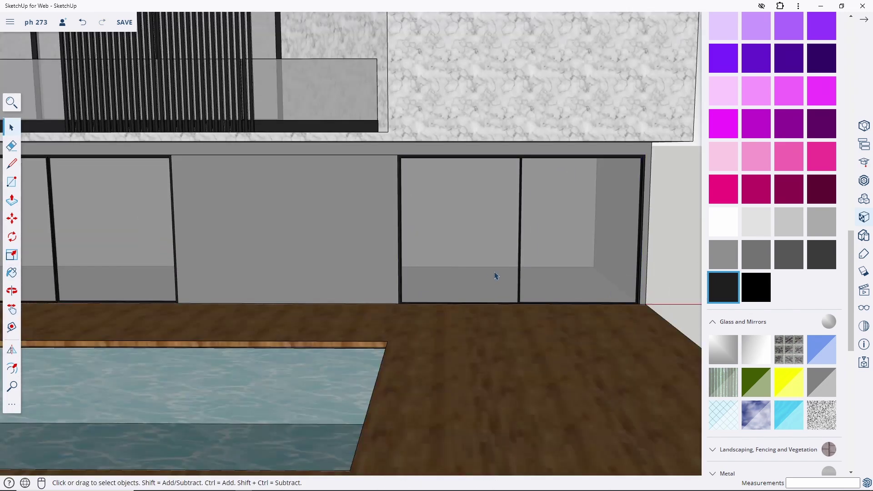
scroll(496, 276, "down", 2)
scroll(493, 272, "down", 5)
mouse_move(493, 273)
middle_mouse_down()
mouse_move(522, 286)
mouse_move(200, 250)
mouse_move(312, 252)
mouse_move(264, 236)
middle_mouse_up()
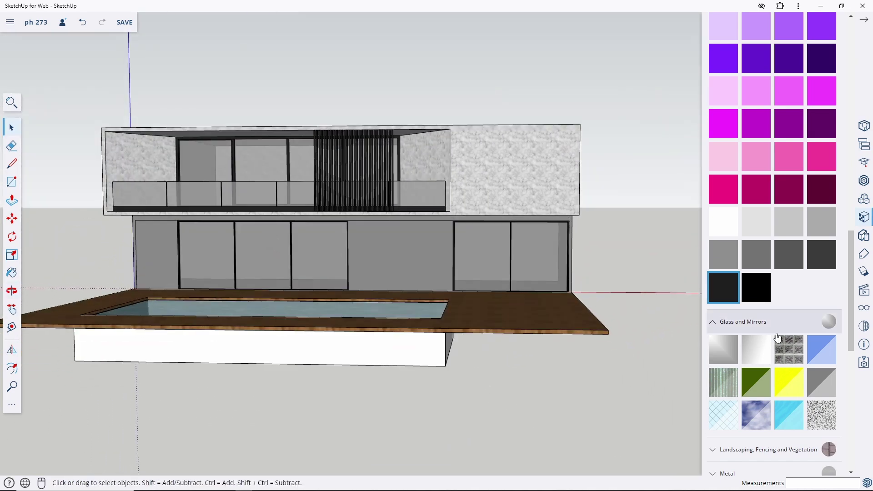
scroll(777, 338, "down", 4)
scroll(778, 320, "down", 6)
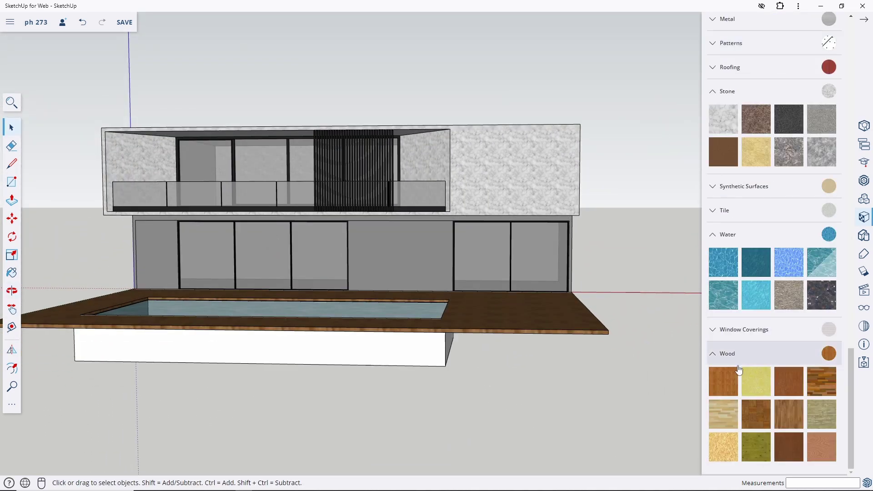
Paint the ground-floor room floor with the dark parquet wood material.
left_click(823, 383)
scroll(444, 306, "up", 10)
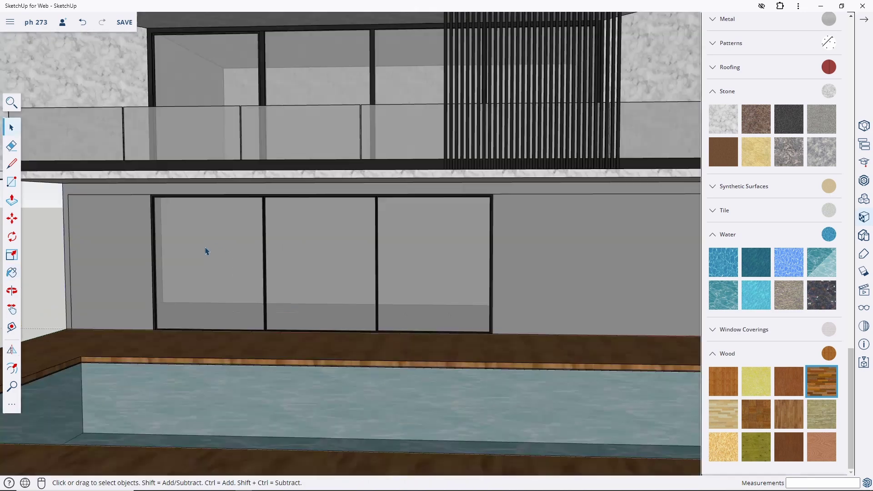
left_click_drag(380, 351, 74, 345)
key("space")
key("ctrl+a")
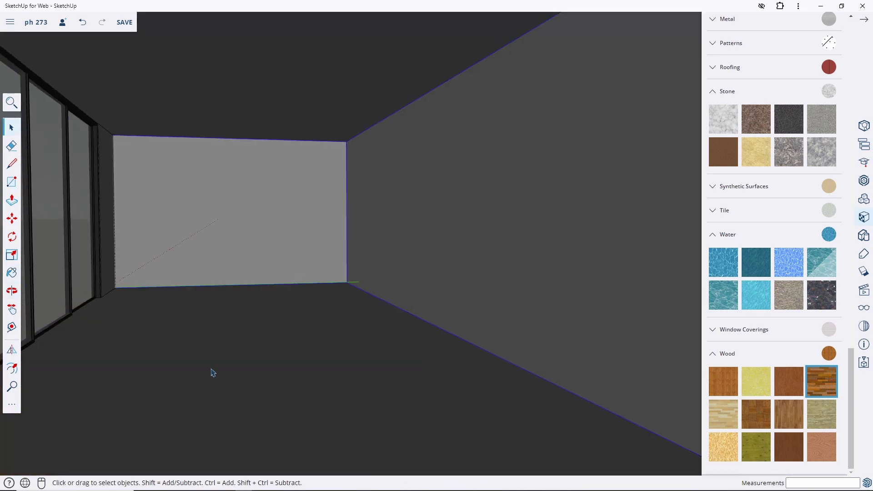
key("b")
left_click(230, 331)
key("space")
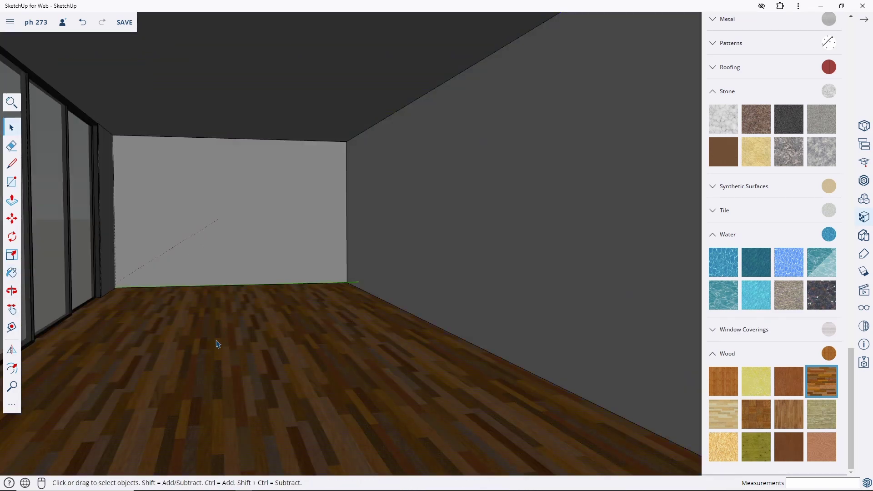
Orbit out to a low frontal view of the house with the Scenes panel shown.
scroll(509, 335, "down", 5)
scroll(356, 321, "down", 5)
mouse_move(356, 321)
middle_mouse_down()
mouse_move(391, 359)
mouse_move(390, 376)
middle_mouse_up()
scroll(394, 354, "down", 5)
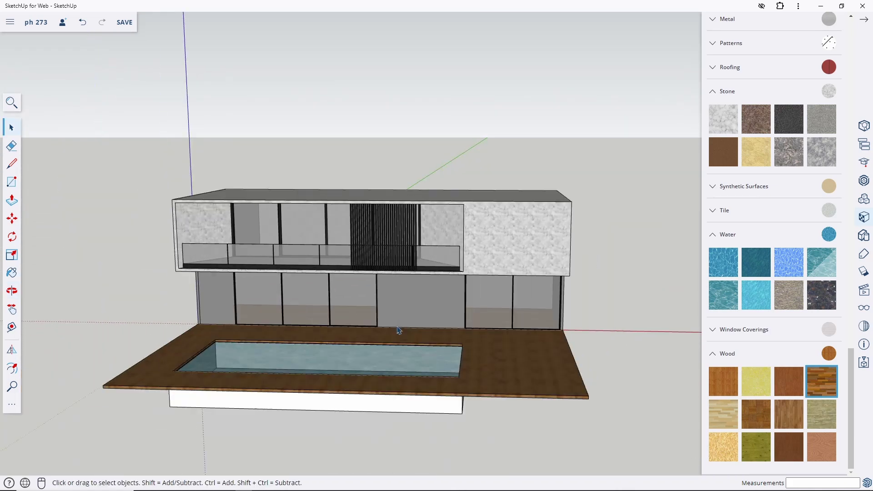
mouse_move(400, 327)
middle_mouse_down()
mouse_move(397, 311)
mouse_move(367, 312)
middle_mouse_up()
scroll(397, 311, "up", 3)
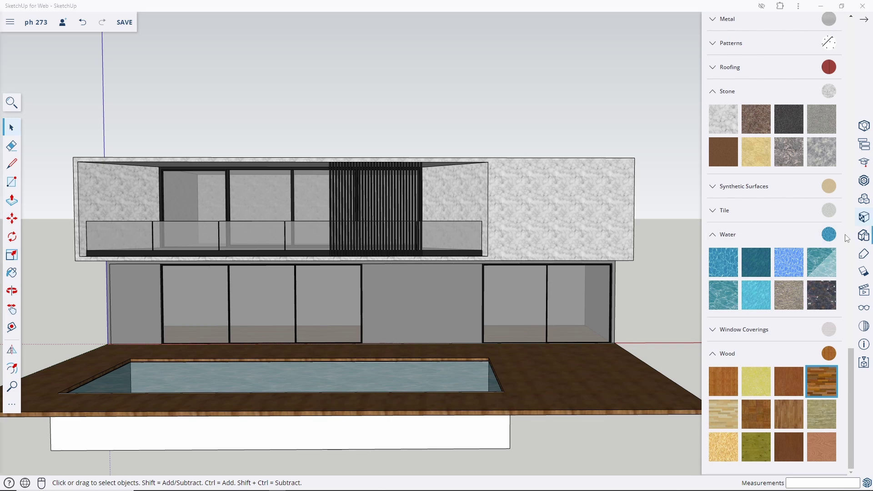
left_click(864, 290)
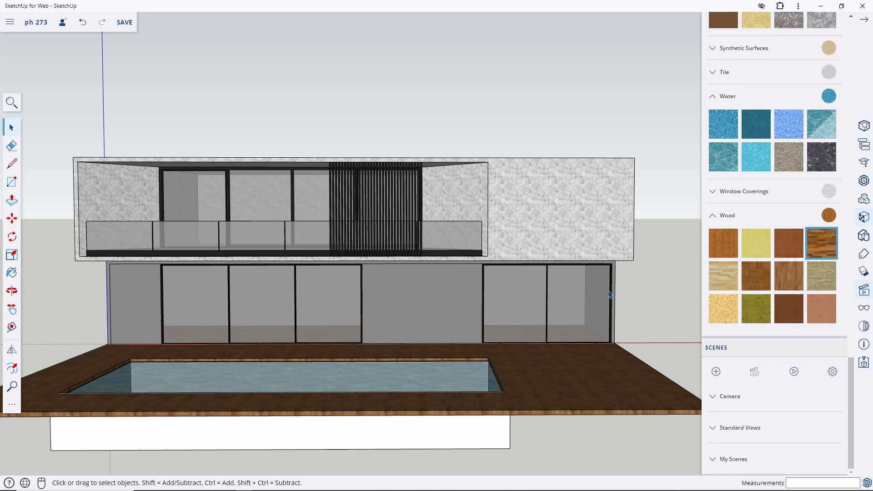
mouse_move(452, 317)
middle_mouse_down()
mouse_move(495, 308)
mouse_move(456, 269)
mouse_move(449, 271)
mouse_move(456, 327)
mouse_move(450, 308)
mouse_move(409, 336)
mouse_move(389, 366)
mouse_move(362, 351)
mouse_move(262, 368)
middle_mouse_up()
scroll(486, 308, "down", 2)
scroll(410, 336, "down", 2)
Draw a white rectangle starting at the pool deck corner.
scroll(262, 367, "up", 3)
key("r")
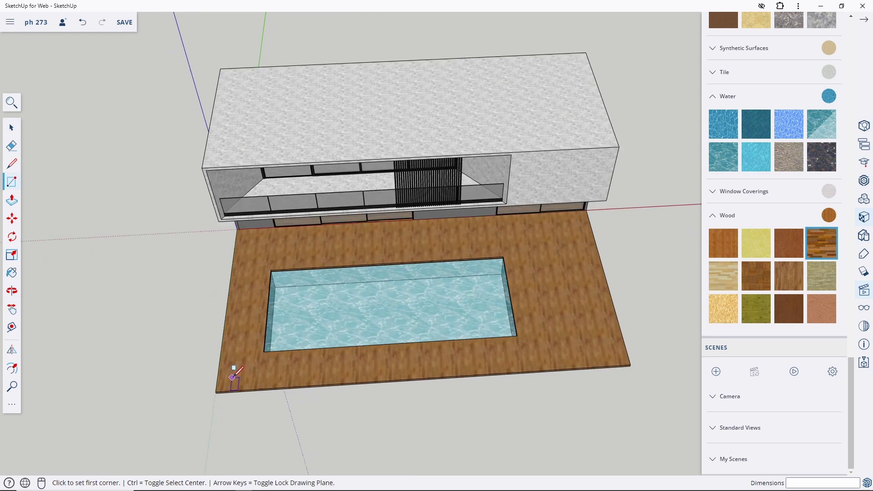
left_click(217, 390)
scroll(217, 390, "down", 4)
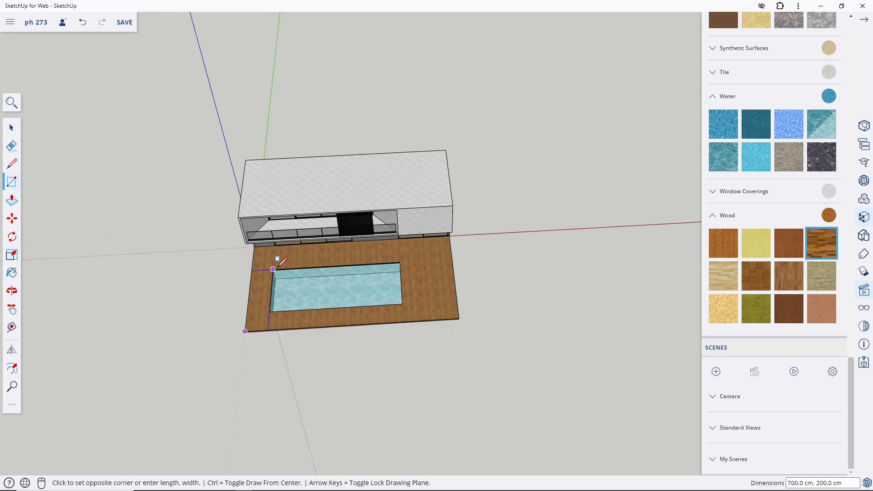
left_click(306, 362)
mouse_move(306, 363)
middle_mouse_down()
mouse_move(366, 367)
mouse_move(359, 431)
mouse_move(298, 442)
middle_mouse_up()
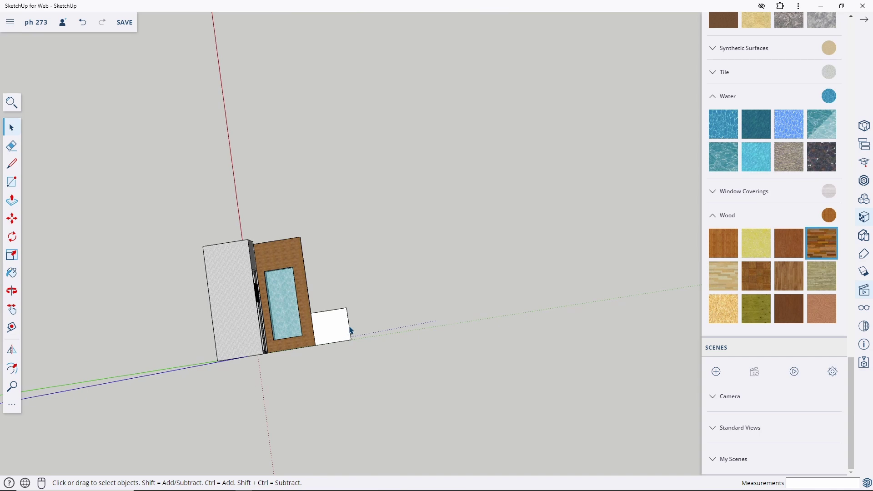
Stretch the rectangle along the green axis into a large ground slab in front of the deck.
key("m")
left_click(347, 307)
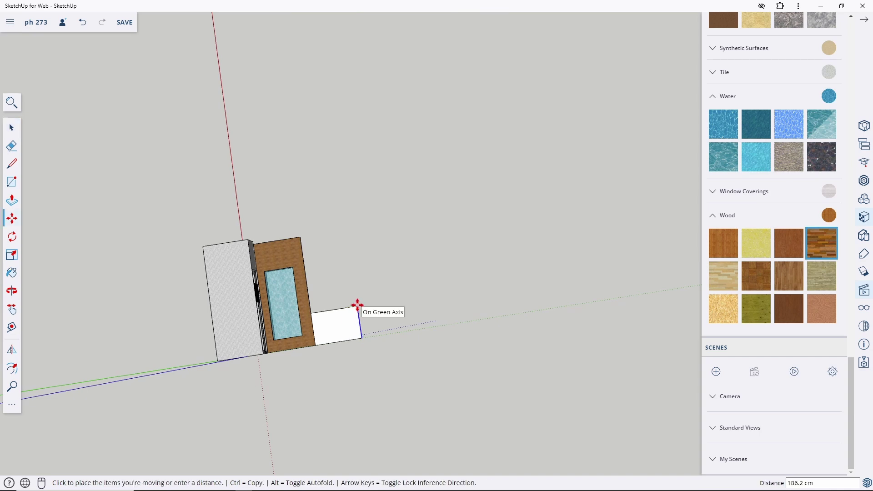
middle_click_drag(357, 305, 335, 316)
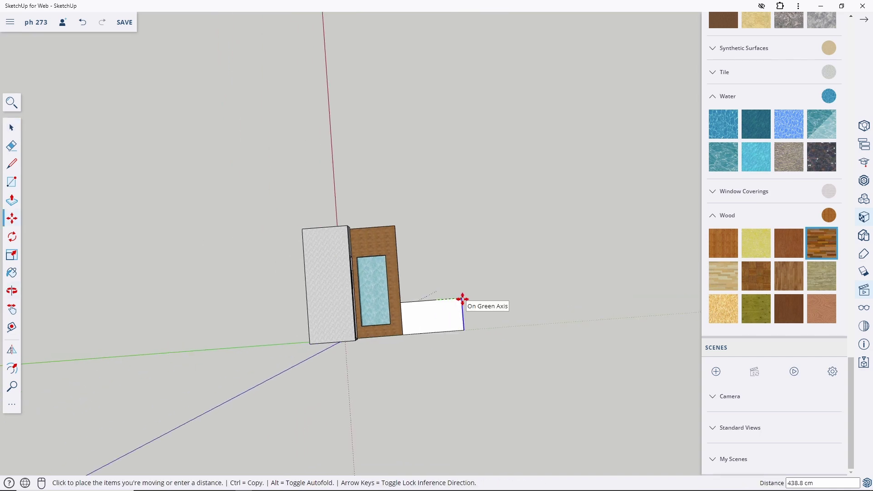
left_click(476, 299)
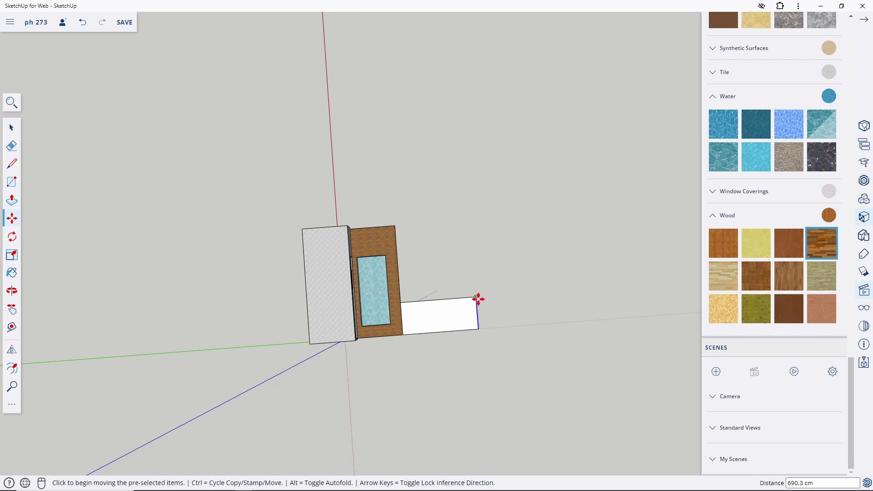
middle_click_drag(486, 298, 220, 290)
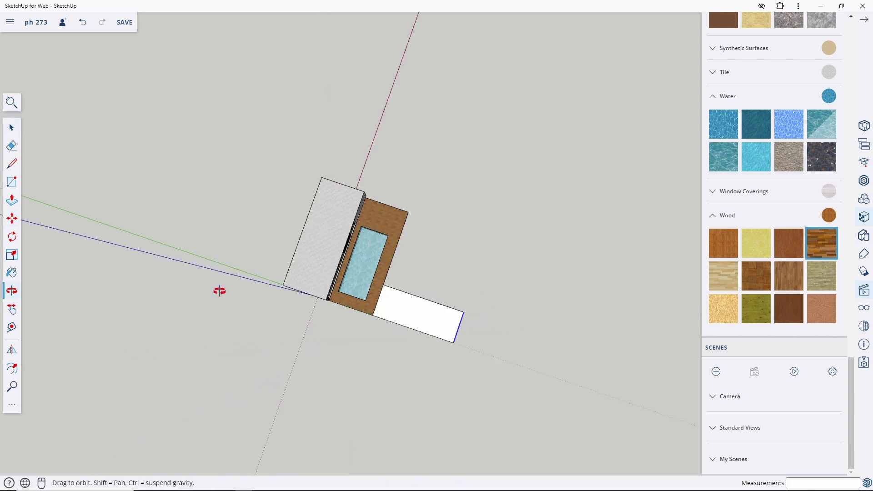
key("space")
middle_click_drag(378, 288, 402, 279)
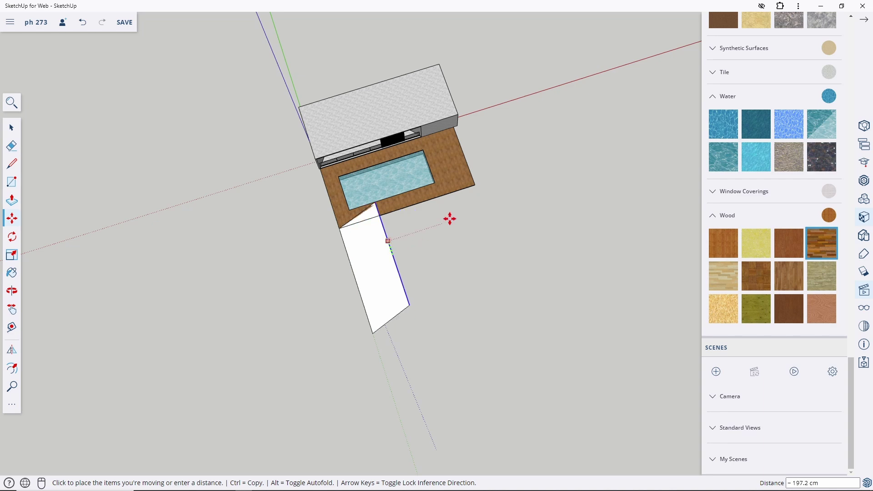
left_click_drag(395, 261, 475, 185)
double_click(446, 263)
left_click(458, 262, "shift")
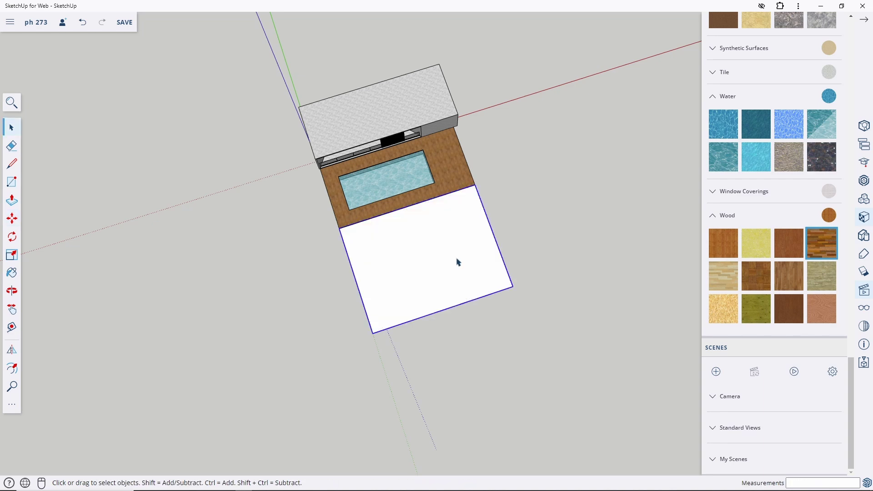
Copy the ground rectangle to the far side behind the house.
key("m")
key("ctrl")
left_click(512, 286)
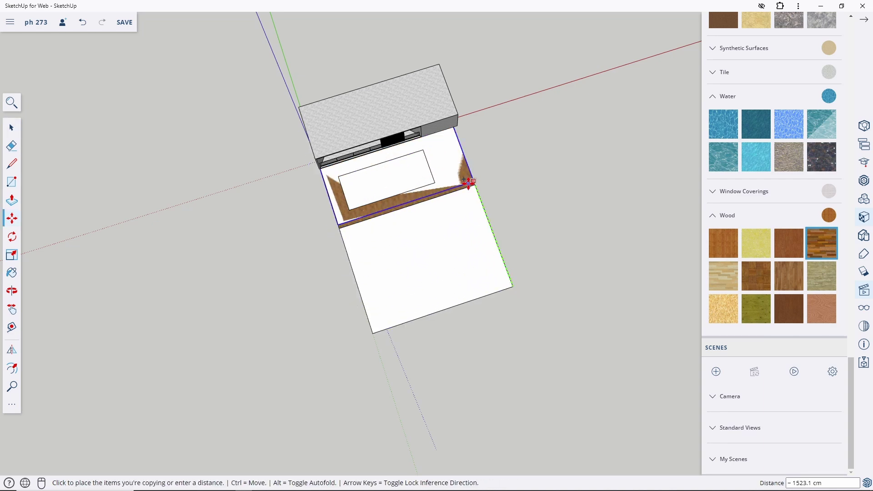
mouse_move(229, 150)
middle_mouse_down()
mouse_move(296, 250)
mouse_move(390, 226)
middle_mouse_up()
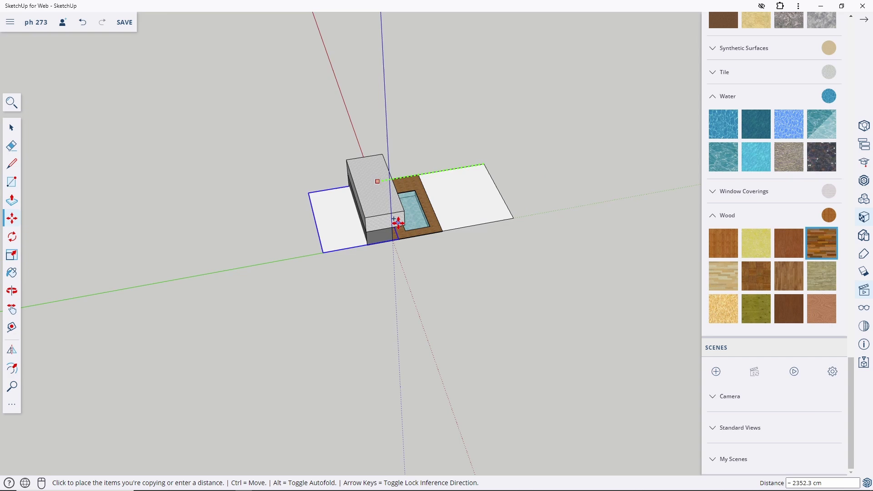
left_click(372, 244)
key("q")
key("space")
mouse_move(293, 273)
middle_mouse_down()
mouse_move(86, 302)
mouse_move(91, 314)
mouse_move(416, 377)
middle_mouse_up()
scroll(363, 277, "up", 5)
scroll(430, 351, "up", 3)
Start a Tape Measure from the white ground's right edge, then cancel it.
scroll(425, 341, "up", 1)
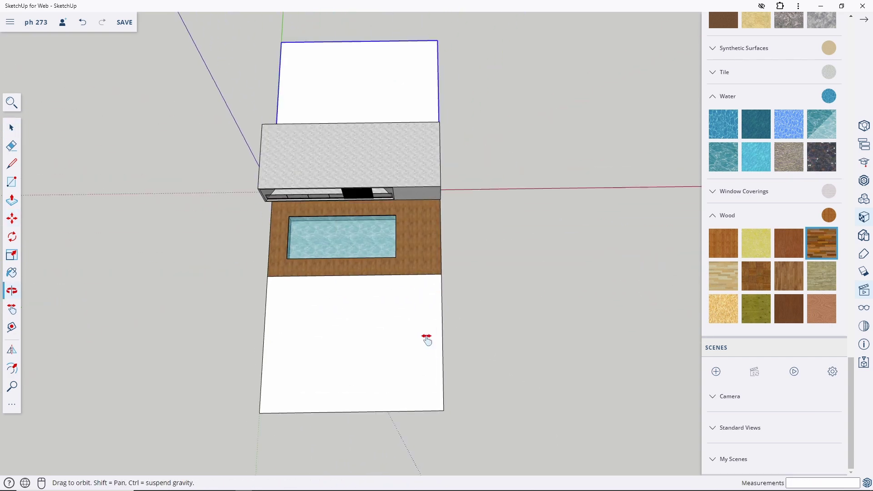
middle_click_drag(425, 341, 439, 341)
key("t")
left_click(452, 323)
scroll(568, 321, "down", 1)
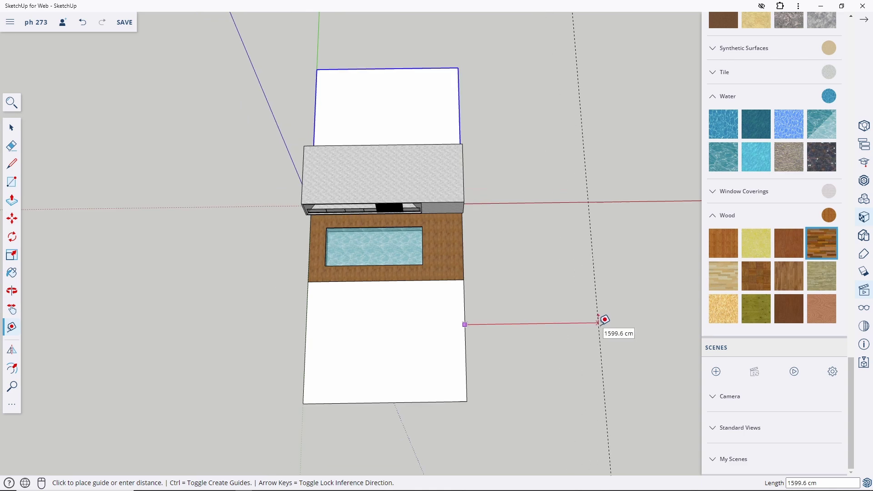
key("space")
Copy the front white ground face to the right with Move+Ctrl.
left_click(385, 354)
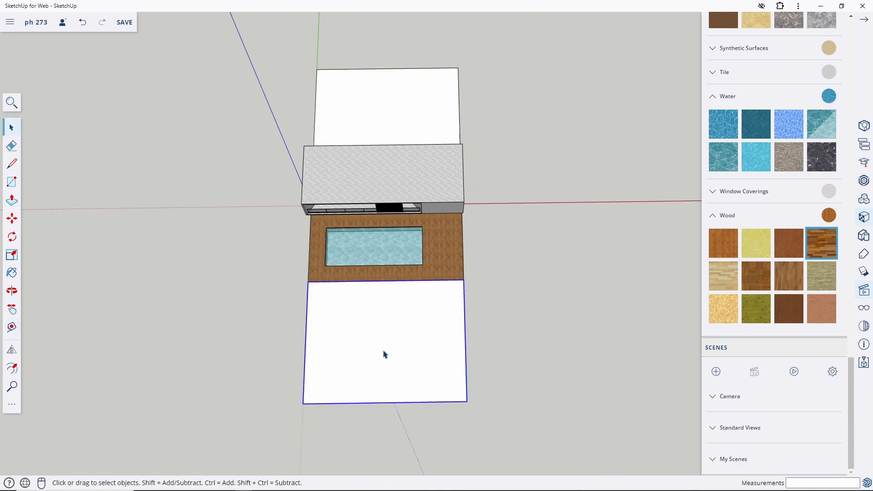
key("m")
left_click(309, 282)
key("ctrl")
scroll(465, 275, "up", 5)
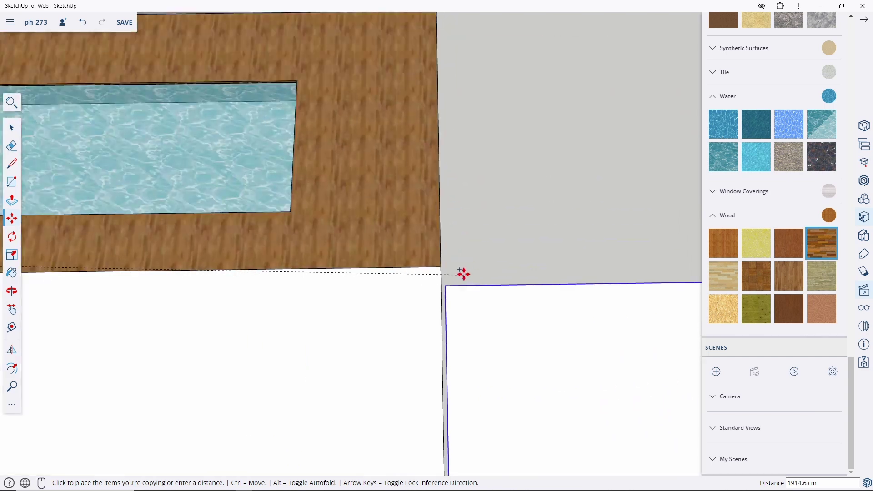
key("space")
scroll(469, 266, "down", 3)
scroll(471, 255, "down", 2)
key("m")
left_click(244, 263)
key("ctrl")
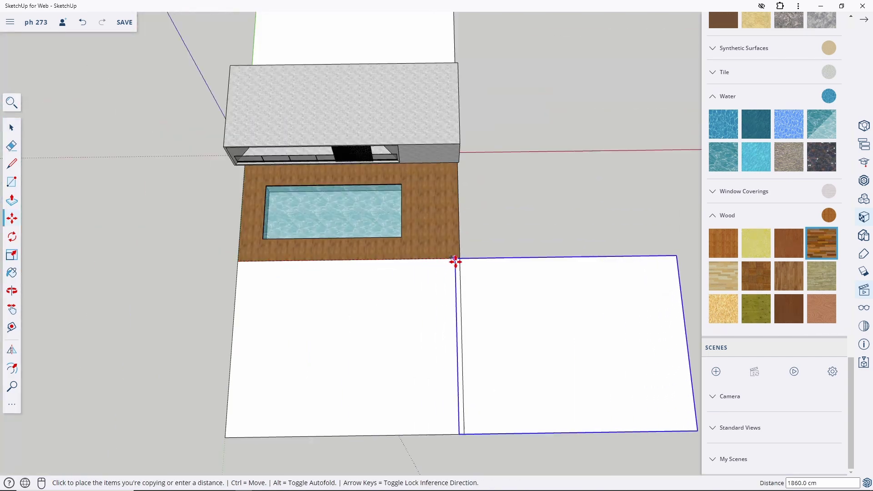
Stretch the copied ground face upward by moving its top edge.
left_click(459, 260)
key("space")
scroll(477, 271, "down", 3)
double_click(476, 270)
left_click(476, 270)
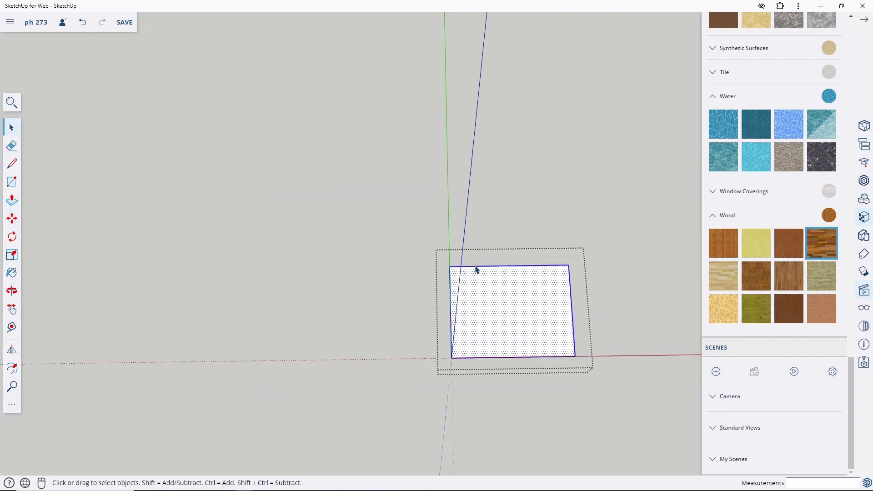
key("m")
left_click(493, 267)
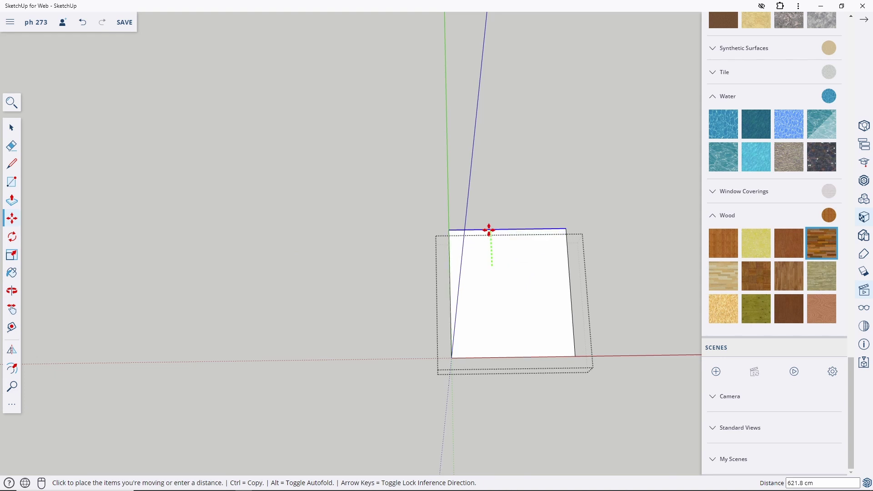
left_click(427, 101)
key("space")
key("Escape")
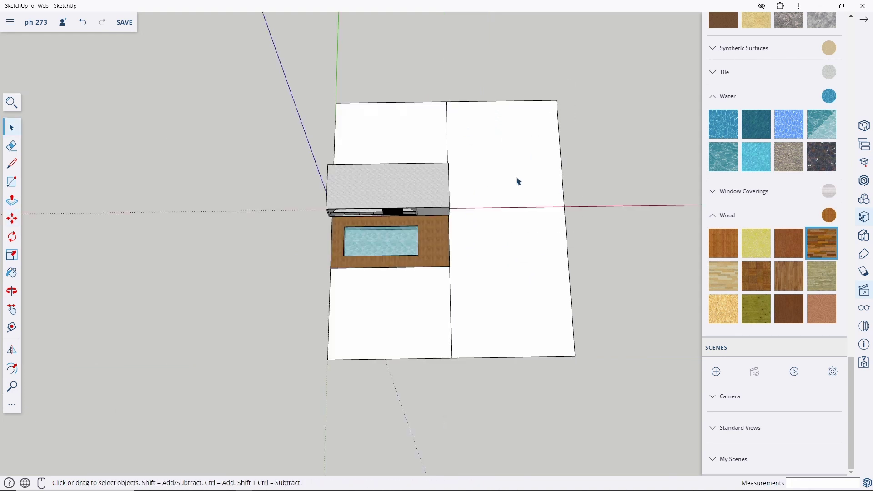
Copy the ground face to the left and group both ground faces.
key("m")
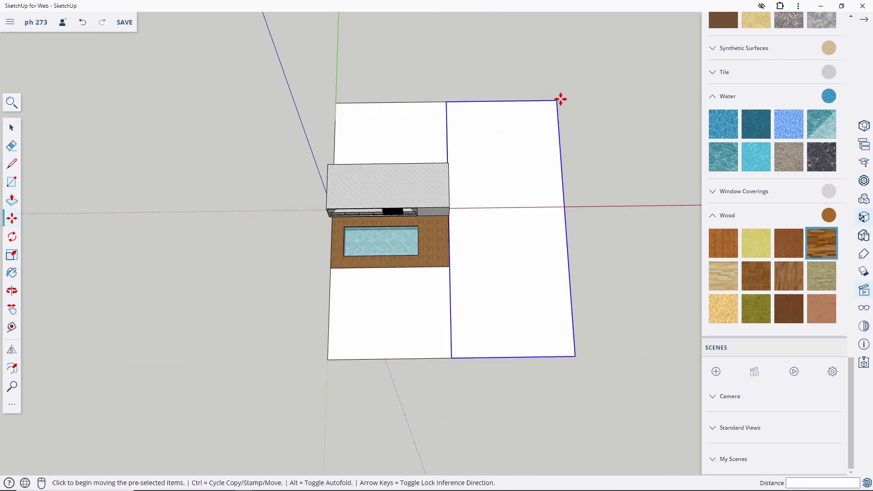
left_click(560, 99)
key("ctrl")
left_click(336, 102)
key("space")
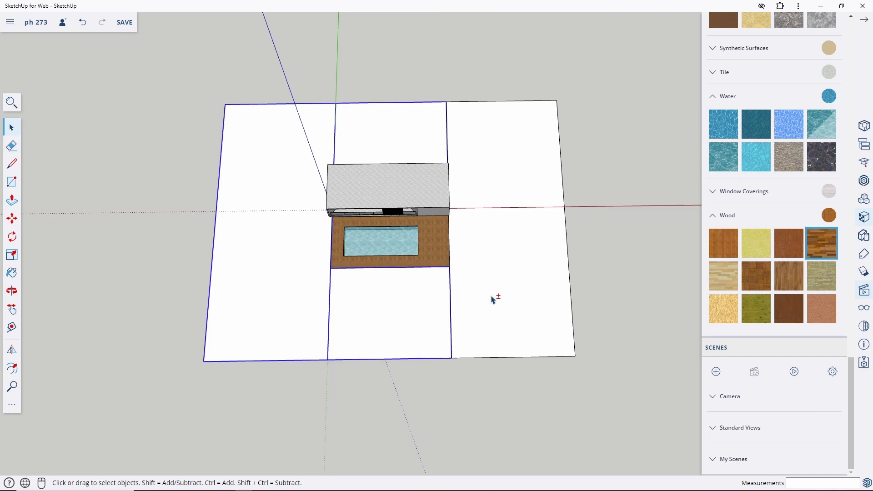
left_click(492, 298, "shift")
key("ctrl+g")
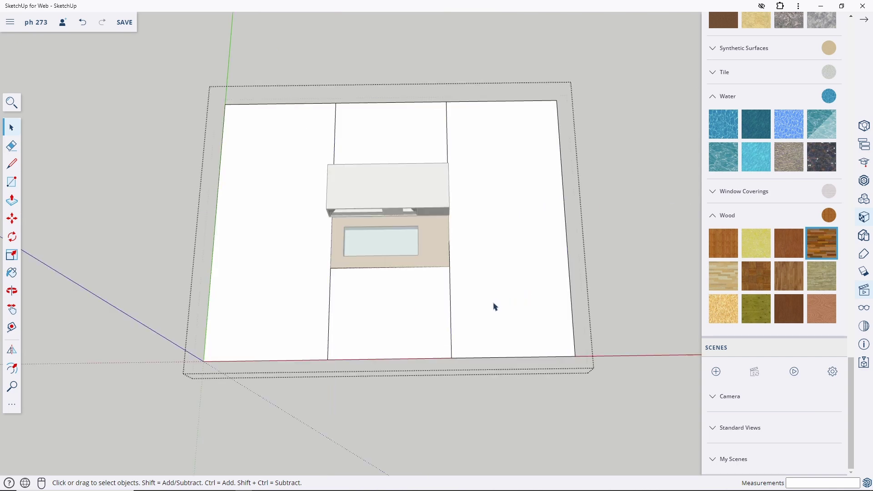
Inside the ground group, select its contents and then the bottom-middle face.
double_click(495, 307)
triple_click(492, 308)
right_click(423, 302)
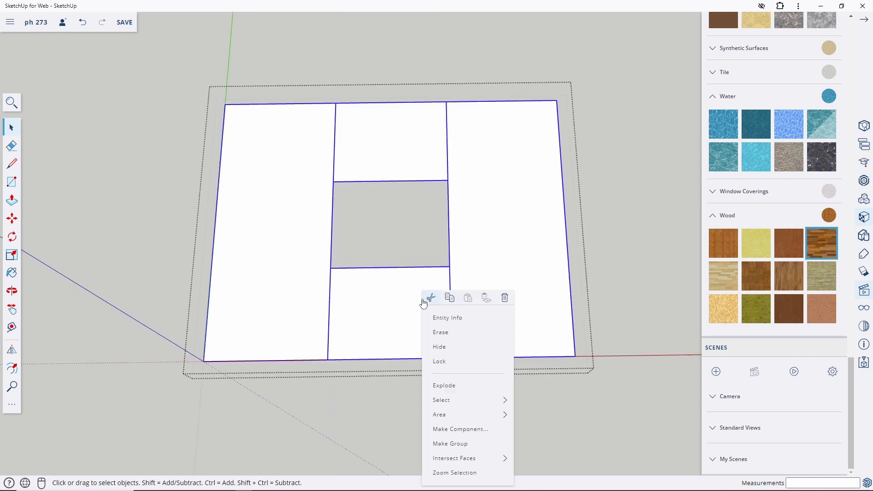
left_click(451, 401)
left_click(389, 321)
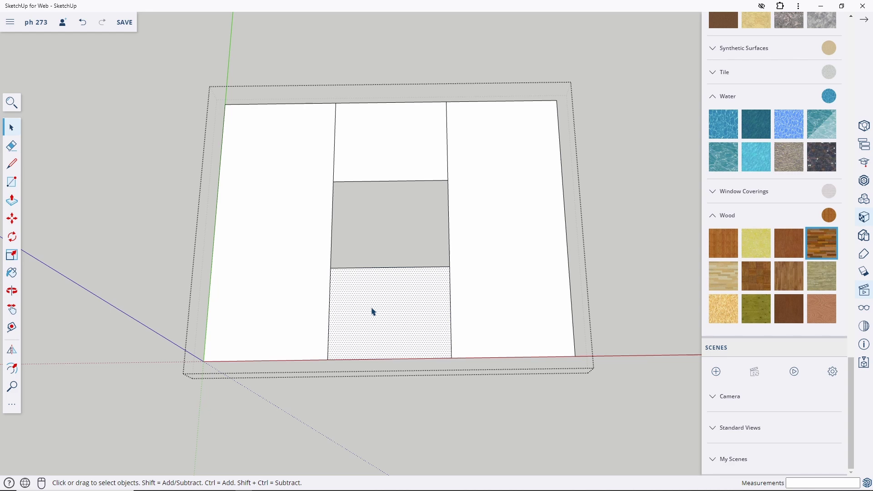
Expand the Landscaping, Fencing and Vegetation materials and scroll to the grass swatches.
key("e")
key("space")
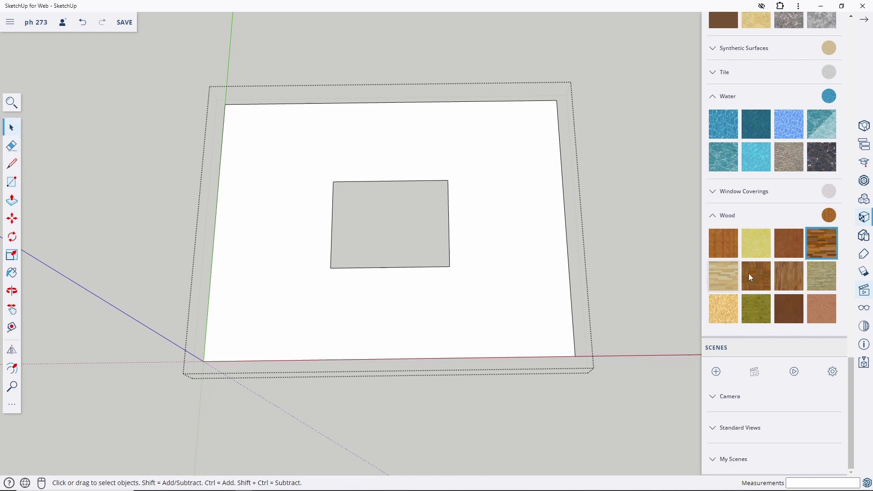
scroll(750, 276, "up", 3)
scroll(790, 294, "up", 5)
scroll(792, 294, "up", 8)
scroll(791, 294, "down", 8)
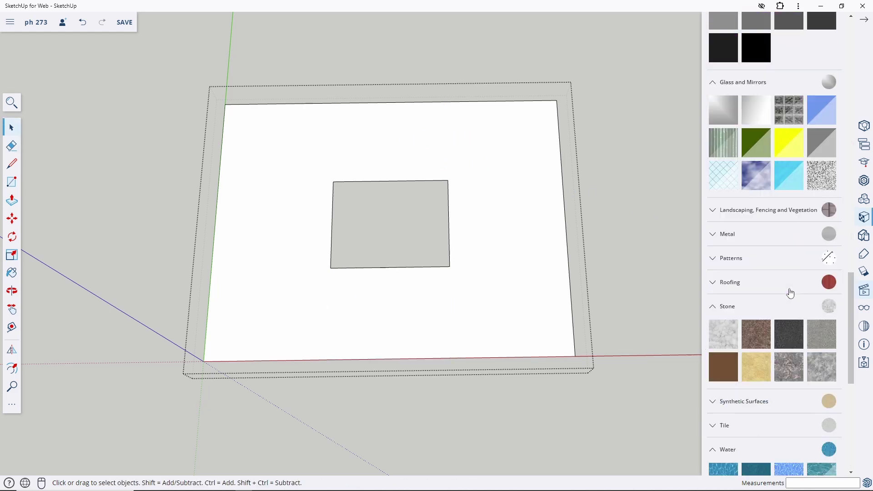
scroll(791, 294, "down", 7)
scroll(791, 294, "up", 3)
scroll(790, 293, "up", 3)
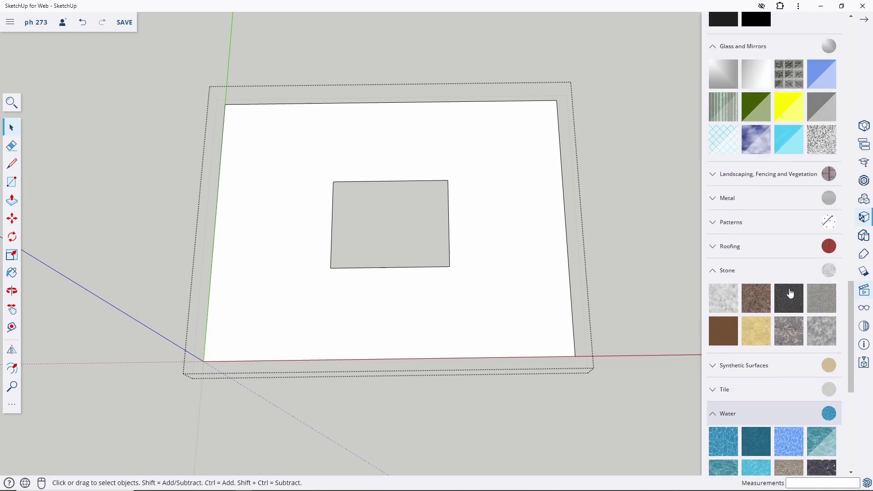
scroll(785, 291, "up", 2)
left_click(719, 266)
scroll(735, 314, "down", 4)
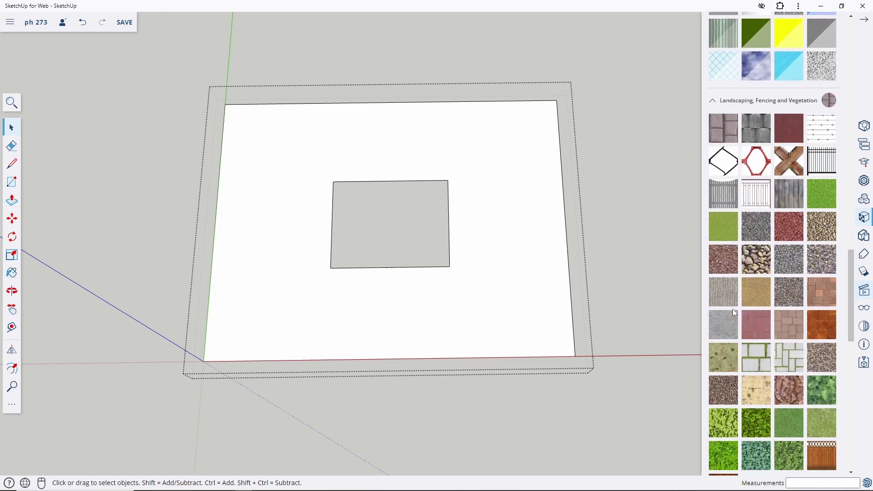
scroll(732, 309, "down", 1)
Paint the ground face with the green grass material.
left_click(723, 172)
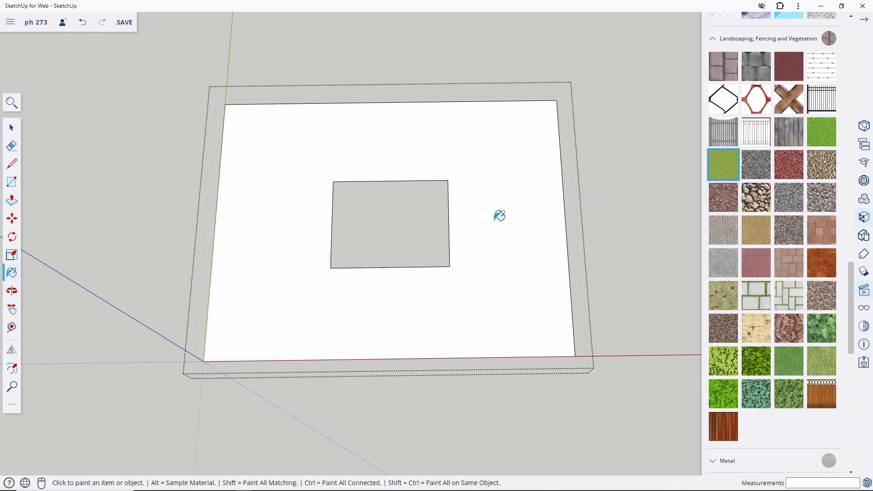
left_click(500, 216)
key("space")
mouse_move(481, 272)
middle_mouse_down()
mouse_move(469, 209)
mouse_move(469, 216)
middle_mouse_up()
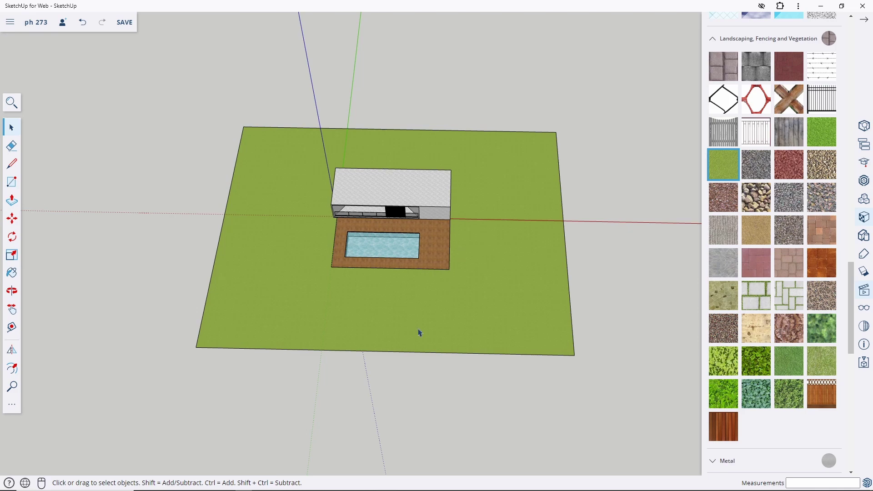
middle_click_drag(419, 332, 321, 234)
scroll(322, 234, "up", 3)
scroll(322, 249, "up", 3)
scroll(322, 250, "up", 3)
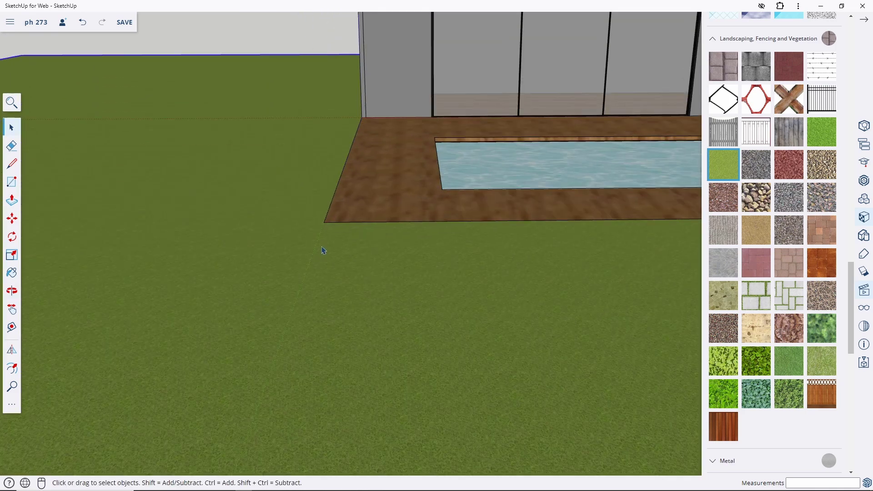
Raise the wooden deck with the pool 12 cm above the lawn.
key("m")
left_click(326, 224)
scroll(328, 230, "up", 3)
scroll(321, 213, "up", 3)
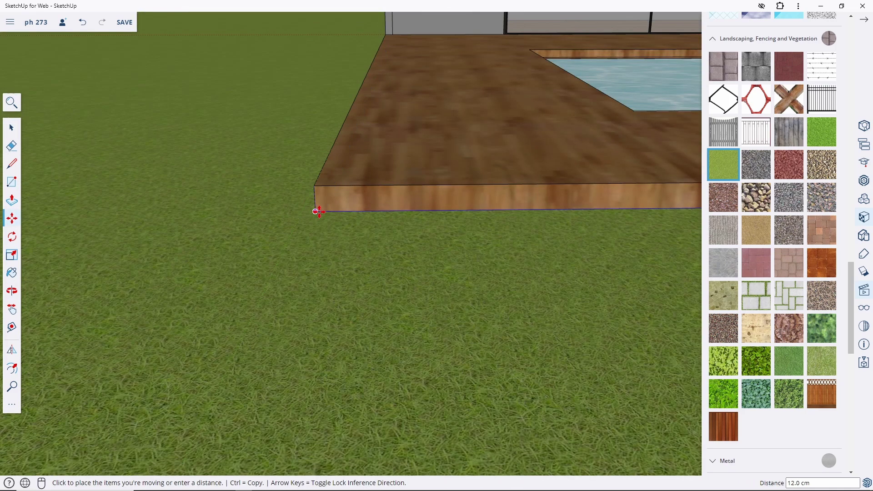
left_click(319, 212)
key("space")
scroll(267, 253, "down", 3)
scroll(201, 296, "down", 3)
scroll(220, 234, "down", 3)
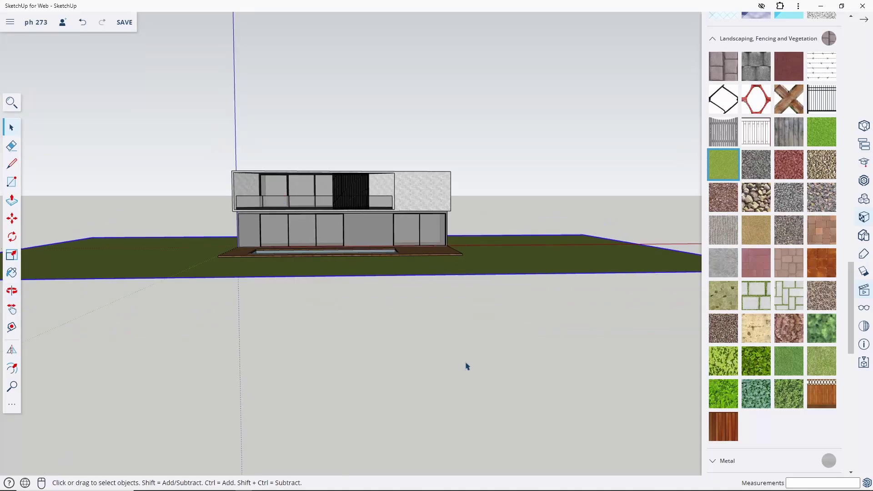
scroll(348, 220, "up", 2)
scroll(347, 220, "up", 3)
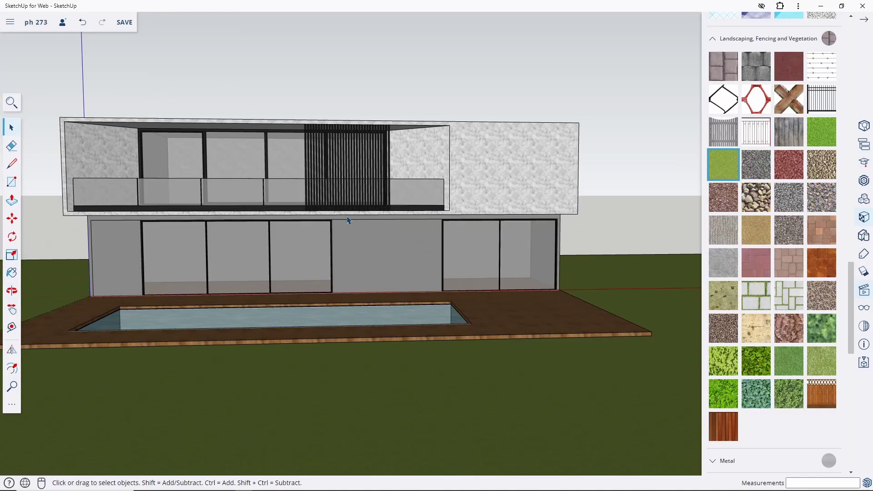
Orbit and zoom to look down on the house and its facade.
middle_click_drag(346, 218, 324, 296)
scroll(410, 293, "up", 2)
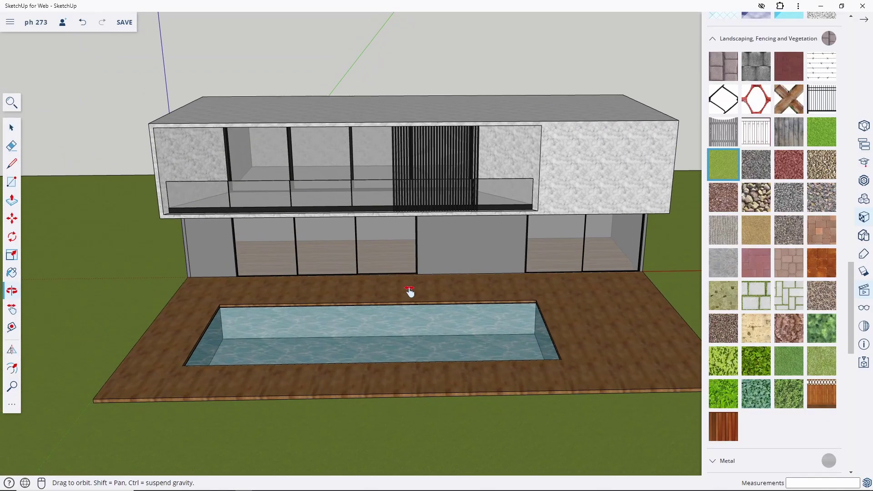
scroll(220, 288, "up", 3)
scroll(221, 288, "up", 2)
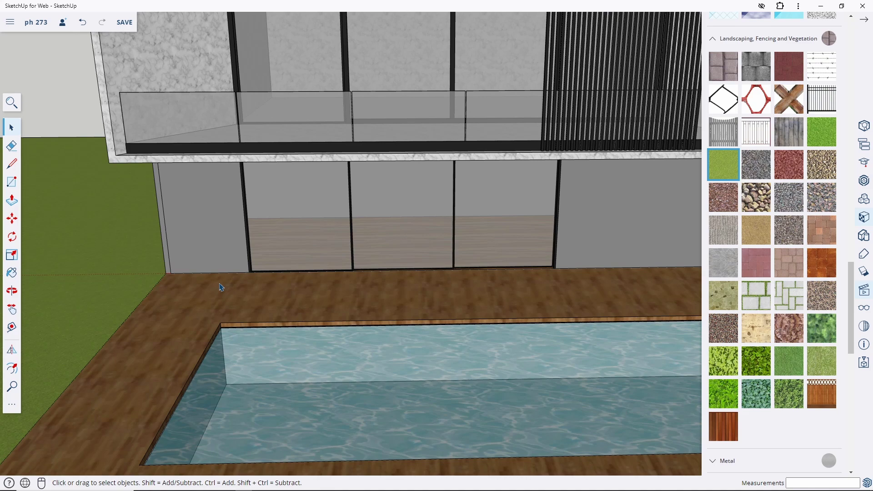
middle_click_drag(221, 287, 221, 305)
scroll(207, 279, "up", 3)
Place a dashed guide offset from the deck edge beside the grass.
key("t")
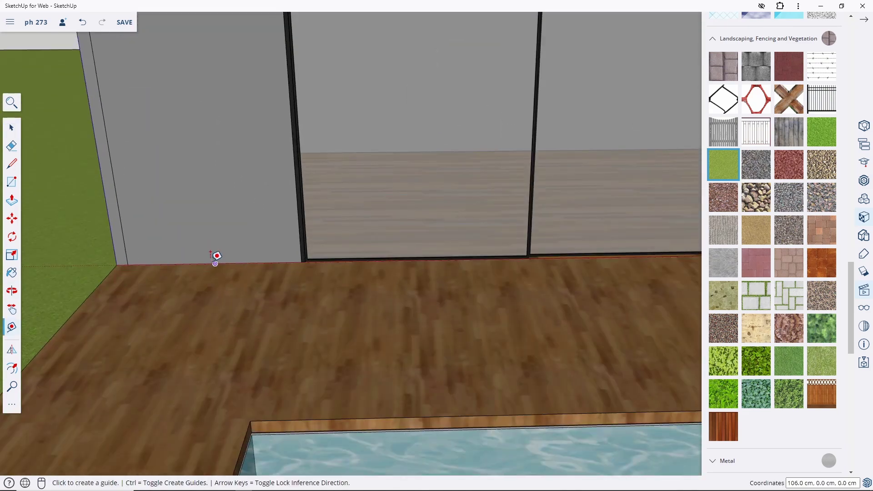
left_click(215, 264)
type("3")
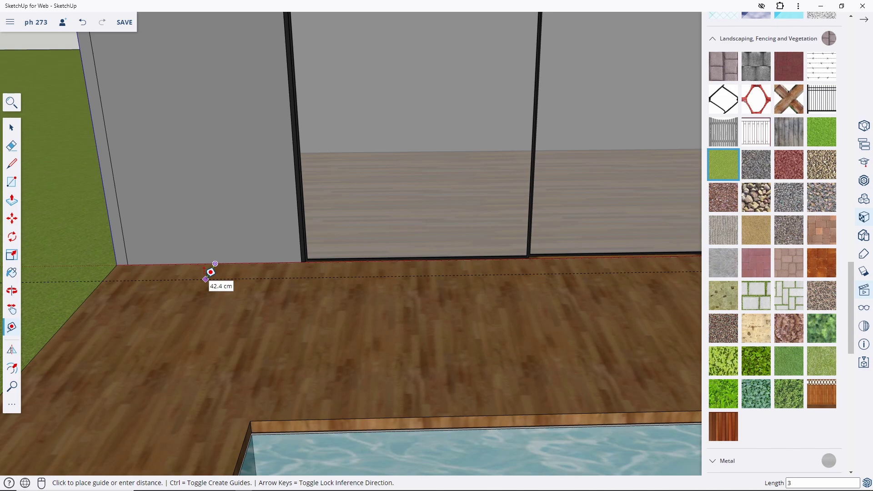
type("0")
left_click(87, 299)
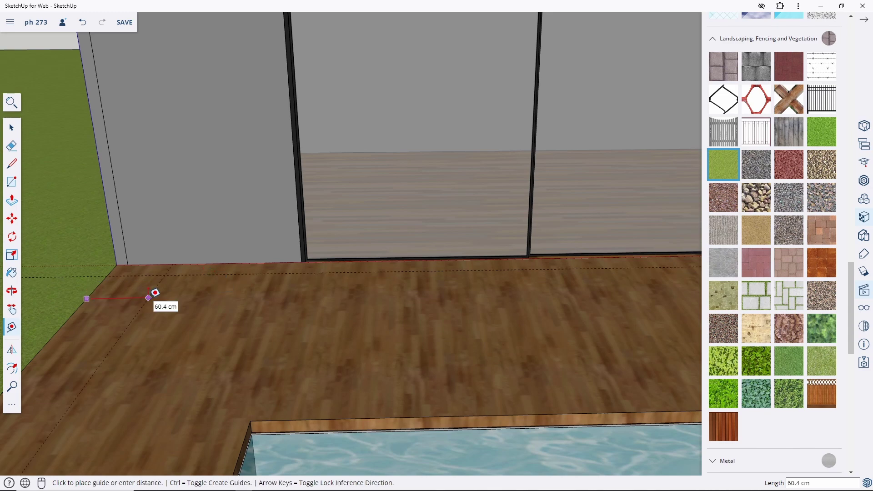
left_click(208, 298)
Add more guides across the deck along the house front for light positions.
left_click(196, 296)
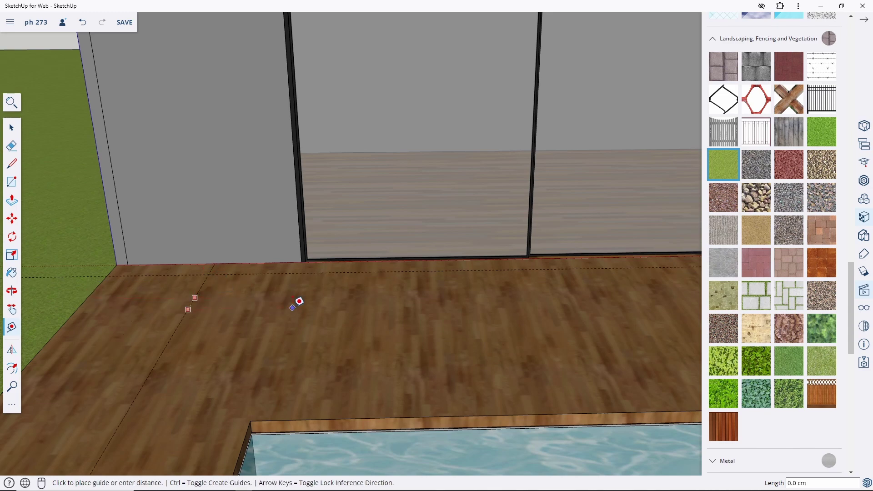
scroll(296, 300, "down", 2)
scroll(341, 287, "down", 3)
scroll(373, 278, "up", 5)
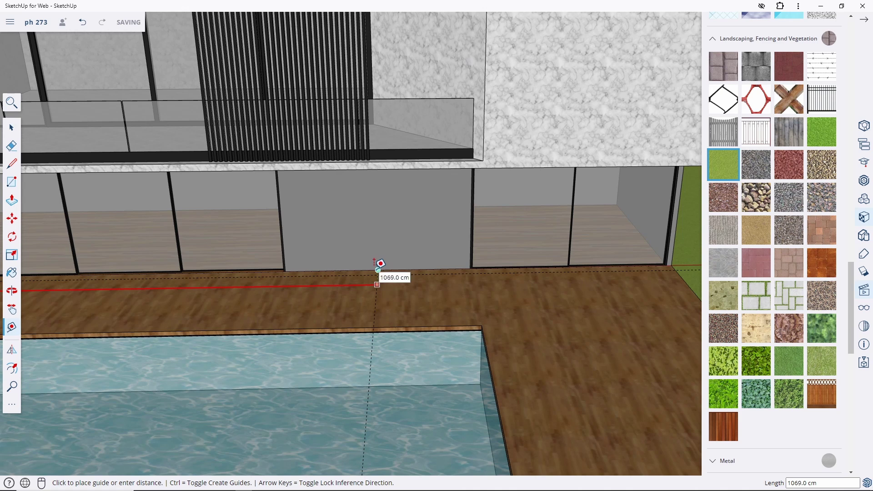
left_click(380, 264)
left_click(376, 295)
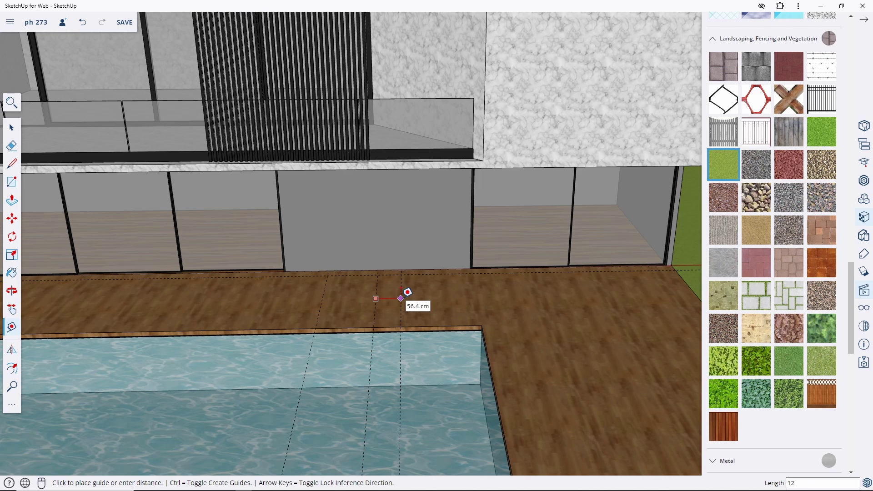
key("space")
scroll(477, 266, "down", 5)
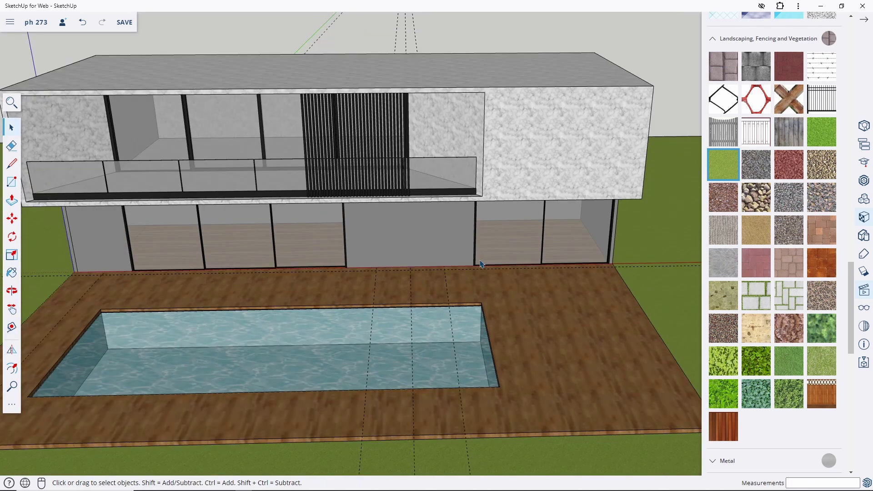
scroll(455, 278, "down", 2)
scroll(162, 310, "up", 5)
scroll(162, 310, "up", 3)
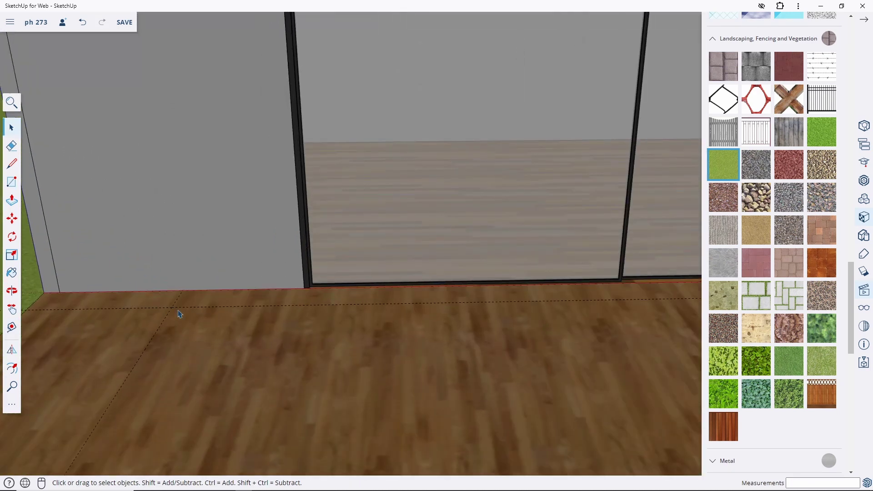
key("c")
scroll(168, 302, "up", 2)
Draw a small circle centred on the deck guide intersection.
left_click(165, 296)
scroll(319, 319, "up", 3)
scroll(357, 284, "up", 2)
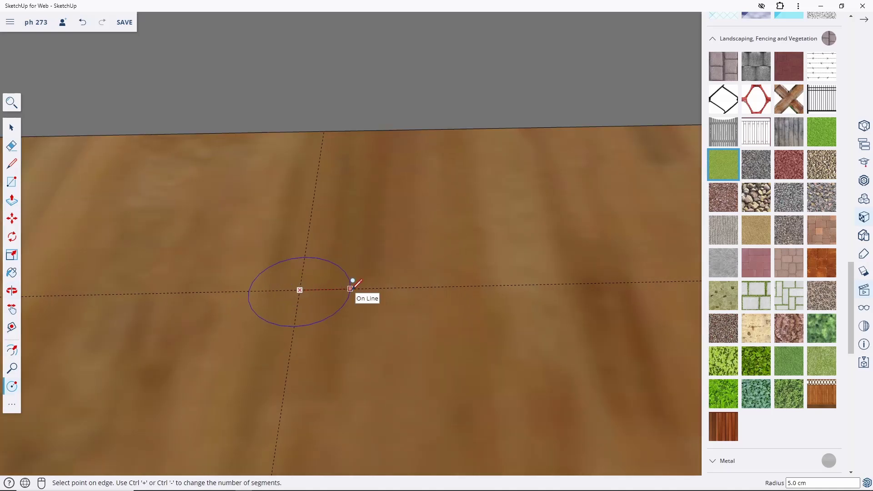
scroll(351, 288, "down", 2)
scroll(352, 287, "down", 3)
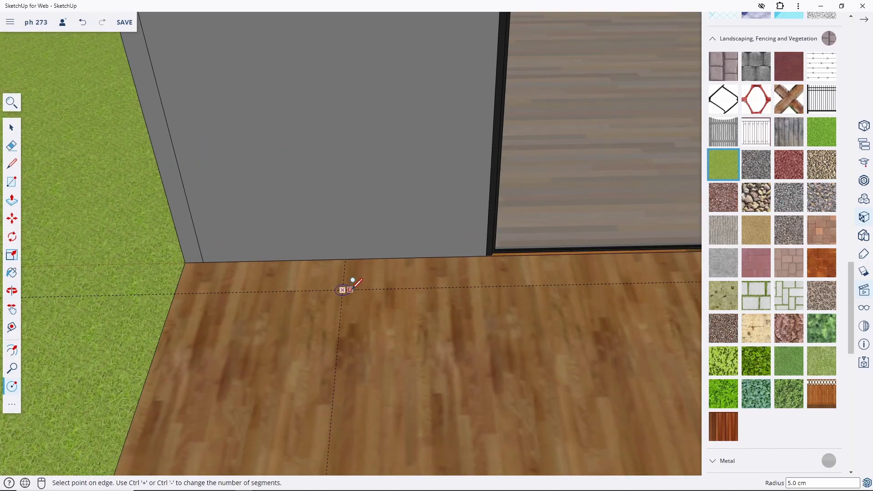
scroll(352, 289, "up", 3)
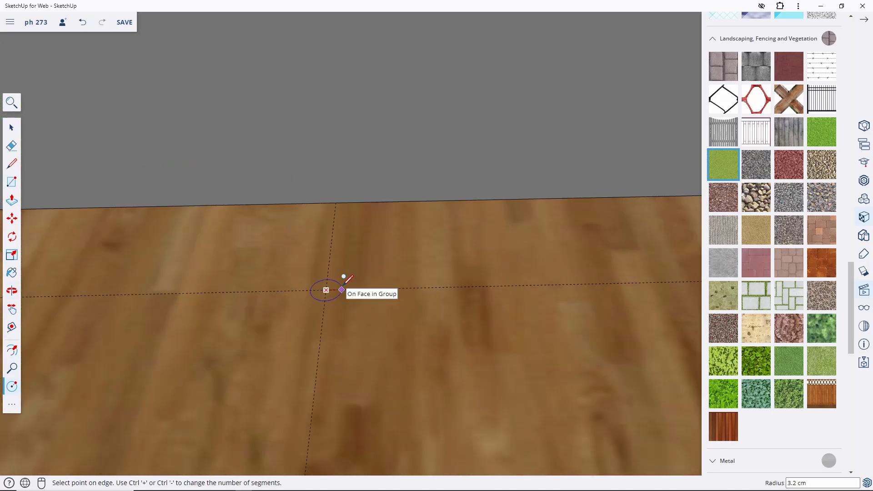
left_click(341, 290)
key("space")
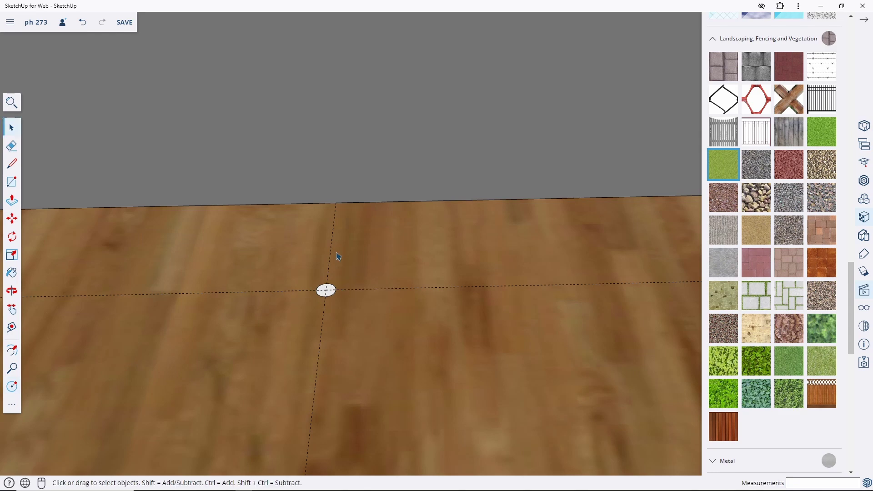
Redraw the light's circle at its final small radius.
scroll(339, 205, "down", 3)
scroll(343, 227, "up", 2)
scroll(318, 237, "up", 2)
scroll(310, 242, "up", 2)
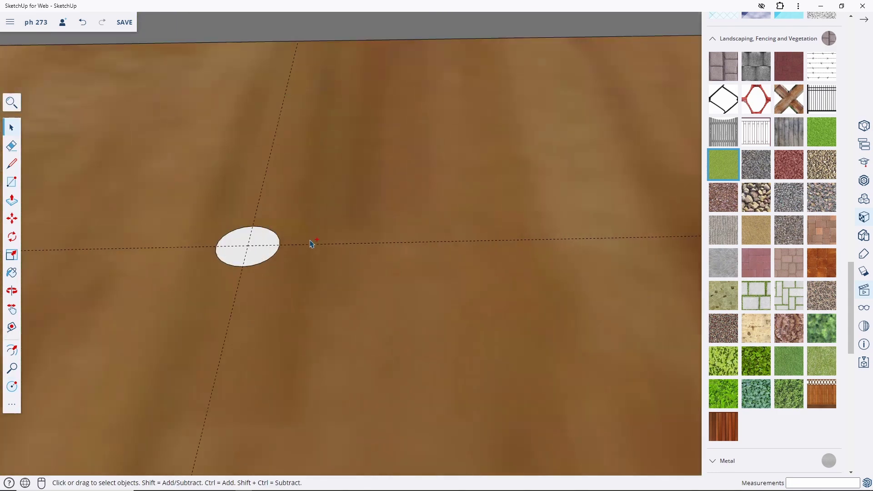
key("c")
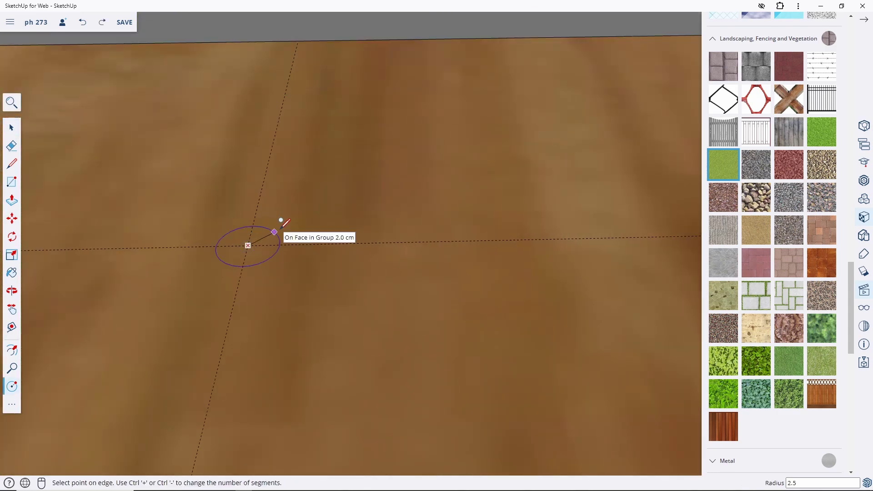
left_click(279, 232)
key("space")
Pull the circle into a short cylinder and offset its top edge 0.5 inward.
key("p")
left_click(265, 241)
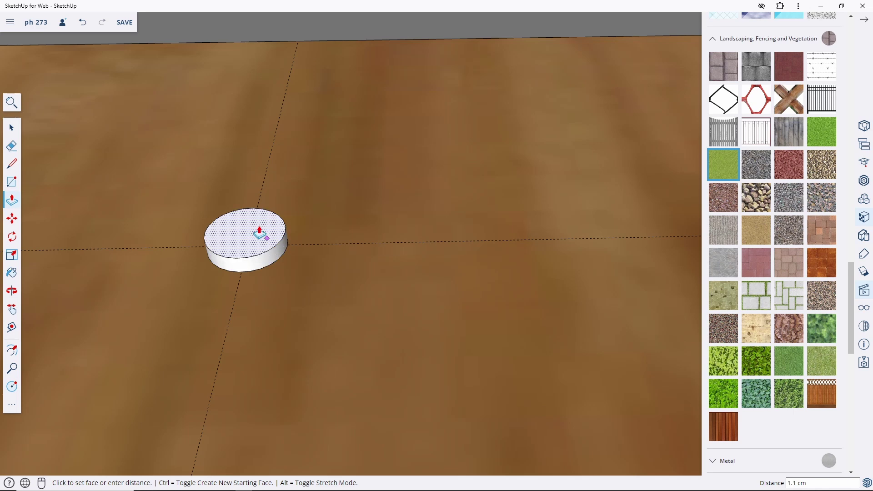
key("space")
scroll(262, 231, "up", 2)
key("f")
left_click(167, 234)
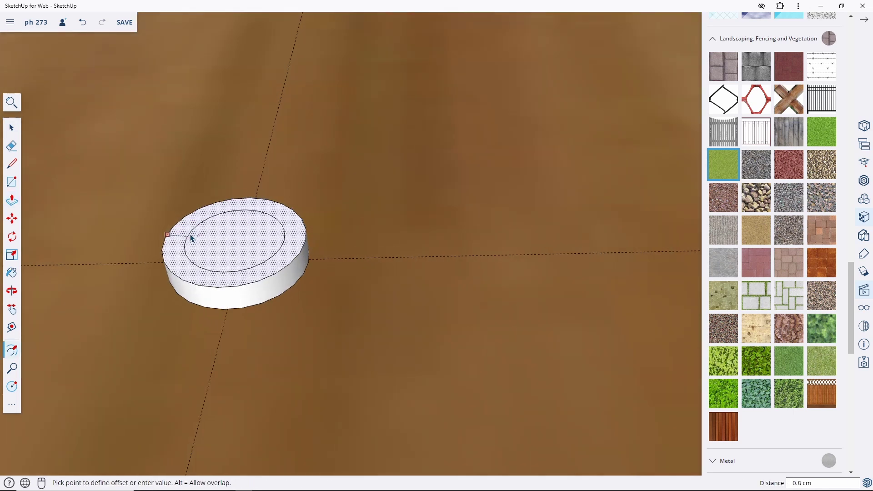
type("0.5")
key("Return")
key("space")
key("p")
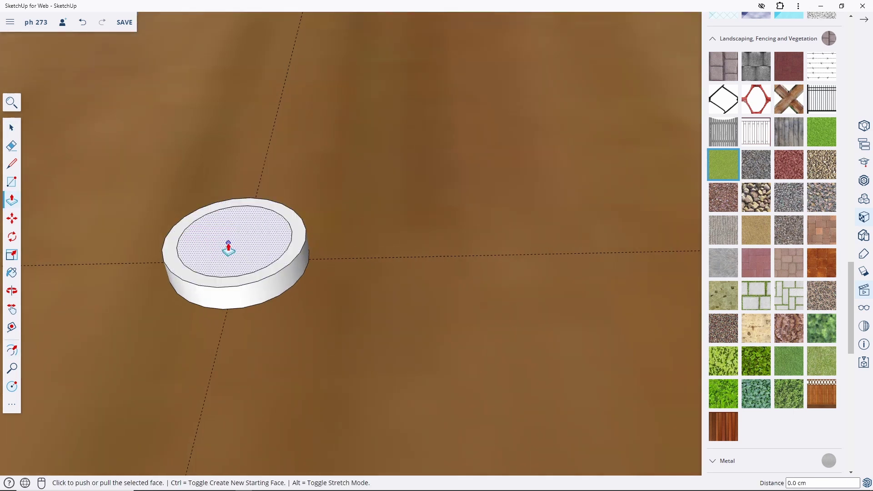
key("space")
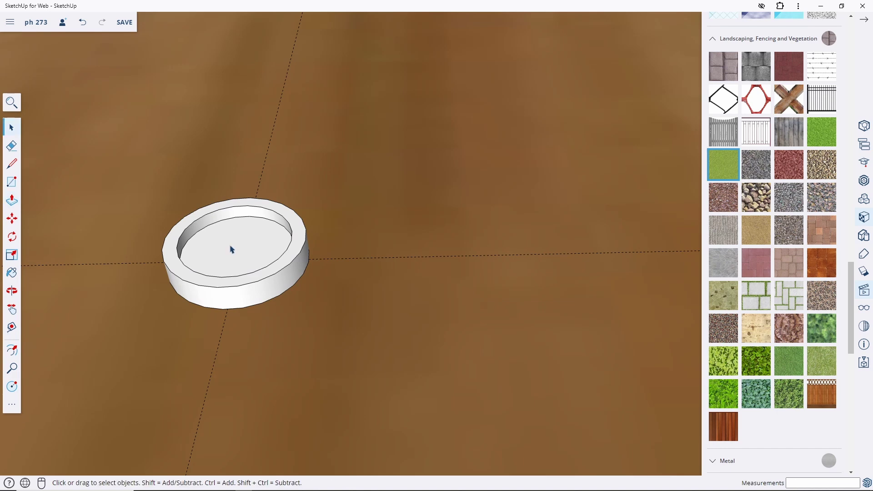
Select the whole ring shape and make it a group.
triple_click(231, 249)
right_click(231, 250)
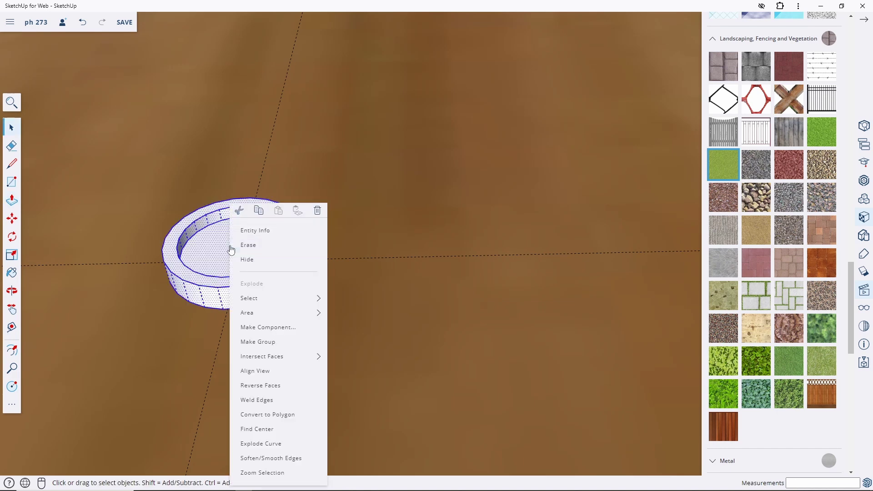
left_click(289, 346)
mouse_move(217, 273)
middle_mouse_down()
mouse_move(253, 107)
mouse_move(218, 220)
mouse_move(251, 171)
middle_mouse_up()
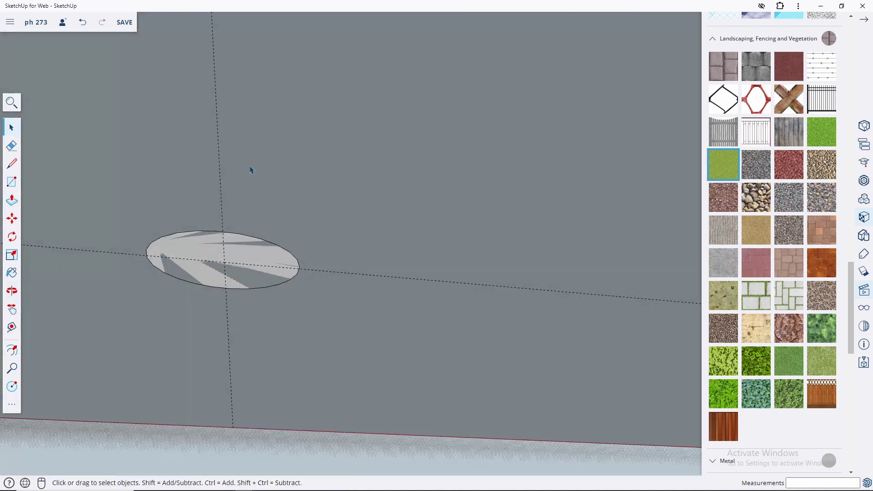
Draw a line across the light's circular face to split it.
key("l")
left_click(223, 231)
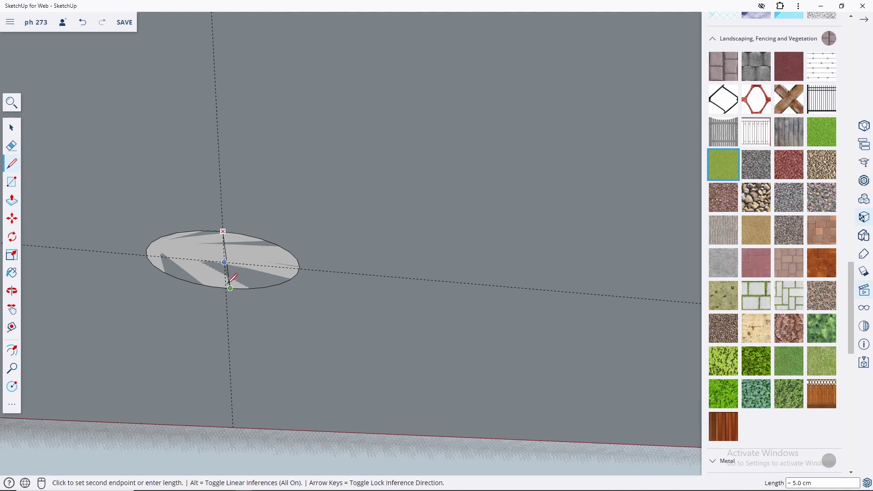
scroll(231, 281, "up", 3)
left_click(225, 296)
key("space")
left_click(250, 235)
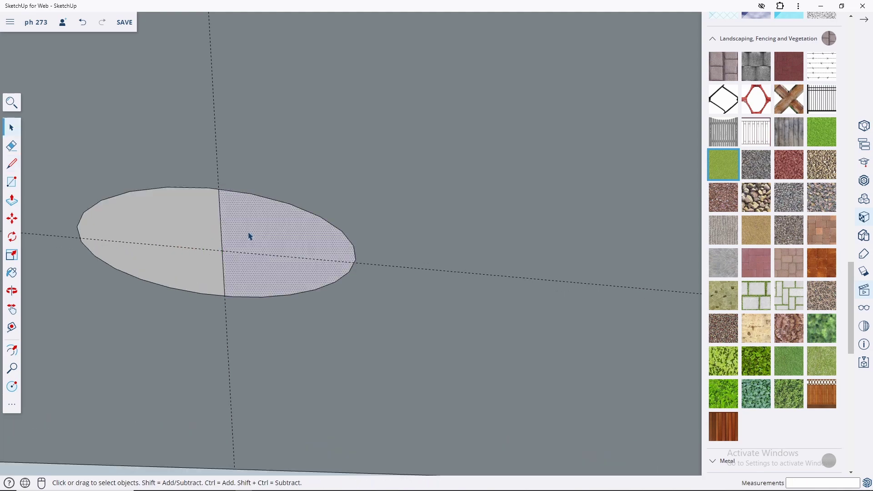
double_click(249, 236)
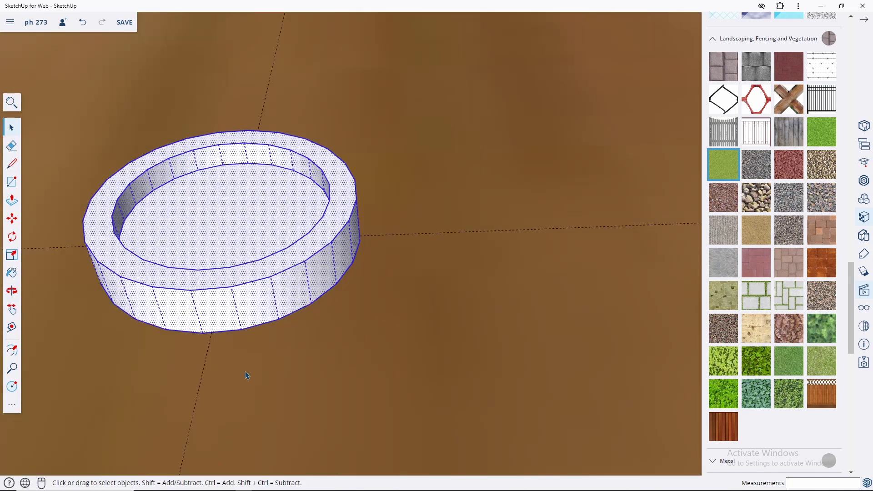
Make the deck light ring into a component.
mouse_move(246, 375)
middle_mouse_down()
mouse_move(302, 326)
mouse_move(254, 390)
mouse_move(254, 60)
mouse_move(323, 79)
middle_mouse_up()
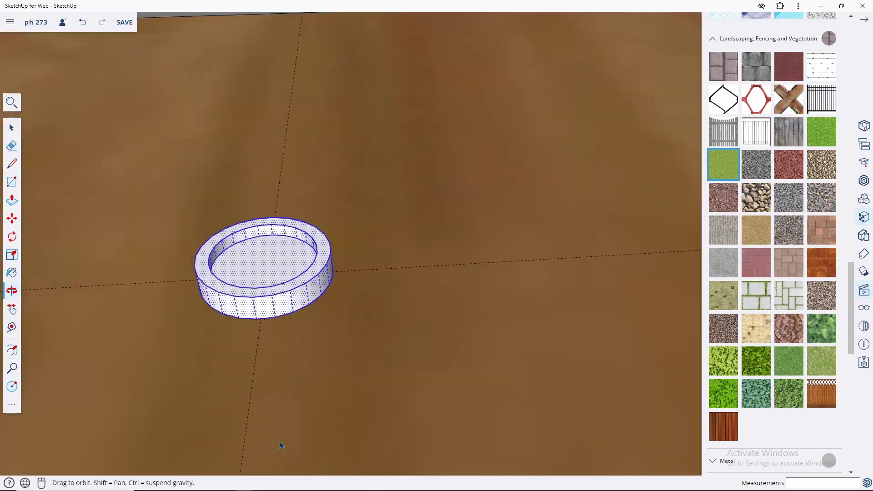
key("space")
right_click(278, 266)
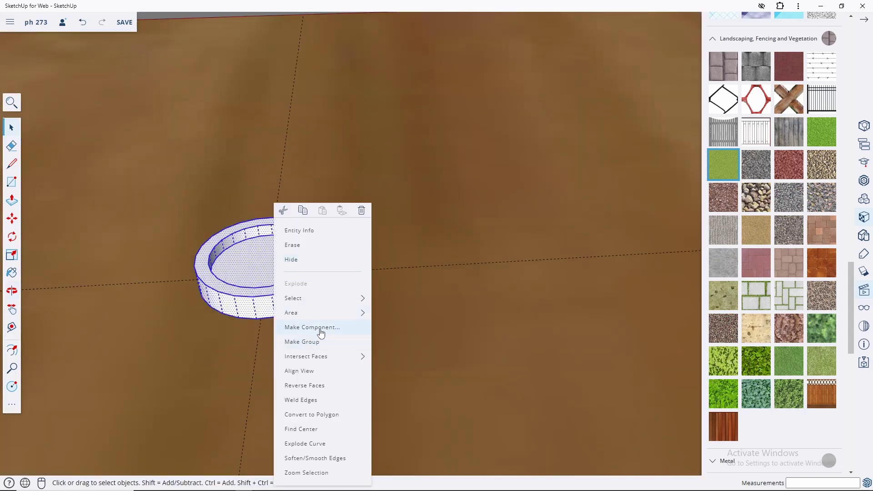
left_click(321, 333)
left_click(473, 354)
double_click(268, 263)
Paint the deck light's recessed inner face with a pale yellow material.
left_click(269, 263)
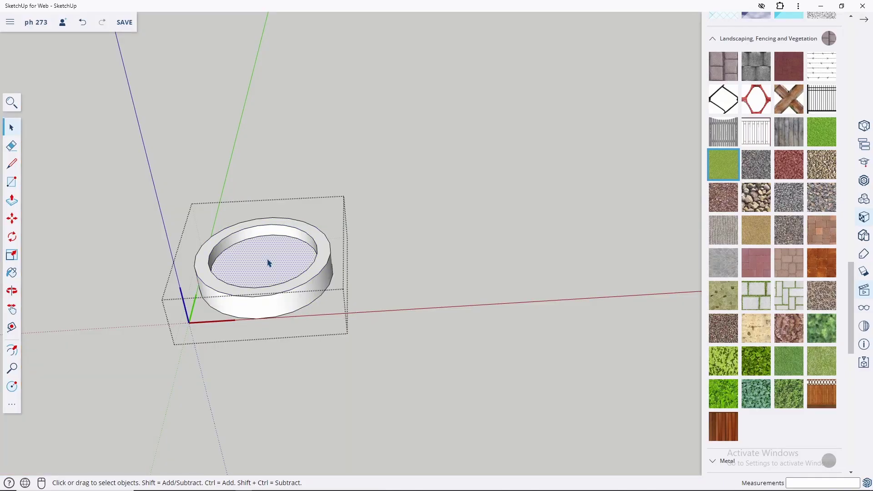
key("b")
scroll(746, 220, "up", 10)
scroll(747, 220, "up", 3)
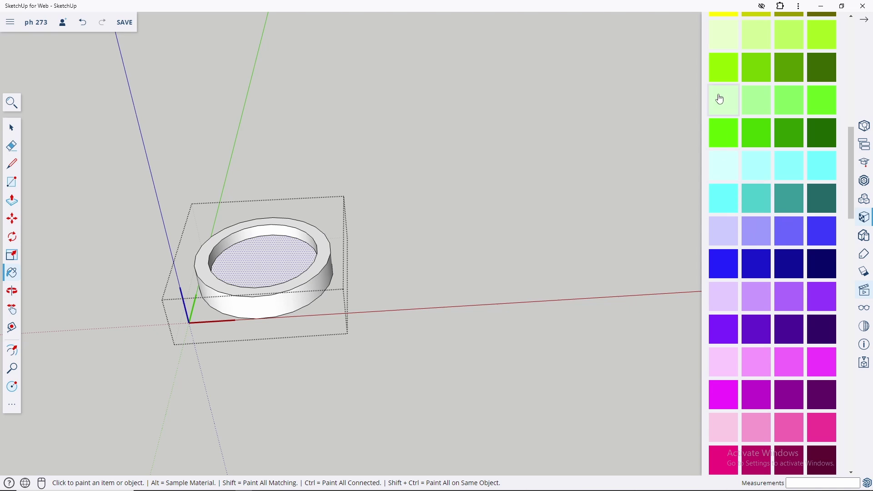
scroll(720, 99, "up", 2)
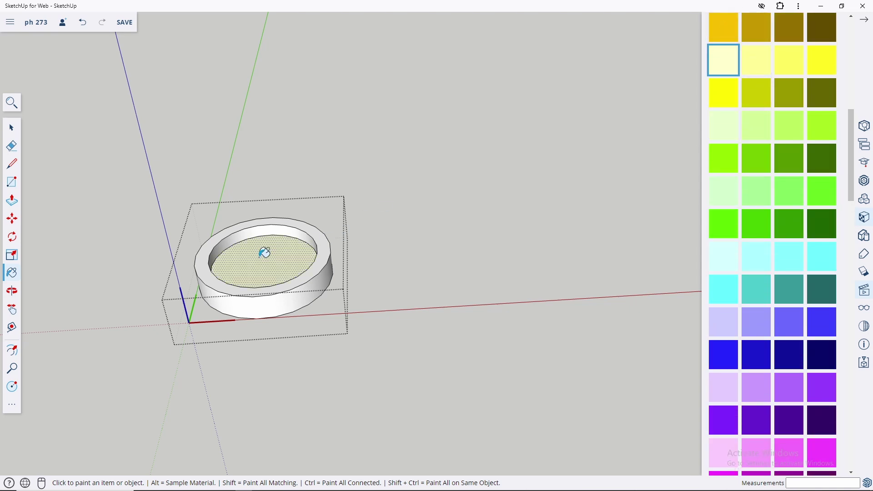
key("space")
Copy the finished light component onto the wooden deck beside the house wall.
left_click(265, 220)
scroll(260, 216, "down", 5)
key("m")
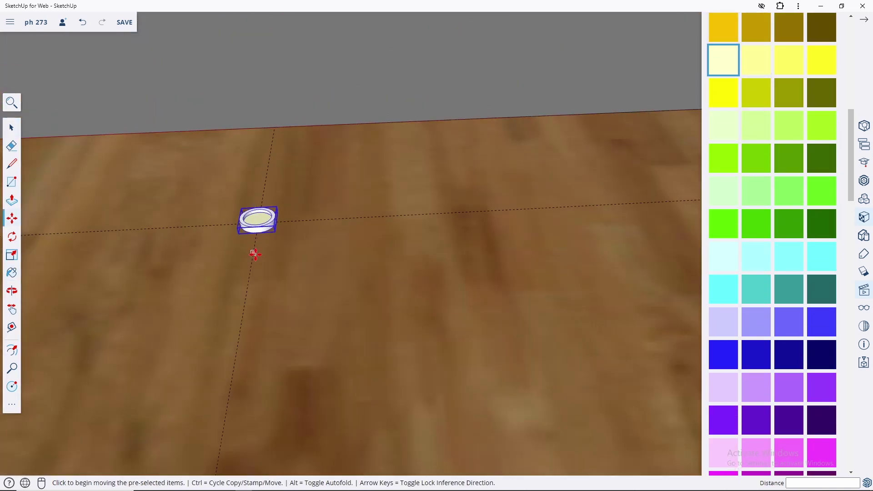
left_click(255, 253)
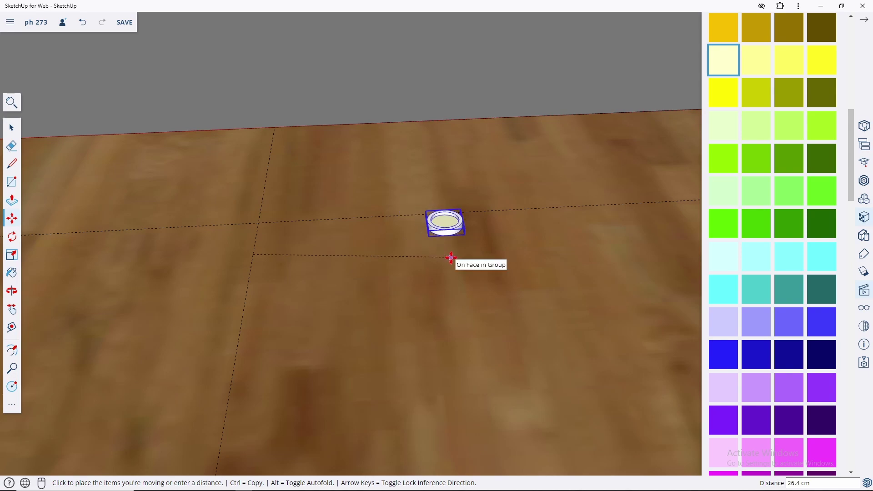
key("ctrl")
scroll(165, 234, "down", 3)
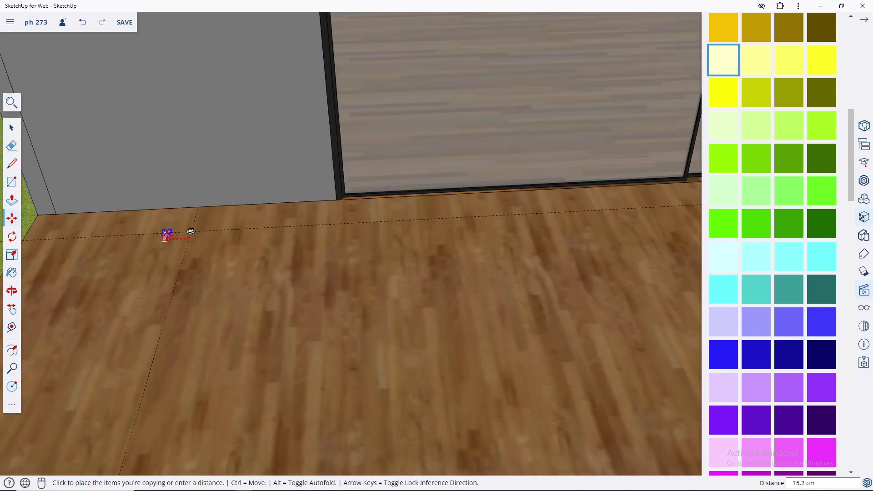
scroll(167, 235, "down", 3)
scroll(412, 237, "up", 3)
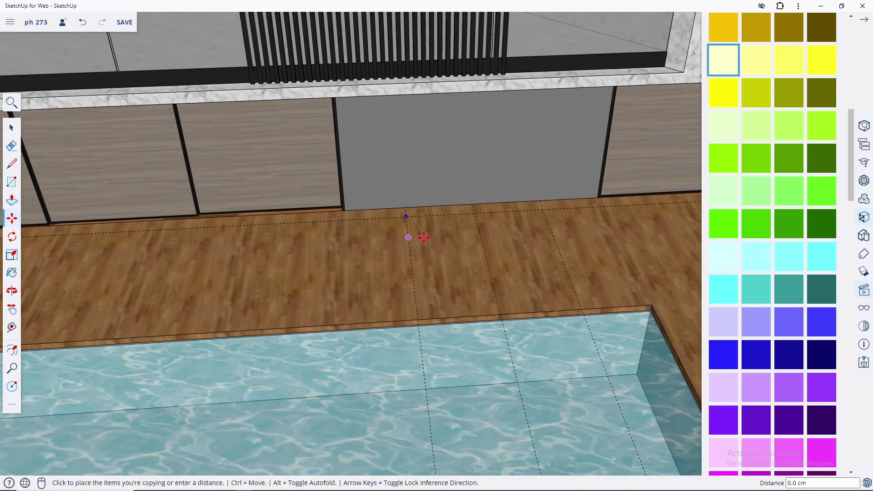
left_click(553, 235)
key("space")
scroll(521, 231, "down", 3)
scroll(517, 232, "down", 2)
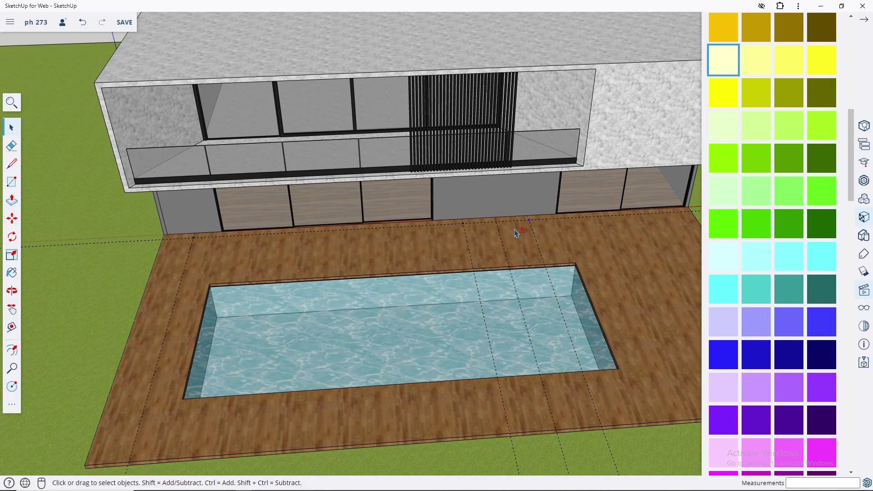
scroll(513, 234, "up", 3)
scroll(236, 279, "up", 2)
Orbit to the white wall under the wood band and start a horizontal guide from its top edge.
mouse_move(283, 357)
middle_mouse_down()
mouse_move(180, 235)
mouse_move(175, 168)
middle_mouse_up()
key("t")
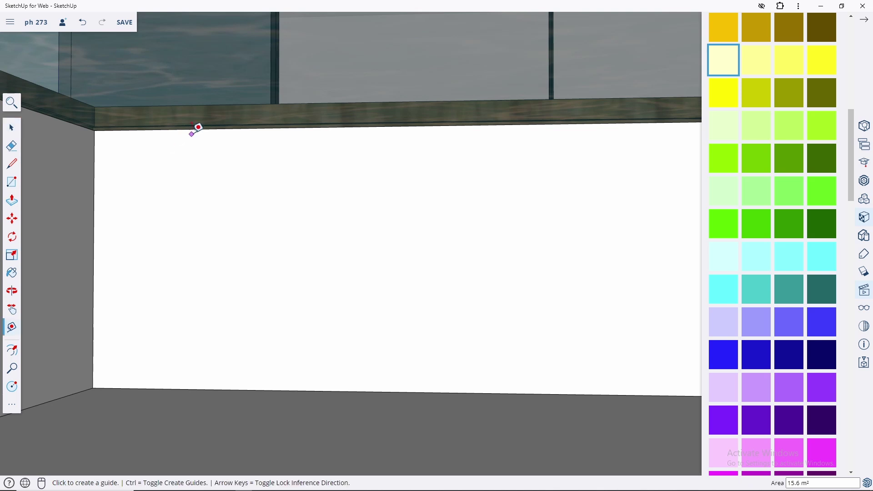
left_click(194, 128)
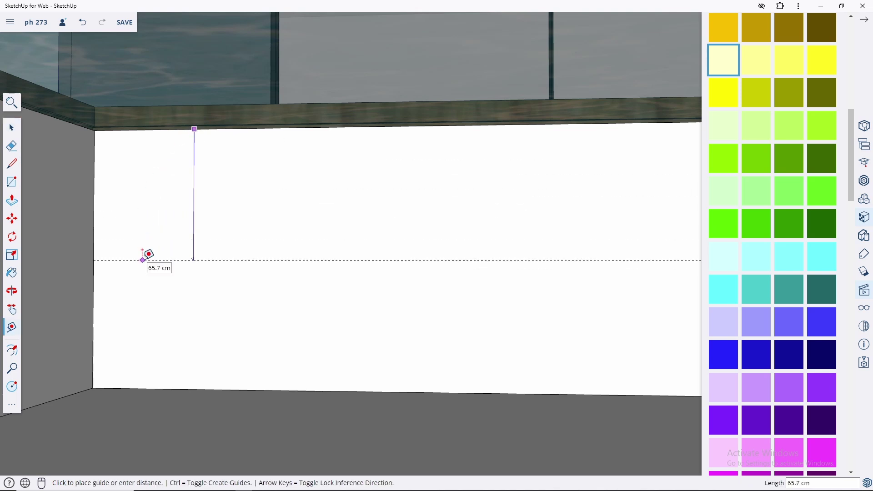
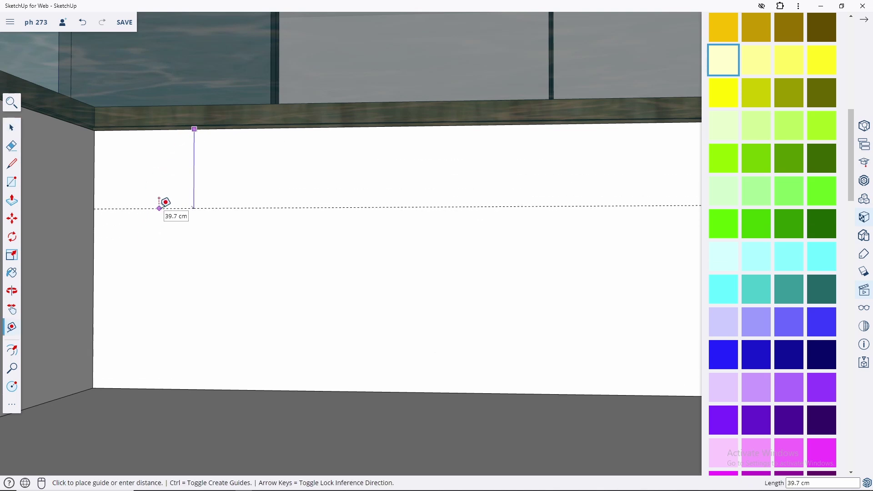
Place a guide 45 cm below the pool rim and start a line along the long wall on it.
type("5")
key("Return")
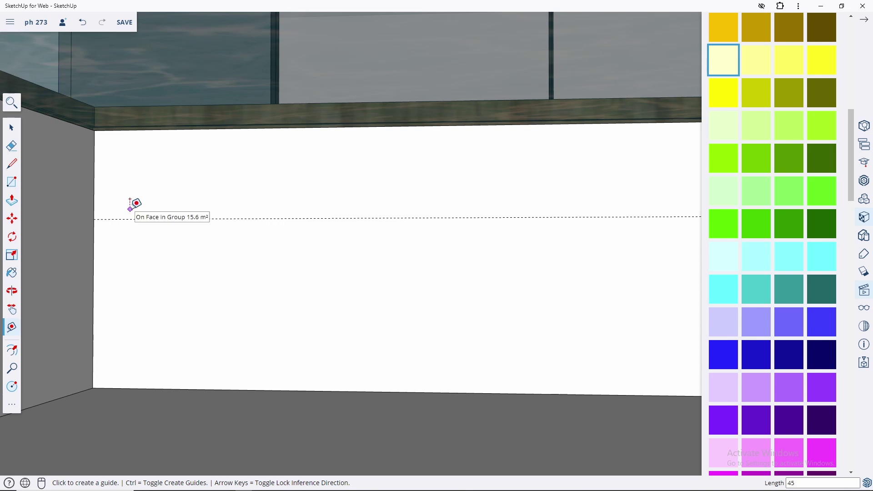
key("l")
left_click(97, 218)
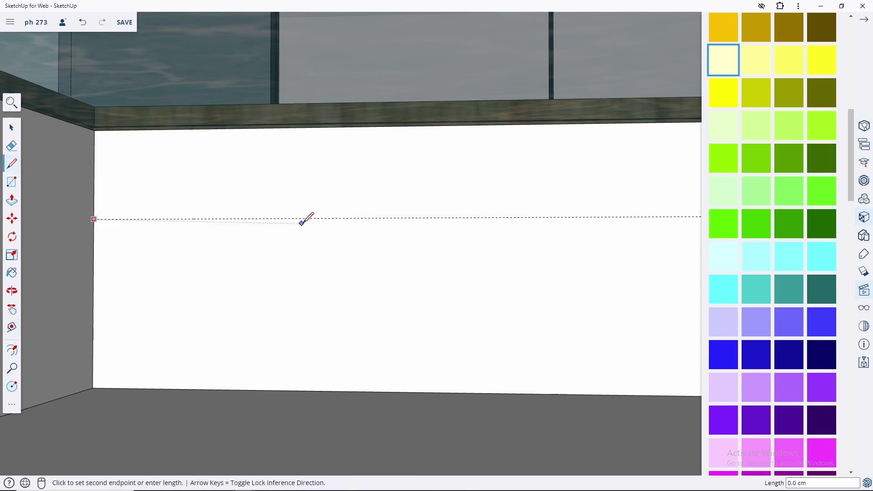
mouse_move(306, 219)
middle_mouse_down()
mouse_move(325, 250)
mouse_move(292, 245)
middle_mouse_up()
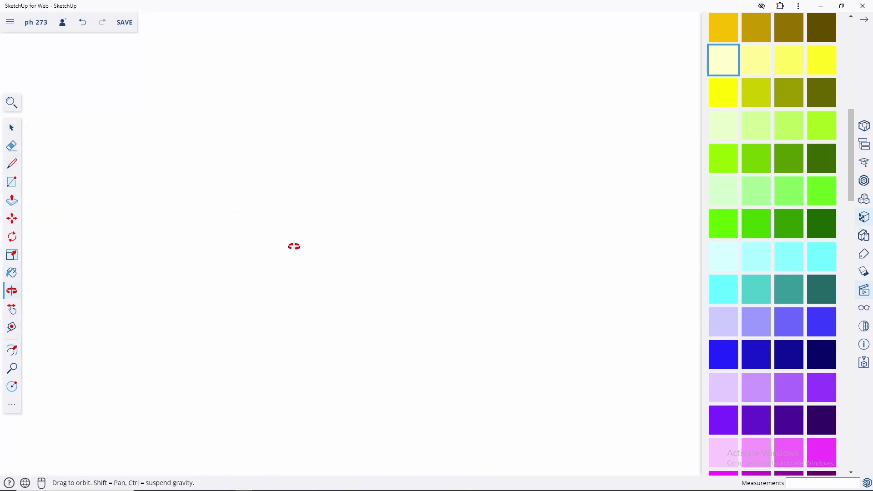
key("space")
mouse_move(226, 325)
middle_mouse_down()
mouse_move(265, 187)
mouse_move(222, 250)
middle_mouse_up()
scroll(236, 294, "down", 3)
key("l")
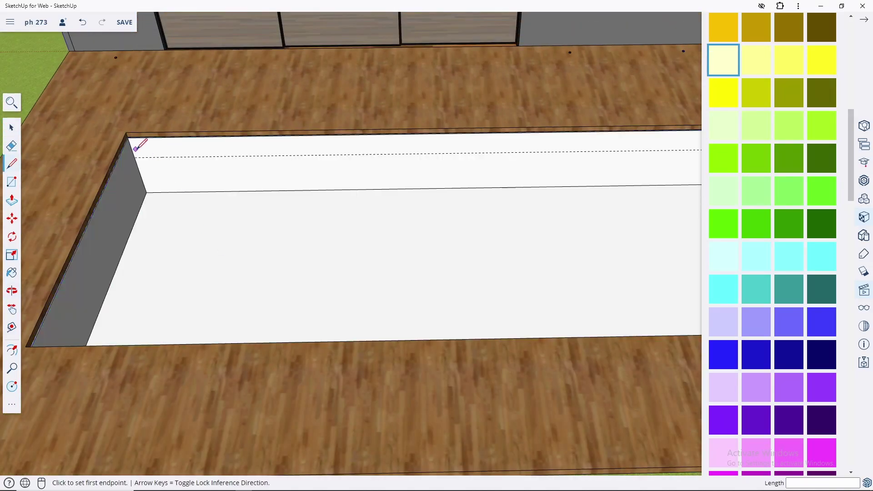
left_click(134, 157)
scroll(271, 148, "down", 3)
mouse_move(302, 179)
middle_mouse_down()
mouse_move(522, 195)
mouse_move(591, 151)
middle_mouse_up()
Finish the edge along the long pool wall and divide it into 5 segments.
left_click(605, 144)
key("space")
right_click(581, 152)
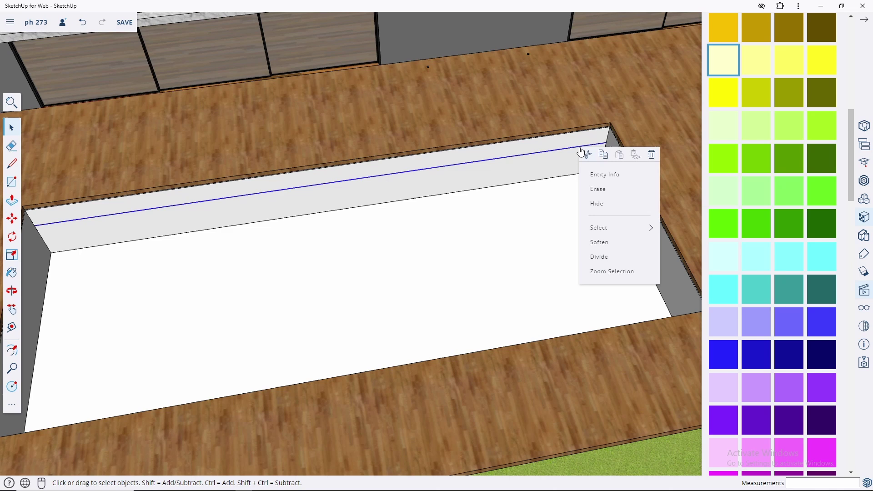
left_click(602, 257)
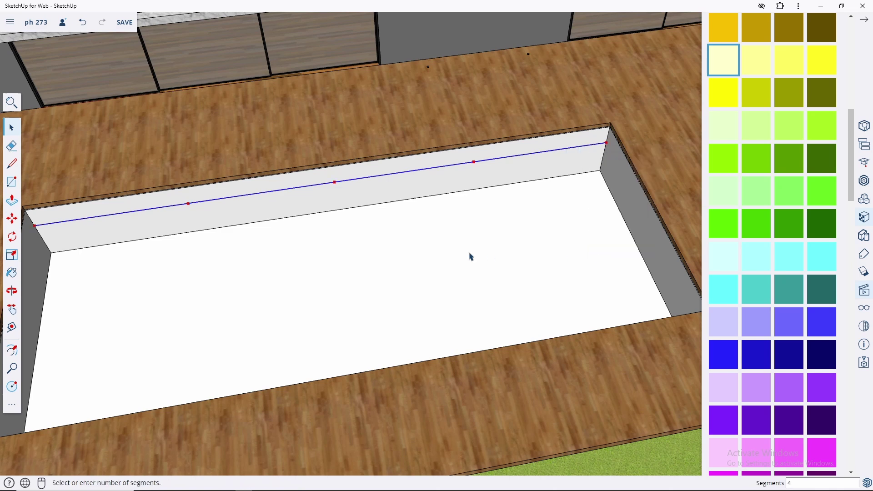
left_click(511, 235)
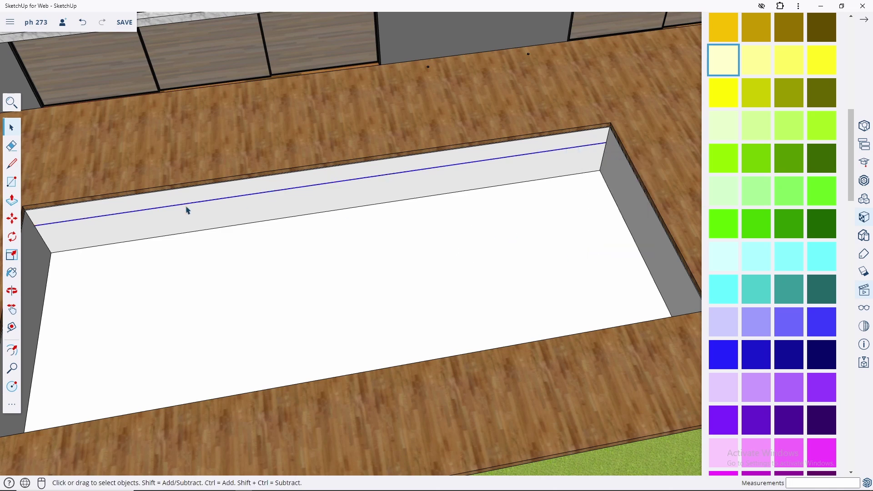
left_click(182, 207)
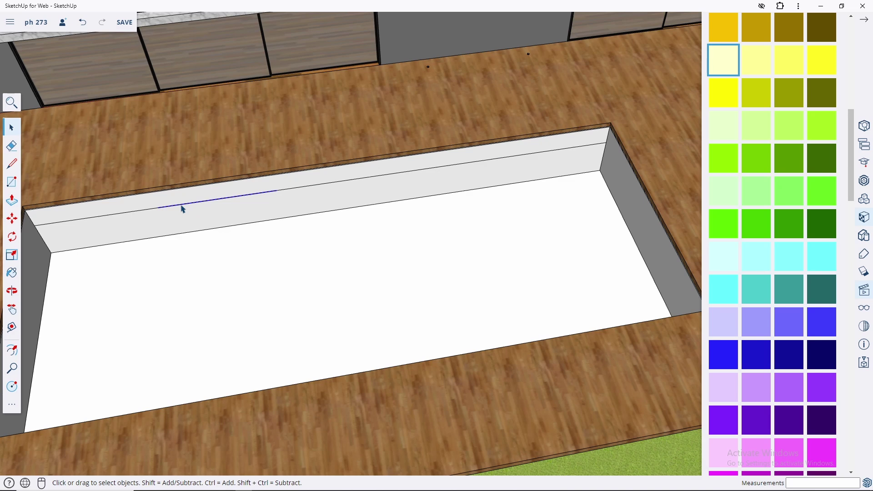
Add vertical guides at each division point, then delete the divided horizontal edge.
key("t")
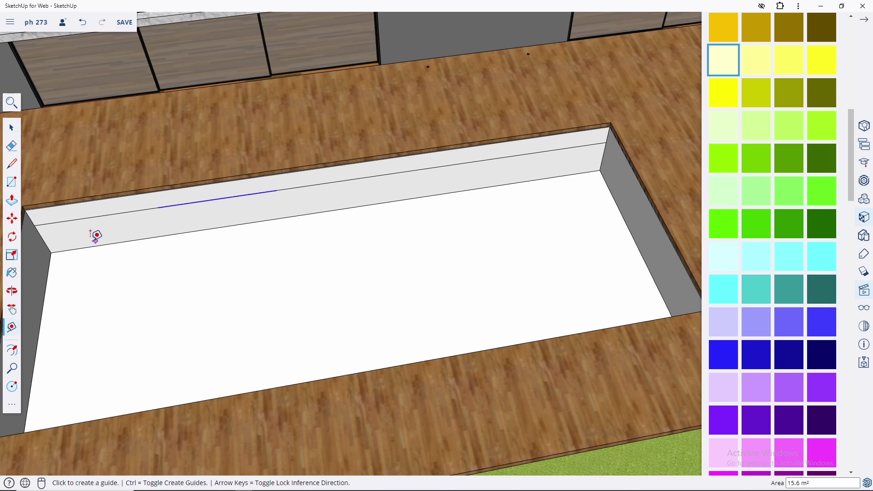
left_click(44, 241)
left_click(166, 199)
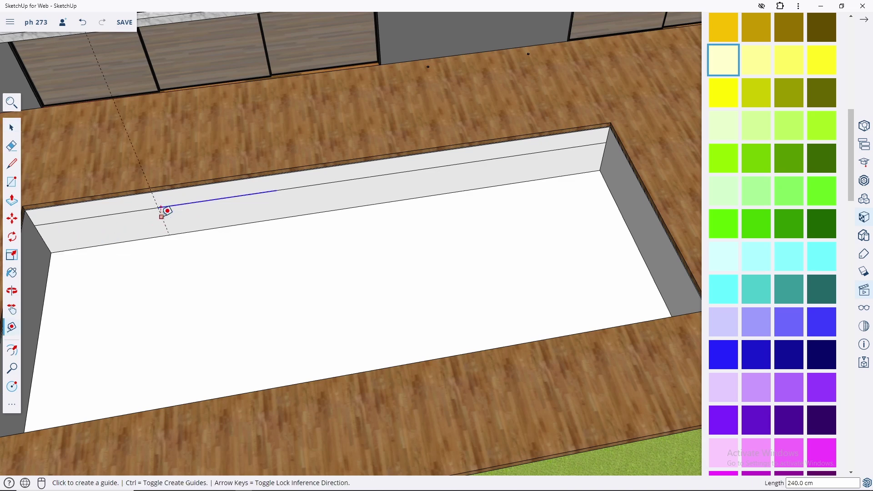
left_click(284, 188)
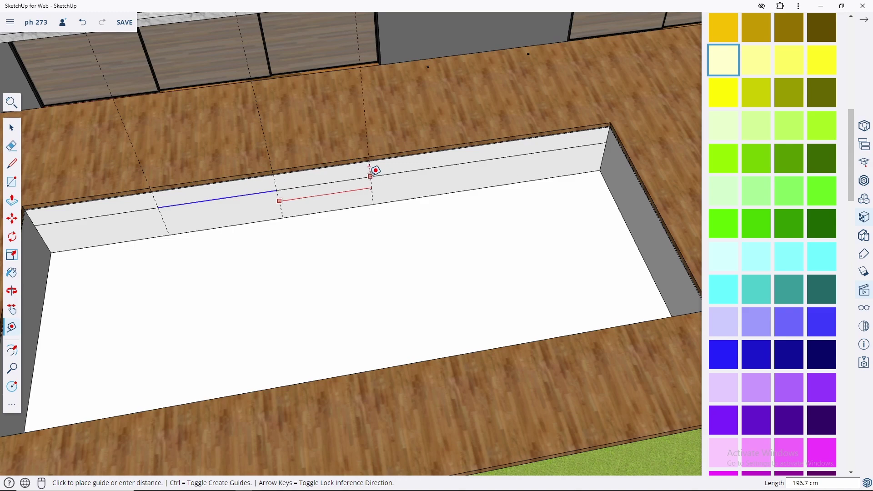
left_click(391, 174)
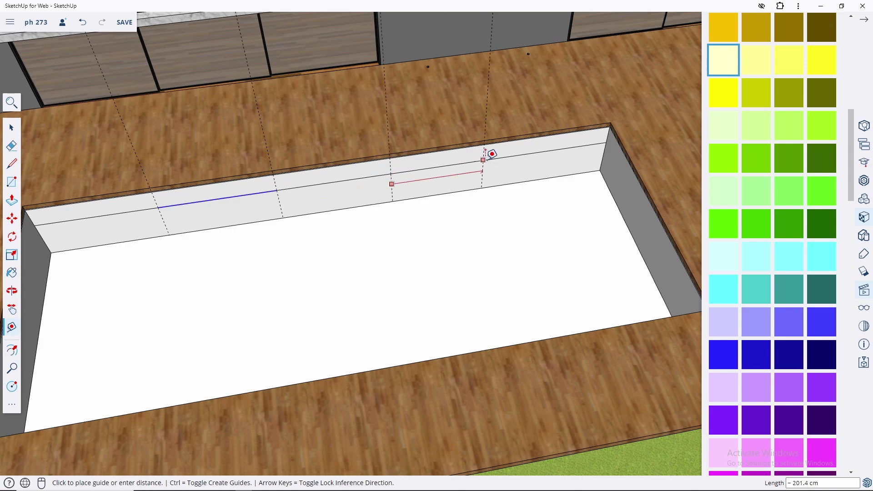
left_click(503, 152)
key("space")
left_click(362, 181)
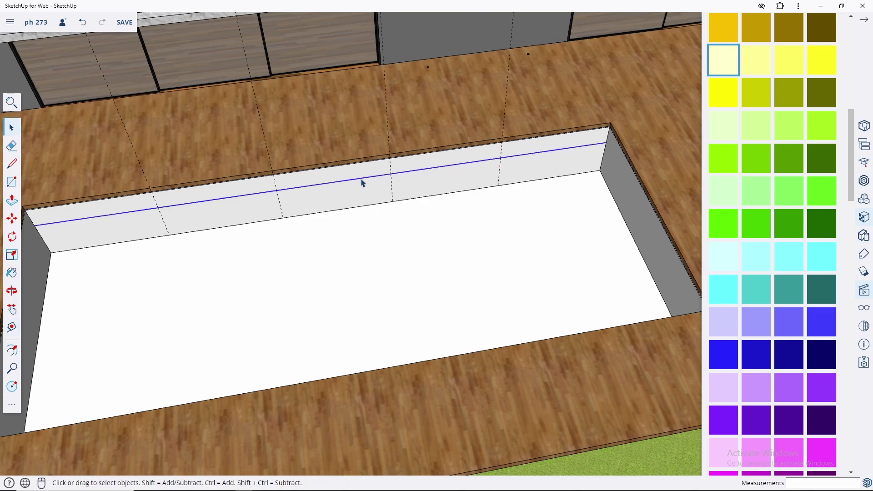
key("Delete")
middle_click_drag(152, 231, 140, 127)
Add a horizontal guide 45 cm below the rim of the short end wall.
scroll(234, 218, "up", 5)
key("t")
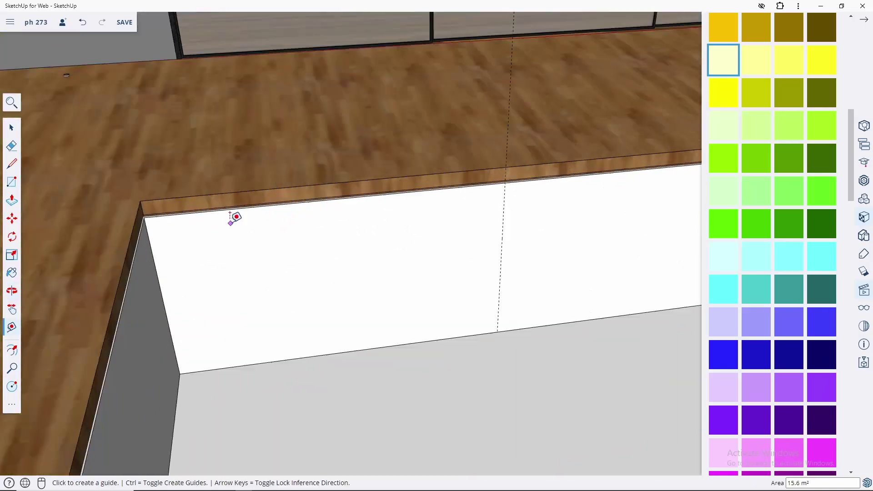
left_click(206, 210)
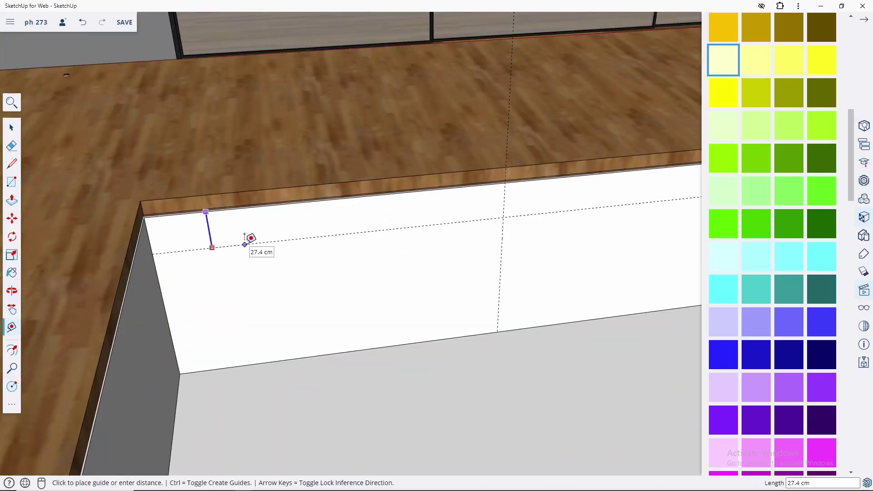
key("Return")
scroll(317, 261, "down", 5)
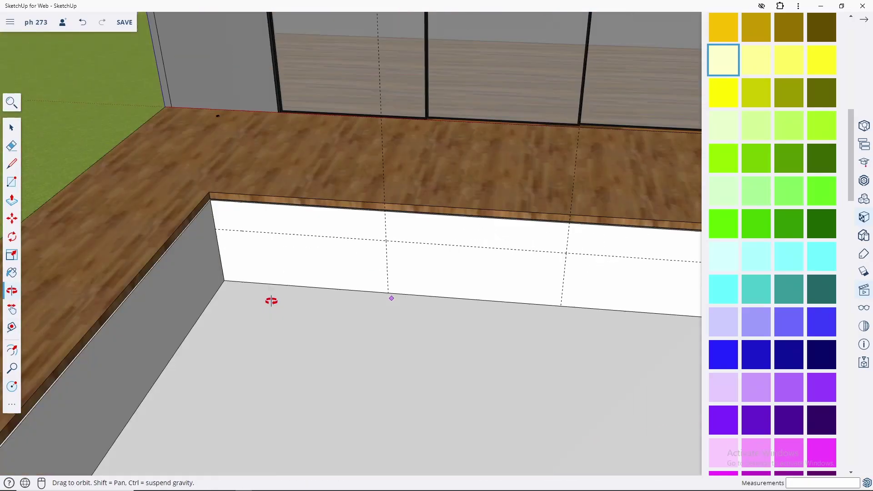
mouse_move(269, 299)
middle_mouse_down()
mouse_move(436, 288)
mouse_move(279, 167)
middle_mouse_up()
left_click(265, 152)
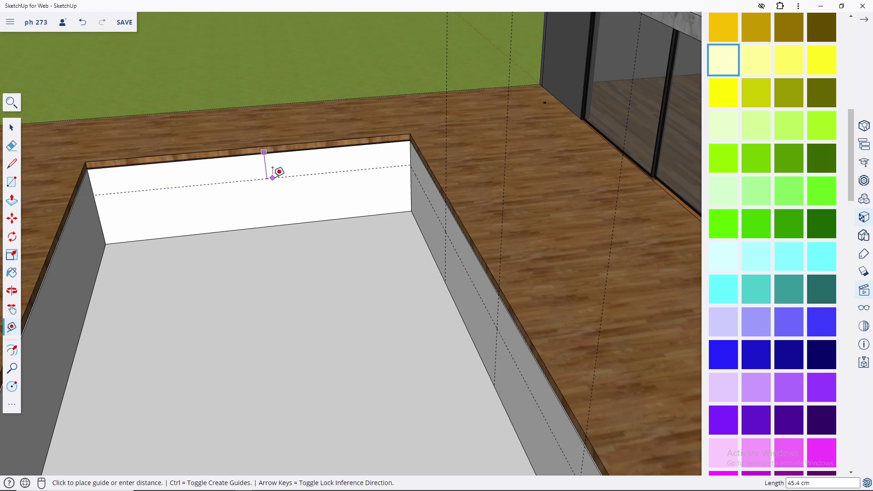
type("45")
left_click(273, 177)
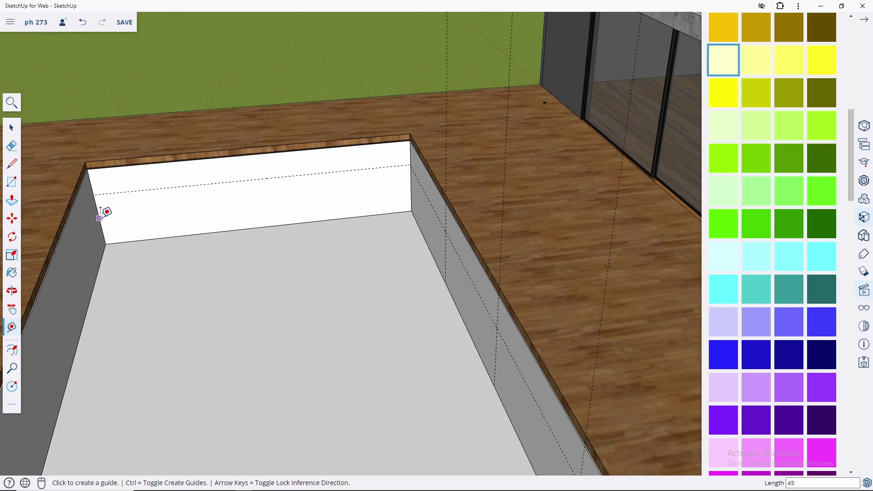
Measure the 250 cm wall width and place a vertical guide at its 125 cm midpoint.
left_click(99, 218)
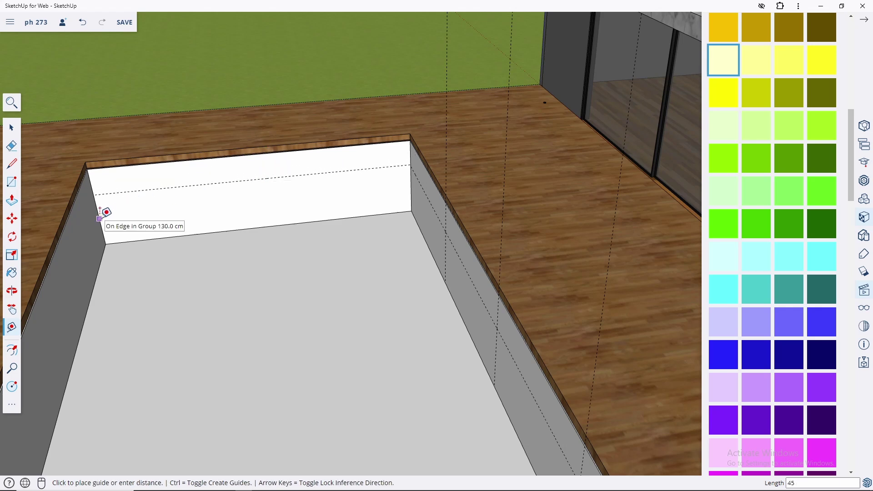
left_click(268, 219)
left_click(257, 164)
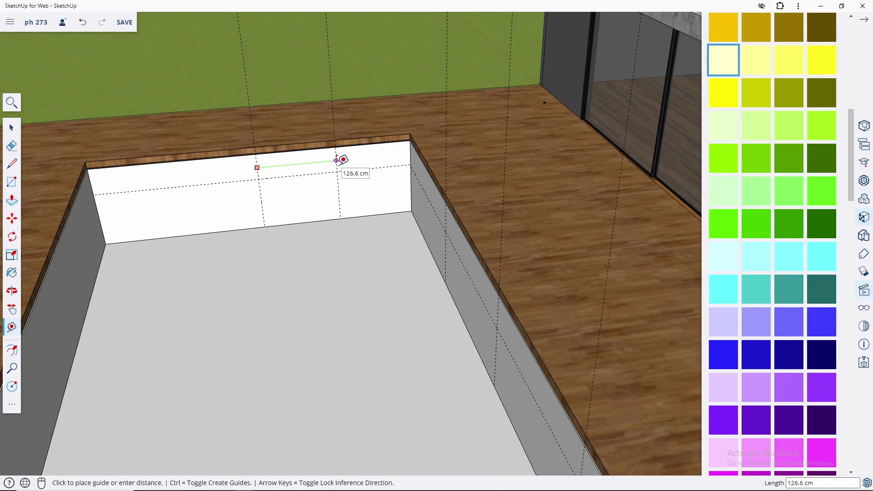
type("5")
key("Return")
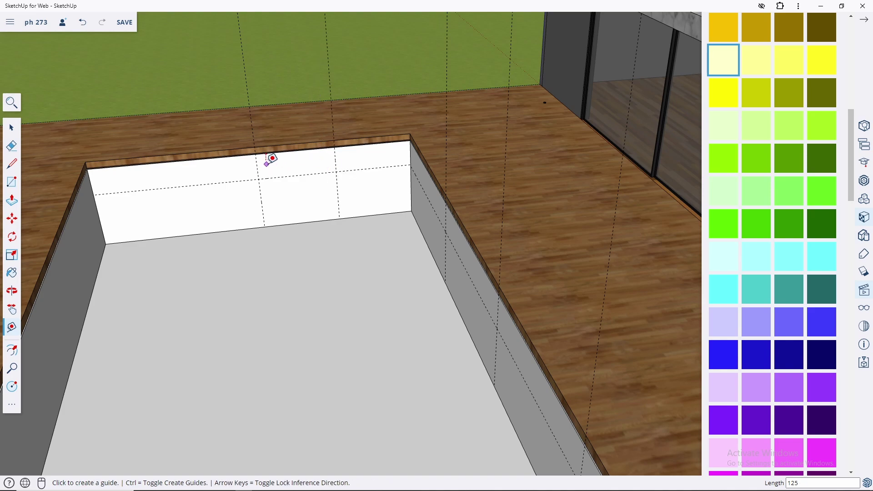
left_click(257, 164)
key("space")
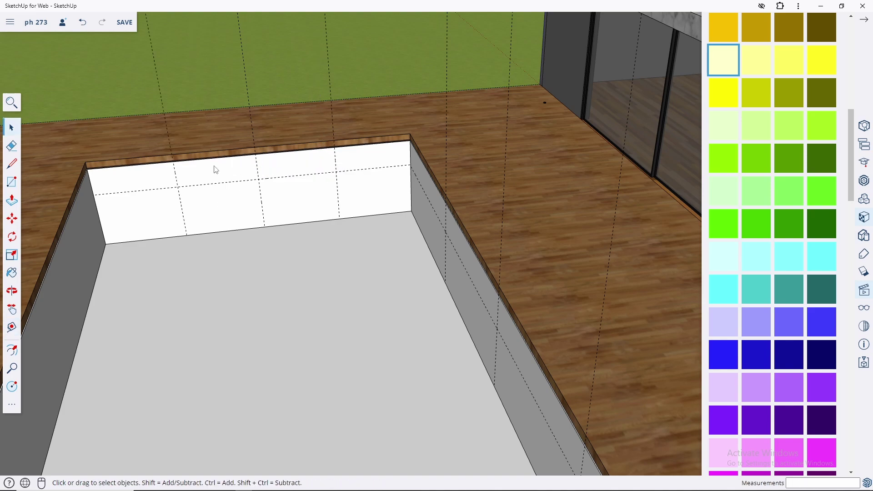
scroll(541, 105, "up", 5)
Copy the round light fitting onto the pool floor.
scroll(494, 136, "up", 5)
scroll(494, 144, "up", 3)
left_click(496, 149)
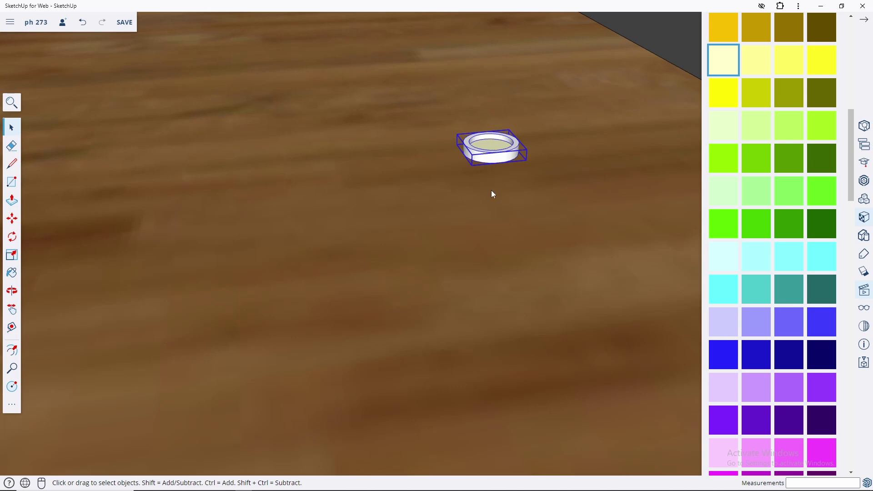
middle_click_drag(491, 194, 481, 183)
key("m")
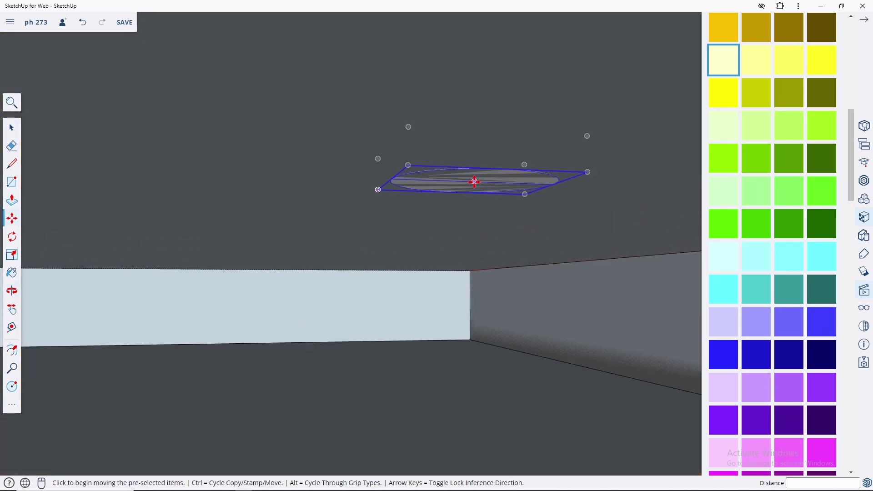
key("ctrl")
left_click(474, 182)
scroll(555, 228, "up", 5)
scroll(557, 214, "down", 6)
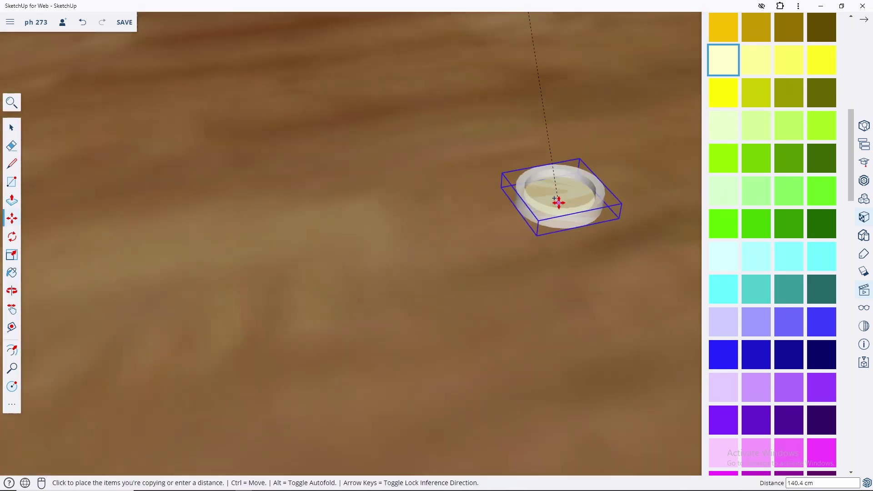
scroll(507, 193, "down", 3)
scroll(482, 162, "down", 3)
scroll(544, 156, "down", 3)
scroll(473, 144, "down", 2)
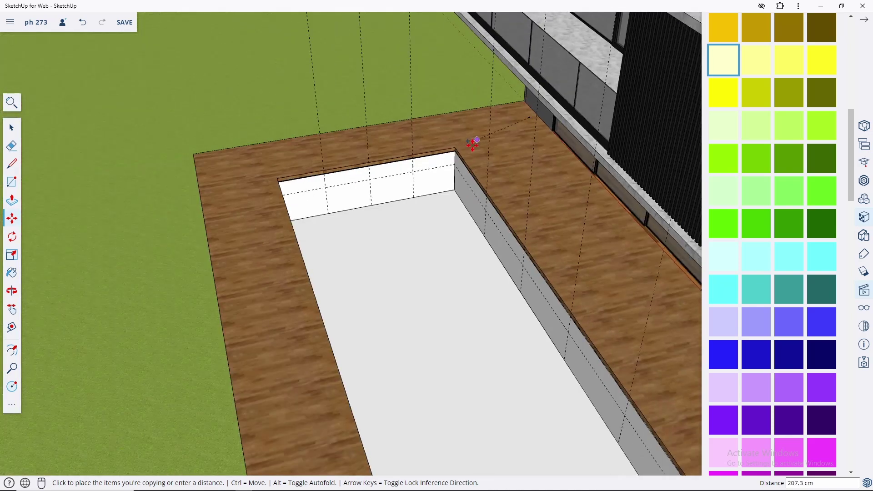
scroll(415, 265, "up", 5)
left_click(413, 281)
Rotate the copied light so it stands upright.
scroll(418, 291, "up", 2)
key("space")
key("q")
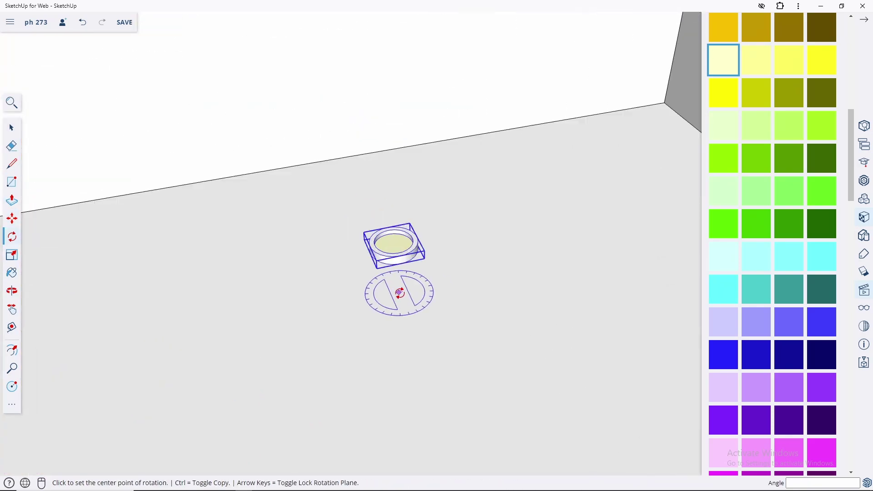
left_click(397, 292)
left_click(451, 281)
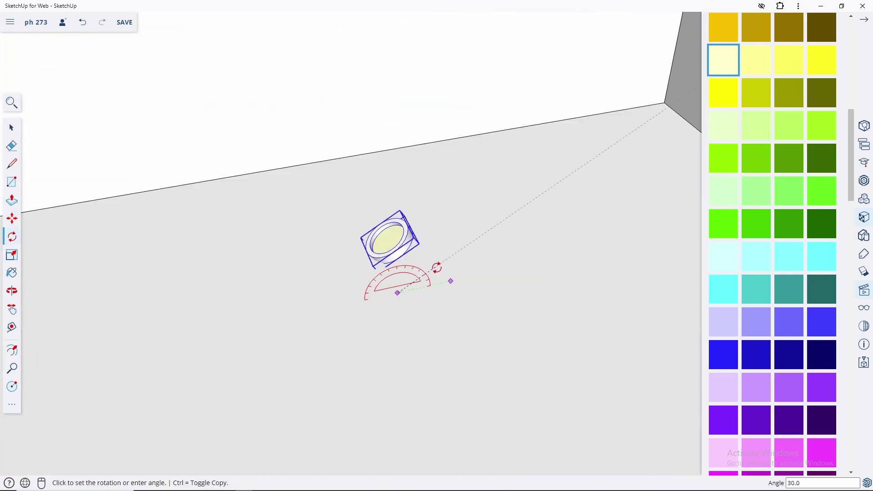
type("0")
key("Return")
key("space")
Move the upright light onto the first guide intersection on the pool wall.
scroll(390, 268, "up", 2)
key("m")
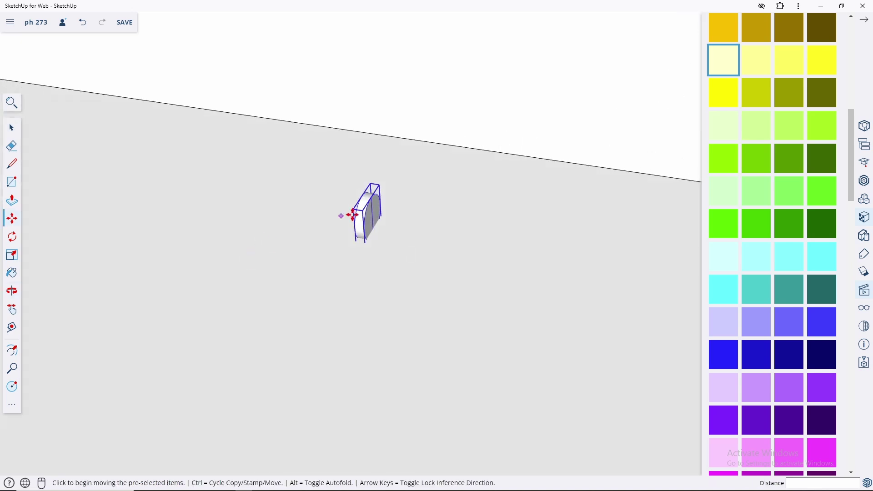
scroll(351, 214, "up", 3)
left_click(397, 219)
middle_click_drag(452, 236, 464, 197)
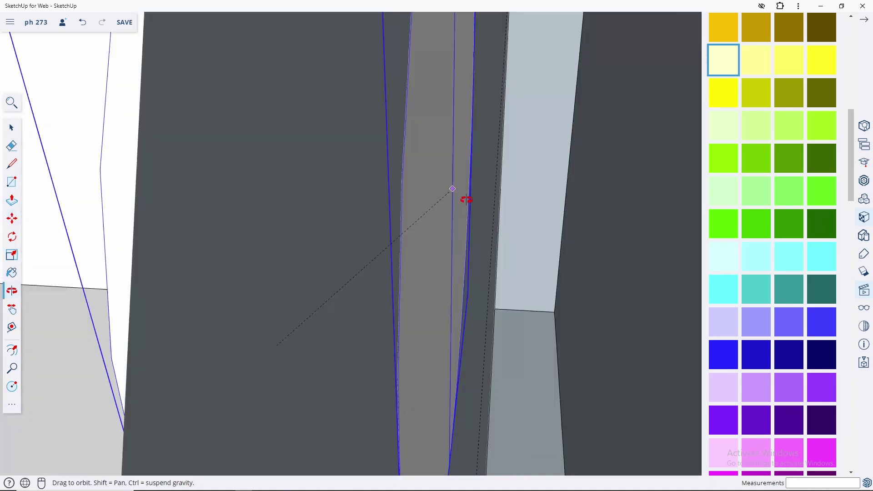
scroll(464, 197, "down", 5)
mouse_move(568, 181)
middle_mouse_down()
mouse_move(408, 231)
mouse_move(273, 221)
mouse_move(425, 220)
middle_mouse_up()
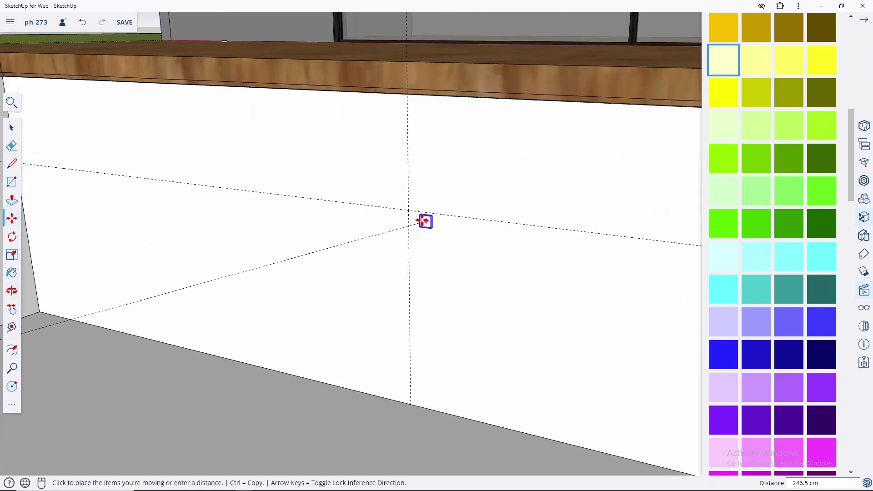
scroll(425, 221, "up", 5)
left_click(403, 194)
key("space")
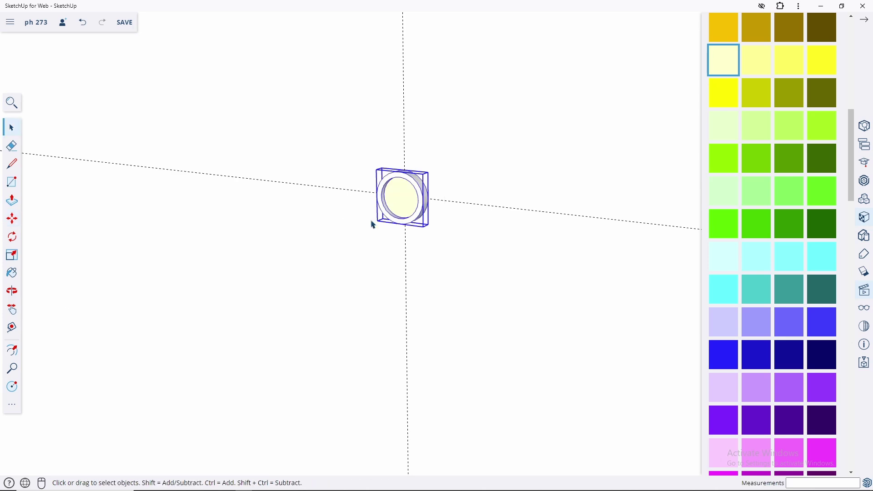
scroll(372, 224, "down", 5)
scroll(260, 232, "down", 3)
scroll(260, 232, "up", 1)
Copy the light 240 cm along the long wall to fill the remaining guide intersections.
key("m")
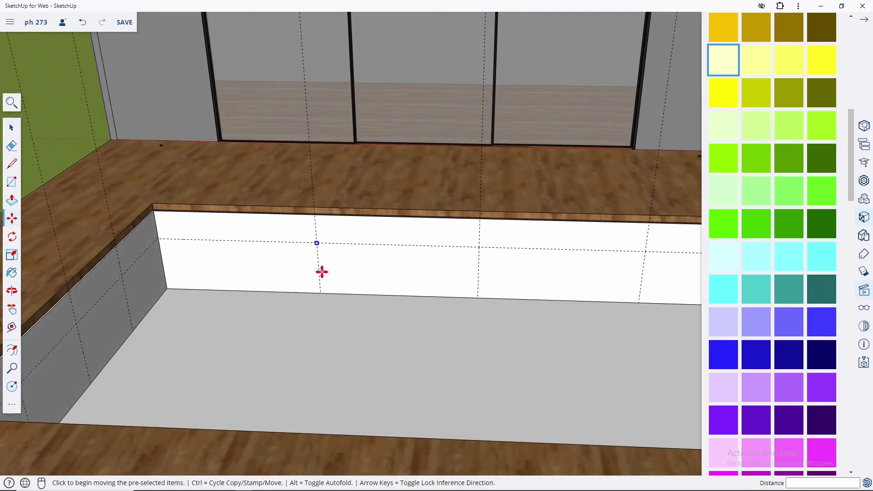
left_click(320, 271)
key("ctrl")
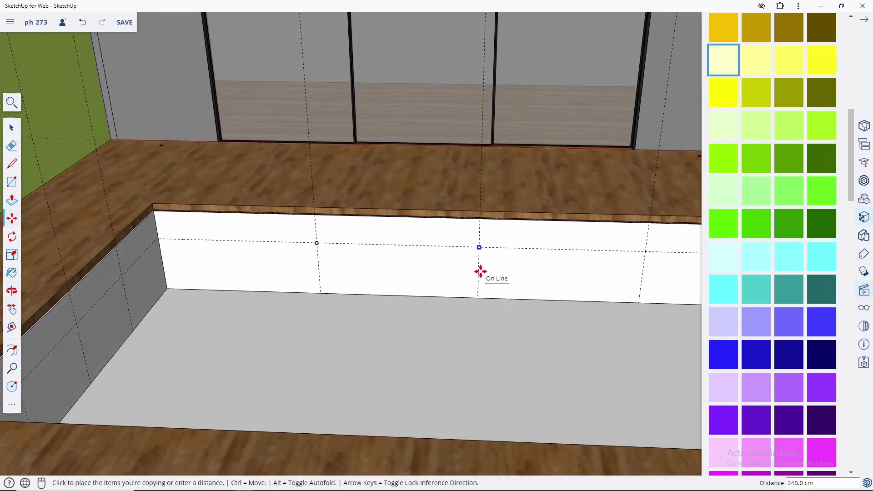
key("space")
scroll(236, 282, "down", 5)
scroll(486, 269, "up", 5)
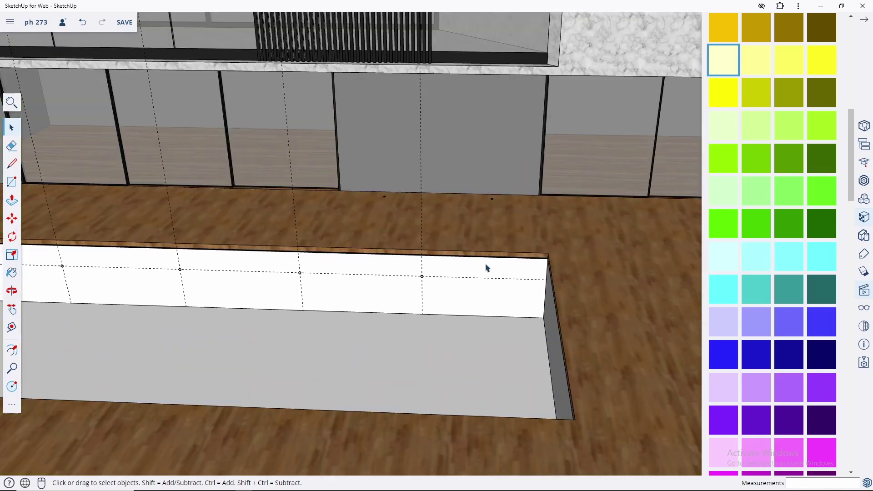
scroll(431, 282, "up", 3)
scroll(419, 281, "up", 2)
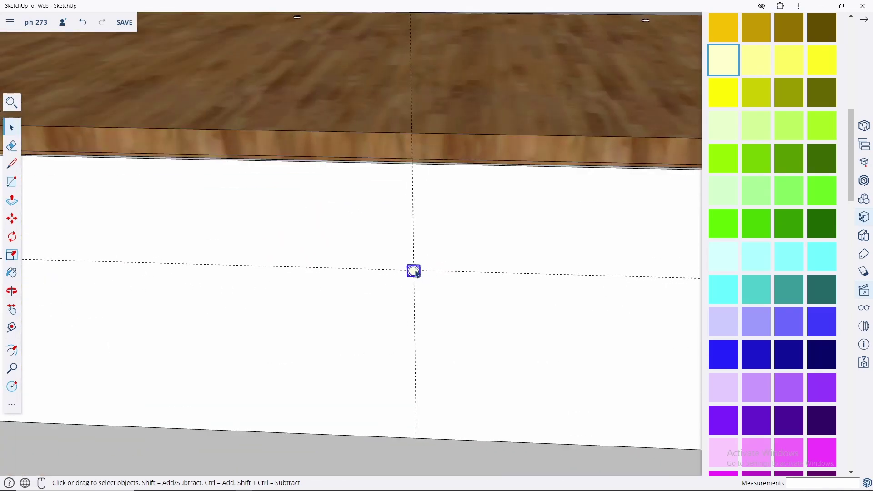
scroll(415, 252, "down", 3)
Orbit and pan along the long pool wall to check all four lights.
middle_click_drag(501, 235, 514, 296)
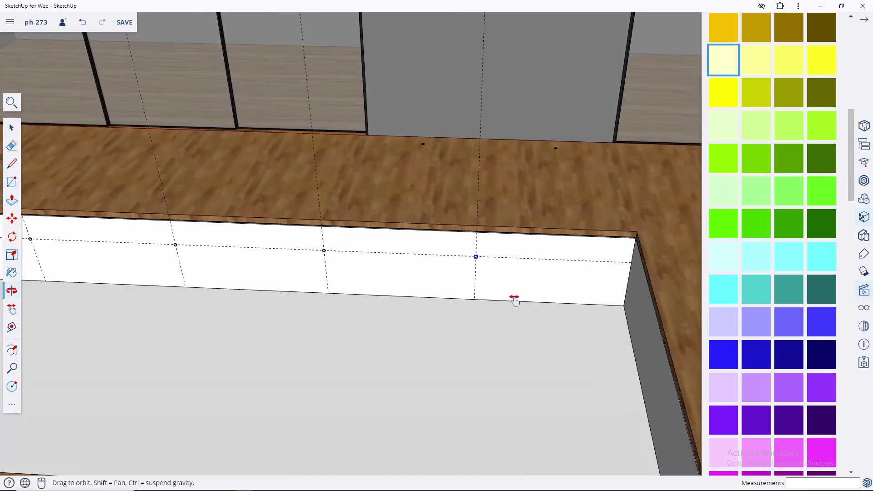
scroll(288, 267, "down", 3)
scroll(254, 250, "up", 4)
scroll(503, 257, "up", 3)
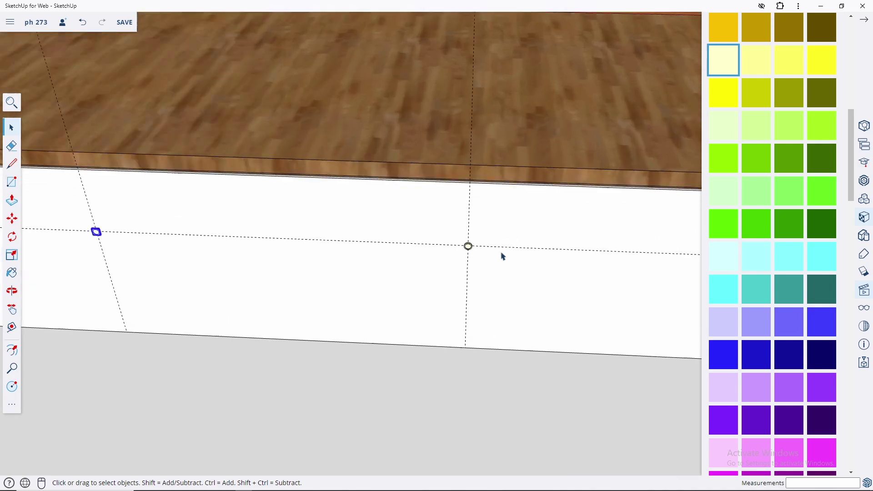
scroll(237, 269, "down", 3)
middle_click_drag(232, 269, 411, 269)
scroll(418, 263, "up", 3)
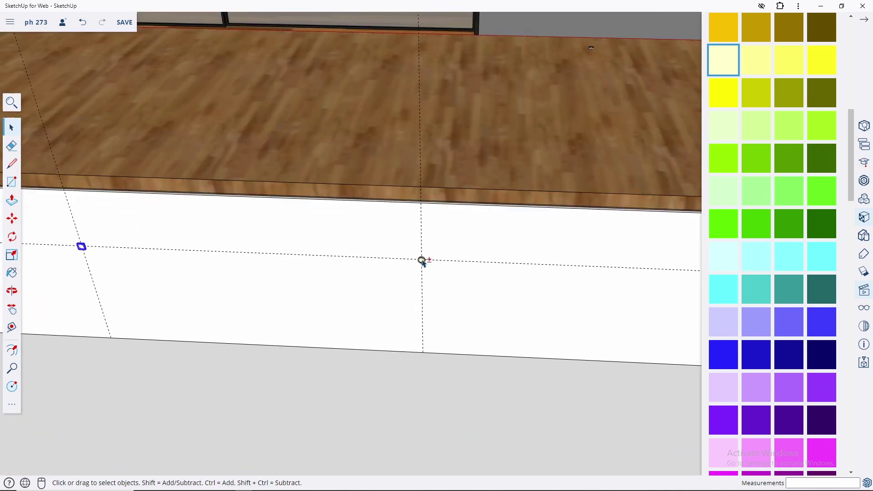
scroll(337, 276, "down", 2)
scroll(337, 276, "down", 2)
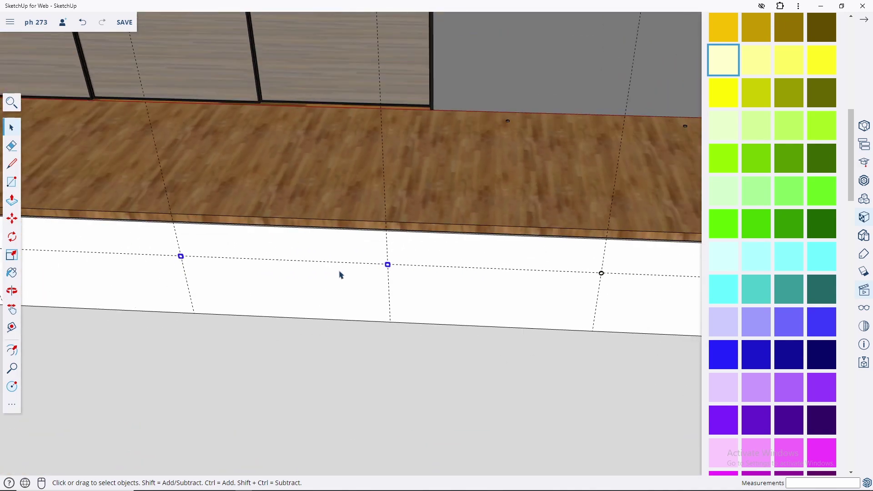
scroll(341, 275, "down", 4)
scroll(475, 266, "up", 3)
scroll(476, 267, "up", 2)
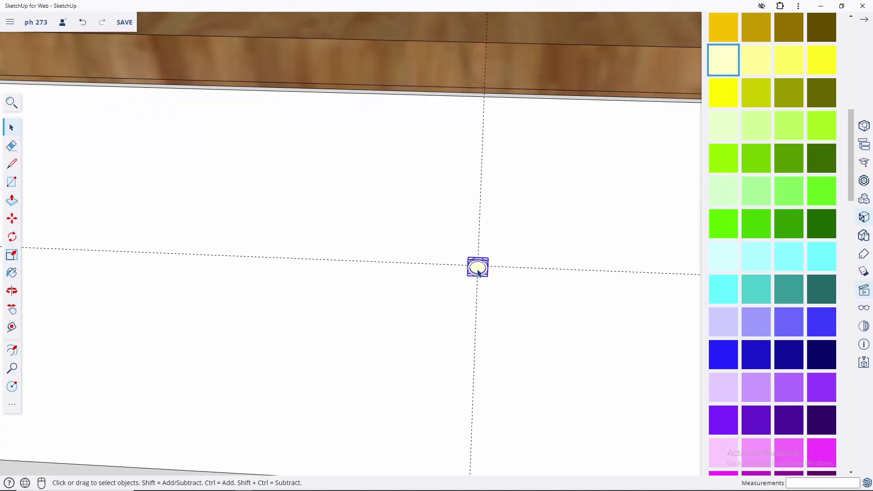
scroll(492, 241, "down", 5)
middle_click_drag(544, 226, 534, 279)
Copy the row of four lights across the pool to the opposite wall.
key("m")
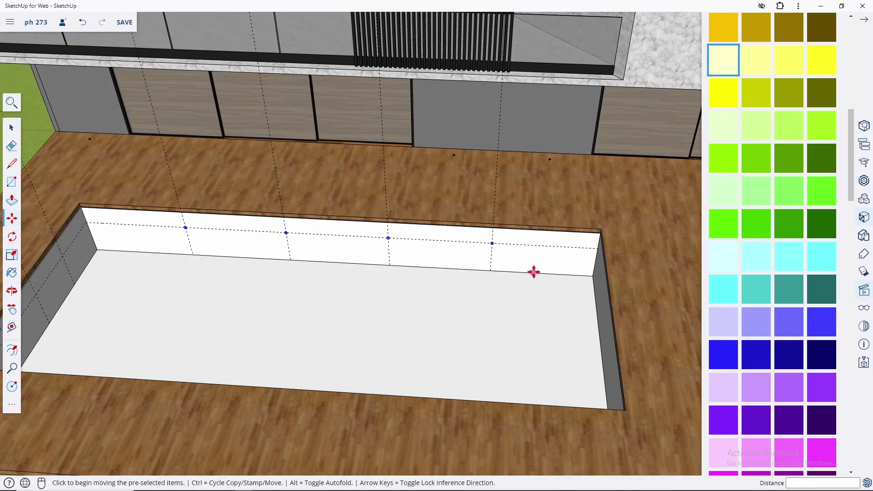
scroll(507, 242, "up", 3)
left_click(502, 233)
key("ctrl")
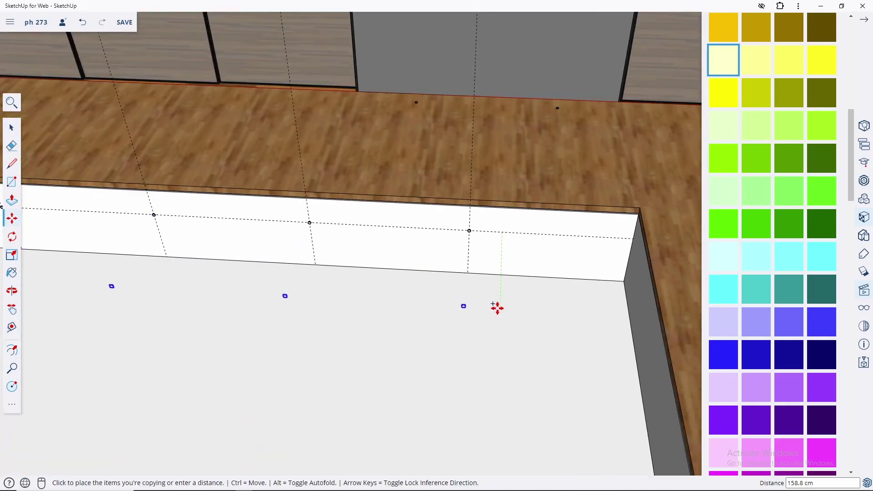
key("space")
scroll(477, 318, "up", 4)
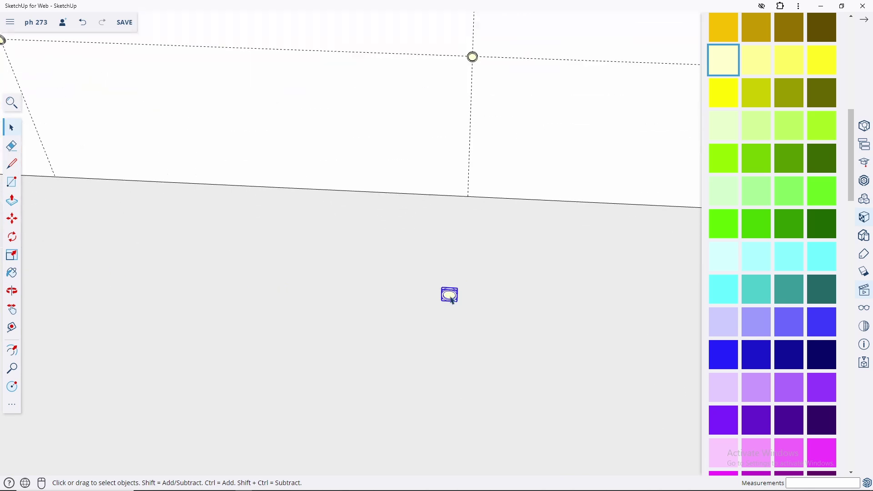
Mirror the copied row of lights with the Flip command found via Search.
right_click(450, 298)
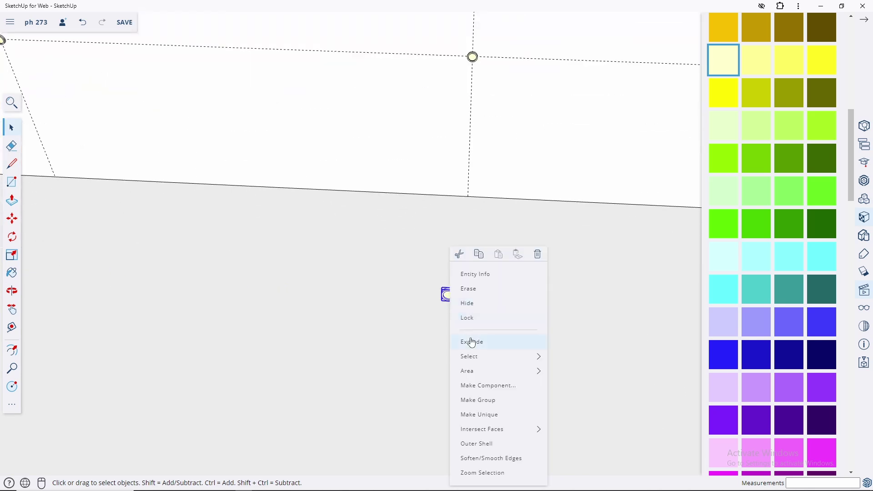
left_click(13, 101)
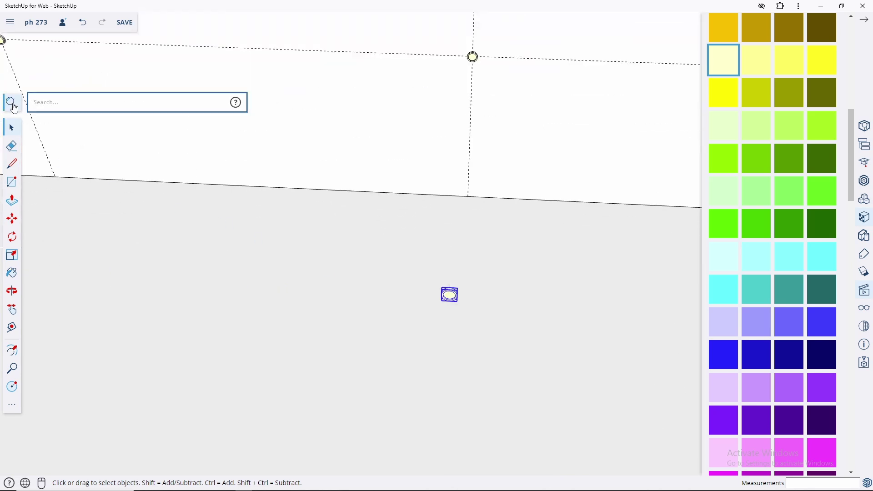
type("fl")
key("Return")
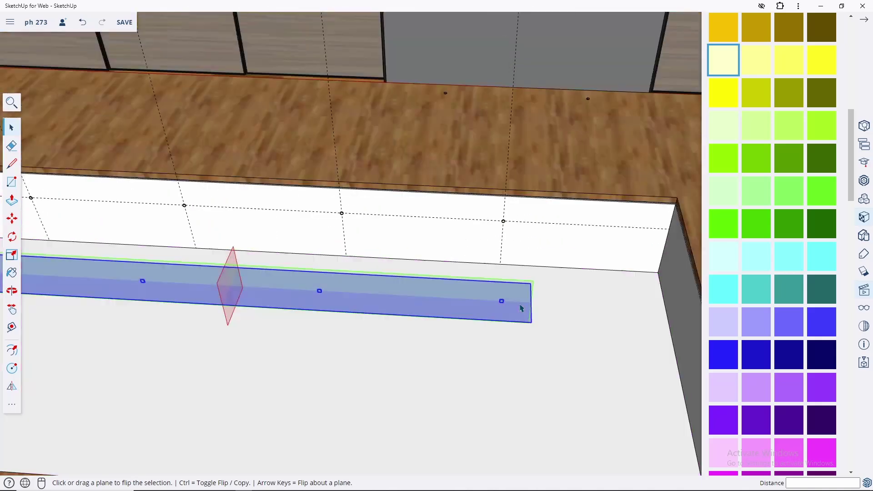
scroll(521, 308, "down", 5)
middle_click_drag(195, 292, 255, 291)
scroll(420, 278, "up", 5)
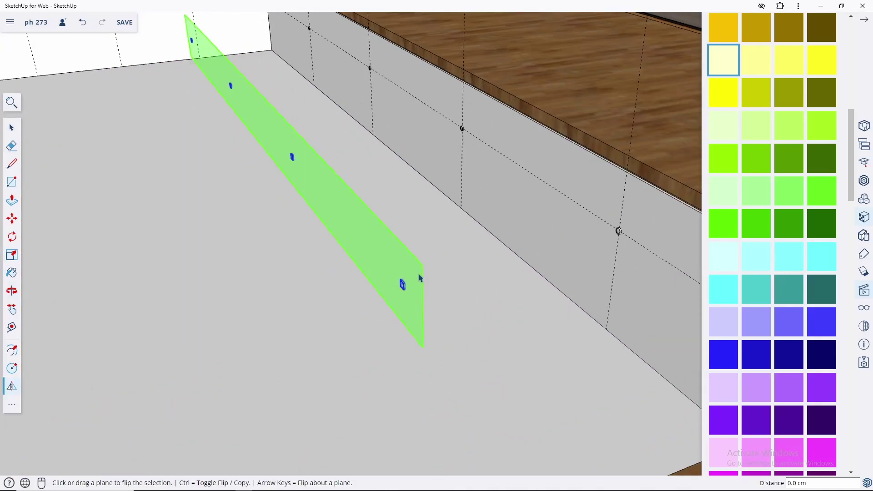
left_click(412, 292)
scroll(413, 293, "up", 5)
scroll(390, 287, "up", 3)
Move the flipped lights into position on the opposite pool wall.
key("m")
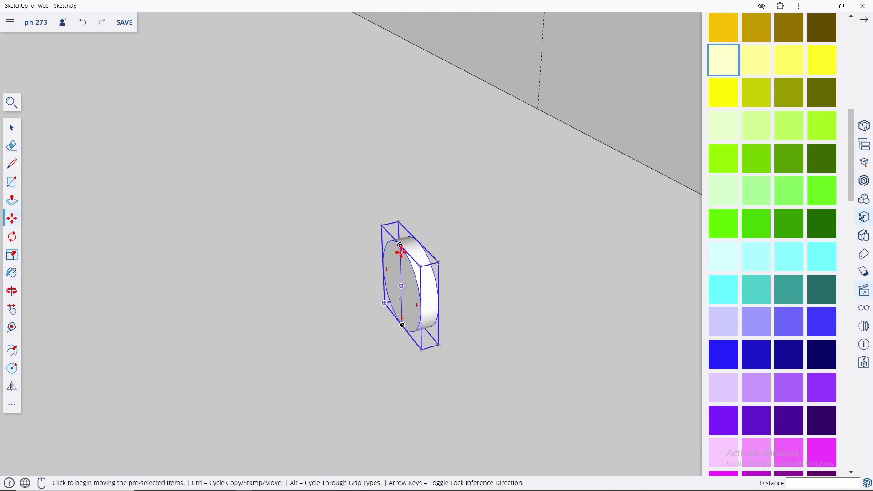
scroll(400, 251, "up", 2)
scroll(398, 293, "up", 1)
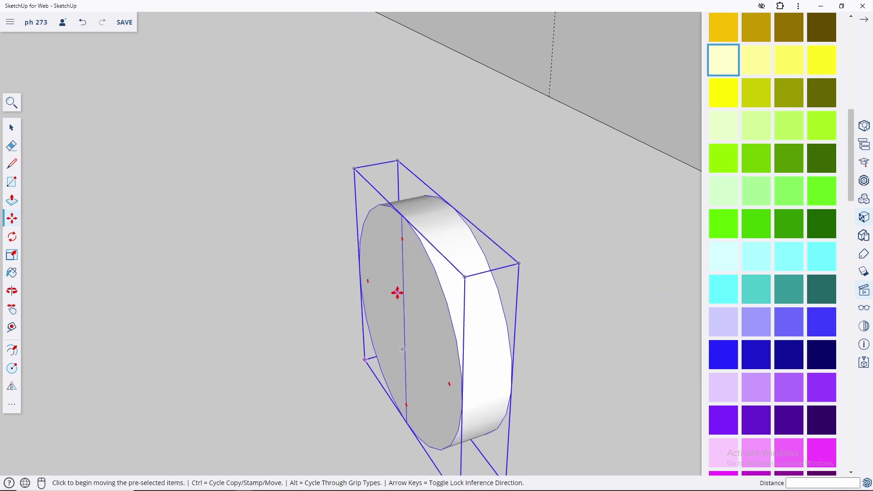
left_click(406, 290)
scroll(421, 309, "down", 5)
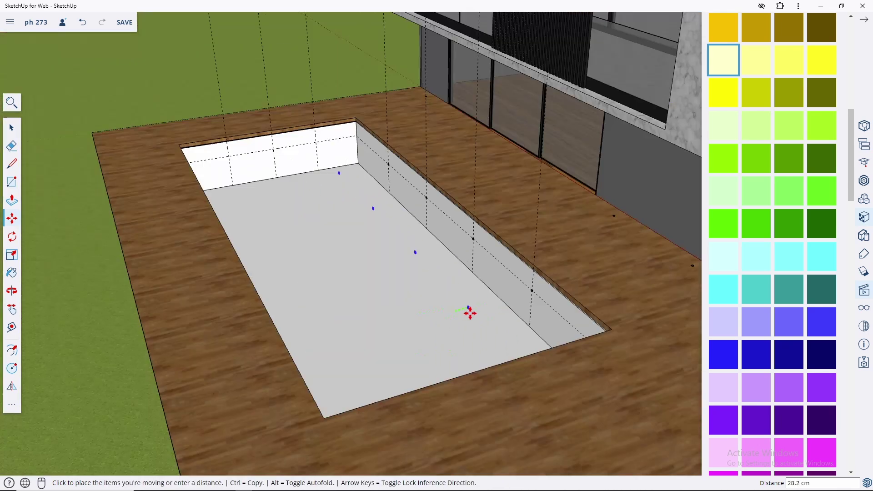
mouse_move(468, 312)
middle_mouse_down()
mouse_move(199, 312)
mouse_move(270, 174)
middle_mouse_up()
key("space")
mouse_move(340, 190)
middle_mouse_down()
mouse_move(493, 263)
mouse_move(520, 173)
mouse_move(504, 252)
middle_mouse_up()
scroll(492, 264, "down", 5)
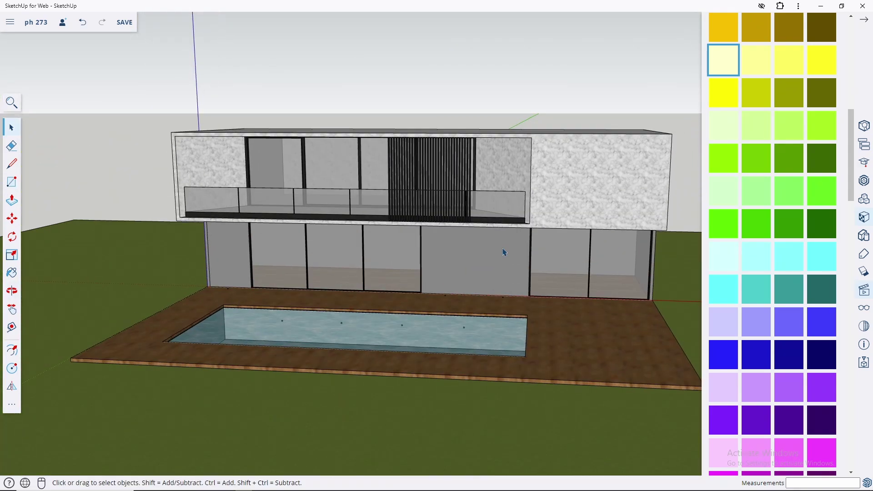
Copy the round light fitting onto the marble ledge beneath a slat's midpoint.
scroll(395, 220, "up", 5)
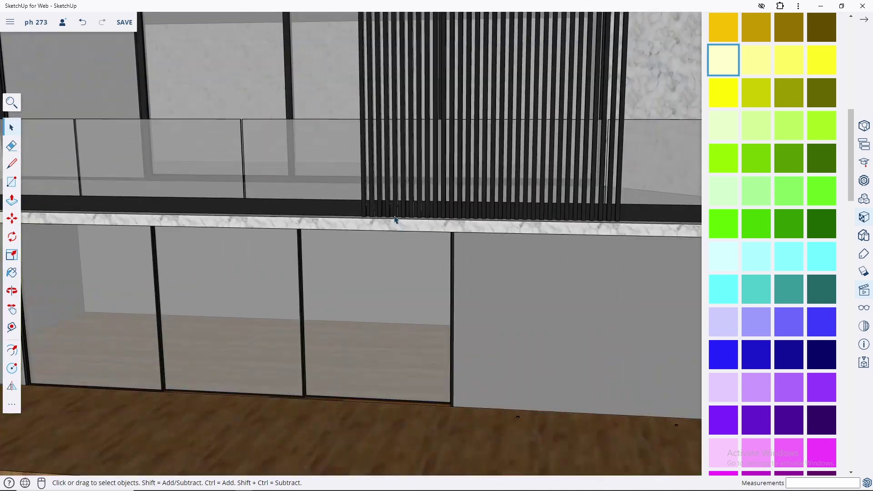
mouse_move(395, 220)
middle_mouse_down()
mouse_move(526, 312)
mouse_move(412, 286)
middle_mouse_up()
scroll(504, 373, "up", 3)
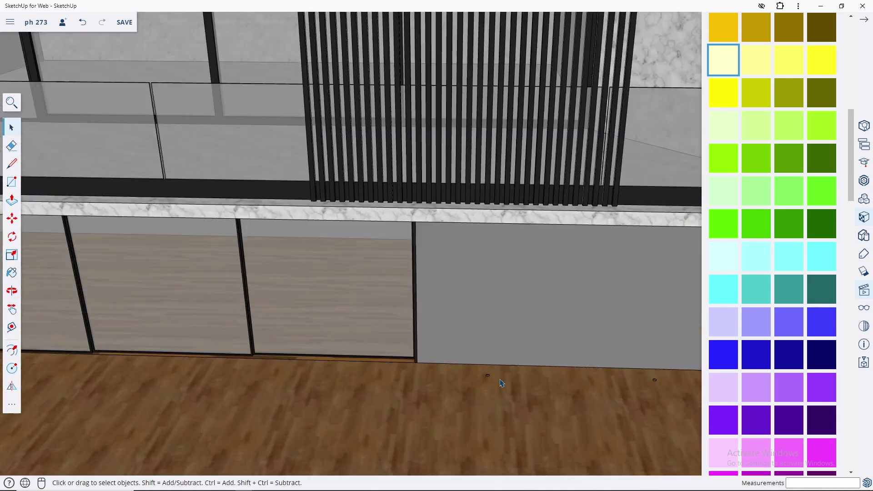
scroll(502, 382, "up", 3)
mouse_move(485, 382)
middle_mouse_down()
mouse_move(488, 208)
mouse_move(490, 298)
middle_mouse_up()
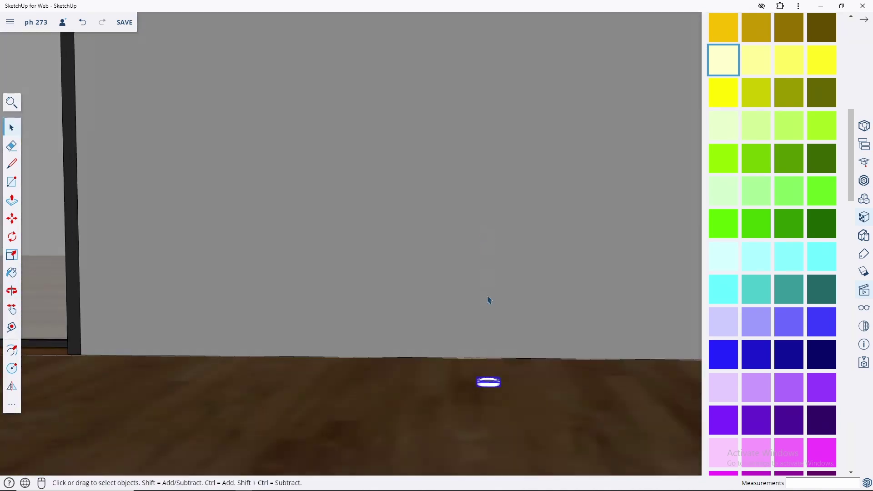
scroll(482, 371, "up", 3)
middle_click_drag(482, 371, 488, 279)
key("m")
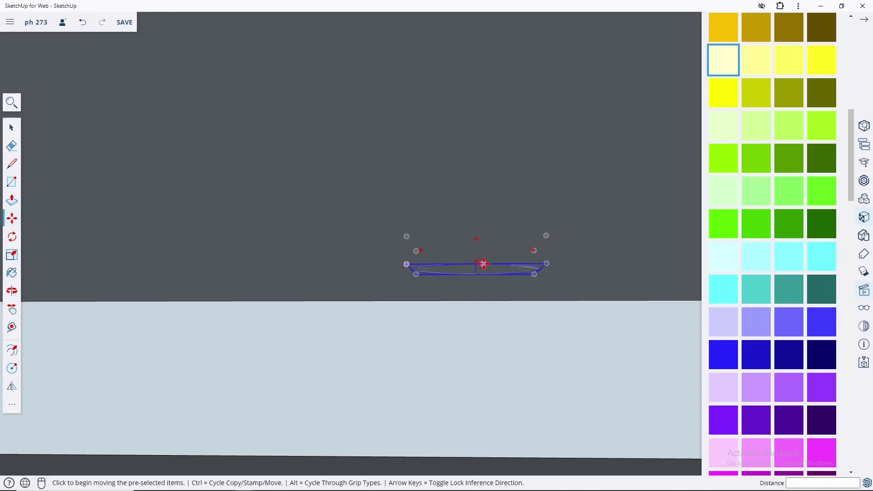
scroll(479, 273, "up", 2)
left_click(471, 265)
key("ctrl")
scroll(483, 318, "down", 3)
mouse_move(483, 318)
middle_mouse_down()
mouse_move(462, 354)
mouse_move(491, 381)
middle_mouse_up()
scroll(470, 362, "down", 3)
scroll(409, 249, "up", 5)
scroll(399, 360, "up", 5)
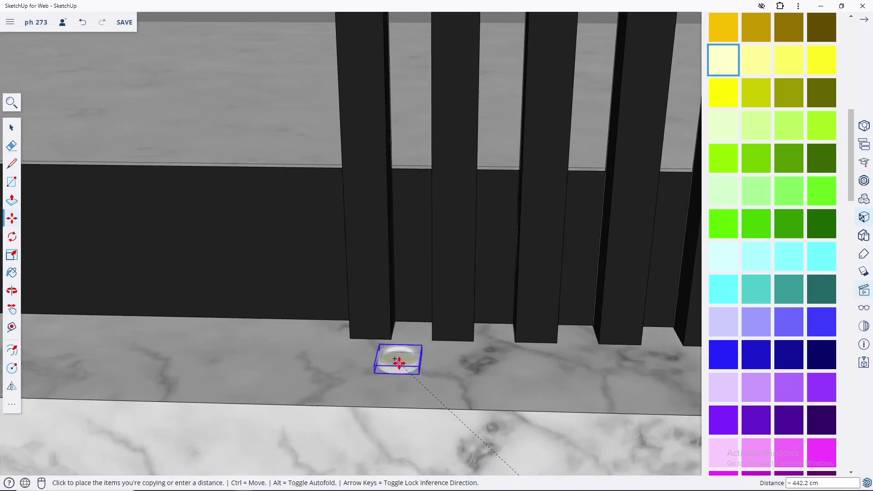
scroll(377, 348, "up", 1)
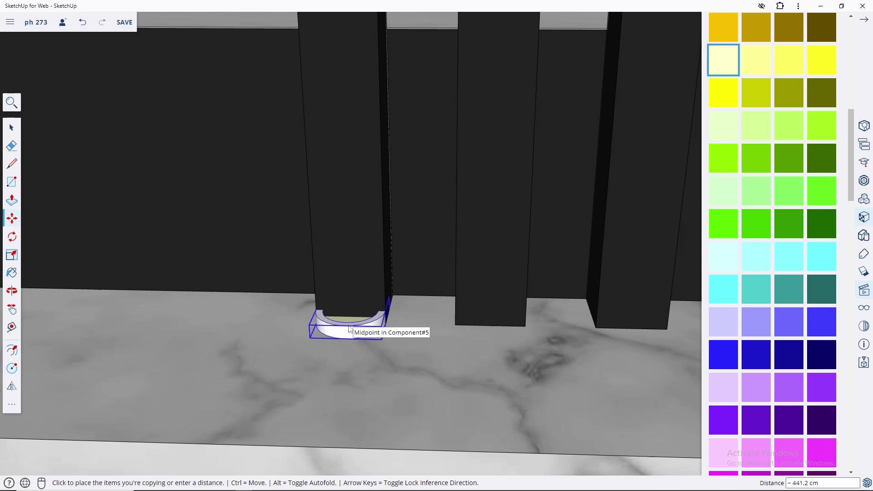
left_click(350, 329)
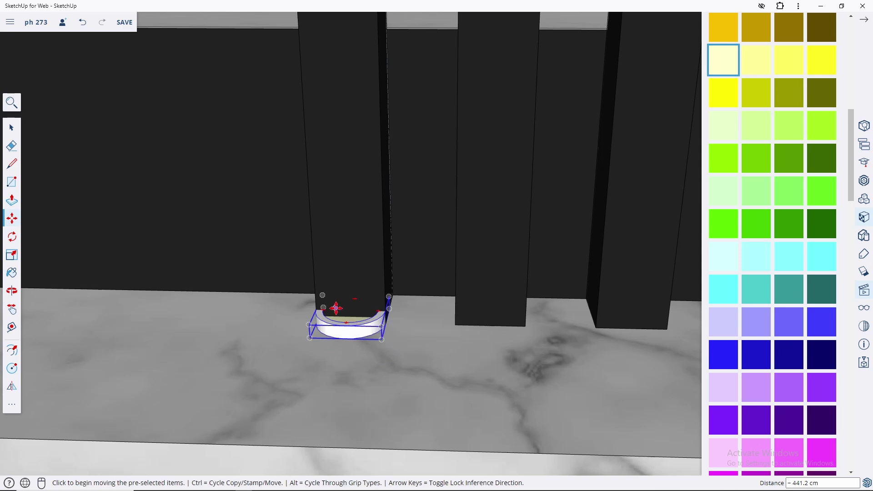
Shift the ring light copy further along the ledge.
scroll(346, 327, "down", 3)
scroll(318, 337, "down", 3)
scroll(278, 329, "up", 5)
middle_click_drag(268, 331, 477, 327)
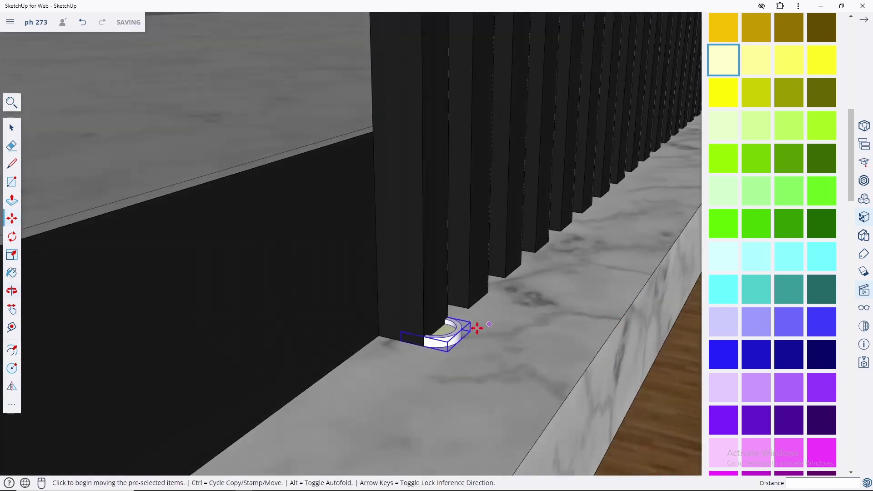
left_click(477, 328)
left_click(469, 401)
Place another copy of the ring light on the ledge beneath the slats.
middle_click_drag(469, 401, 191, 318)
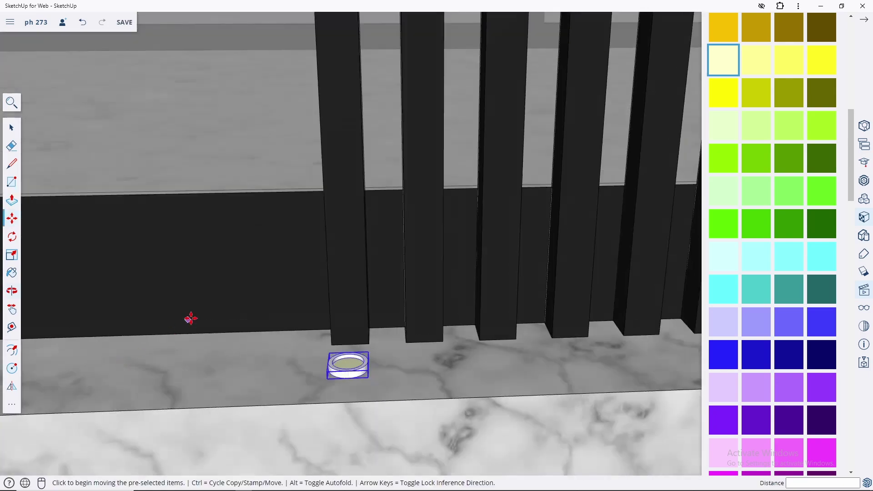
scroll(259, 332, "down", 3)
scroll(259, 319, "up", 5)
mouse_move(259, 312)
middle_mouse_down()
mouse_move(265, 144)
mouse_move(259, 333)
mouse_move(270, 320)
middle_mouse_up()
left_click(270, 320)
scroll(133, 358, "down", 3)
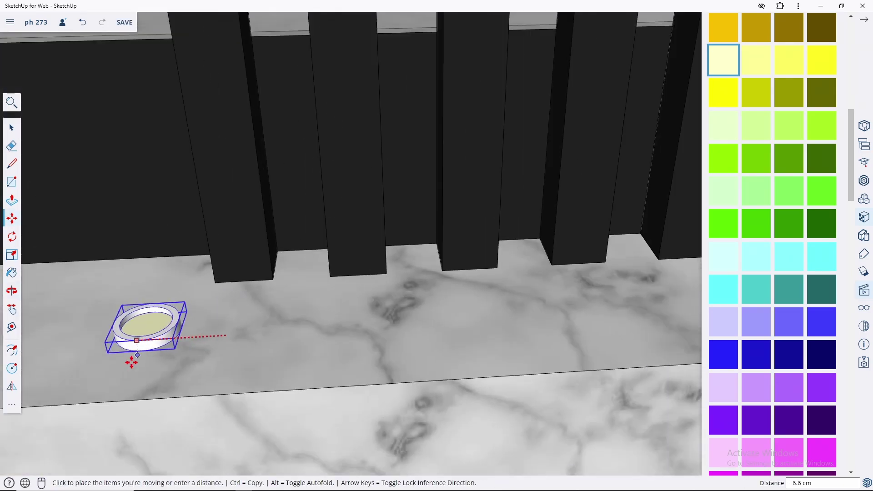
scroll(132, 356, "down", 3)
scroll(243, 337, "up", 5)
scroll(242, 337, "up", 2)
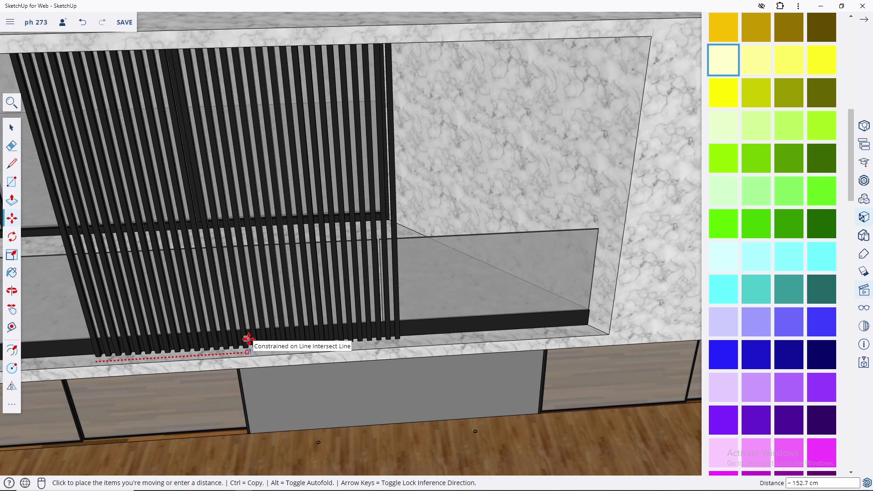
scroll(247, 339, "up", 2)
mouse_move(234, 357)
middle_mouse_down()
mouse_move(468, 355)
mouse_move(511, 342)
middle_mouse_up()
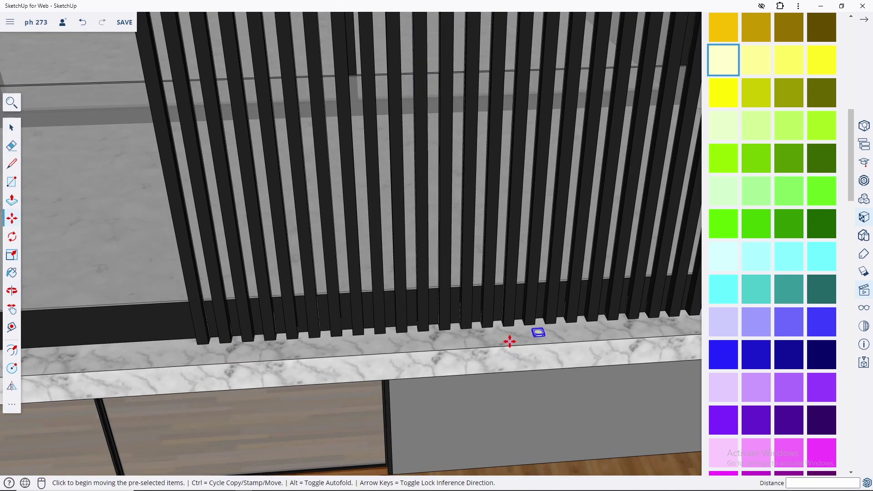
key("ctrl")
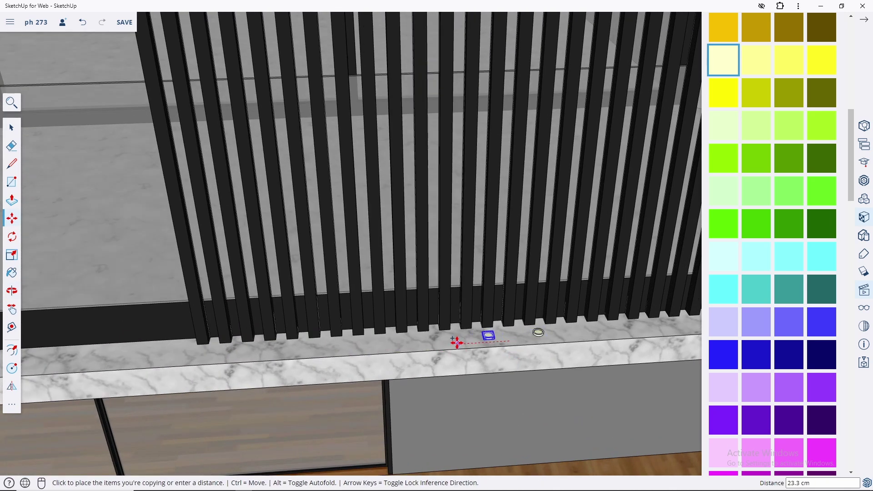
left_click(334, 349)
scroll(241, 339, "down", 5)
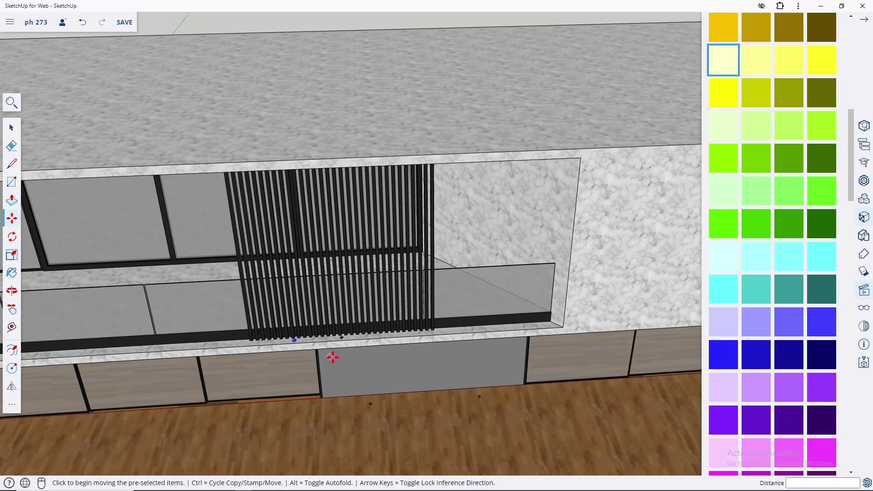
key("space")
scroll(343, 346, "up", 5)
Move the selected ring light 80 cm along the ledge.
key("m")
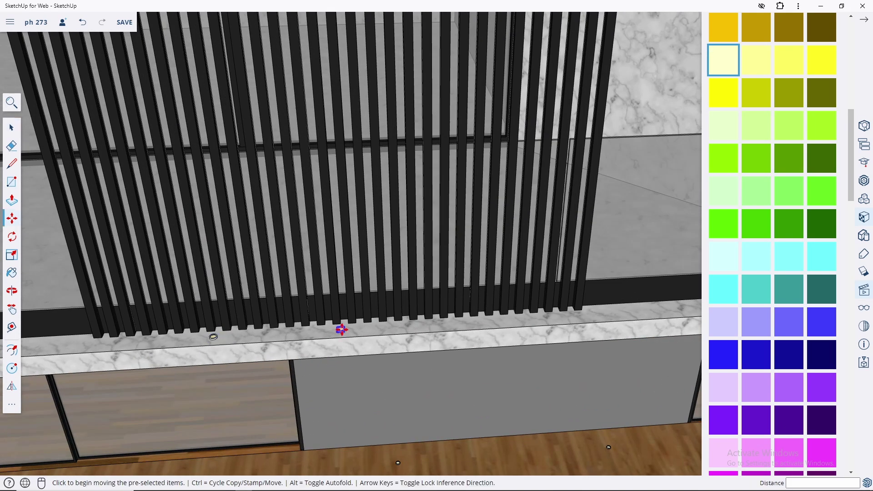
left_click(341, 328)
key("Return")
key("space")
scroll(463, 321, "down", 5)
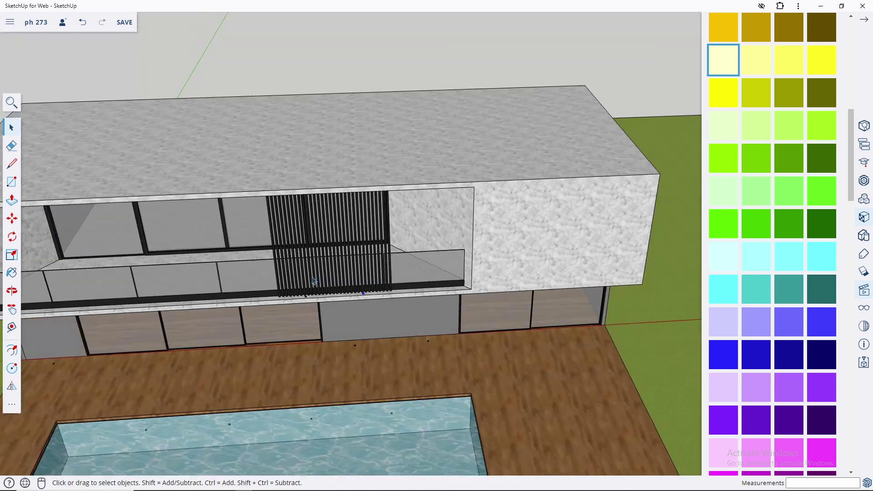
mouse_move(464, 320)
middle_mouse_down()
mouse_move(420, 221)
mouse_move(312, 272)
mouse_move(454, 217)
middle_mouse_up()
scroll(429, 189, "up", 3)
Drag a guide from the balcony slab corner onto the soffit.
scroll(181, 248, "up", 4)
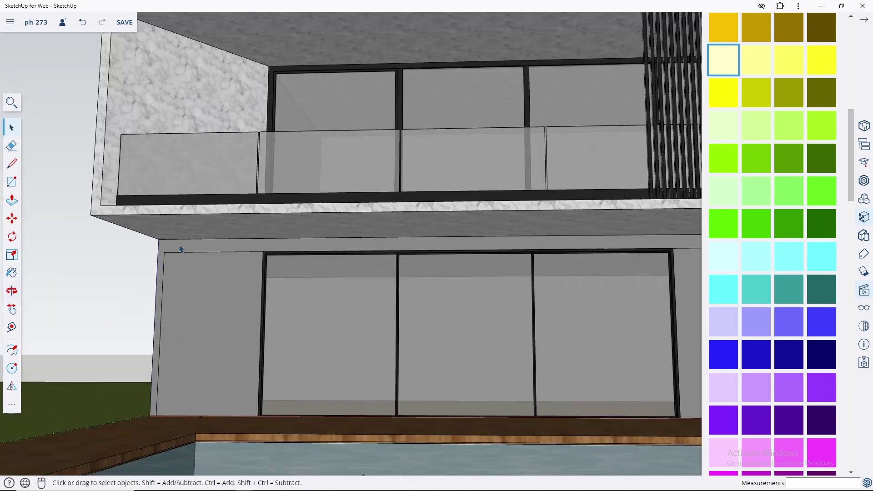
scroll(167, 236, "up", 2)
key("t")
left_click(156, 236)
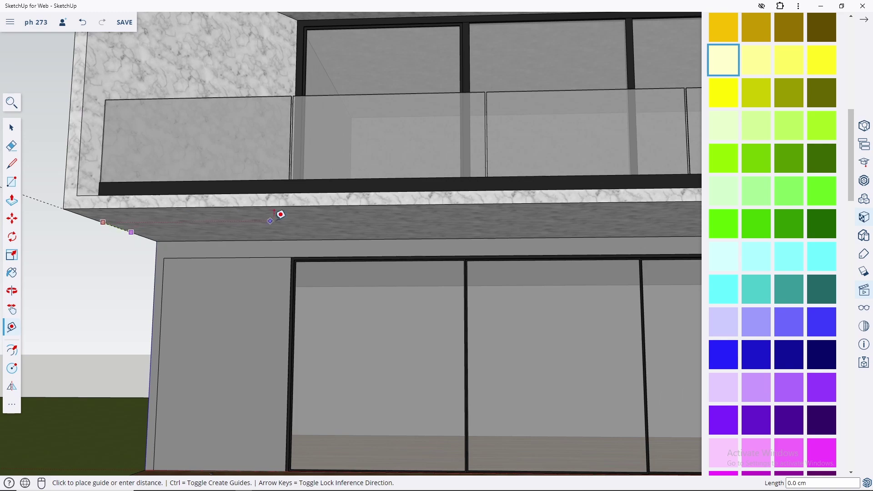
scroll(176, 248, "down", 3)
scroll(330, 254, "up", 6)
scroll(337, 257, "up", 2)
scroll(364, 268, "up", 1)
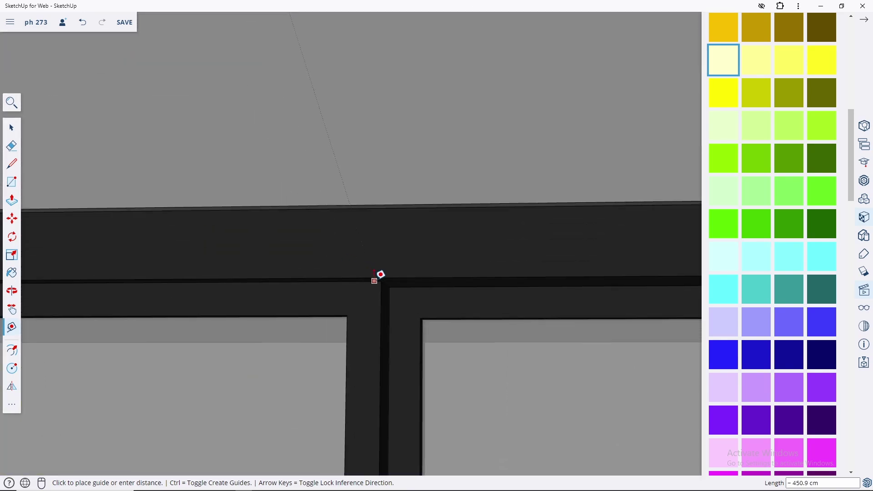
left_click(372, 281)
Abandon a second guide measurement and look up at the balcony underside.
scroll(364, 273, "down", 3)
left_click(311, 124)
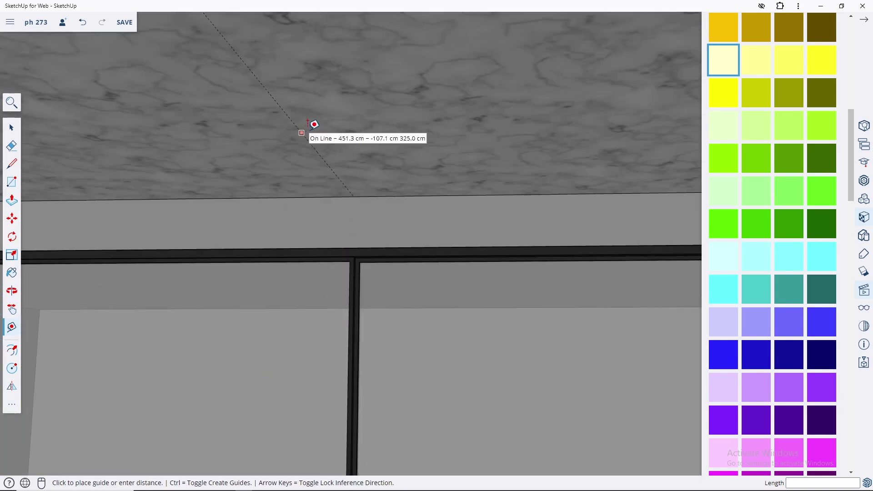
scroll(218, 150, "down", 2)
scroll(180, 145, "up", 5)
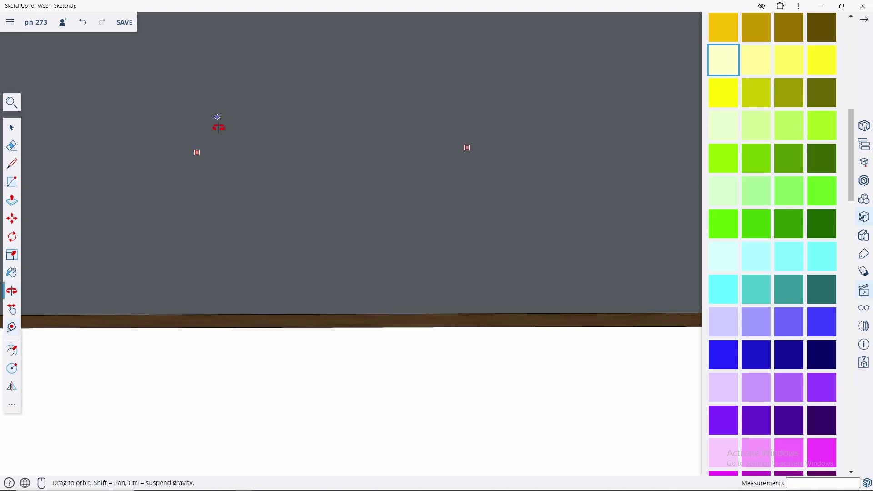
scroll(218, 124, "down", 3)
scroll(364, 91, "up", 4)
scroll(358, 106, "up", 2)
key("space")
scroll(376, 146, "down", 2)
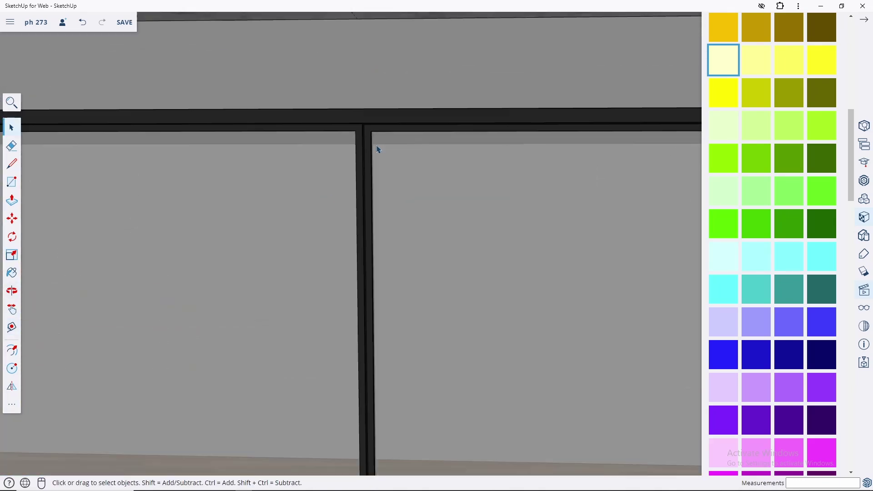
scroll(376, 146, "down", 3)
mouse_move(376, 145)
middle_mouse_down()
mouse_move(384, 95)
mouse_move(364, 119)
mouse_move(402, 136)
middle_mouse_up()
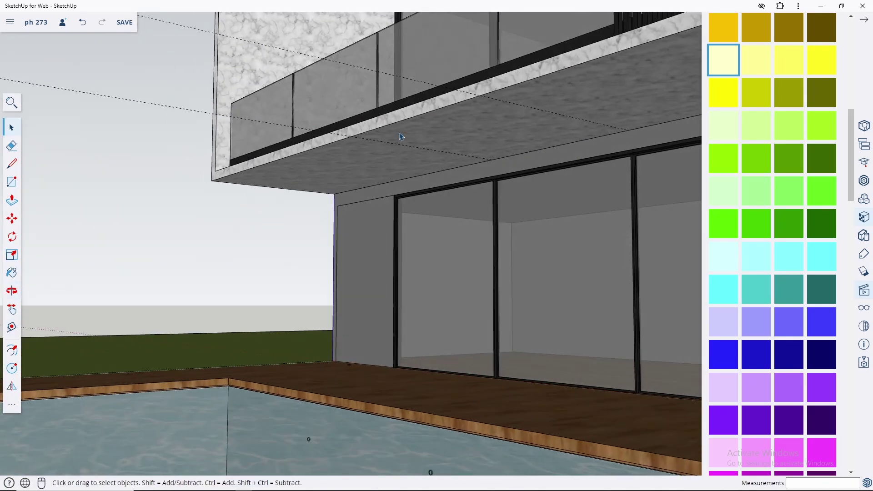
Drag another guide from the soffit edge across the balcony underside.
key("t")
left_click(517, 146)
middle_click_drag(516, 146, 309, 120)
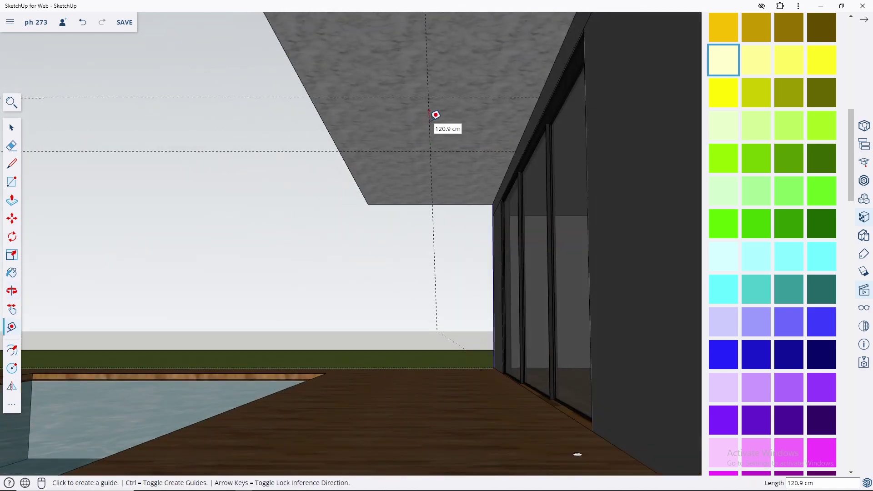
middle_click_drag(392, 128, 577, 167)
scroll(306, 195, "down", 5)
middle_click_drag(306, 195, 485, 196)
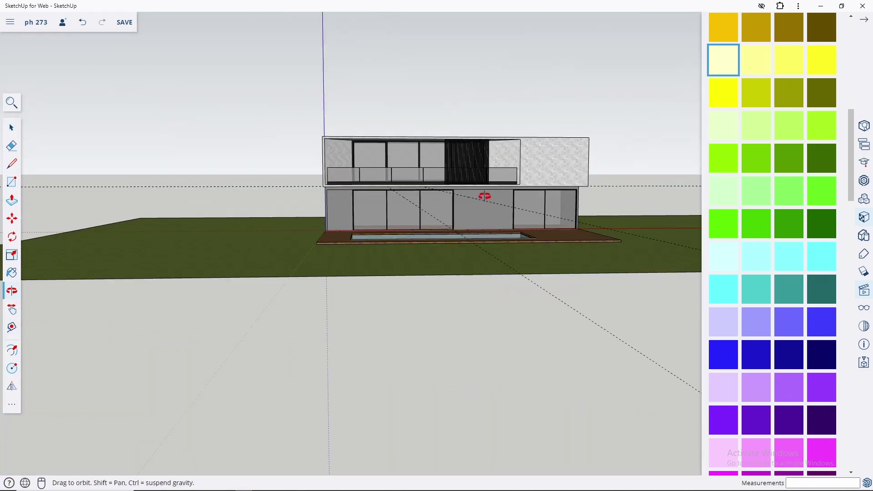
scroll(452, 169, "up", 5)
scroll(567, 222, "up", 3)
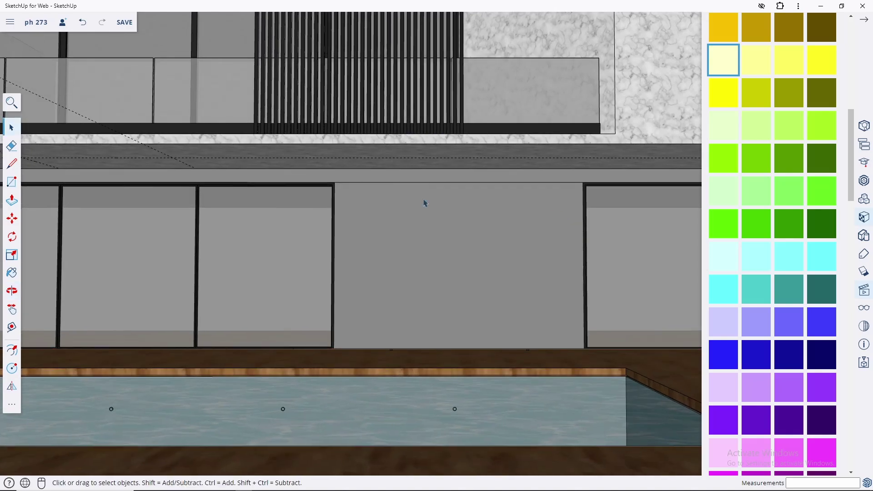
scroll(182, 164, "up", 2)
scroll(182, 164, "up", 2)
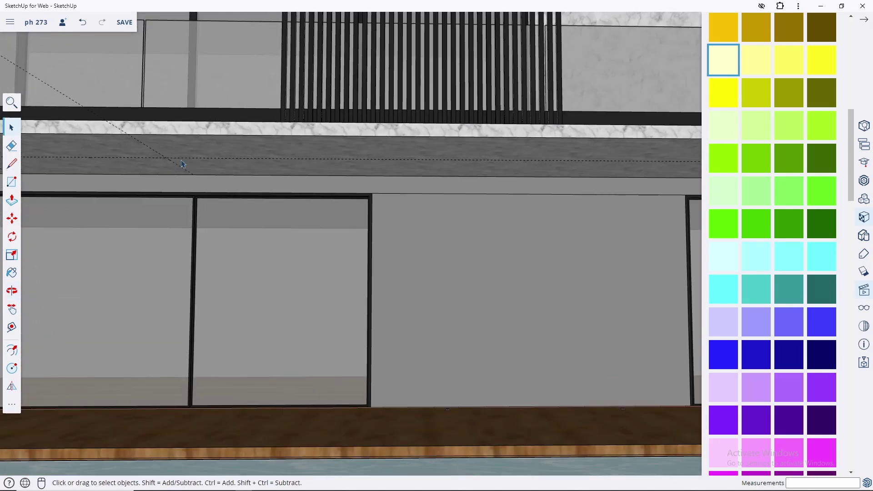
scroll(261, 181, "down", 3)
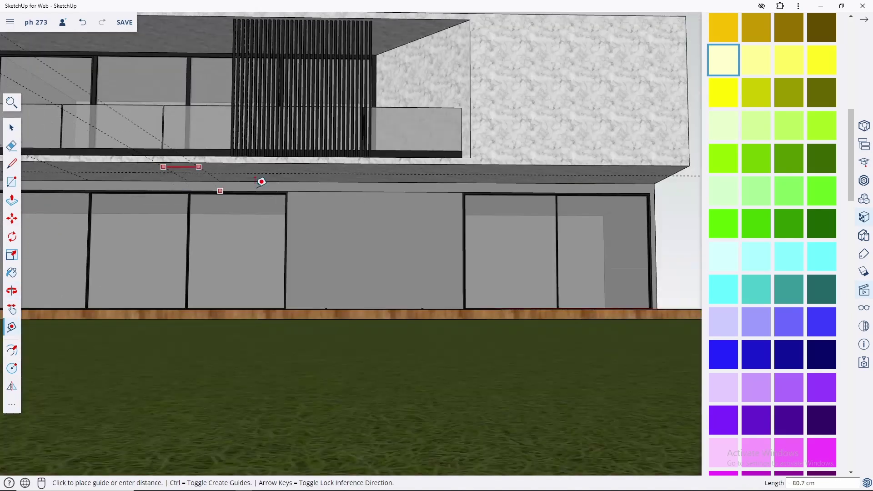
scroll(382, 167, "up", 2)
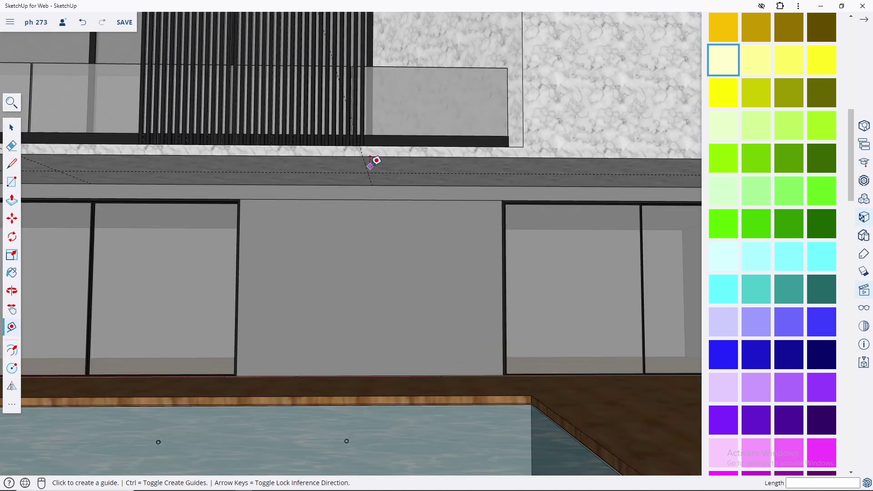
scroll(184, 181, "up", 3)
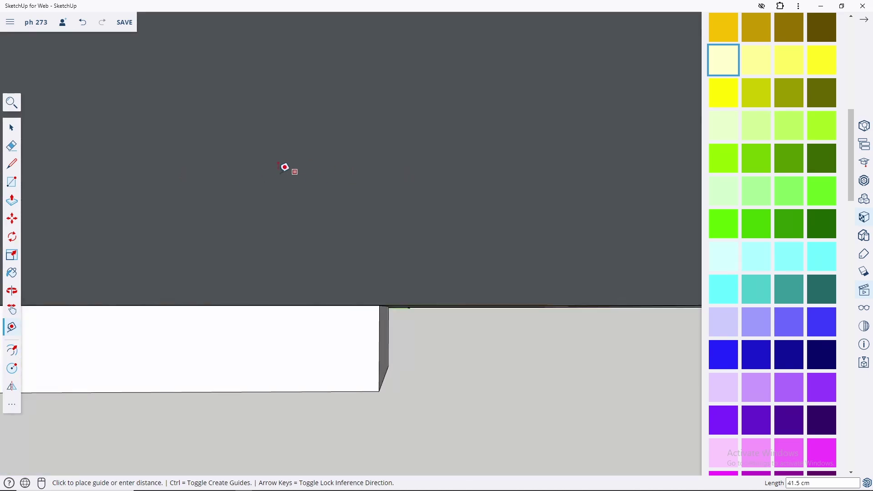
scroll(273, 171, "down", 3)
scroll(378, 173, "up", 3)
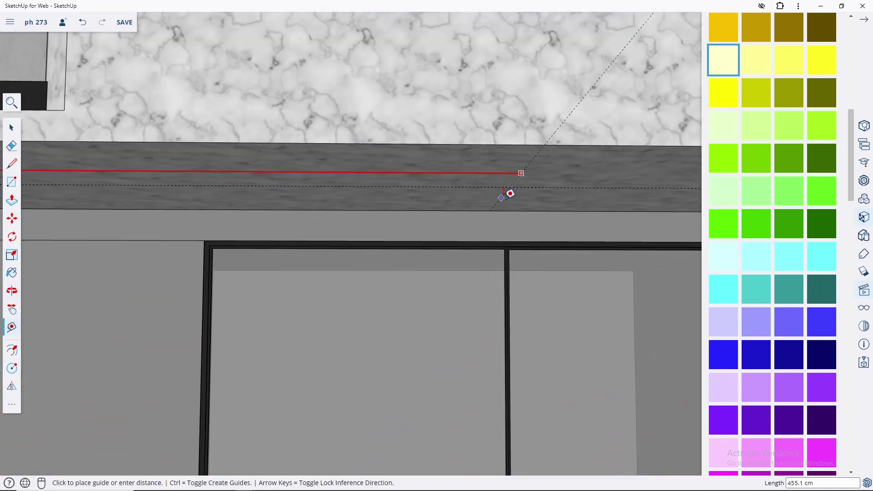
scroll(507, 240, "up", 2)
Orbit and zoom to frame the guide intersection under the balcony slab.
key("space")
scroll(487, 217, "down", 2)
scroll(506, 211, "down", 2)
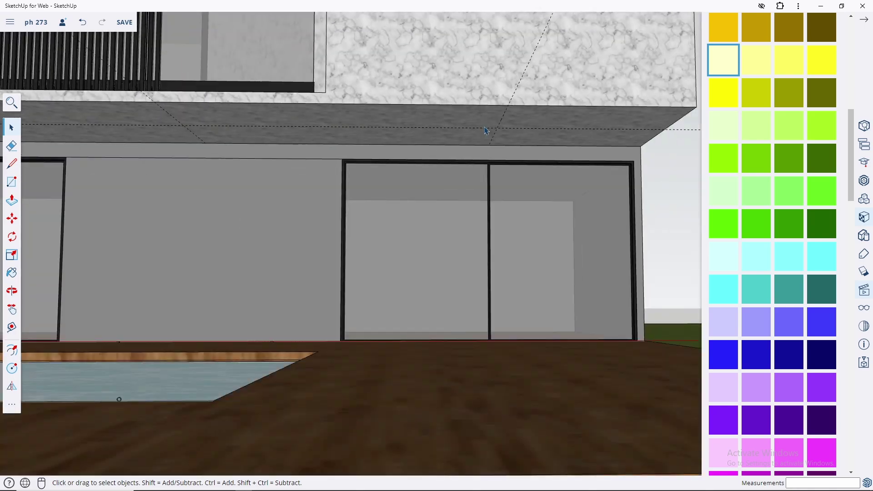
scroll(409, 131, "up", 3)
key("o")
scroll(450, 342, "down", 2)
scroll(511, 253, "down", 3)
scroll(327, 201, "down", 2)
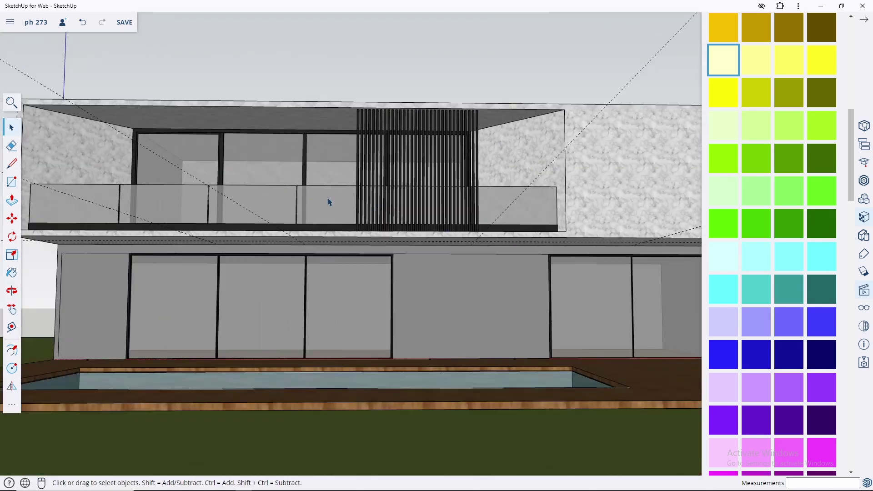
scroll(335, 185, "up", 2)
scroll(329, 180, "up", 2)
scroll(319, 182, "down", 2)
scroll(291, 186, "down", 1)
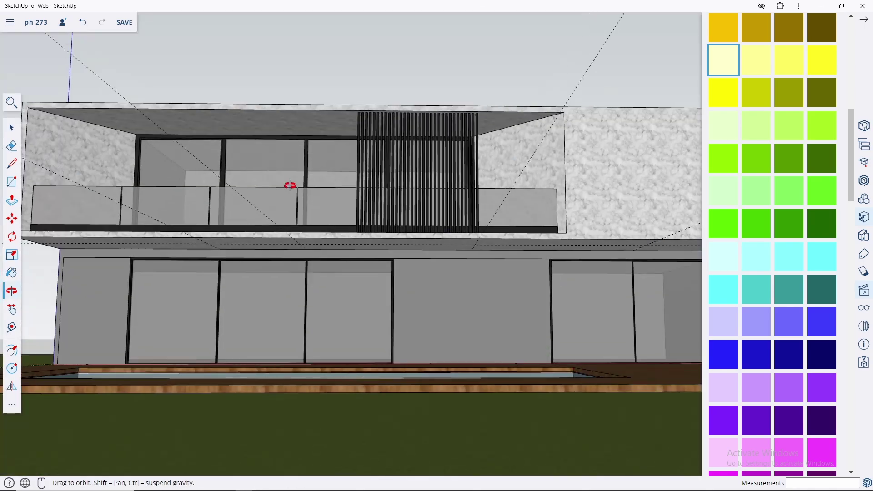
key("space")
scroll(390, 203, "down", 1)
Extrude the soffit circle into a 1 cm thick cylinder.
scroll(330, 256, "up", 5)
key("c")
scroll(294, 234, "up", 3)
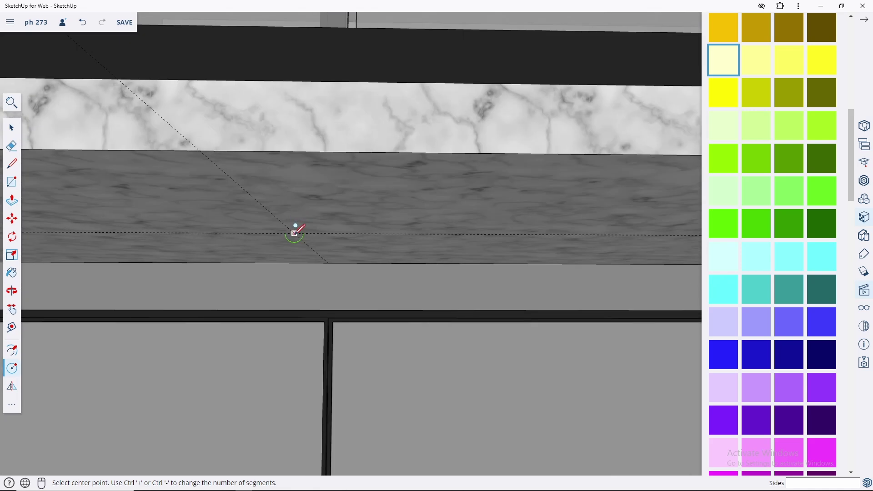
scroll(294, 232, "up", 1)
scroll(296, 231, "up", 2)
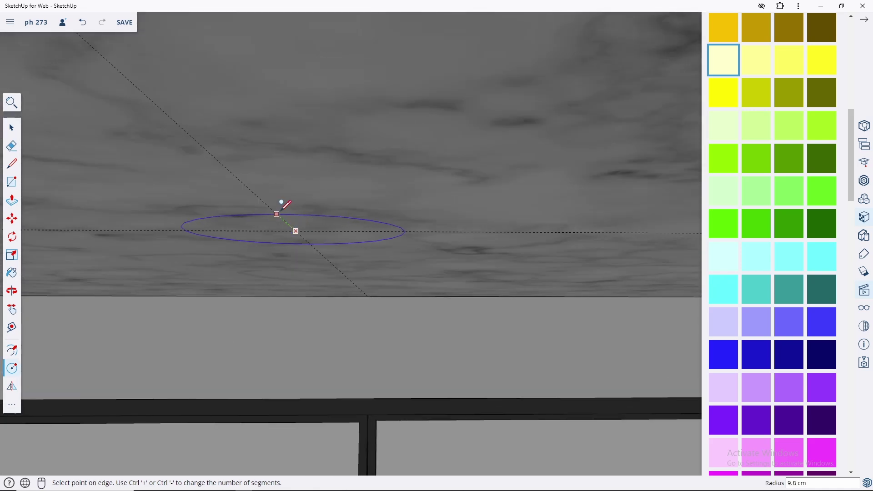
left_click(284, 236)
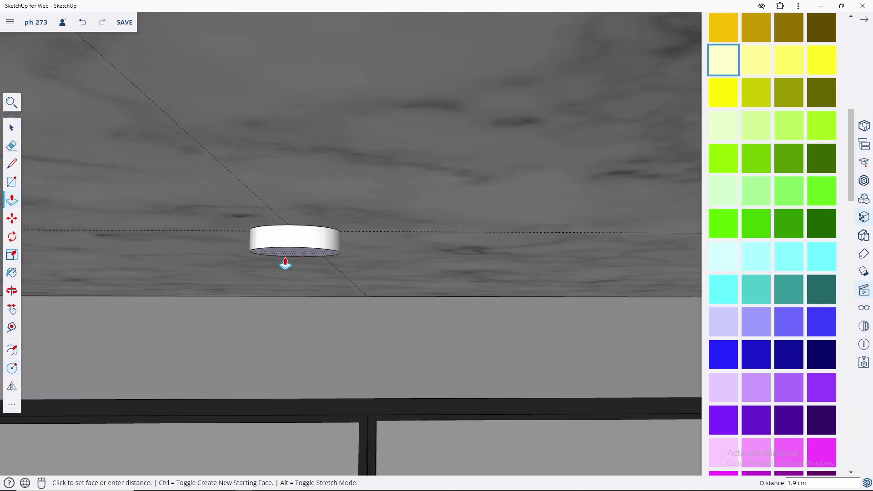
type("1")
key("Return")
Turn the whole cylinder into a component.
scroll(282, 245, "up", 2)
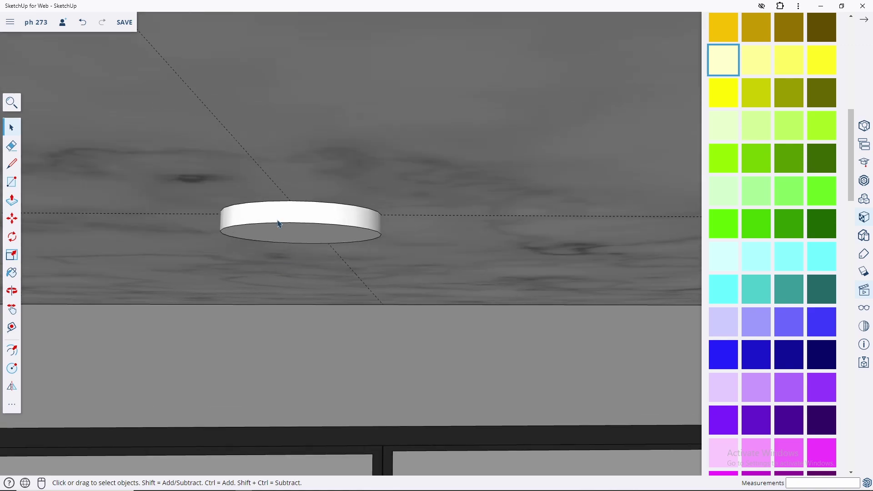
triple_click(277, 224)
right_click(277, 224)
left_click(328, 333)
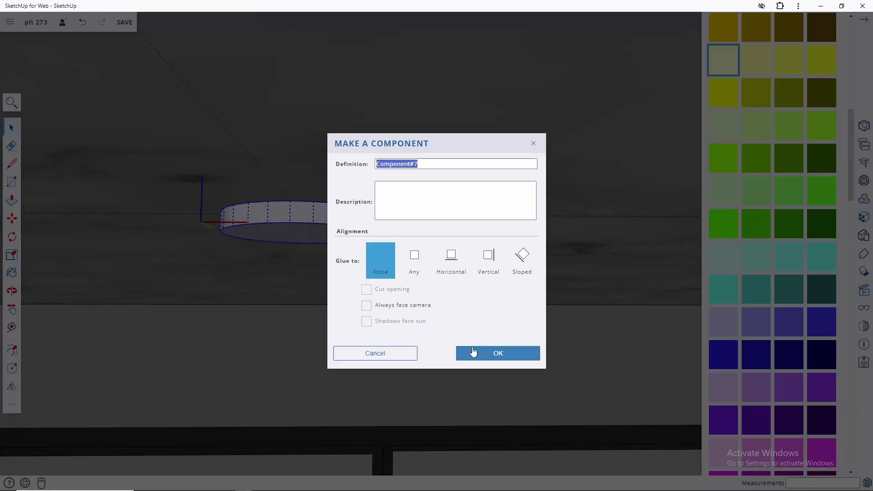
left_click(498, 353)
Recess the inner circular face of the ring by 0.5 cm.
scroll(291, 248, "up", 2)
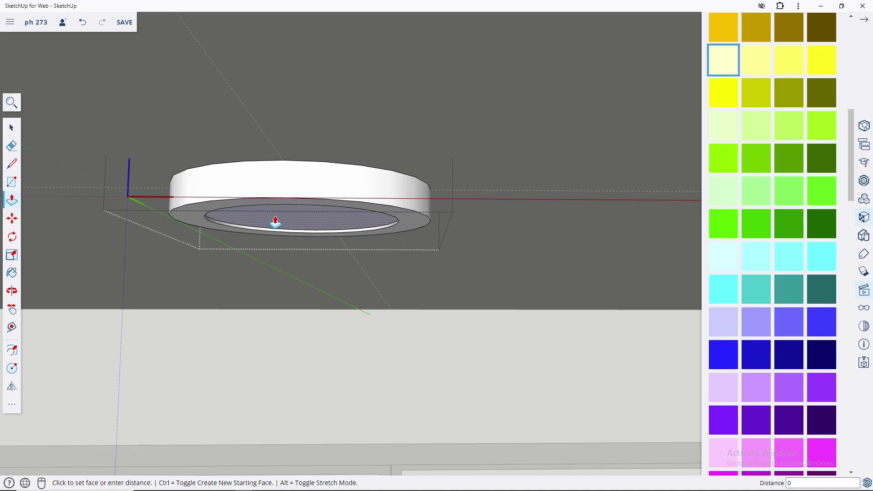
type("0.5")
key("Return")
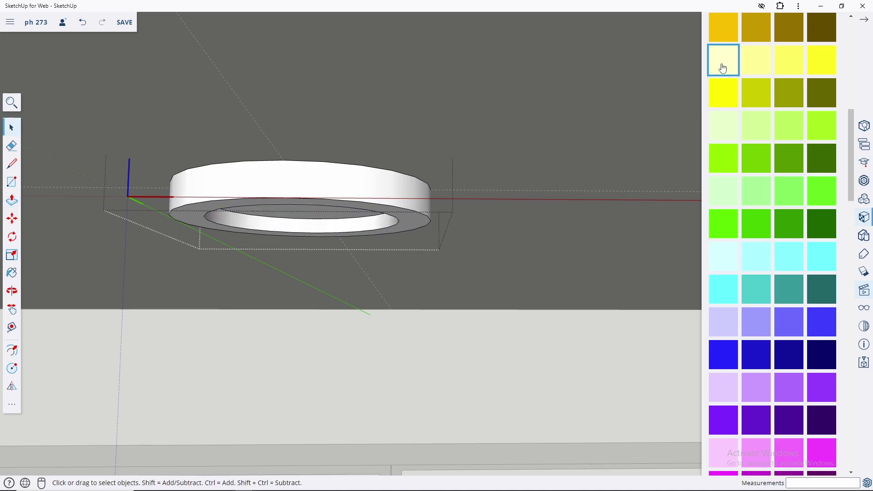
key("Escape")
Select the recessed ring light and copy it to a first spot on the balcony soffit.
left_click(302, 203)
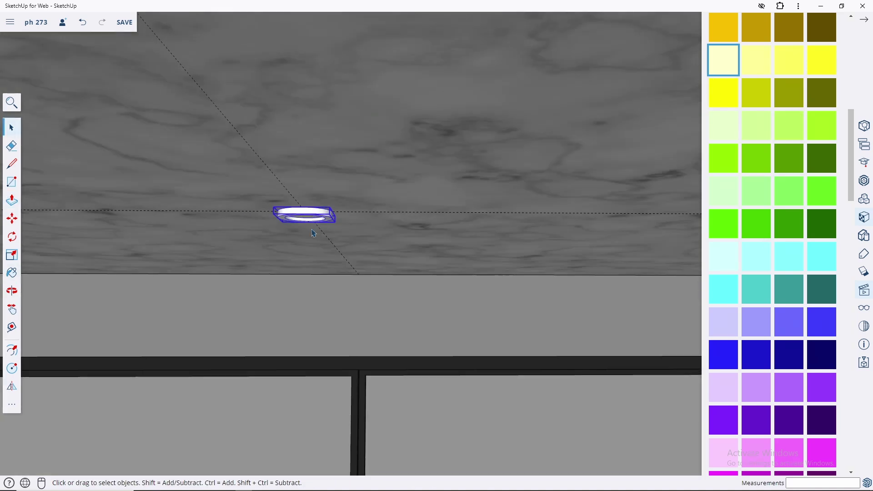
scroll(302, 202, "down", 3)
scroll(273, 197, "down", 3)
scroll(265, 187, "up", 1)
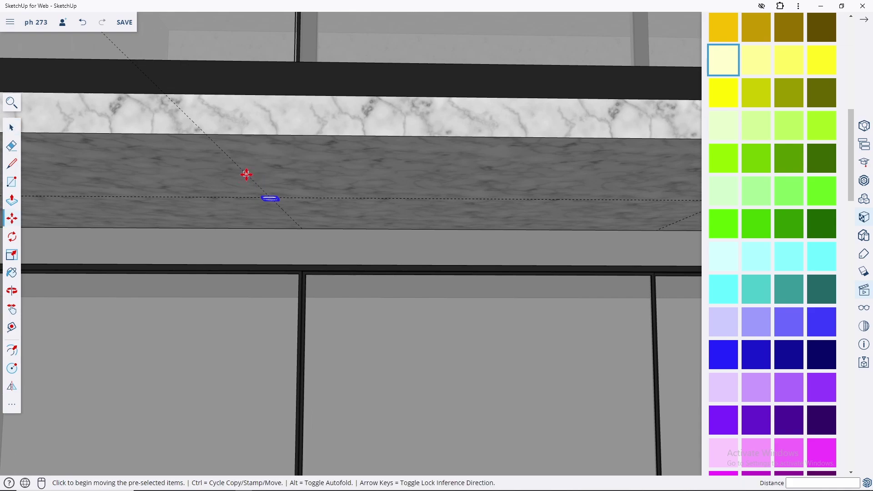
left_click(246, 174)
key("ctrl")
scroll(176, 181, "down", 3)
scroll(175, 185, "up", 5)
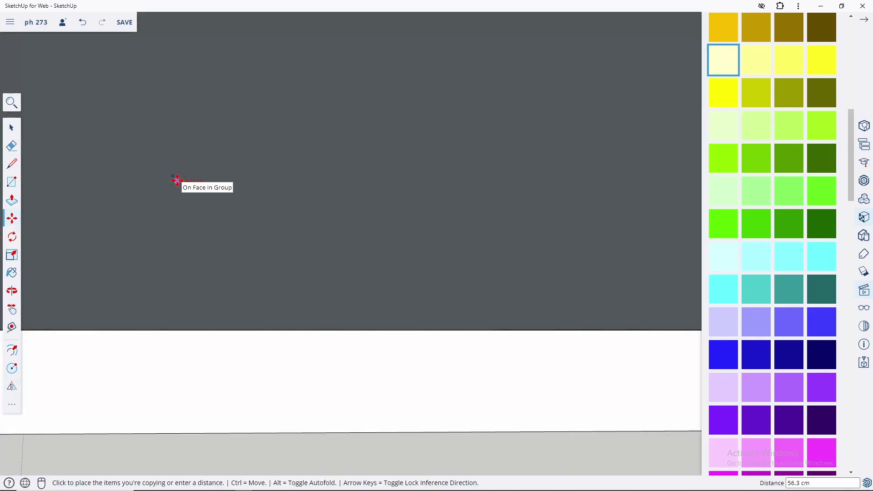
middle_click_drag(175, 185, 266, 395)
scroll(302, 202, "up", 3)
scroll(303, 202, "up", 2)
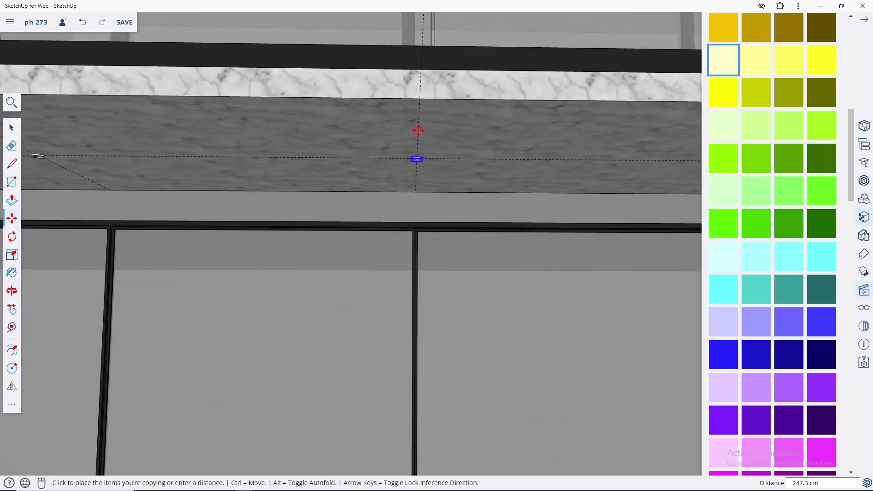
left_click(418, 129)
Place two more ring light copies further along the soffit guide line.
scroll(278, 200, "down", 3)
scroll(273, 198, "up", 1)
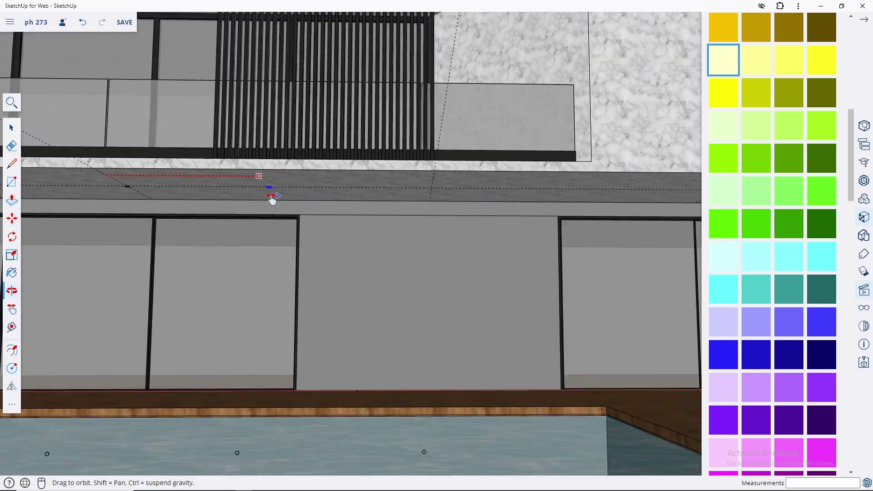
scroll(273, 199, "up", 3)
left_click(343, 161)
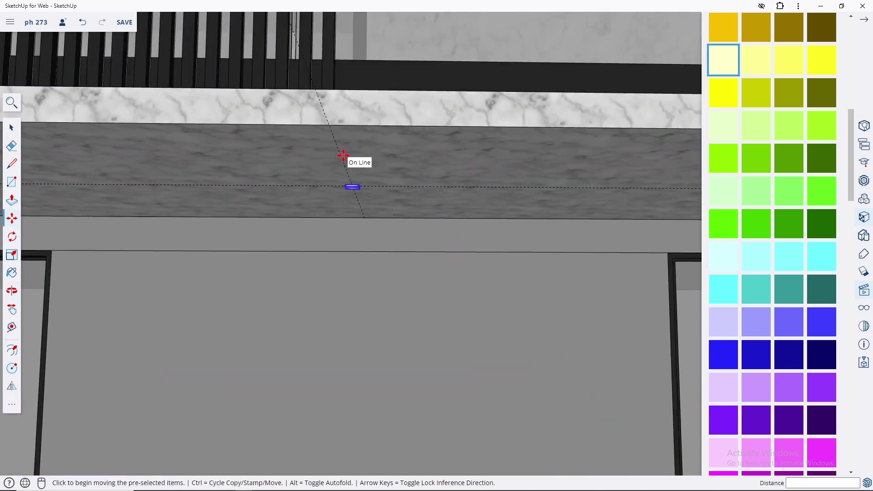
scroll(249, 217, "down", 3)
scroll(319, 209, "up", 3)
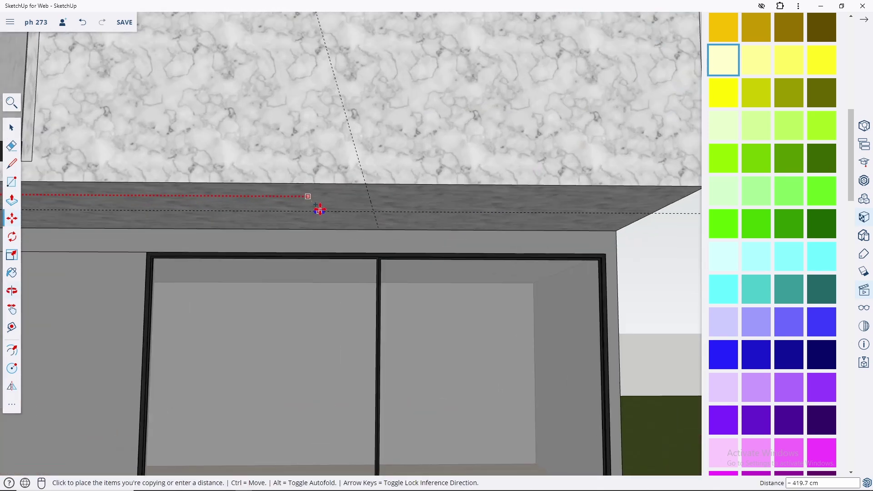
left_click(367, 194)
key("space")
Copy the ring light once more to another spot on the soffit.
scroll(368, 194, "down", 3)
scroll(277, 234, "up", 3)
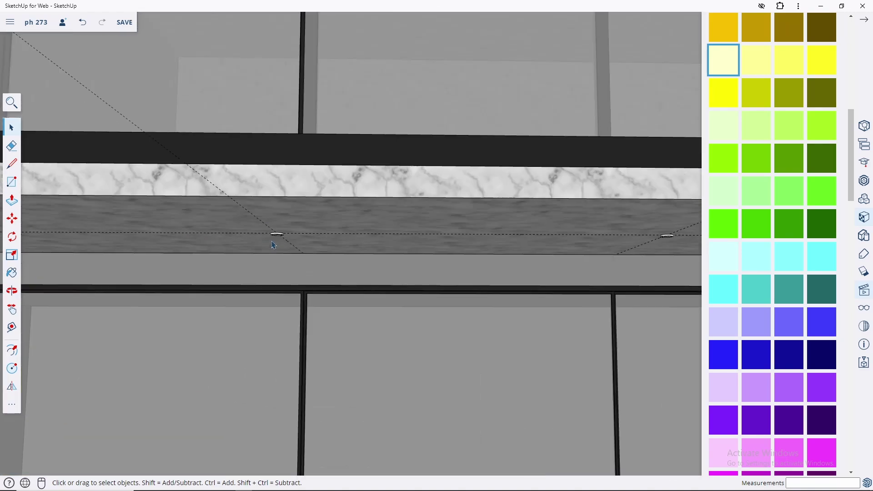
scroll(279, 233, "up", 1)
scroll(280, 233, "down", 3)
scroll(542, 243, "up", 3)
scroll(530, 249, "up", 1)
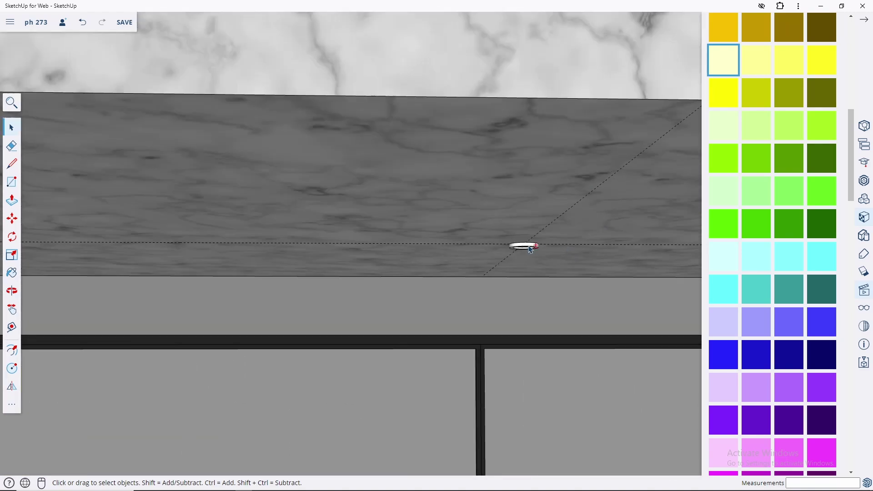
left_click(389, 244)
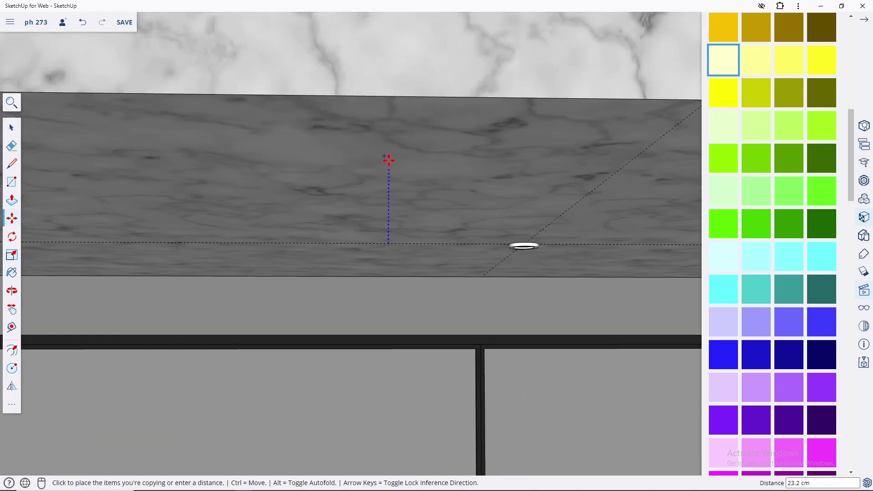
scroll(389, 160, "down", 3)
left_click(334, 76)
key("space")
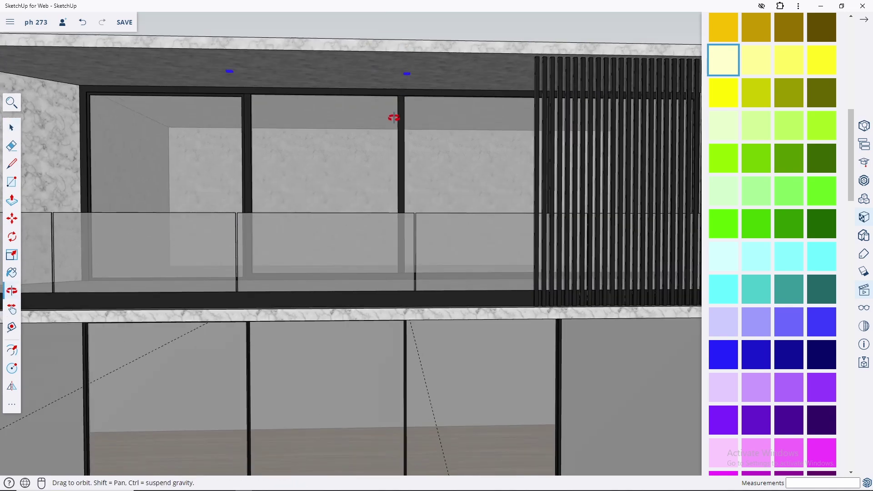
Abandon a further ring move and orbit out to view the whole house and pool.
scroll(407, 77, "up", 5)
scroll(407, 76, "up", 2)
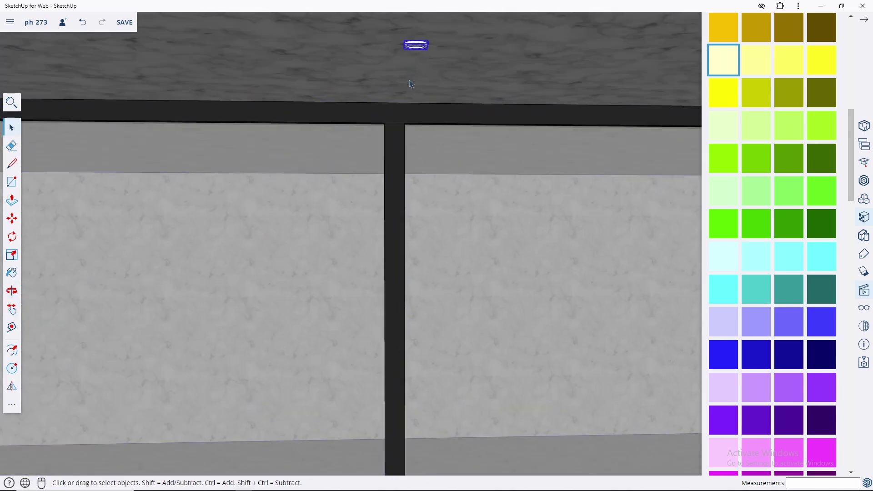
scroll(404, 107, "up", 2)
key("m")
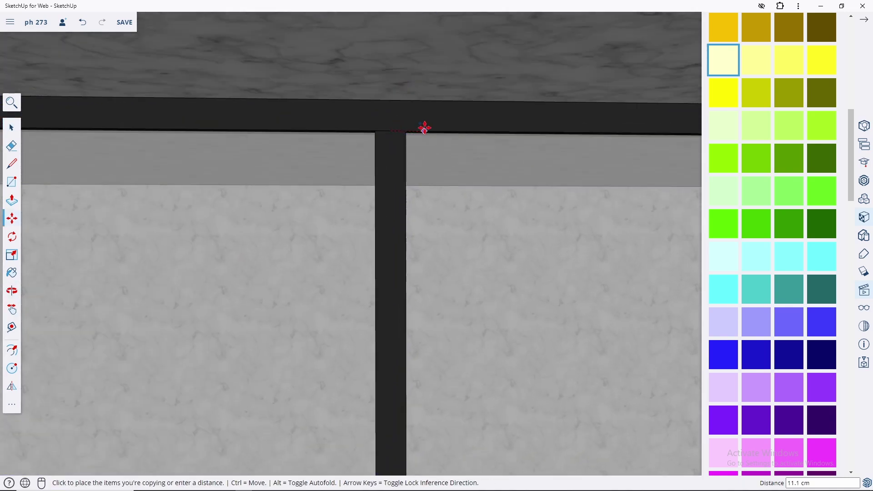
scroll(494, 127, "down", 5)
mouse_move(241, 177)
middle_mouse_down()
mouse_move(370, 168)
mouse_move(497, 120)
middle_mouse_up()
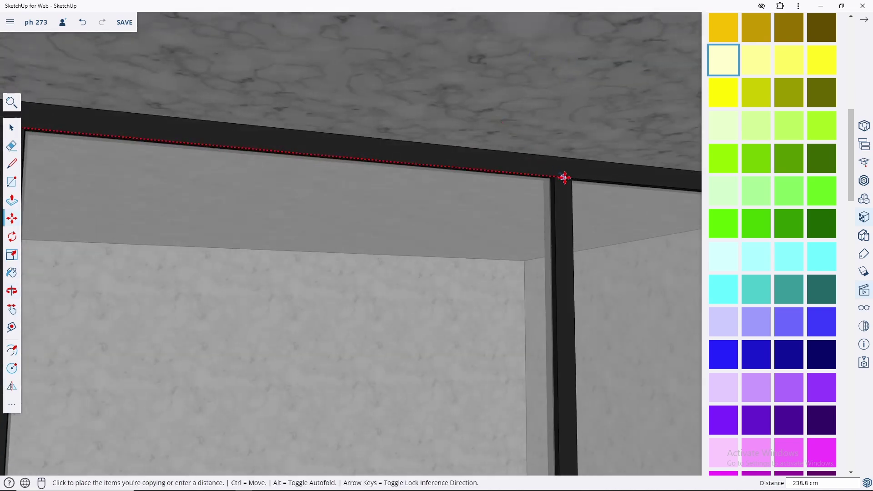
key("space")
scroll(452, 189, "down", 5)
scroll(335, 194, "down", 5)
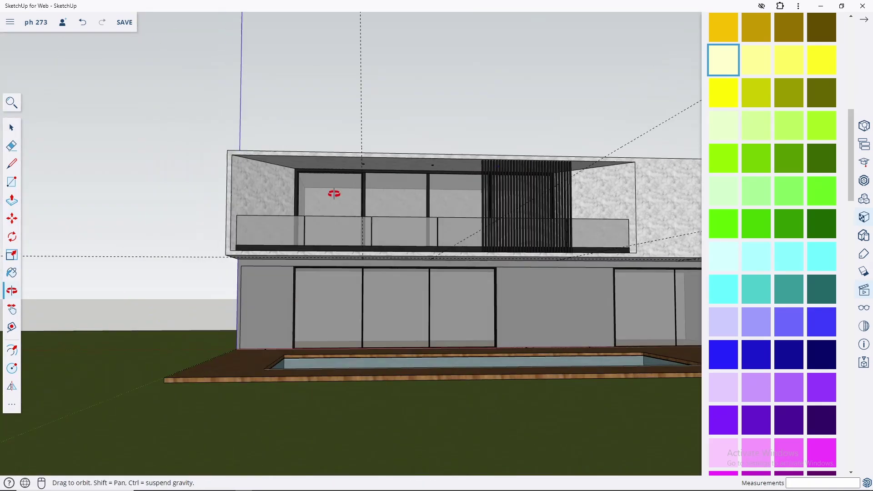
mouse_move(335, 195)
middle_mouse_down()
mouse_move(281, 220)
mouse_move(365, 290)
mouse_move(415, 253)
mouse_move(222, 238)
mouse_move(126, 195)
mouse_move(142, 242)
mouse_move(212, 259)
middle_mouse_up()
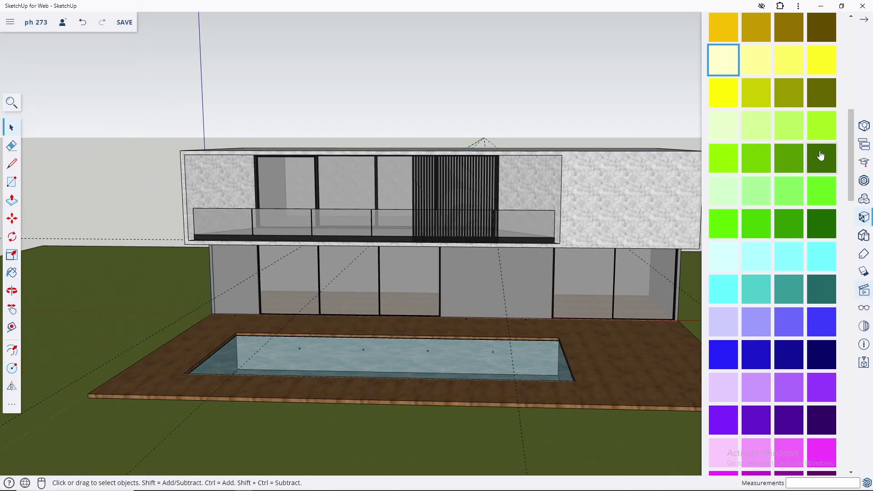
scroll(855, 143, "down", 10)
scroll(856, 143, "down", 10)
scroll(856, 143, "down", 5)
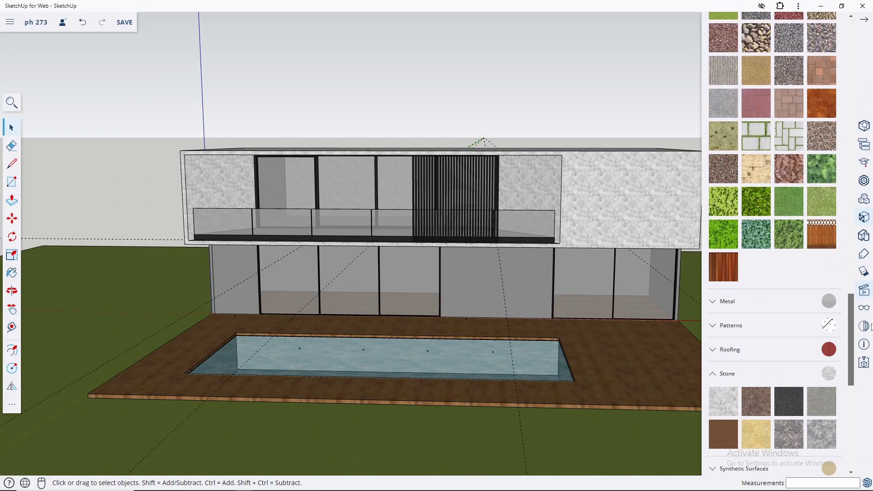
middle_click_drag(392, 169, 384, 122)
scroll(853, 300, "down", 7)
scroll(854, 300, "down", 2)
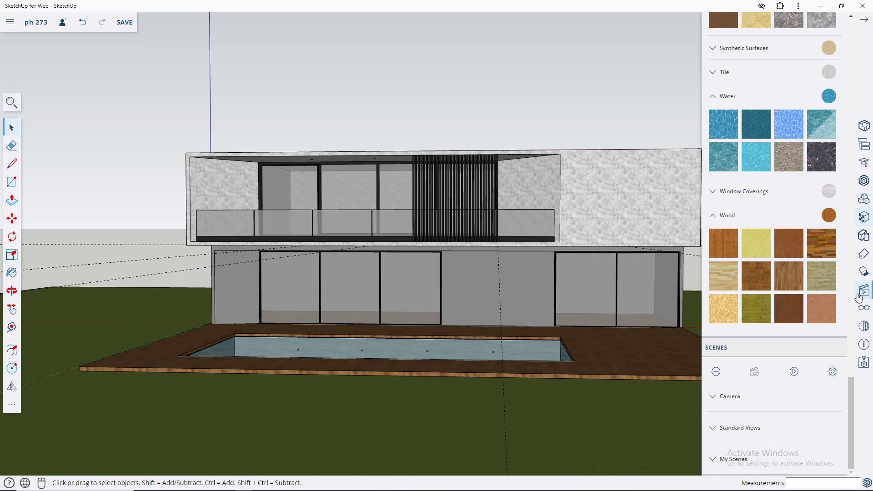
mouse_move(435, 309)
middle_mouse_down()
mouse_move(397, 257)
mouse_move(444, 243)
mouse_move(440, 259)
mouse_move(331, 259)
mouse_move(335, 303)
mouse_move(337, 289)
mouse_move(327, 308)
mouse_move(312, 245)
mouse_move(302, 259)
mouse_move(244, 266)
mouse_move(131, 261)
mouse_move(238, 287)
middle_mouse_up()
key("space")
Orbit and zoom around the house at an angle to check the soffit lights.
mouse_move(332, 286)
middle_mouse_down()
mouse_move(215, 279)
mouse_move(192, 268)
mouse_move(194, 306)
mouse_move(202, 273)
mouse_move(191, 306)
mouse_move(182, 306)
mouse_move(308, 325)
mouse_move(377, 308)
mouse_move(335, 303)
middle_mouse_up()
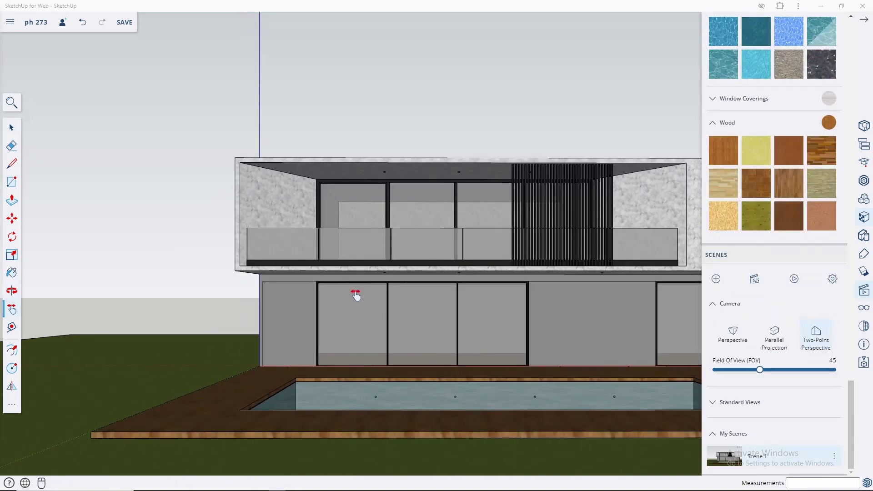
mouse_move(356, 296)
middle_mouse_down()
mouse_move(467, 335)
mouse_move(360, 315)
mouse_move(497, 347)
mouse_move(357, 306)
middle_mouse_up()
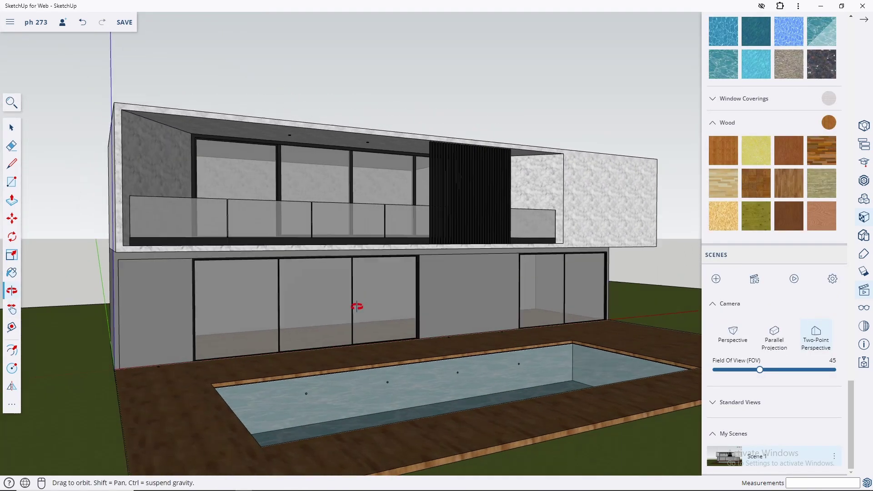
scroll(391, 269, "up", 5)
scroll(391, 187, "up", 3)
scroll(423, 243, "up", 3)
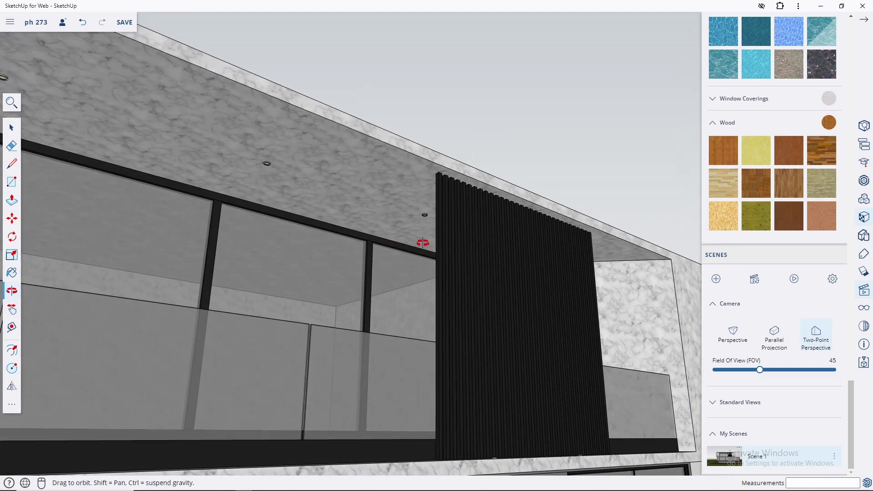
scroll(522, 308, "down", 3)
scroll(540, 308, "down", 3)
scroll(332, 238, "down", 3)
scroll(269, 295, "down", 2)
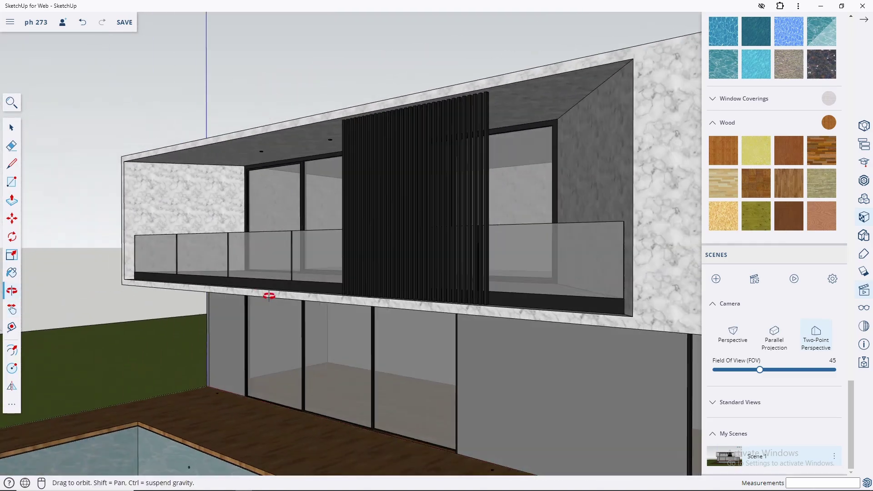
Orbit to frontal and oblique views along the pool, then return to Scene 1.
mouse_move(269, 296)
left_mouse_down()
mouse_move(274, 273)
mouse_move(294, 269)
mouse_move(451, 293)
mouse_move(379, 269)
mouse_move(292, 362)
mouse_move(428, 292)
left_mouse_up()
mouse_move(403, 341)
left_mouse_down()
mouse_move(525, 335)
mouse_move(275, 337)
mouse_move(579, 361)
left_mouse_up()
key("h")
left_click(750, 456)
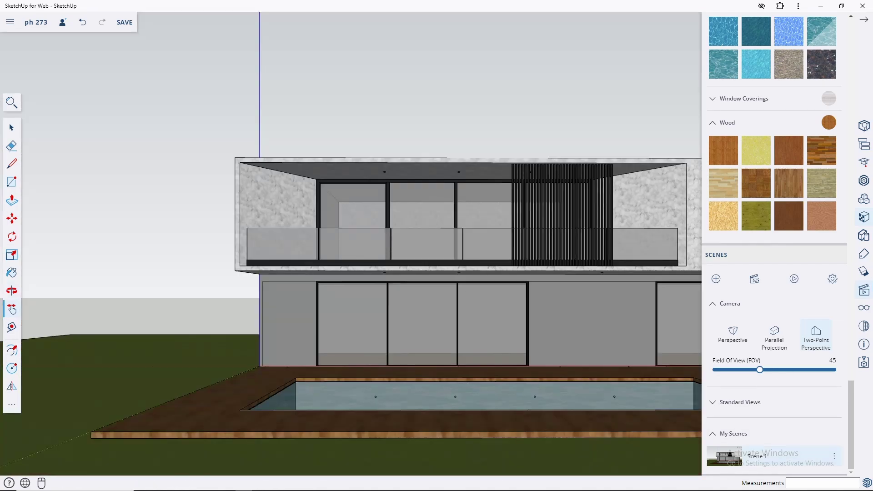